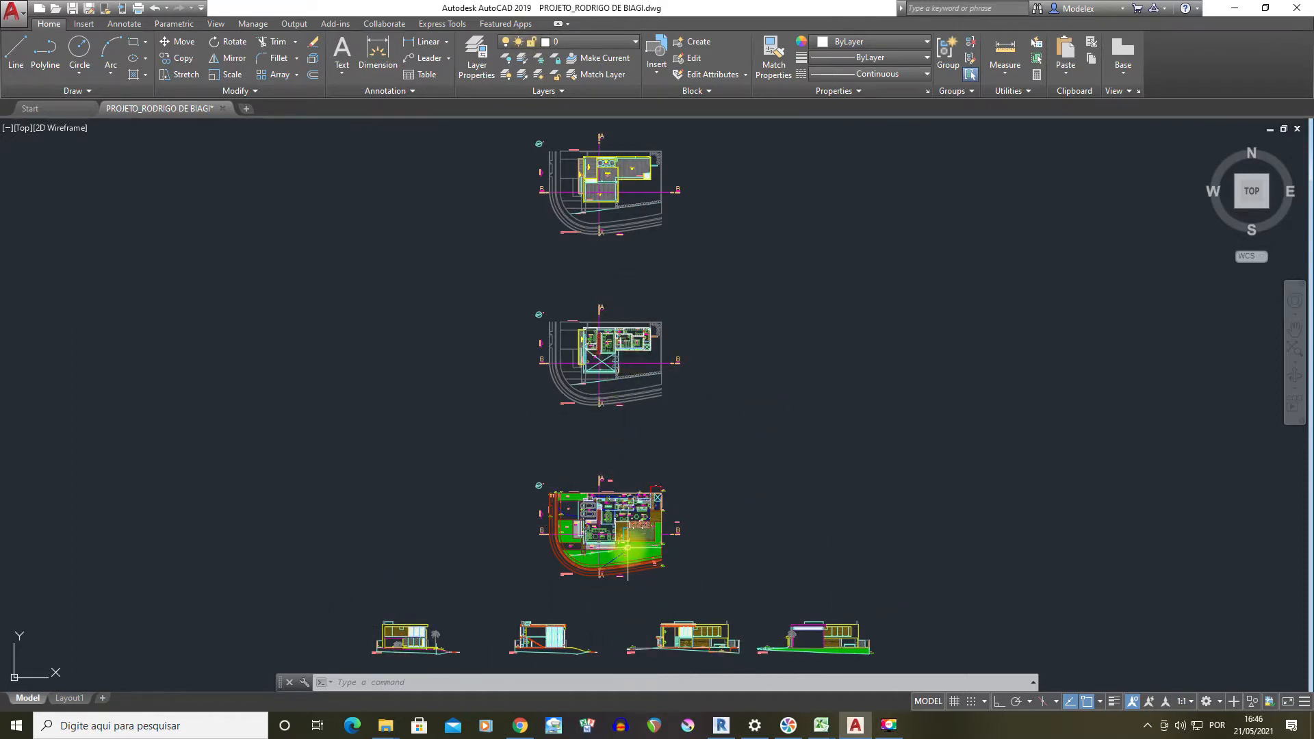
Examine the row of drawings below the plans: Elevação 01, Corte AA, Corte BB and Elevação 02
middle_drag(628, 548, 648, 467)
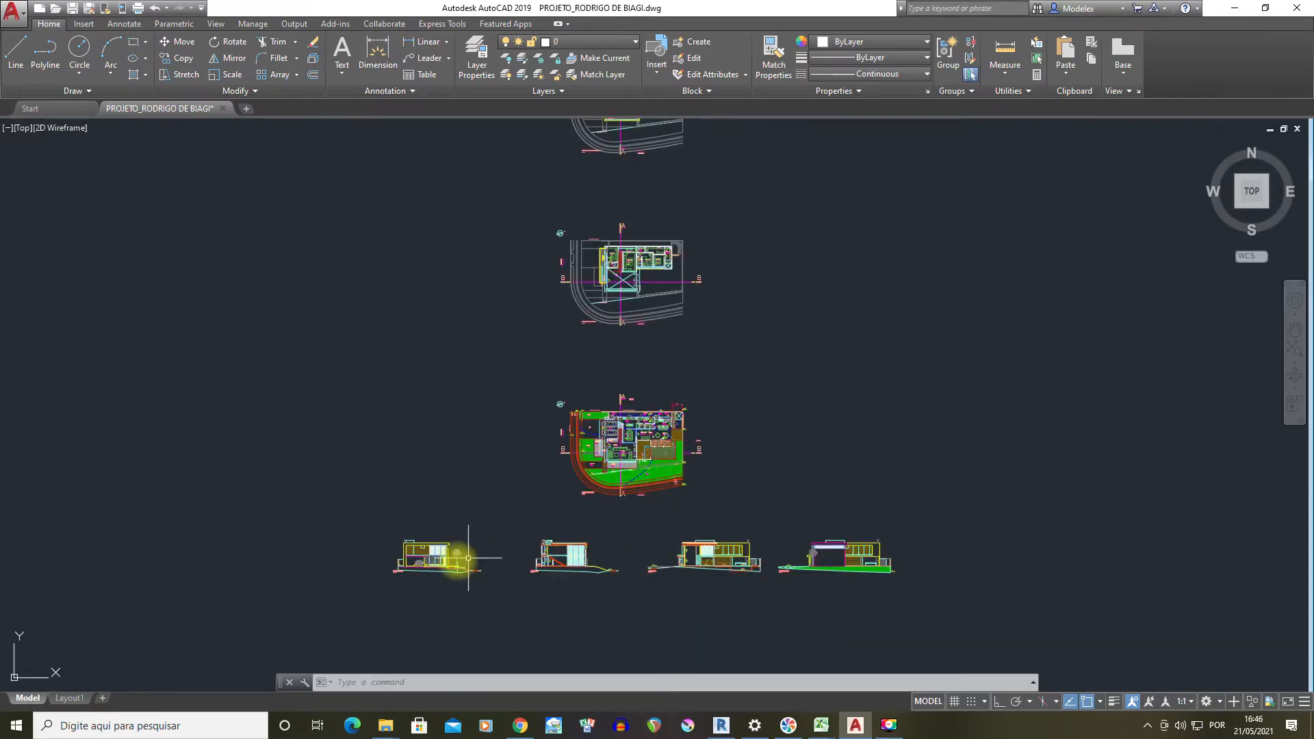
scroll(484, 554, up, 6)
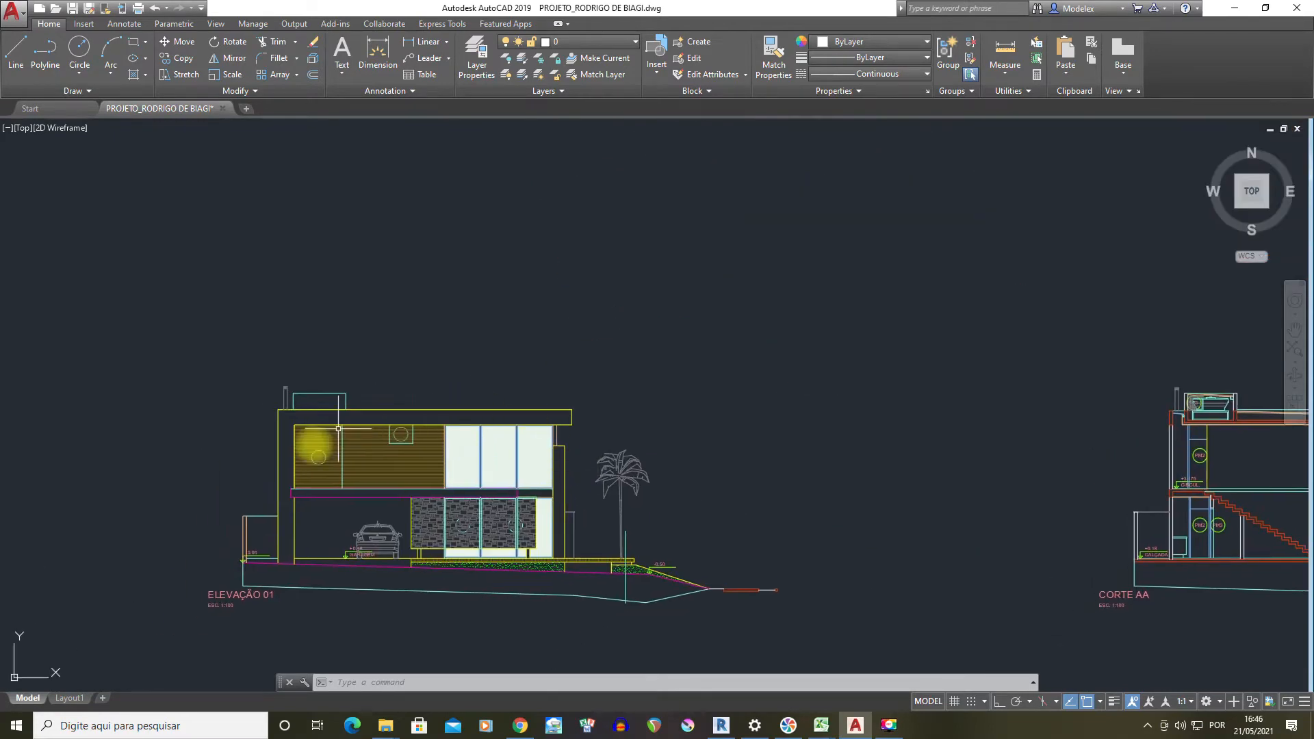
scroll(321, 526, down, 4)
middle_drag(968, 461, 622, 419)
scroll(700, 340, up, 3)
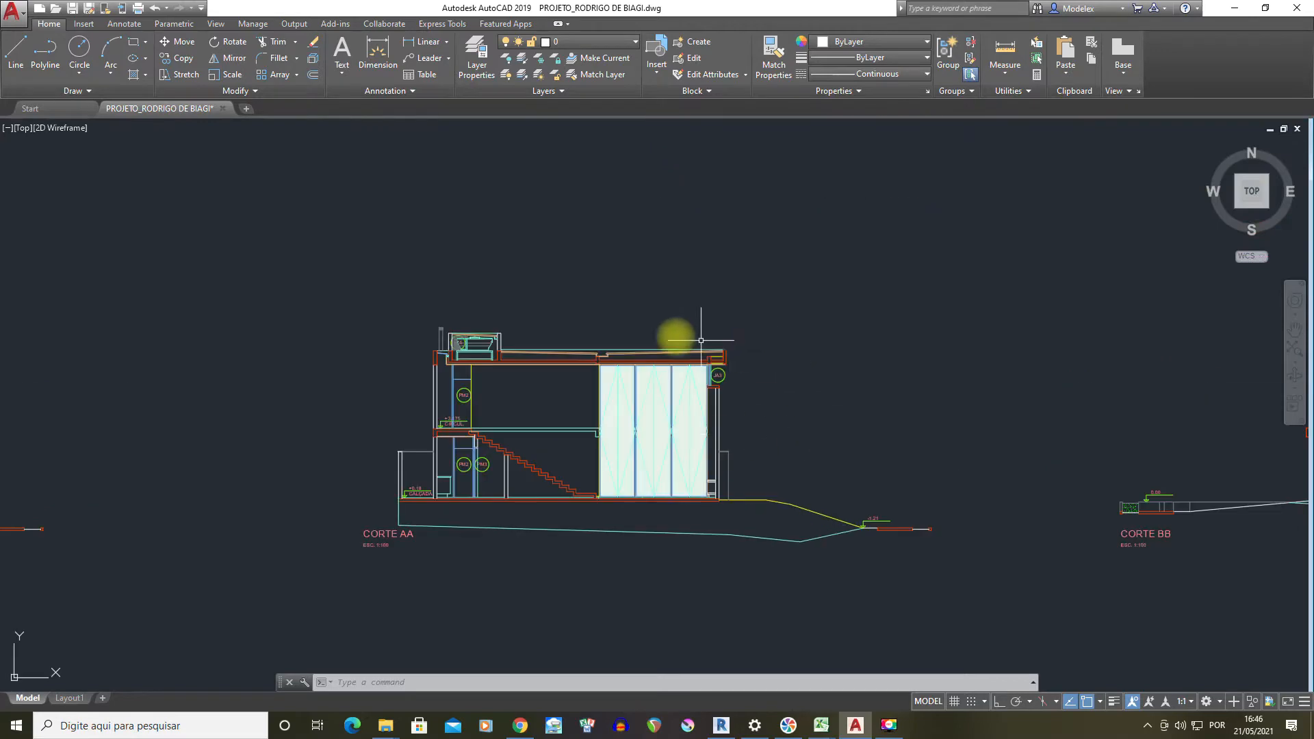
scroll(460, 461, down, 2)
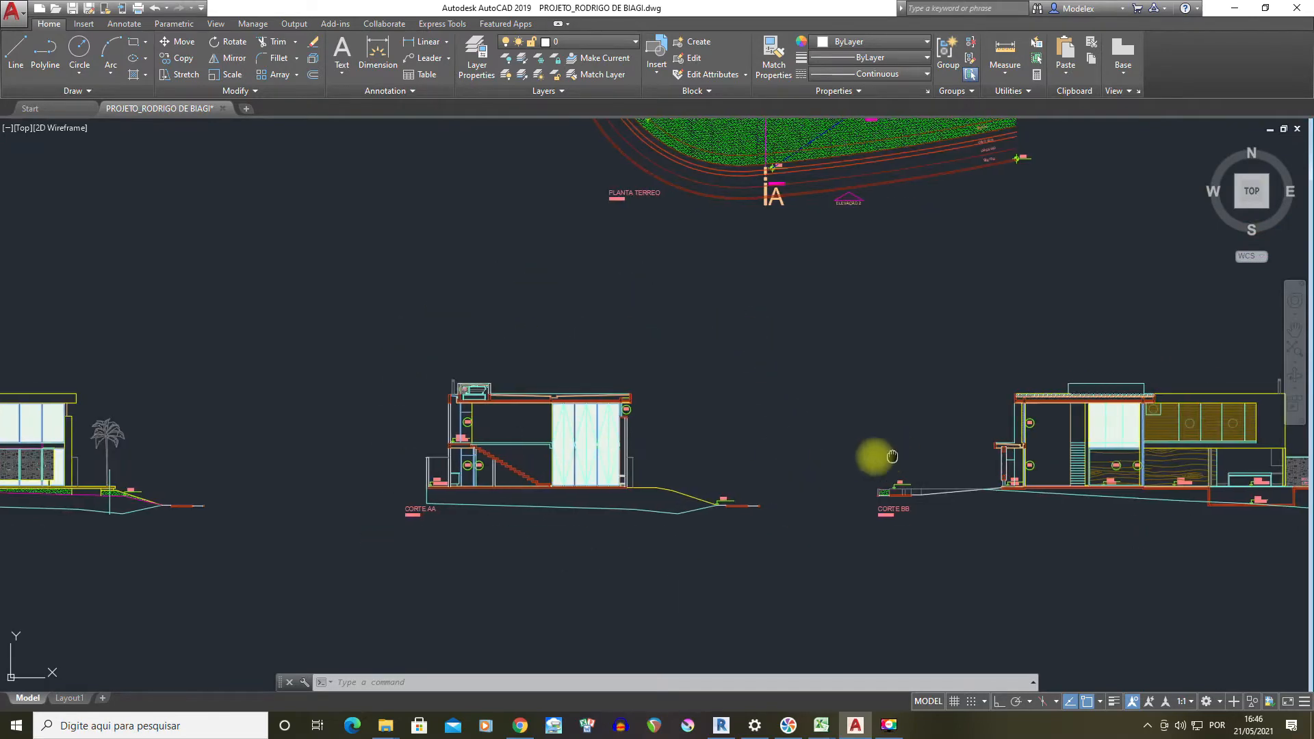
middle_drag(892, 456, 445, 461)
scroll(776, 450, up, 2)
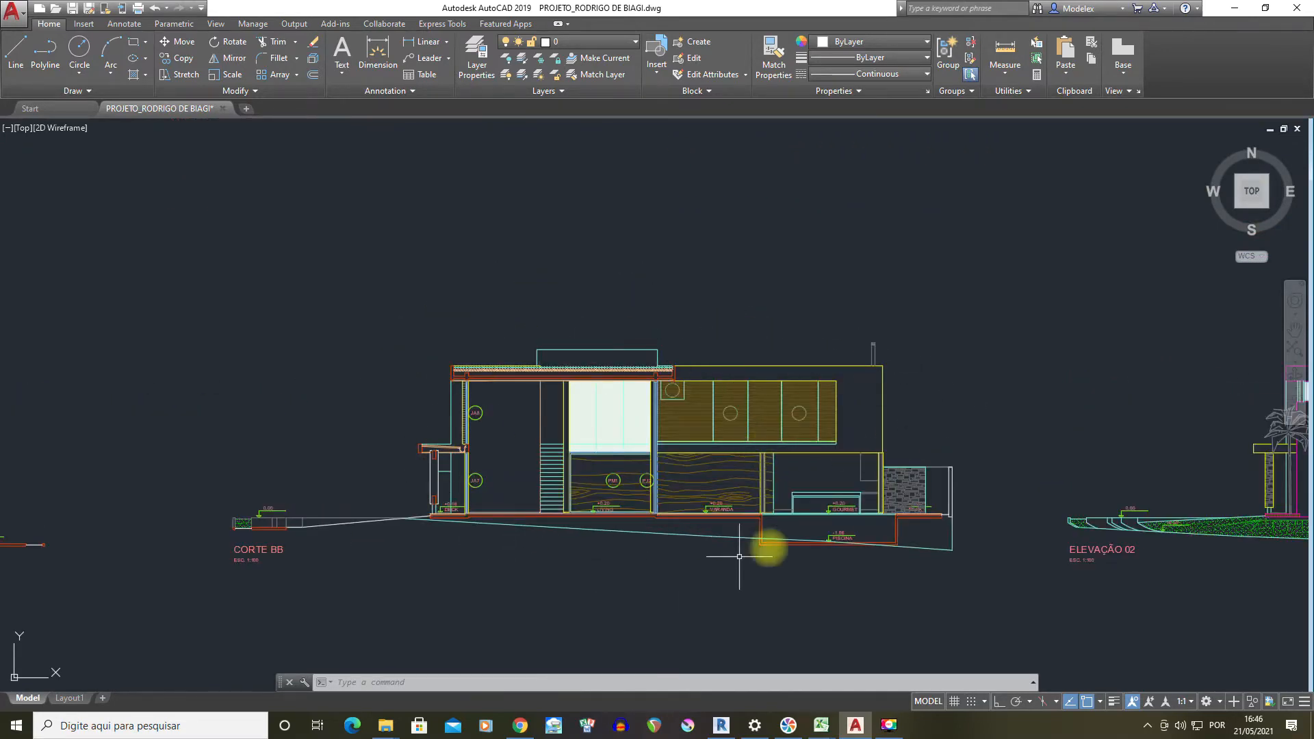
scroll(776, 487, down, 2)
middle_drag(957, 483, 524, 481)
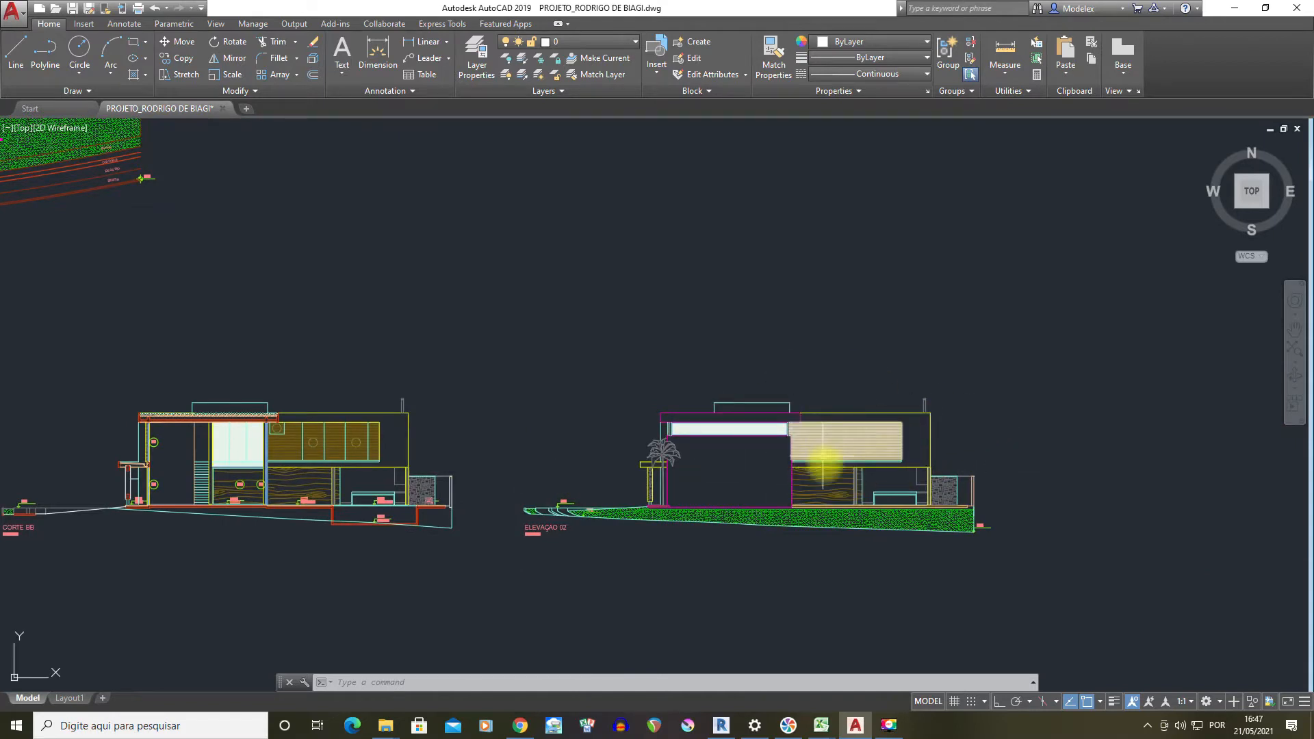
scroll(804, 422, down, 2)
Examine the ground floor plan (Planta Térreo) and the upper floor plan (Planta Superior) above it
mouse_move(603, 354)
middle_down()
mouse_move(722, 472)
mouse_move(885, 574)
middle_up()
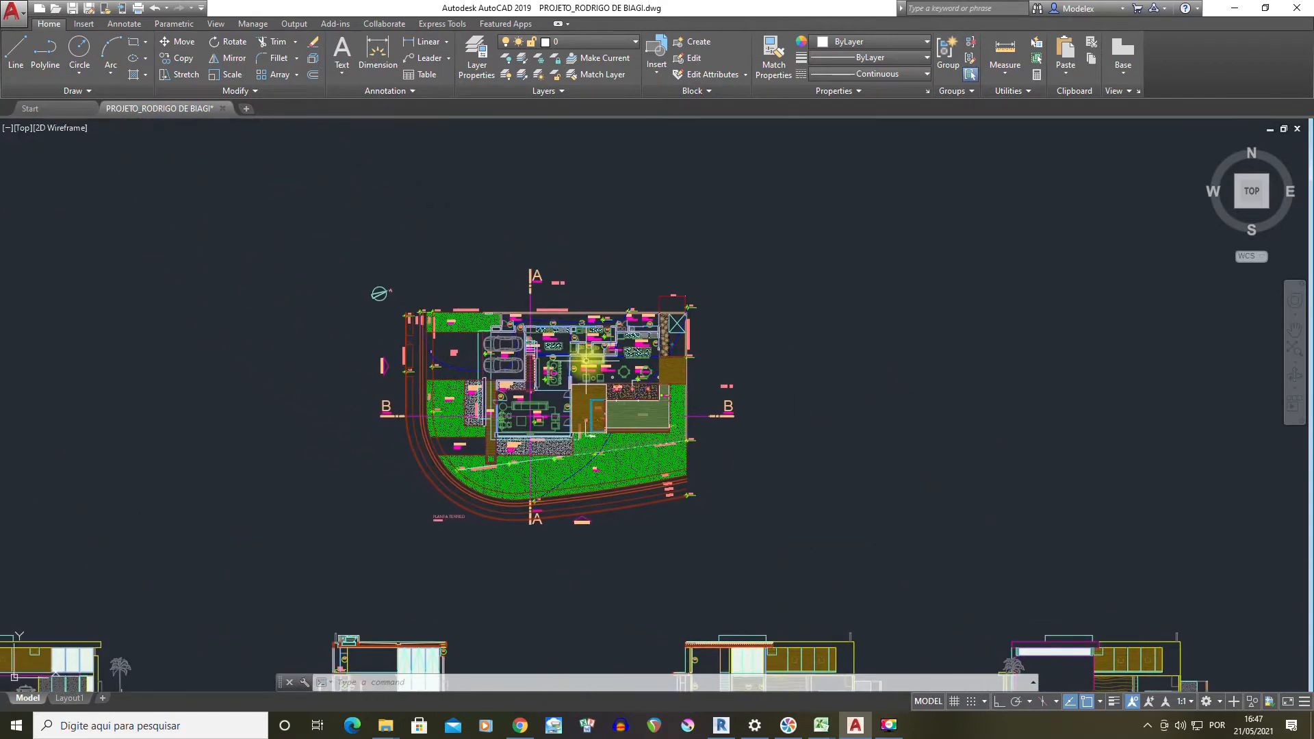
scroll(585, 361, up, 4)
scroll(548, 328, down, 2)
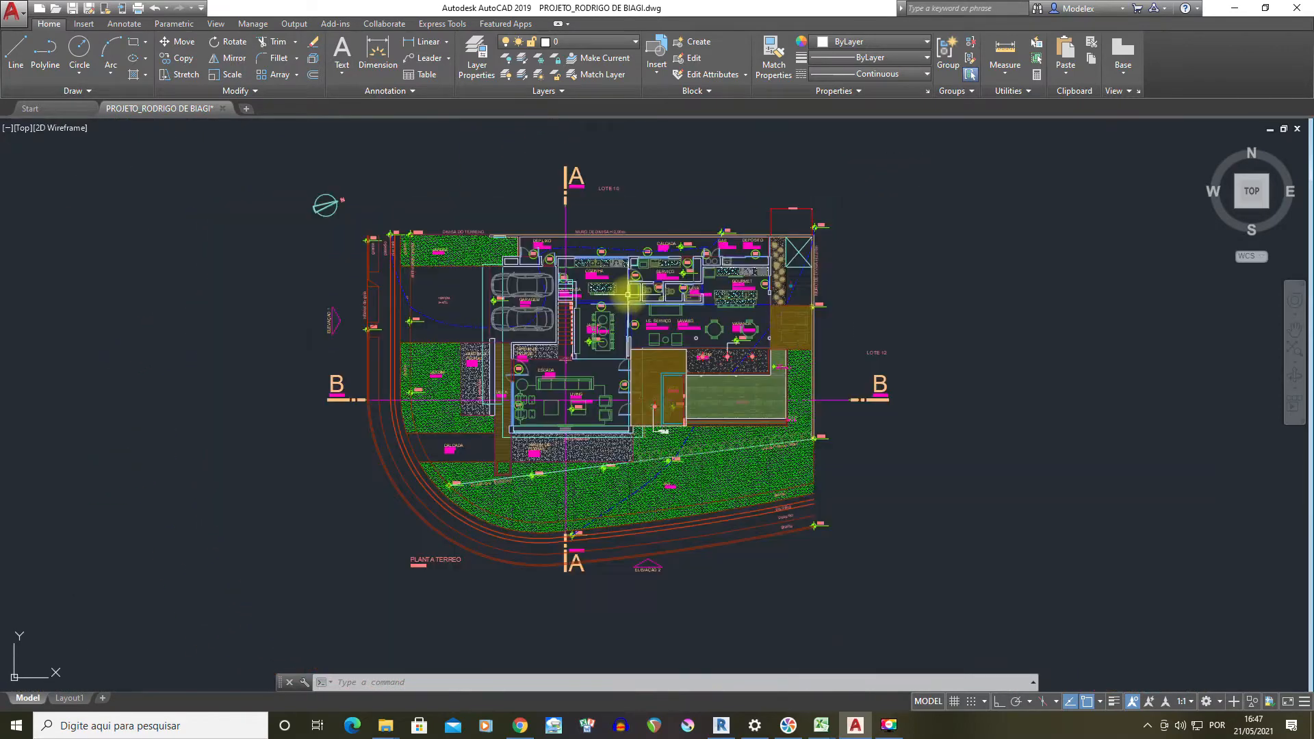
scroll(595, 397, down, 4)
middle_drag(718, 284, 712, 369)
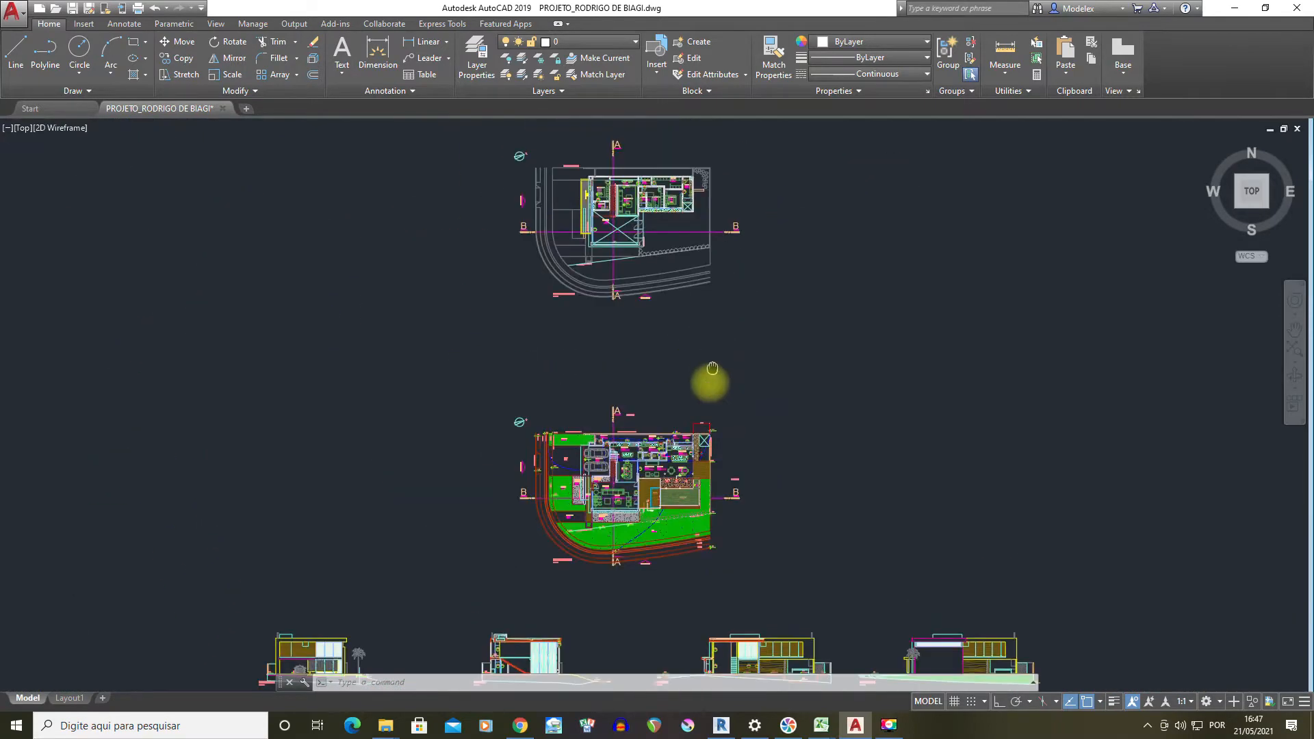
scroll(715, 390, up, 4)
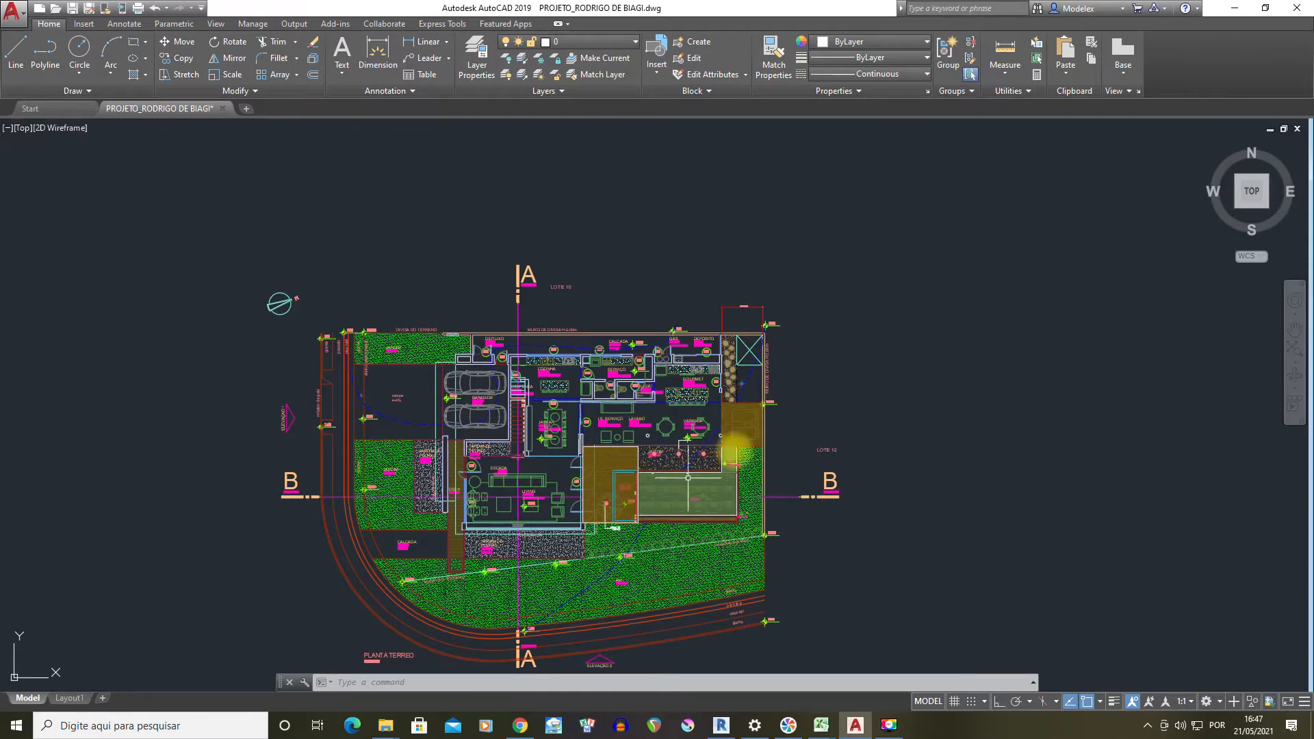
scroll(674, 413, down, 2)
middle_drag(672, 306, 677, 520)
scroll(684, 340, up, 3)
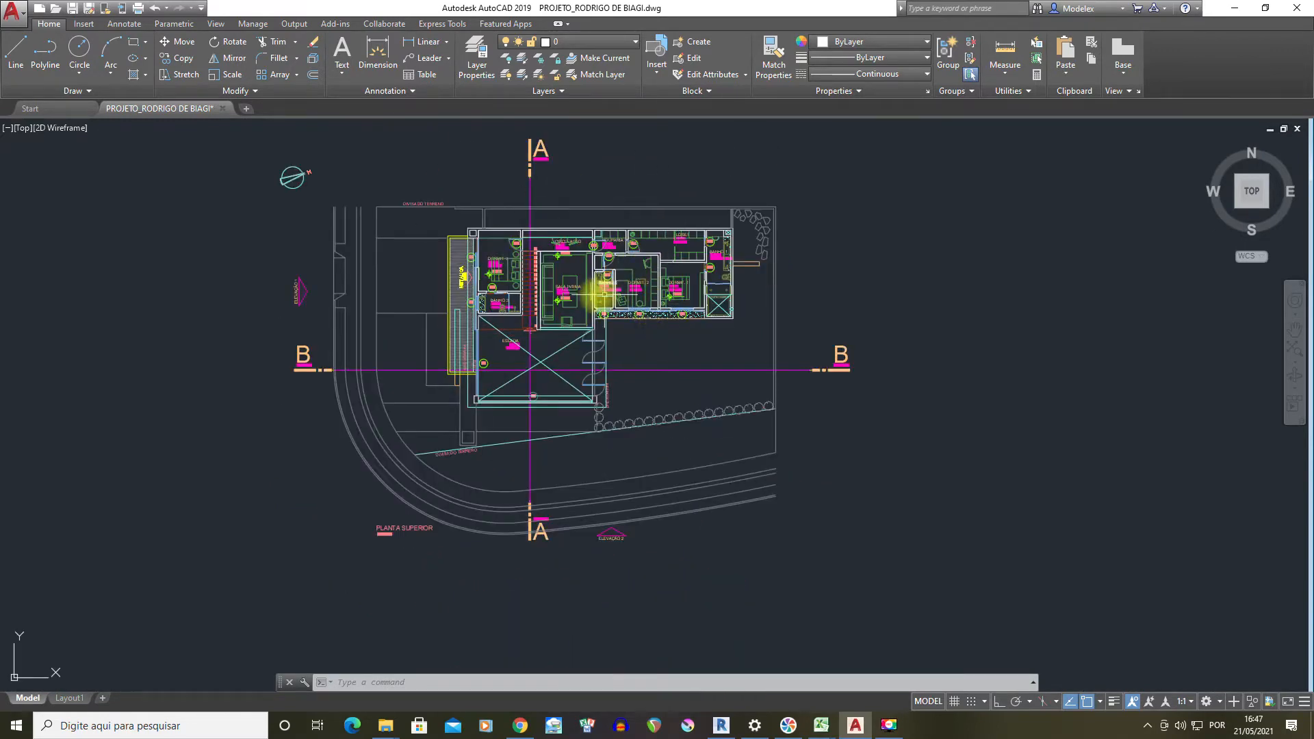
scroll(733, 255, up, 2)
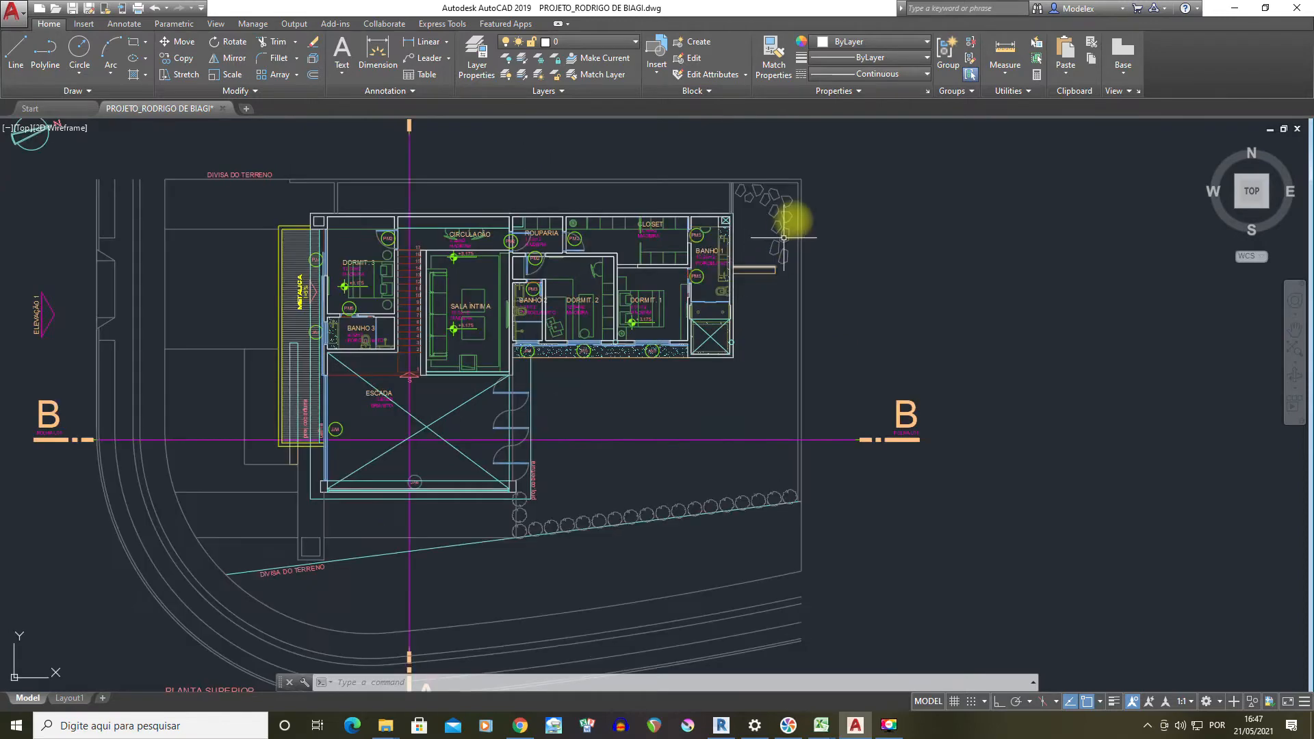
Examine the roof plan with its metal roof slopes, gutters and water tanks, ending with an overview of all drawings
scroll(493, 383, down, 5)
scroll(573, 319, up, 2)
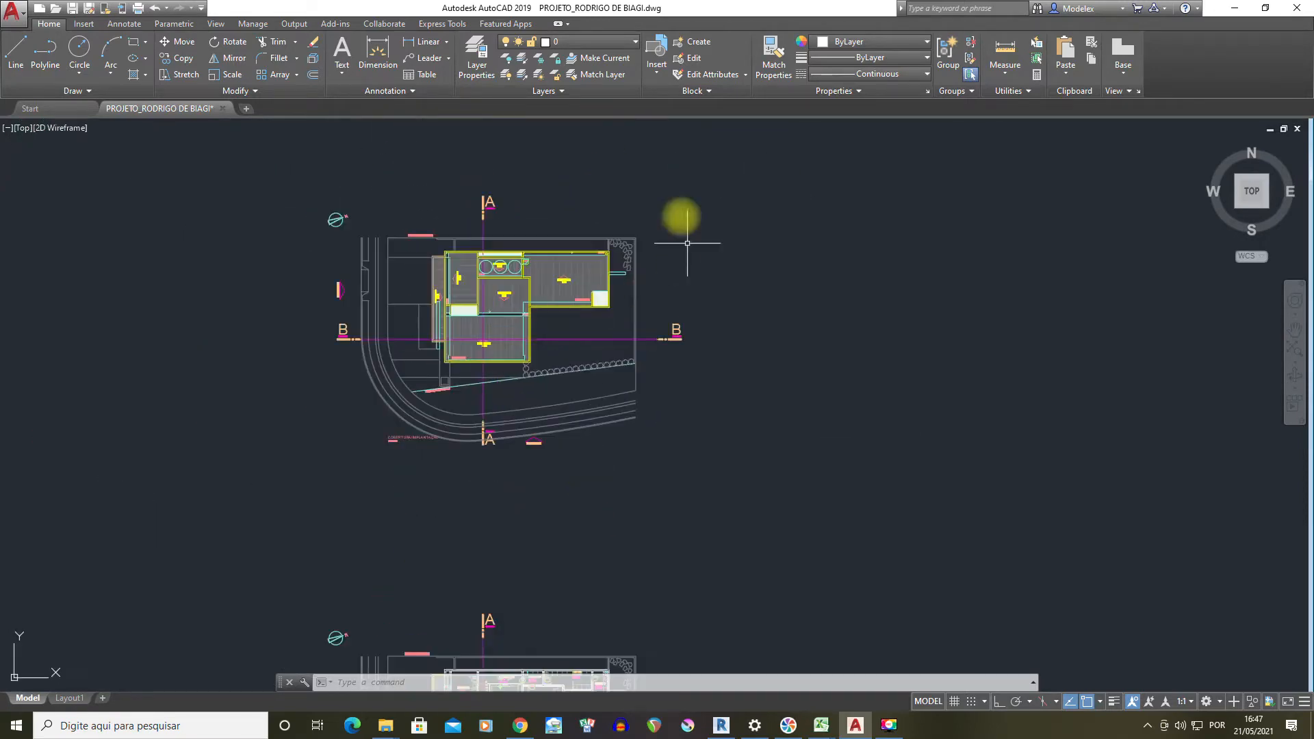
scroll(492, 313, up, 5)
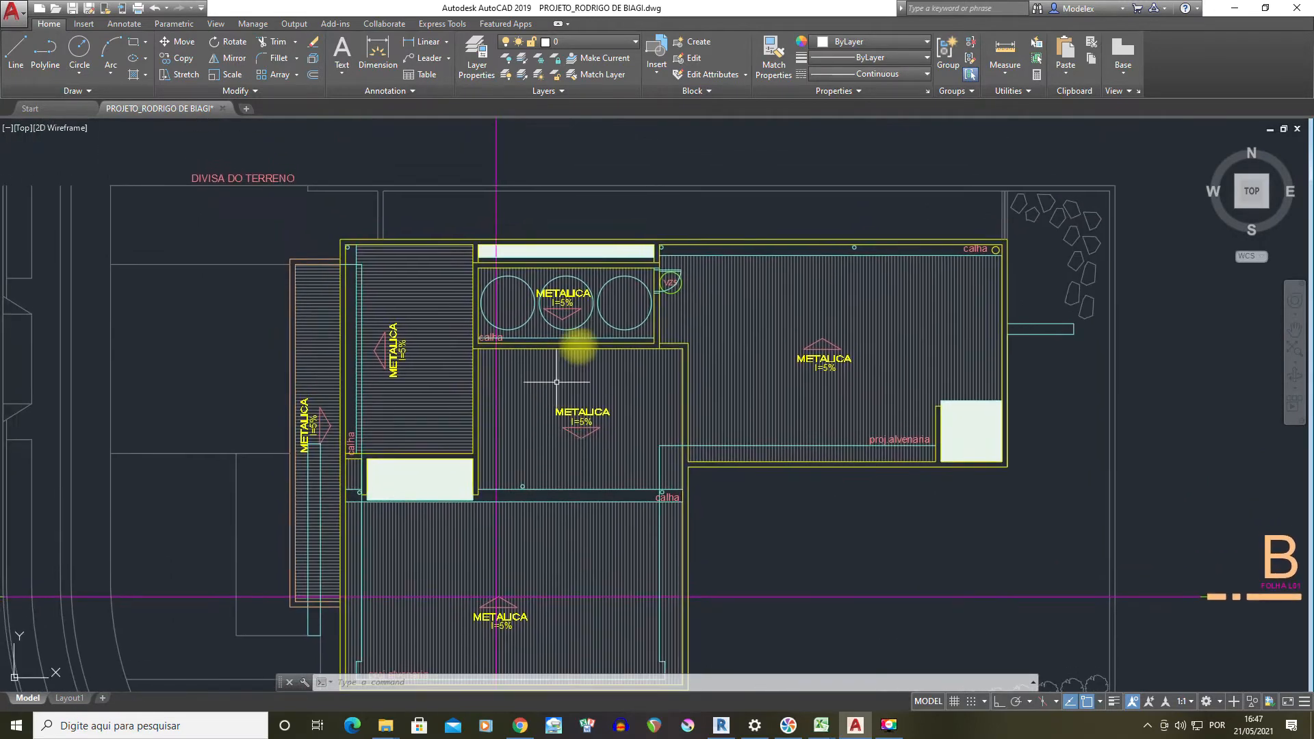
scroll(633, 264, up, 4)
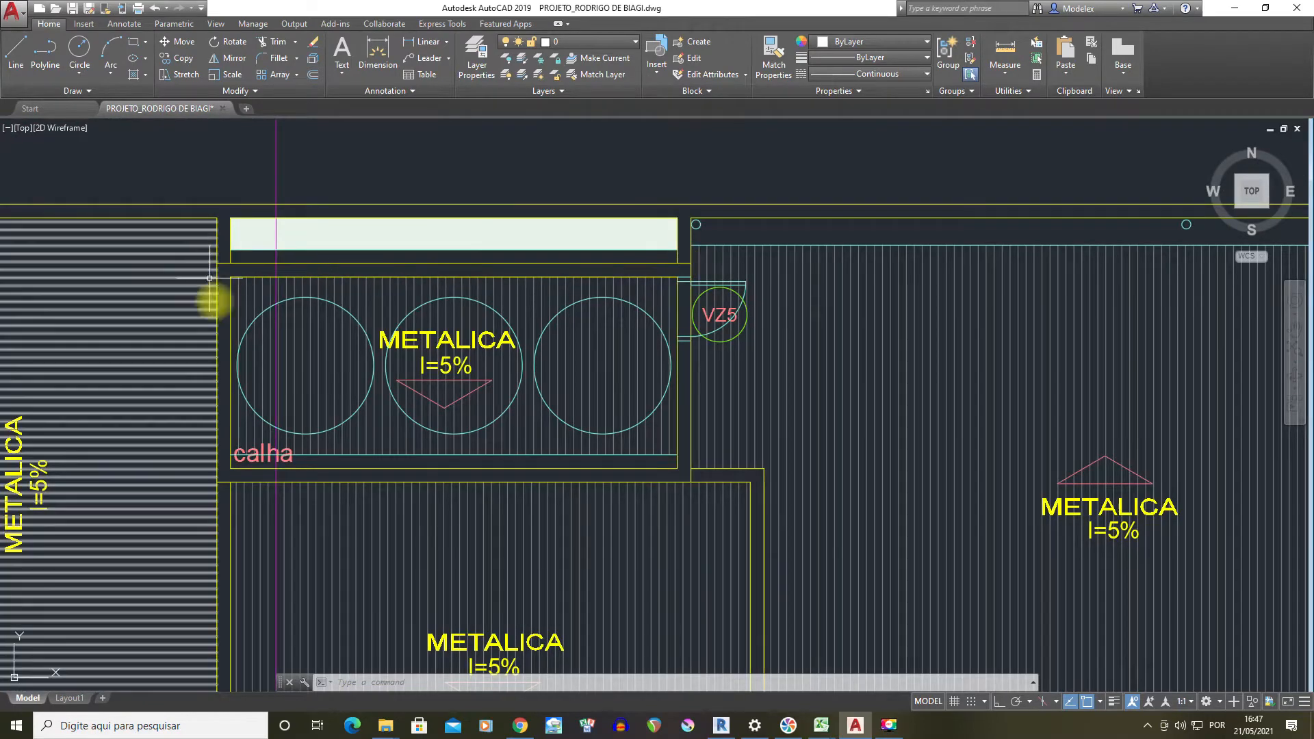
scroll(689, 288, down, 4)
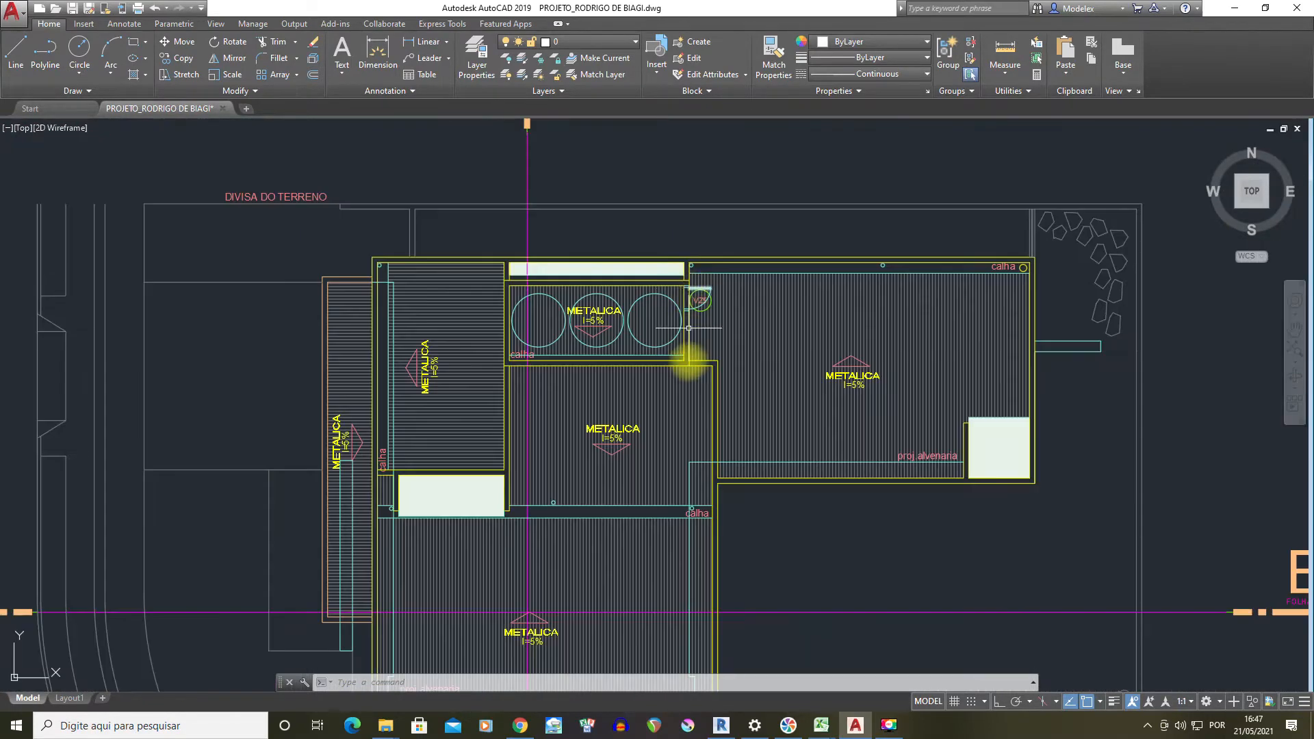
middle_drag(539, 356, 547, 304)
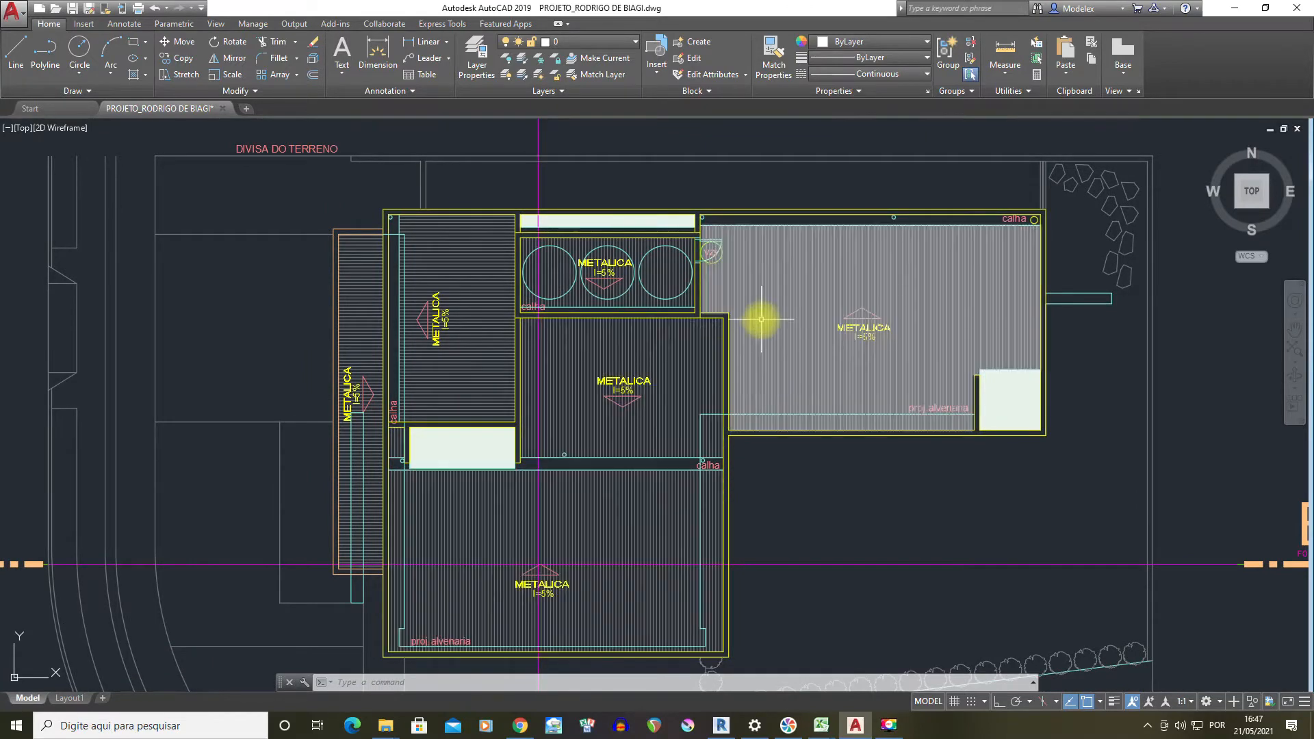
scroll(761, 319, down, 6)
middle_drag(850, 449, 724, 165)
scroll(674, 254, down, 2)
middle_drag(737, 497, 709, 431)
mouse_move(681, 333)
middle_down()
mouse_move(689, 484)
mouse_move(684, 459)
middle_up()
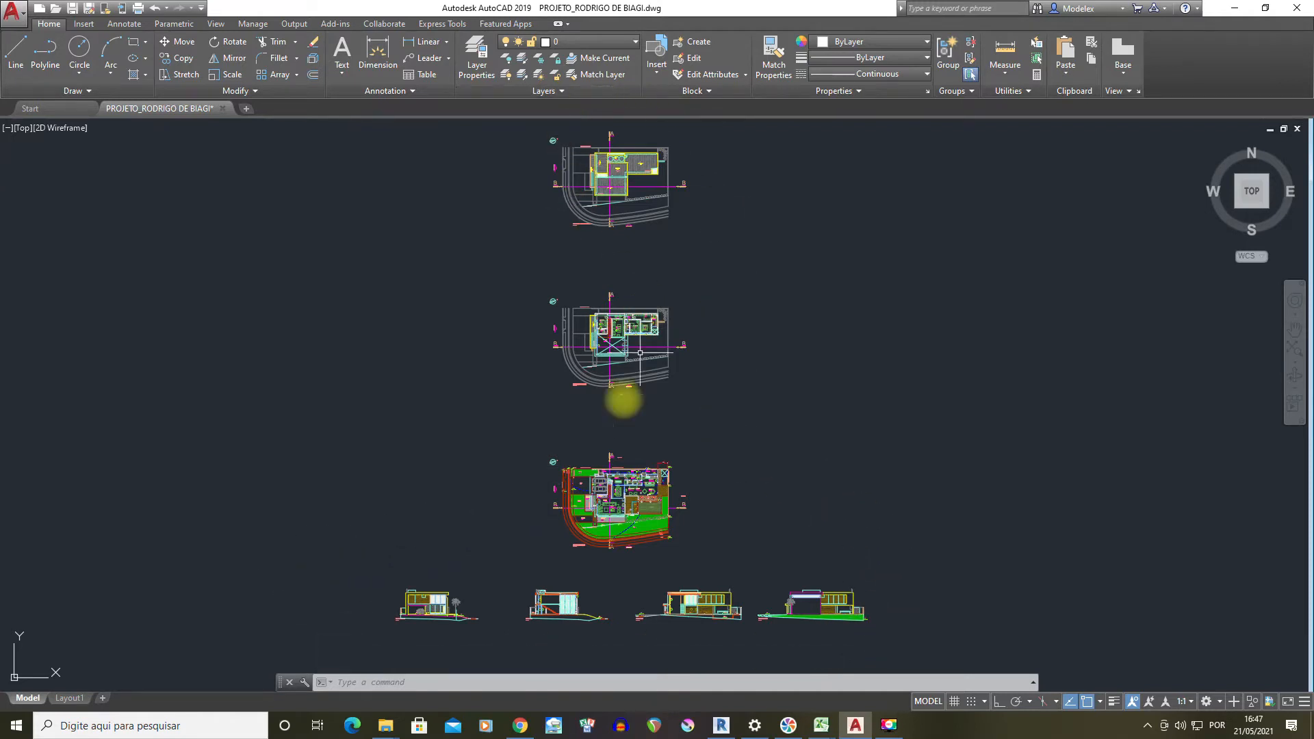
Switch to the Excel workbook DISTANCIAS DOS FUNDOS and review the student list in the reference measurements table
click(822, 725)
click(891, 658)
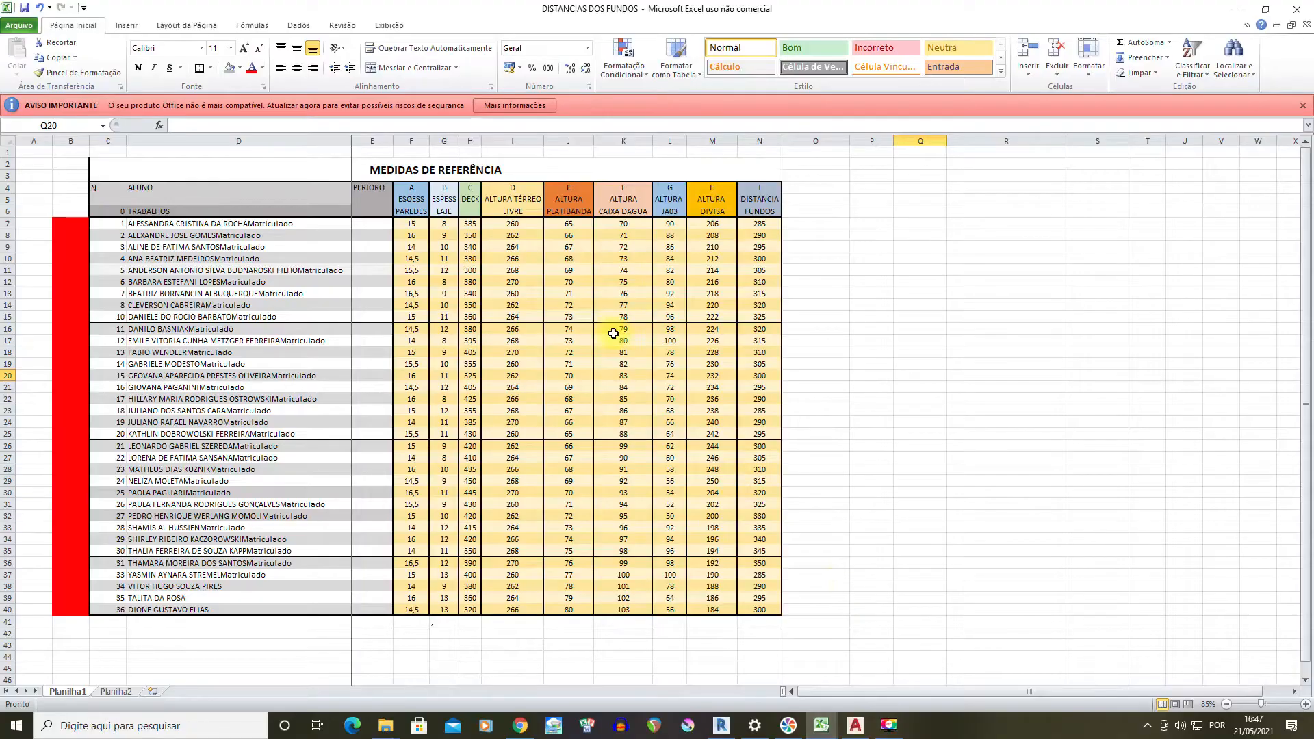
click(962, 693)
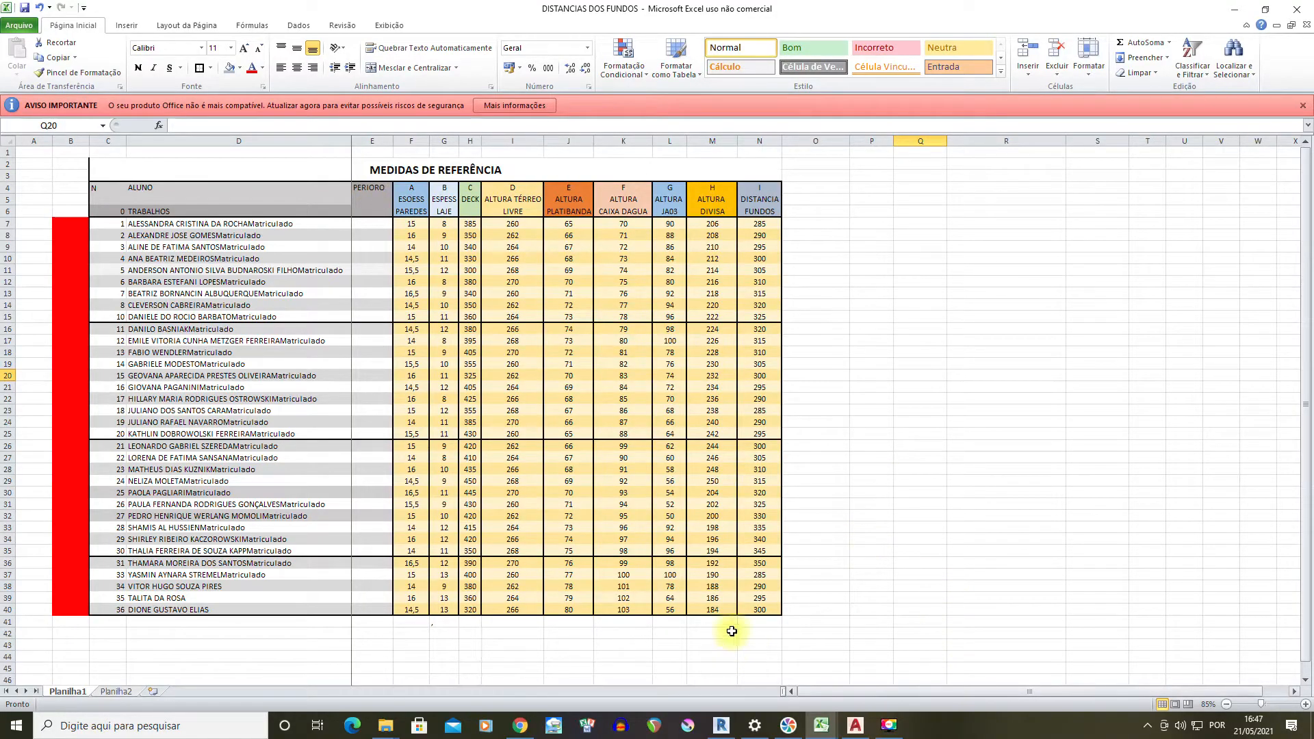
drag(104, 169, 211, 596)
Correct the wall thickness column header in cell F5 to ESPESSU
click(376, 644)
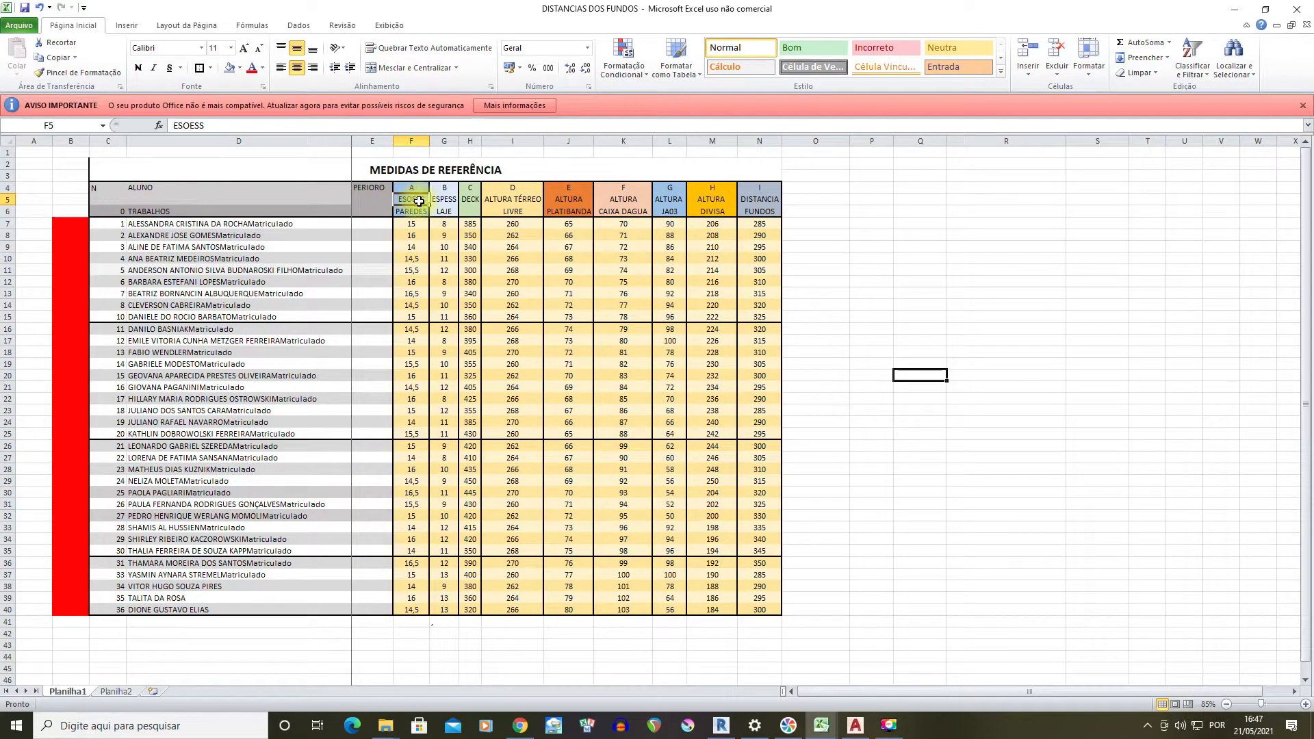
double_click(419, 200)
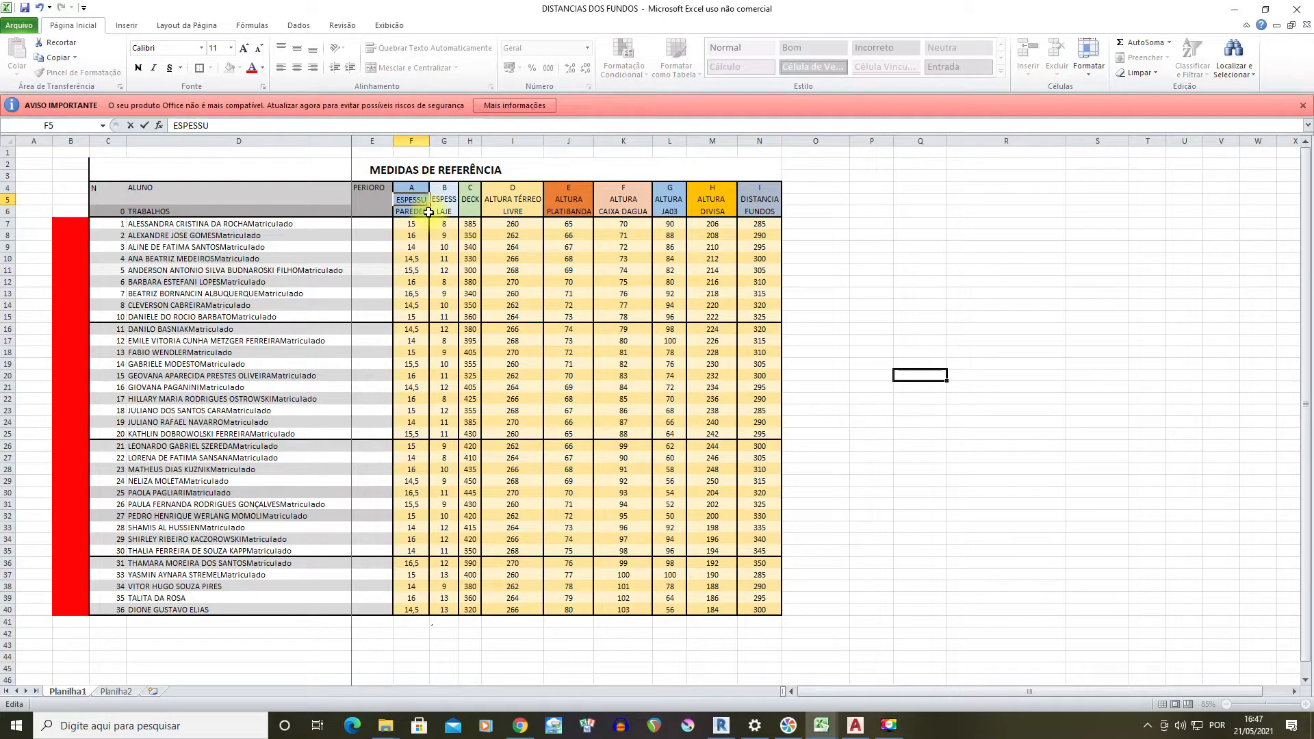
key(Return)
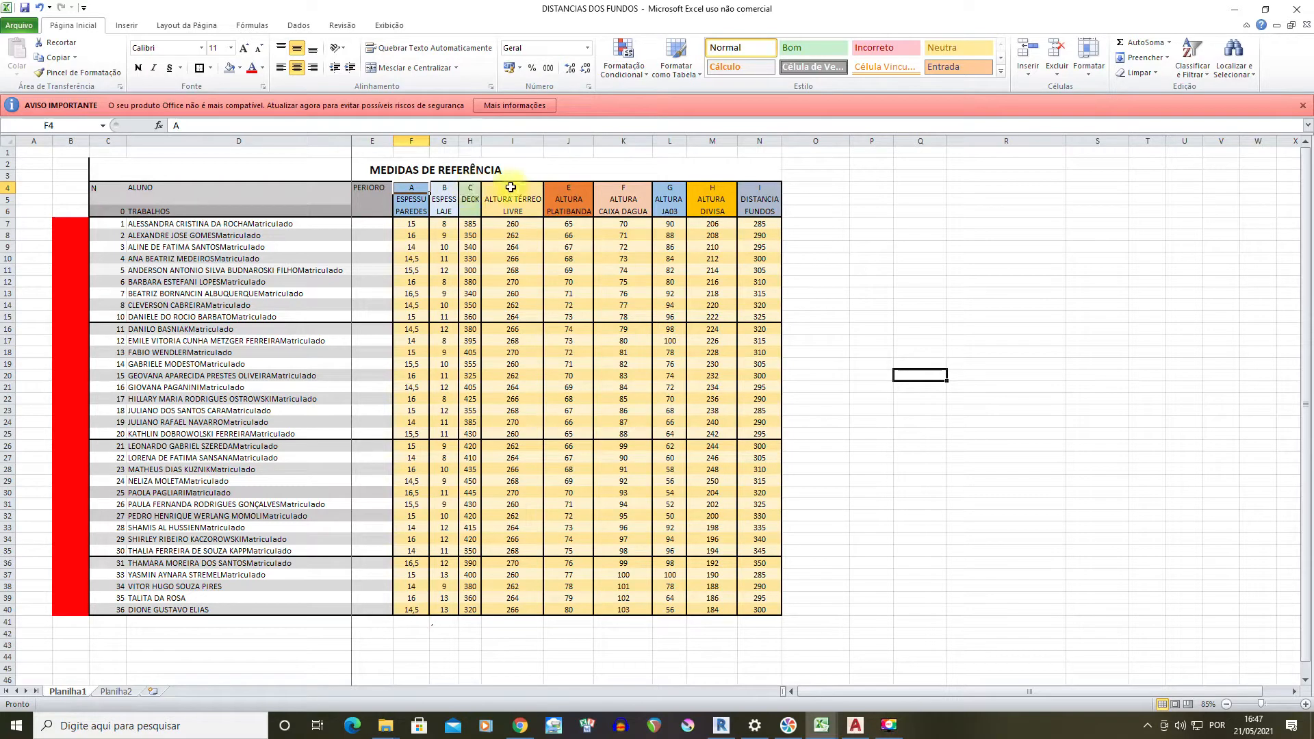
Review the lettered measurement columns in the header row and the first students' wall thickness values in column A
drag(760, 187, 458, 185)
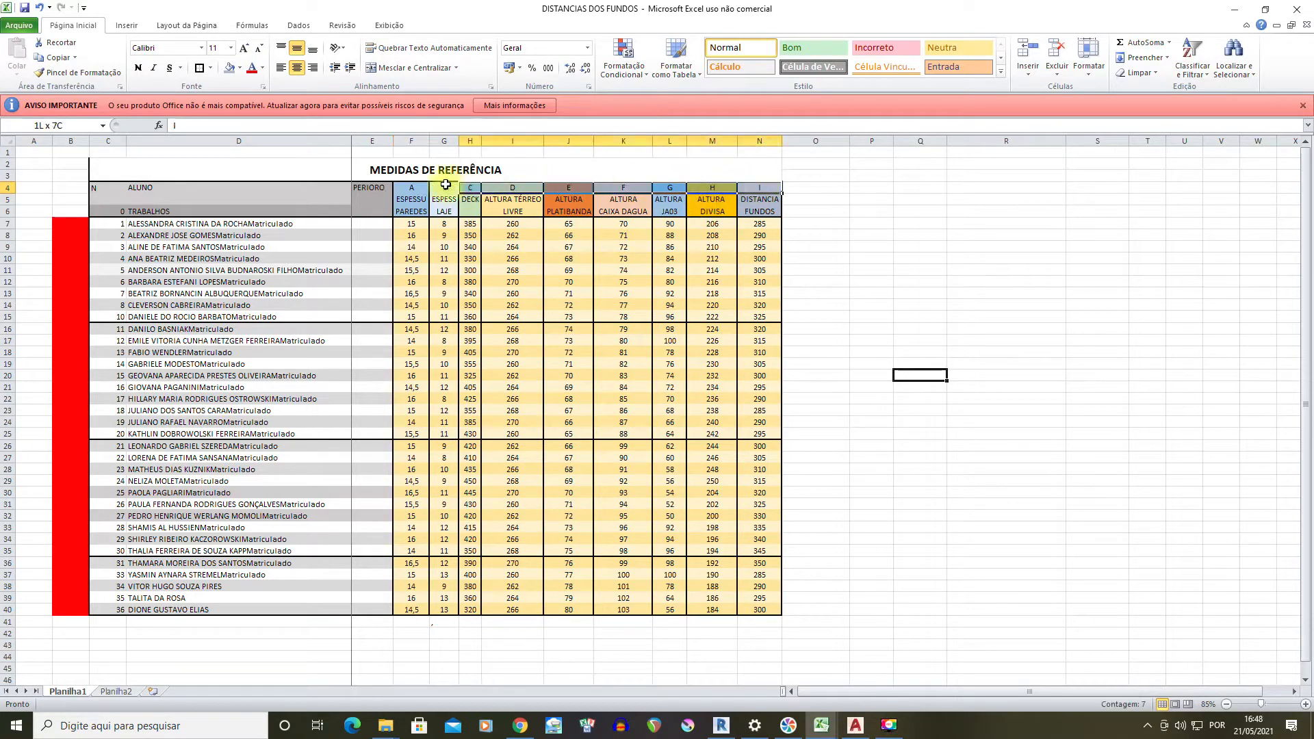
click(790, 228)
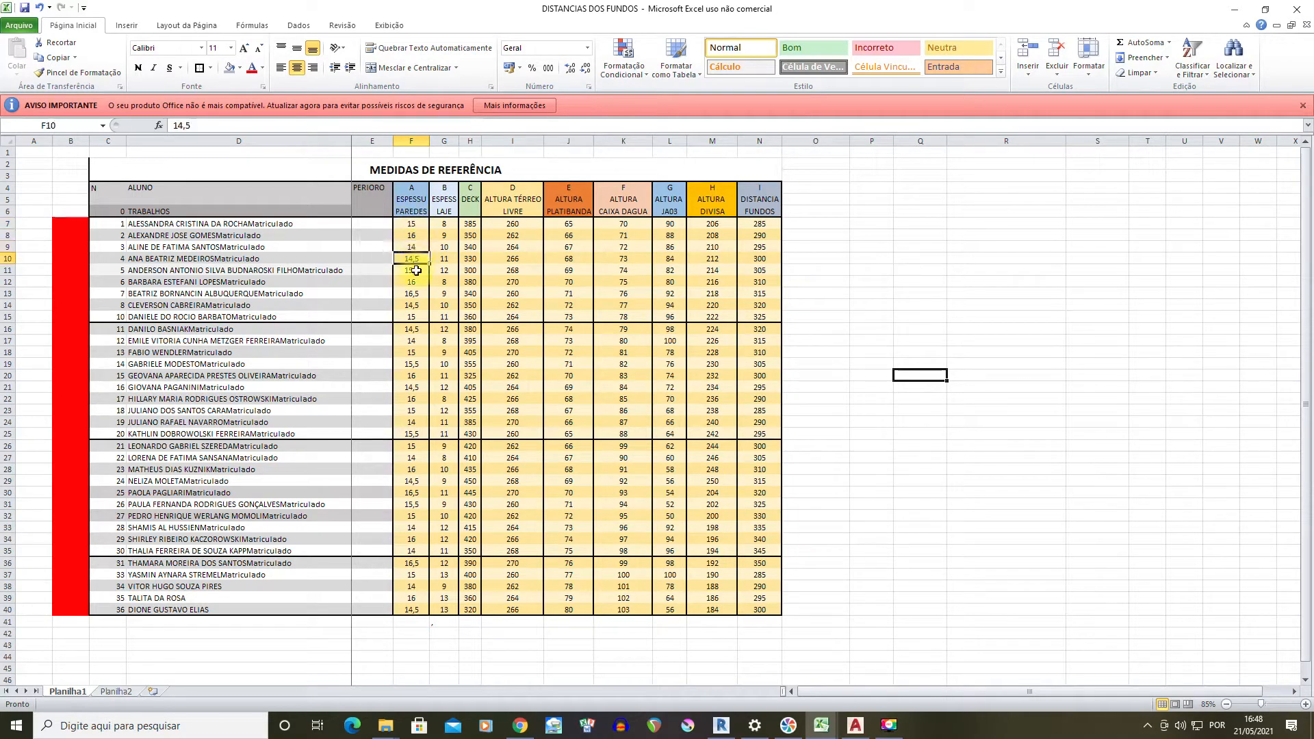
drag(419, 224, 416, 299)
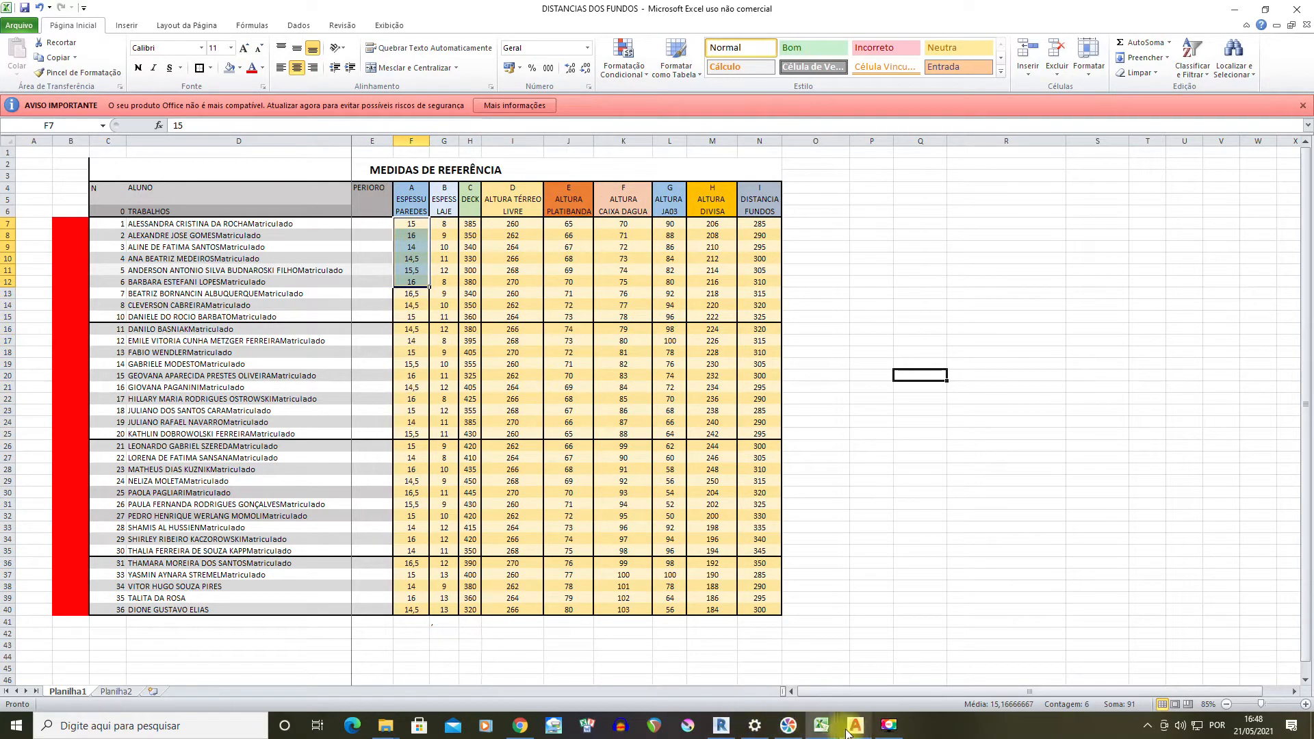
Switch back to the AutoCAD drawing and measure the thickness of the wall between the garage and the stone garden on the ground floor plan
click(849, 728)
scroll(627, 396, up, 8)
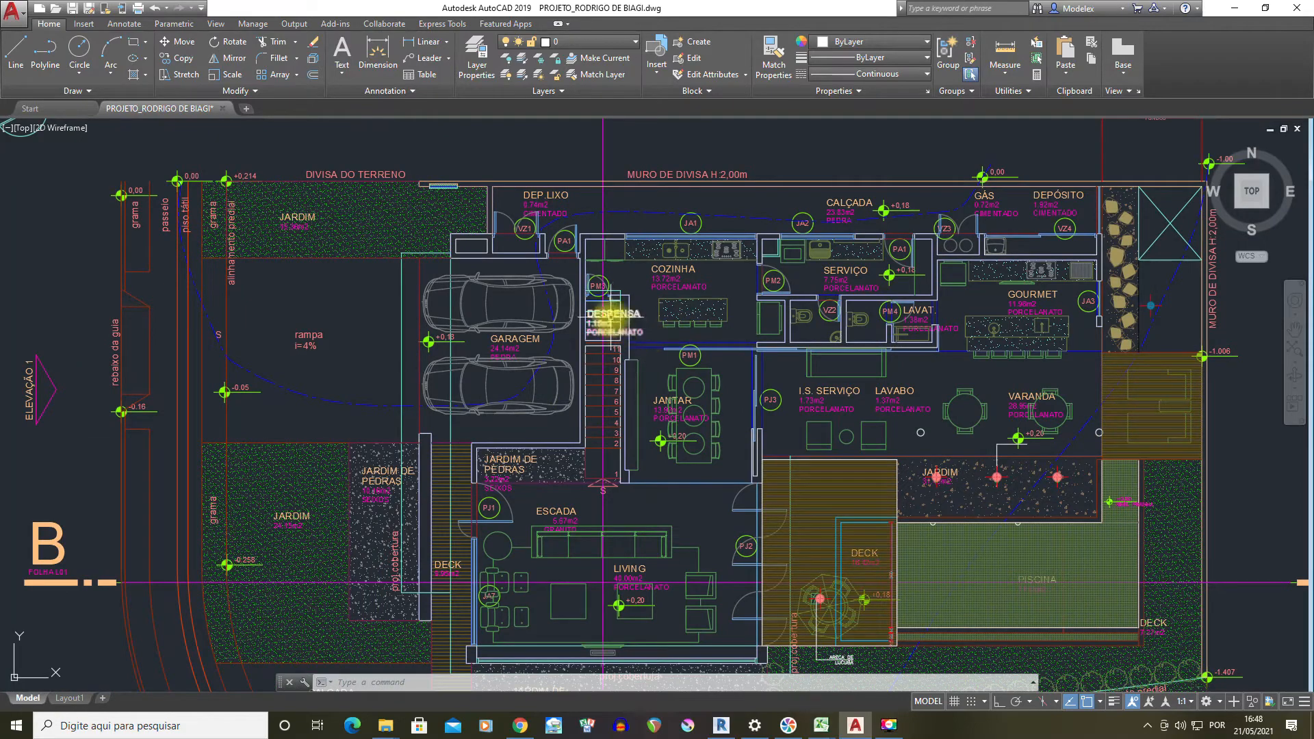
scroll(499, 318, up, 5)
text(D)
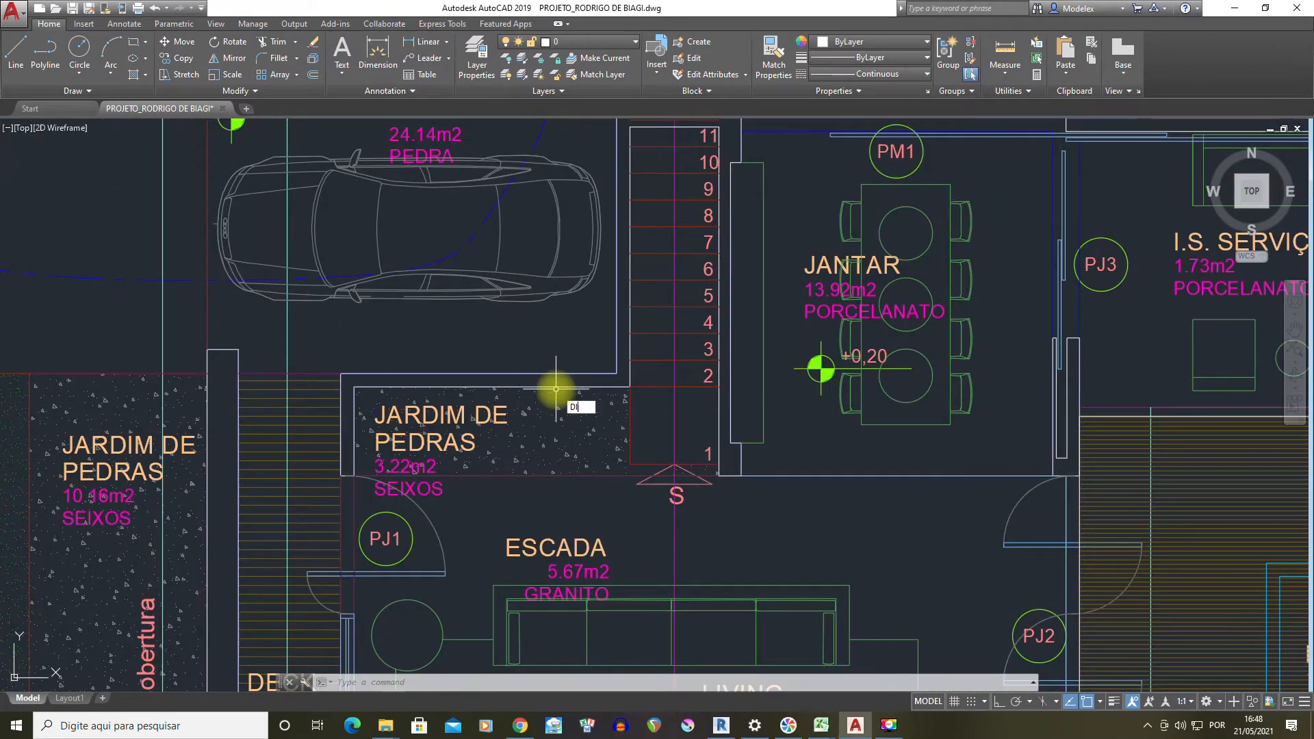
text(I)
key(Return)
click(616, 375)
click(616, 388)
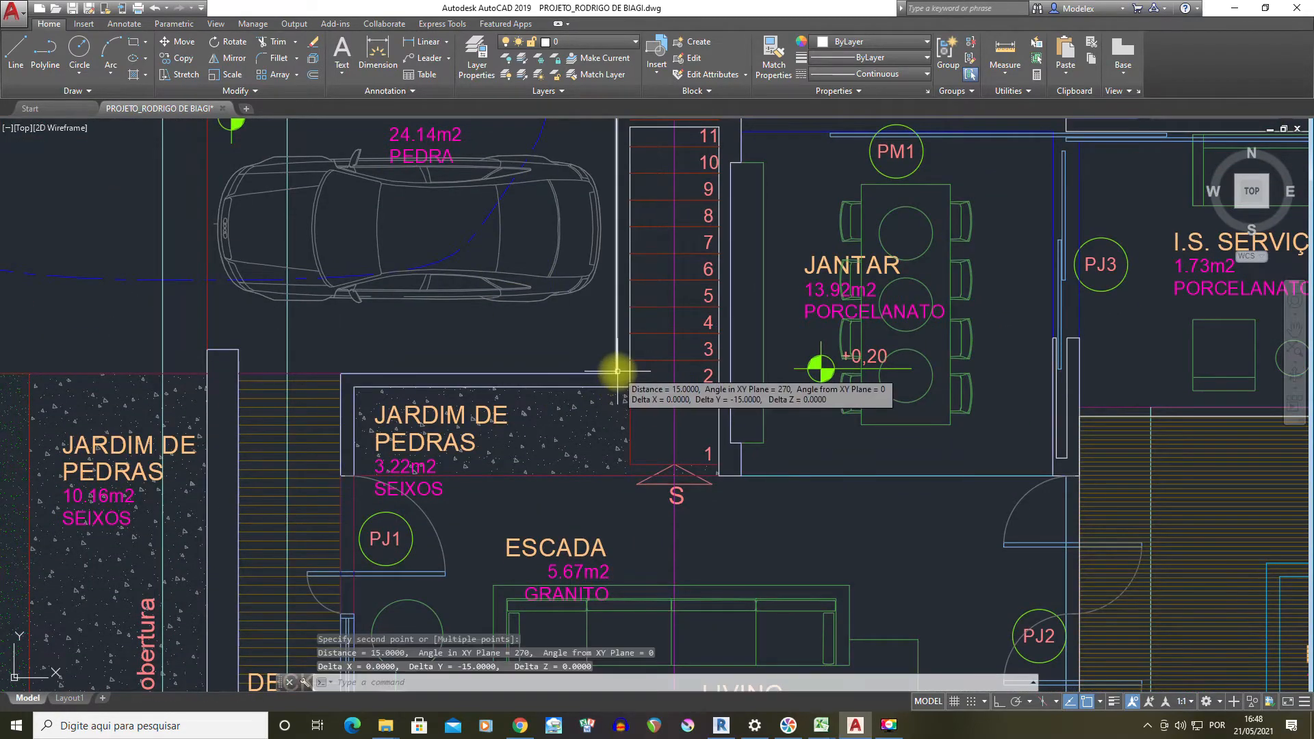
scroll(617, 372, down, 2)
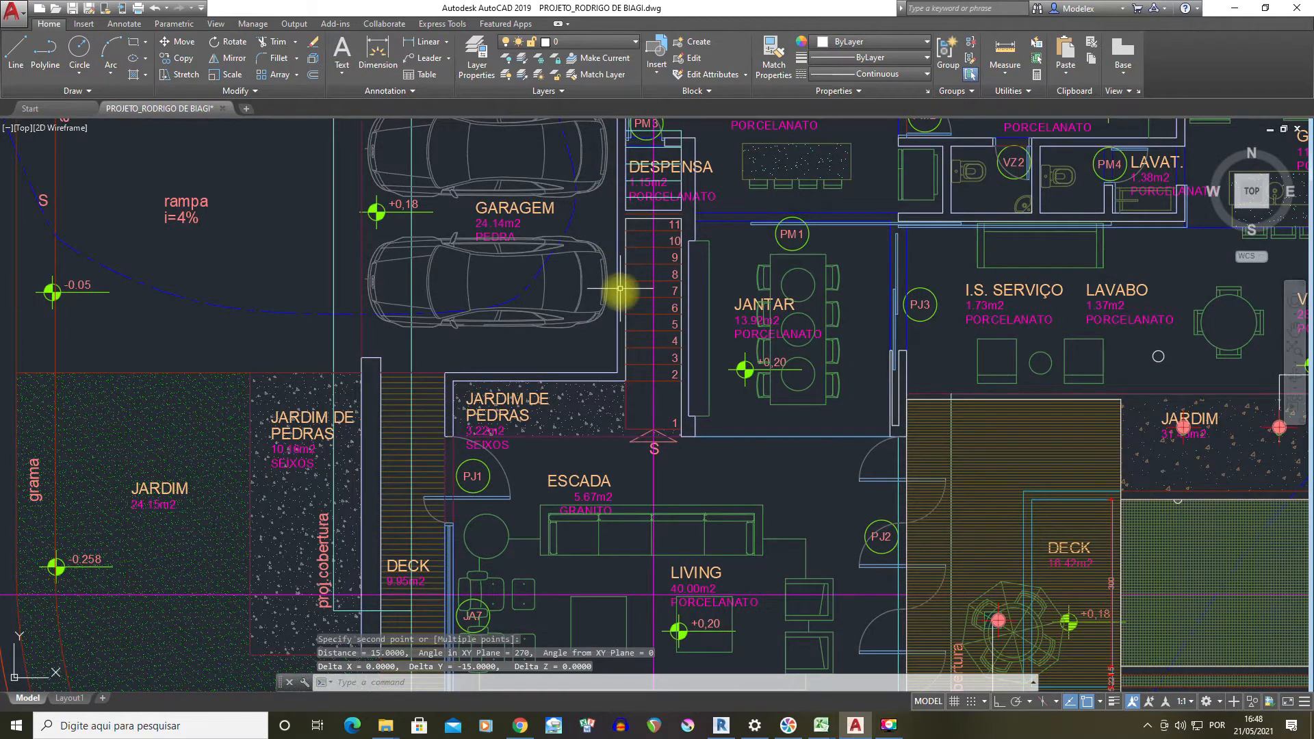
Examine the wall corner beside the stairs and select the wall line along the edge of the stone garden
scroll(619, 383, up, 6)
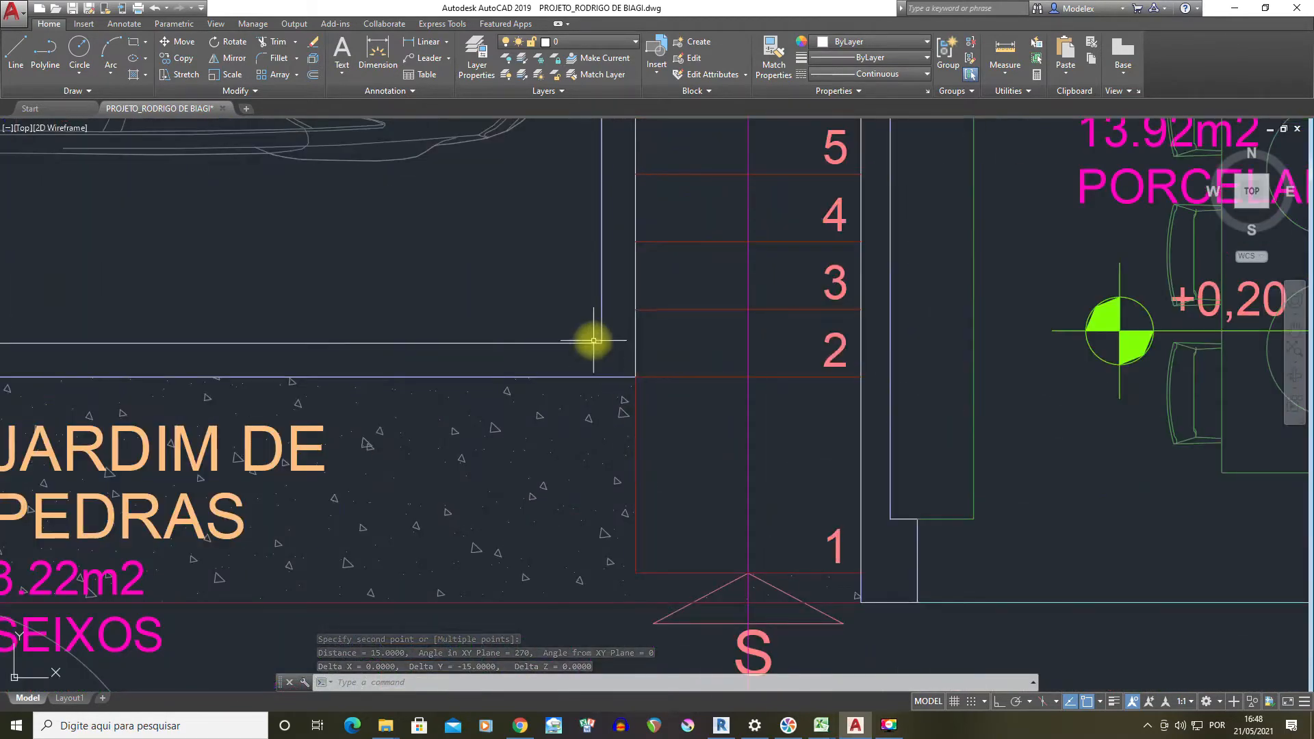
scroll(593, 318, down, 3)
scroll(576, 359, up, 1)
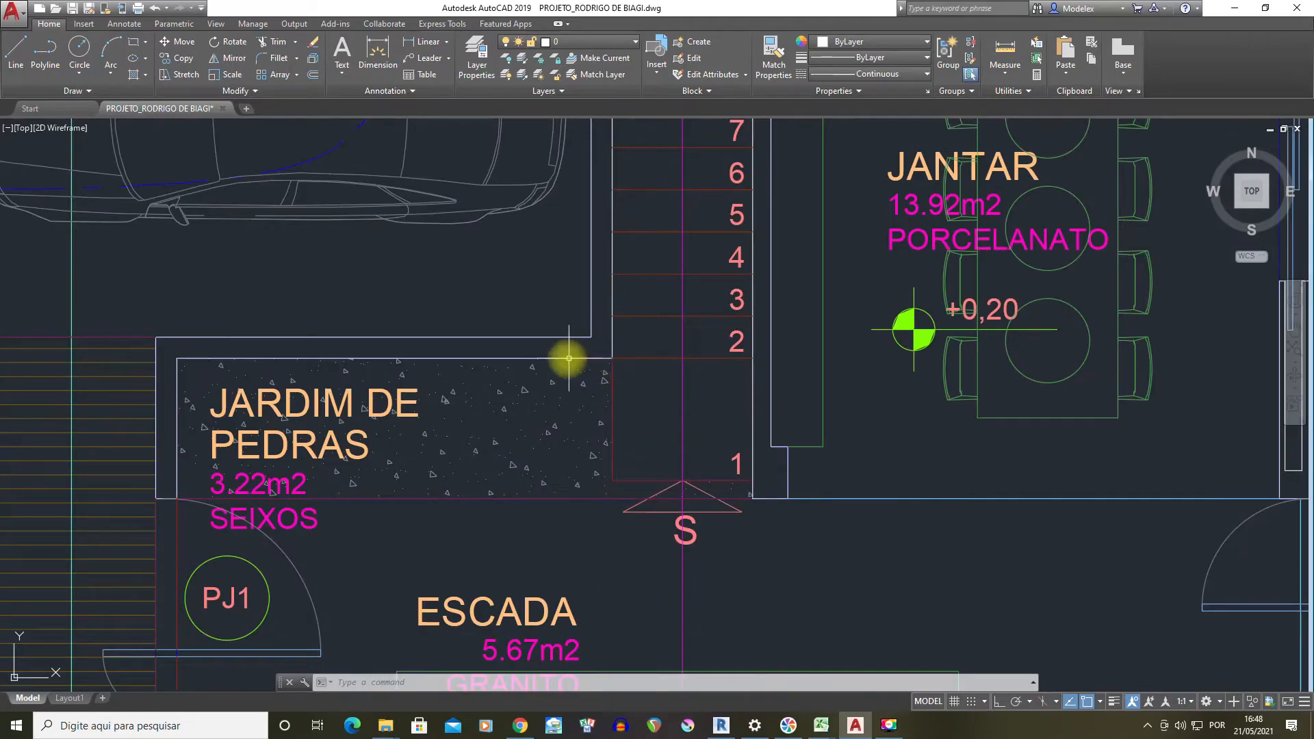
scroll(576, 359, down, 6)
scroll(581, 355, up, 4)
scroll(584, 355, down, 6)
scroll(572, 328, up, 10)
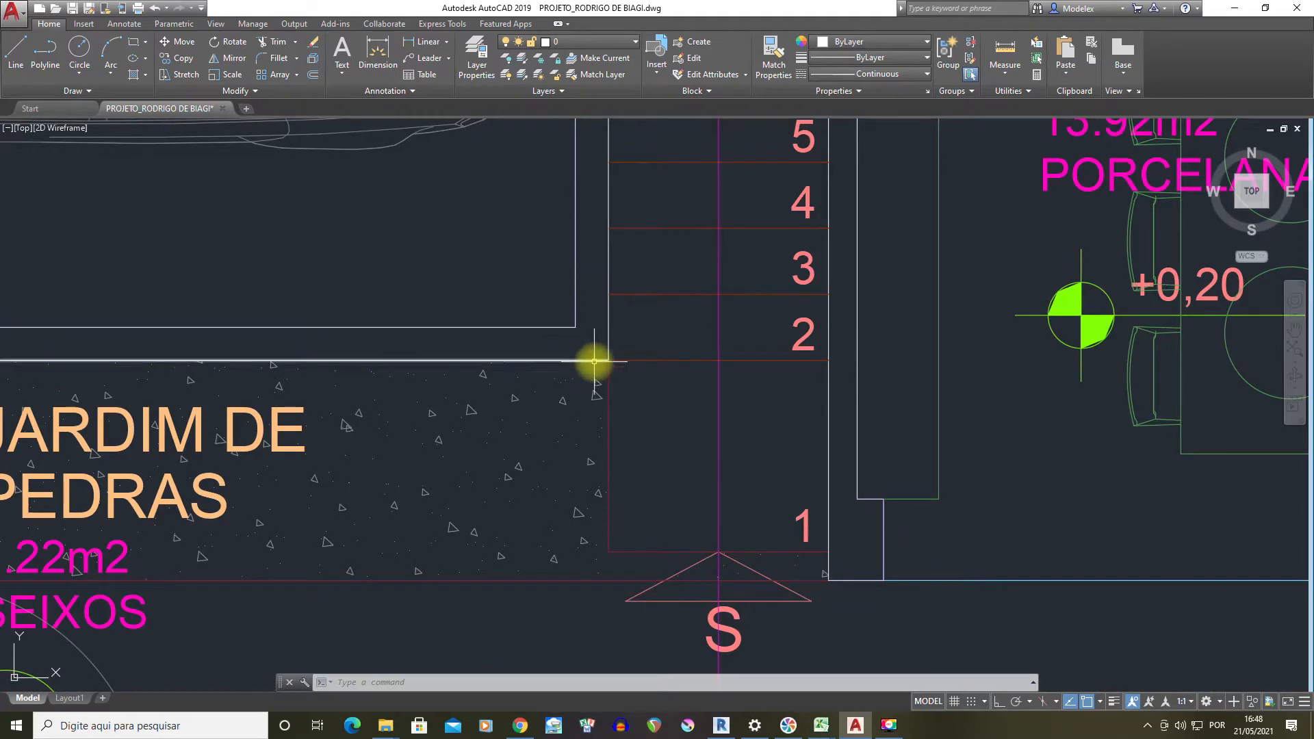
click(594, 360)
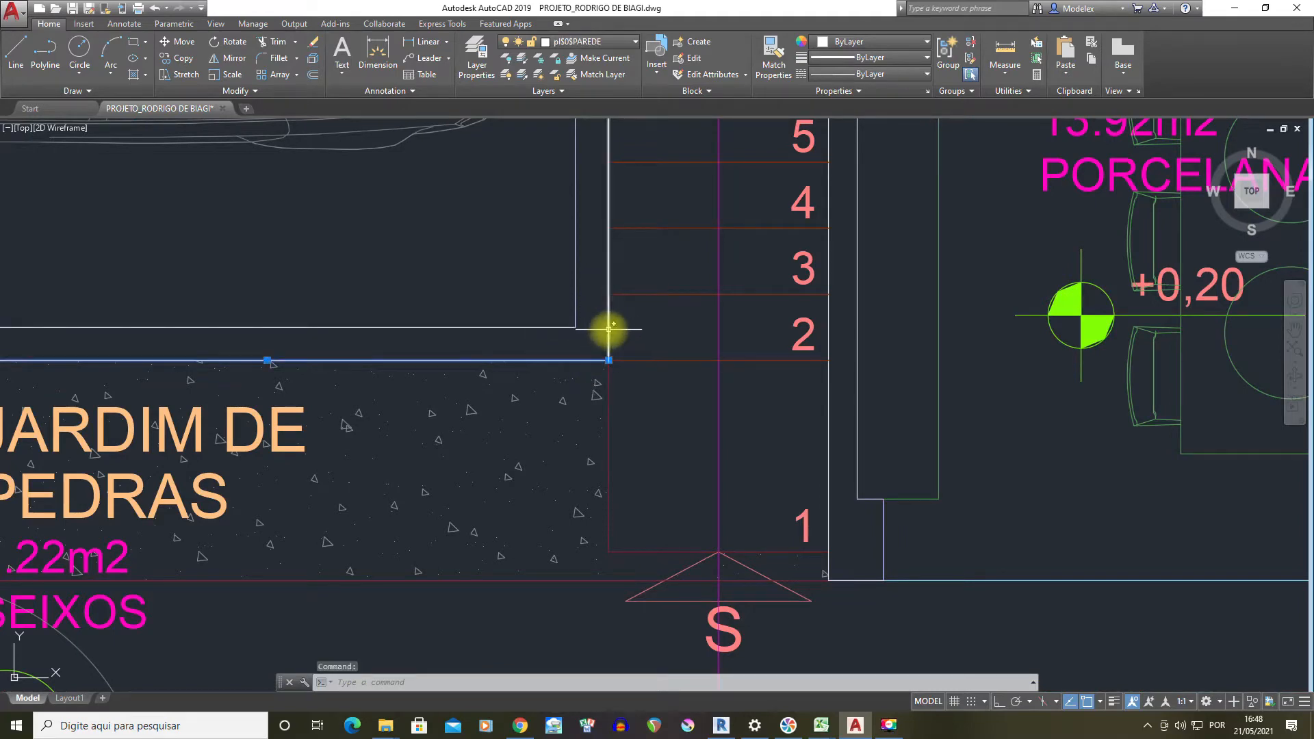
scroll(550, 285, down, 3)
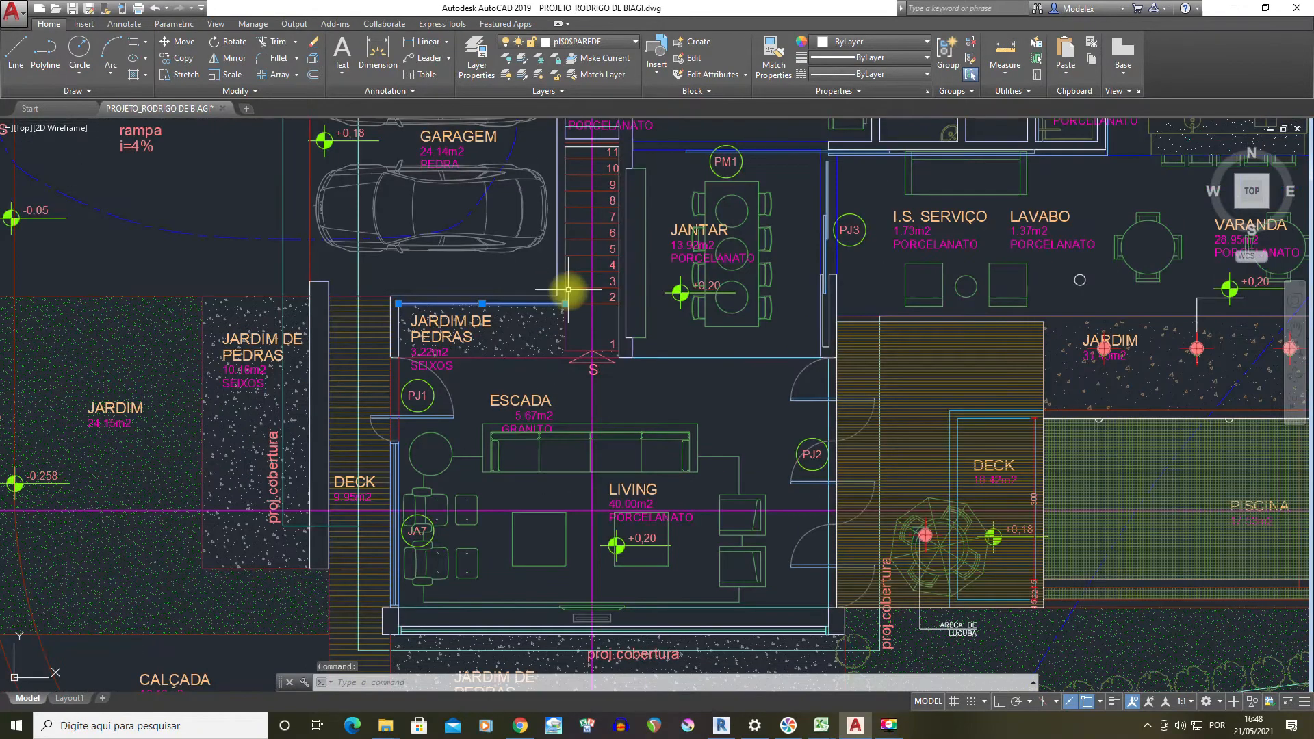
Examine the walls around the stone garden, garage, pantry and kitchen on the ground floor plan, clearing the wall line selection
scroll(568, 291, up, 5)
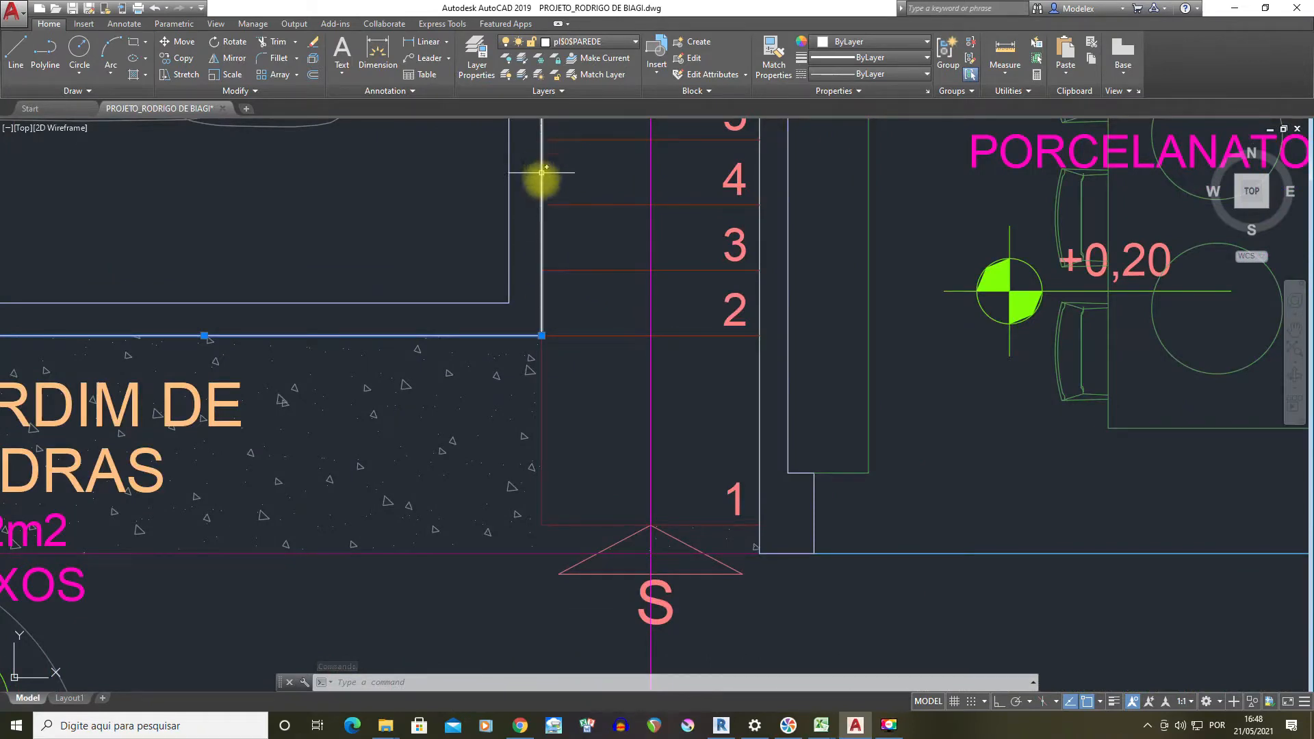
key(Escape)
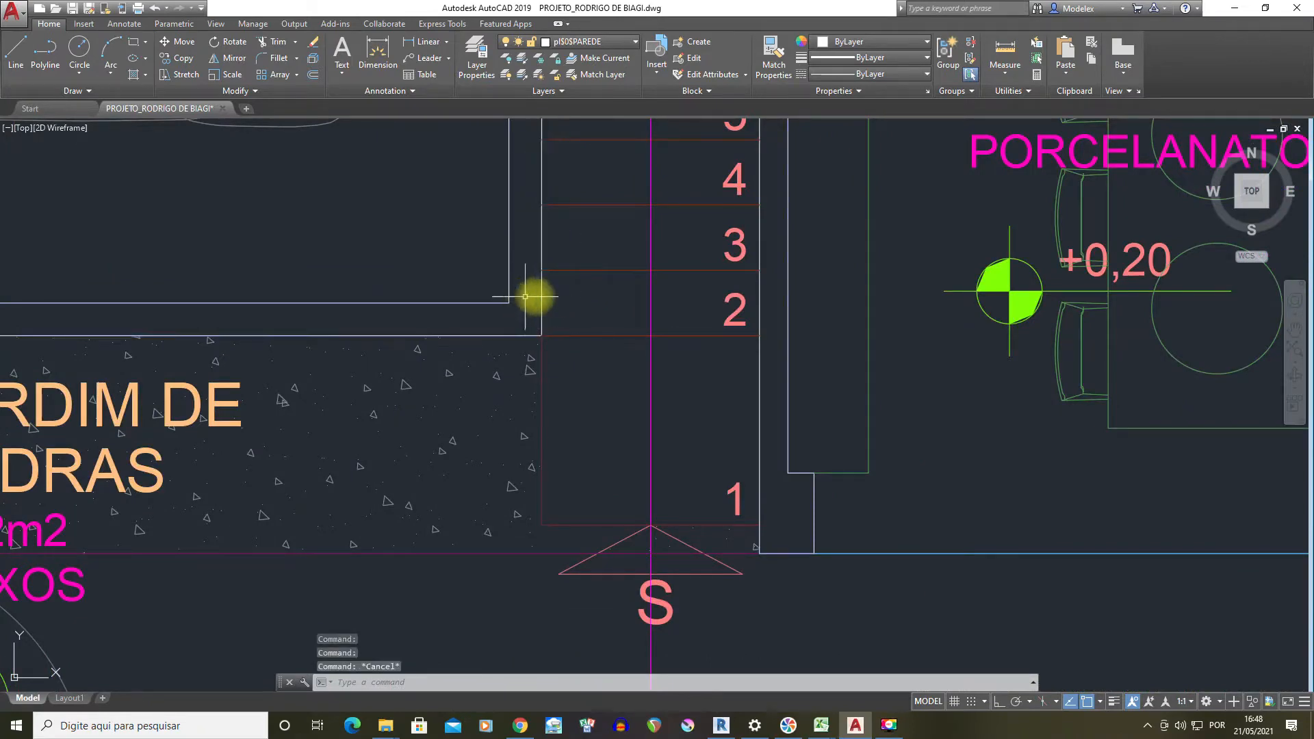
scroll(467, 250, down, 4)
scroll(473, 260, up, 2)
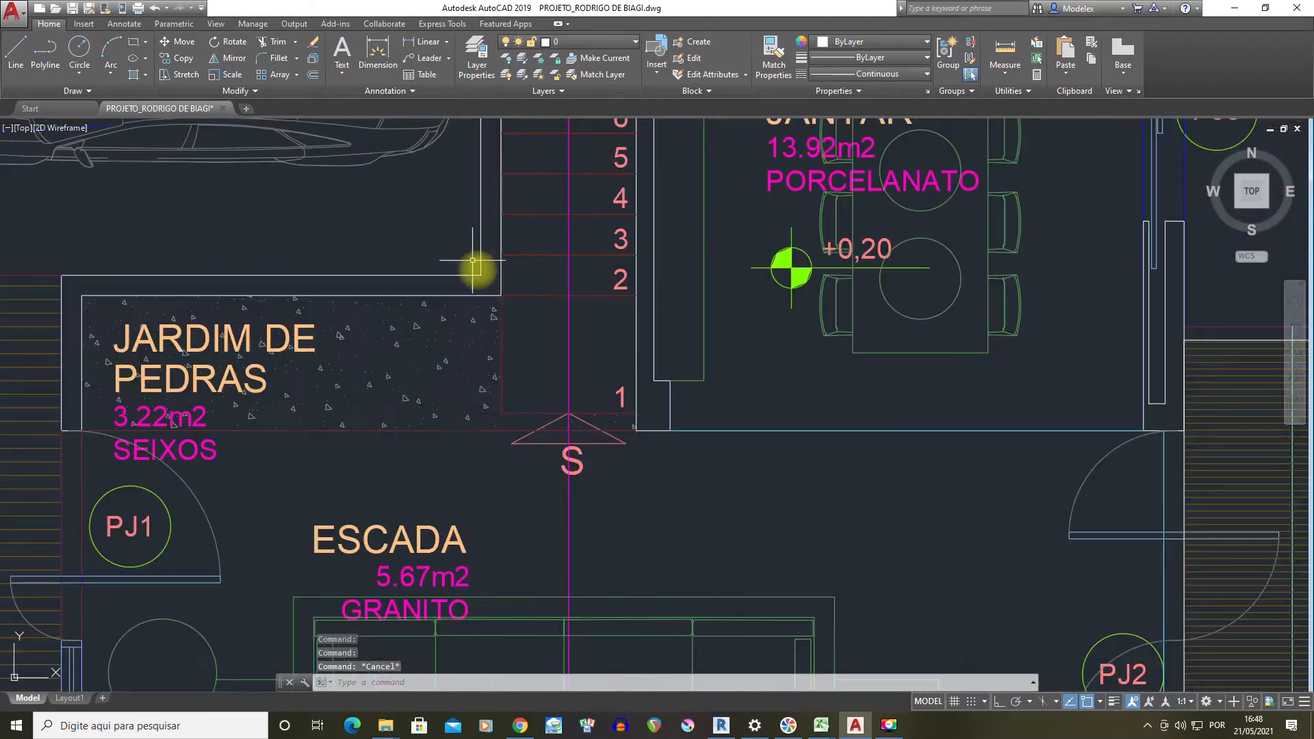
scroll(488, 290, down, 2)
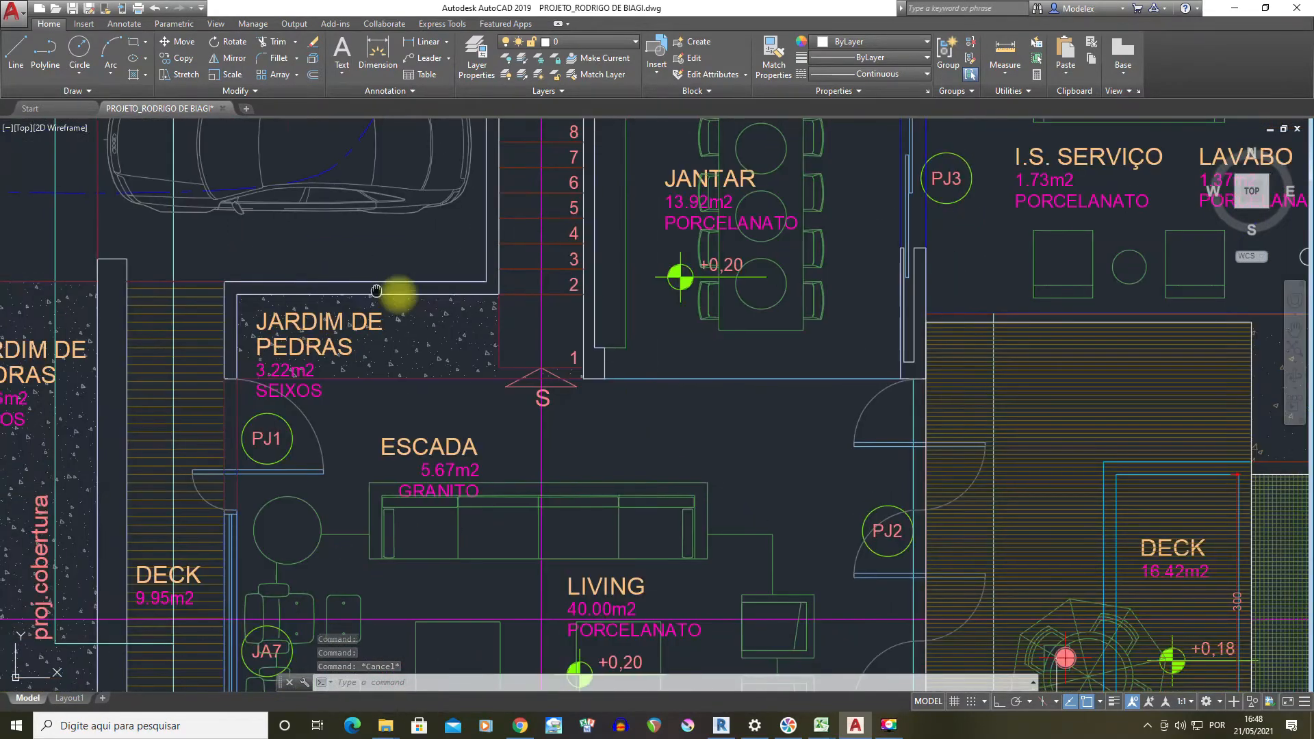
middle_drag(374, 289, 563, 328)
scroll(459, 322, up, 2)
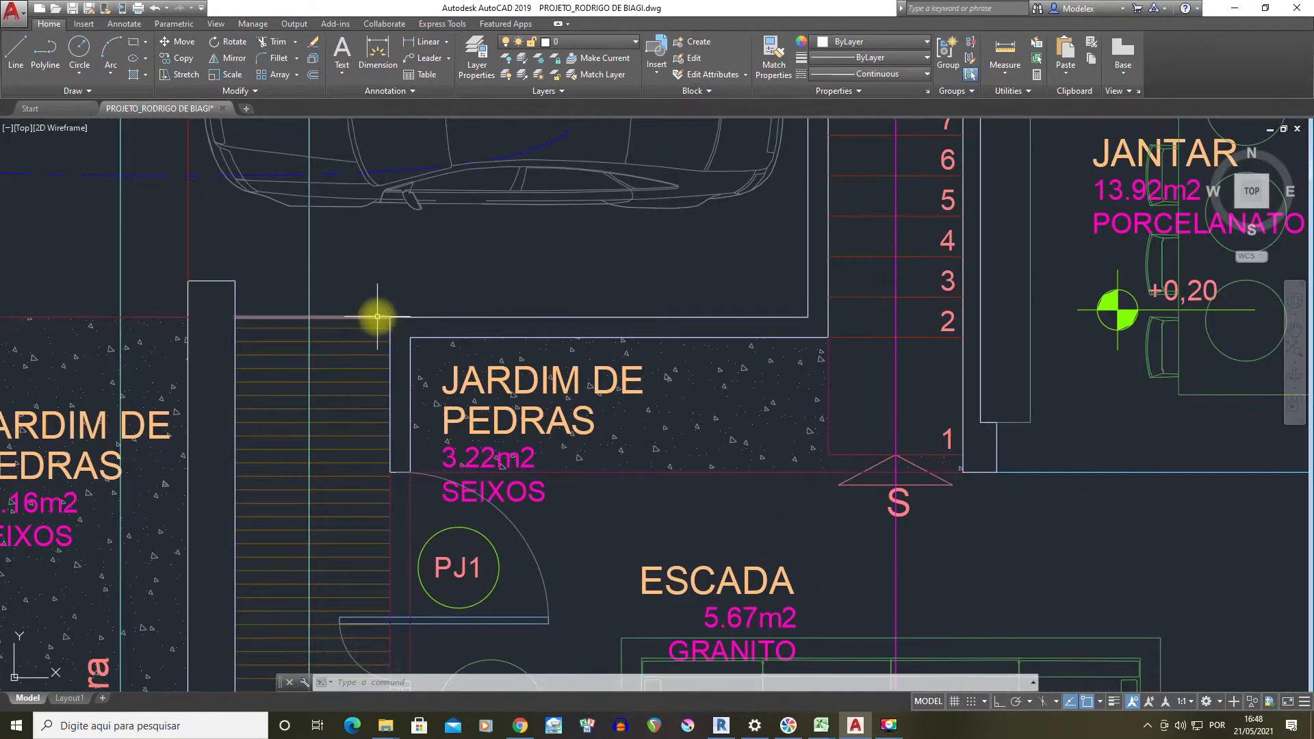
scroll(450, 320, down, 4)
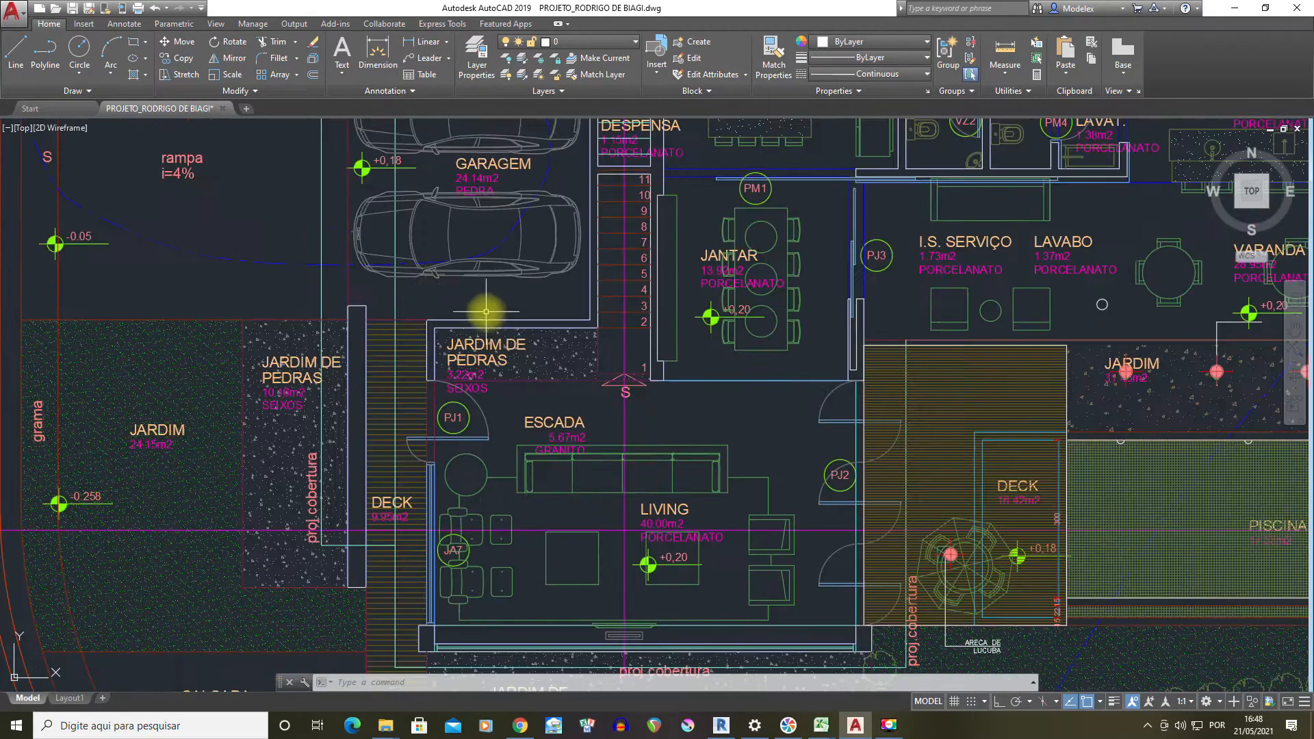
middle_drag(551, 264, 500, 411)
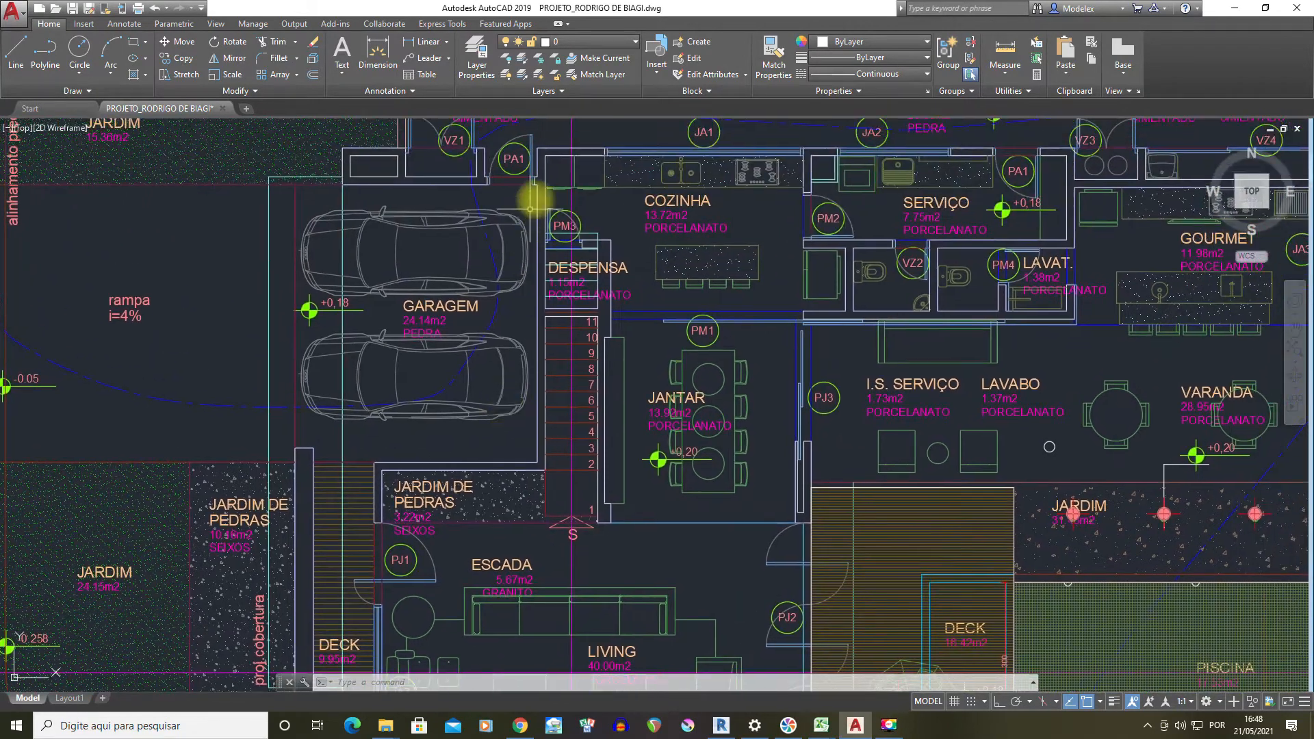
middle_drag(823, 226, 671, 287)
scroll(651, 401, up, 3)
Measure the living room's clear depth from the dining room opening to the wall on the opposite side
middle_drag(601, 445, 578, 229)
scroll(578, 229, down, 2)
middle_drag(484, 308, 567, 224)
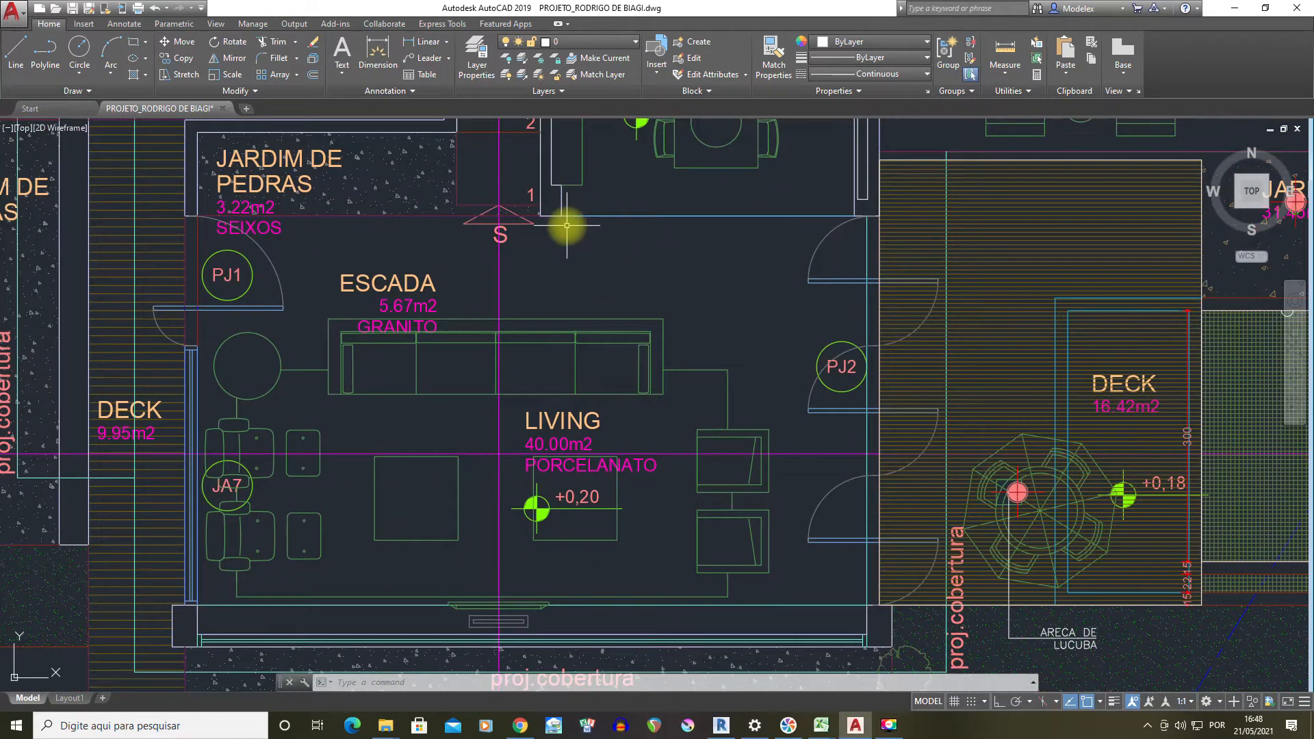
text(dist)
key(Return)
click(562, 215)
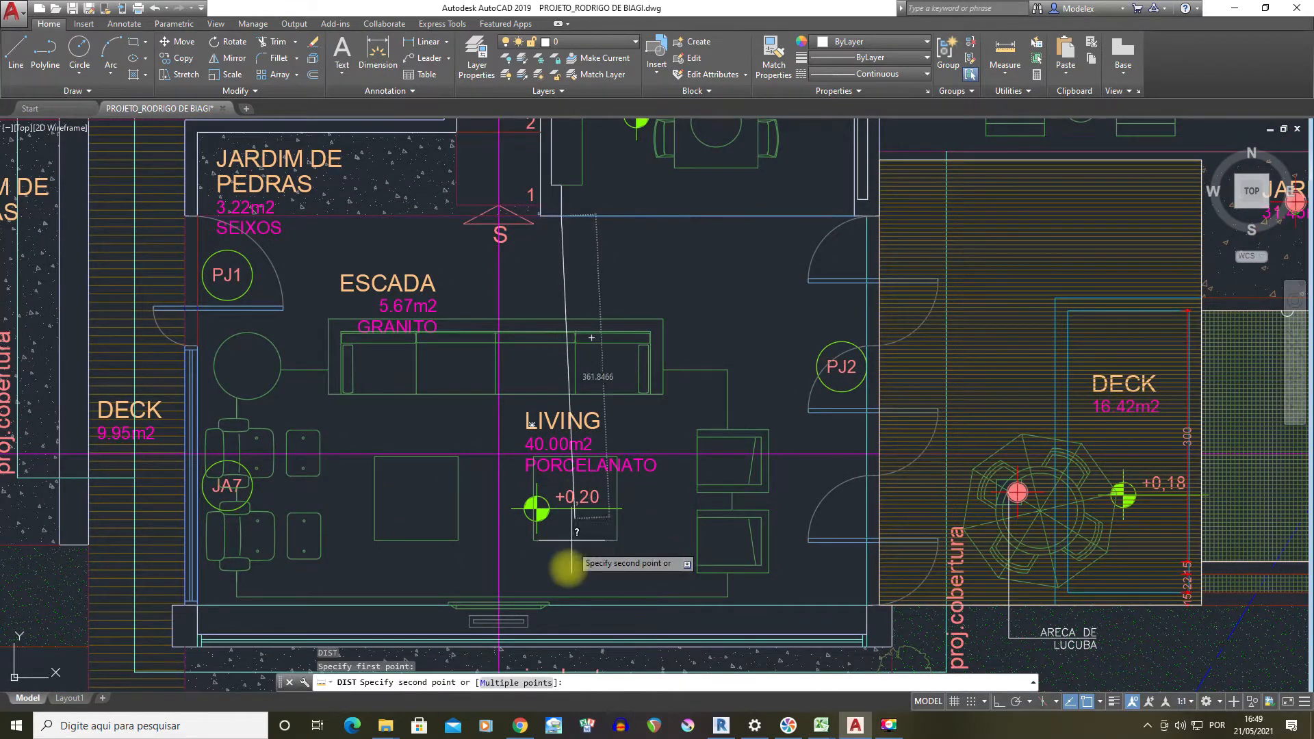
click(562, 603)
Measure the dining room's clear width between its side walls at the living room opening
middle_drag(762, 218, 684, 499)
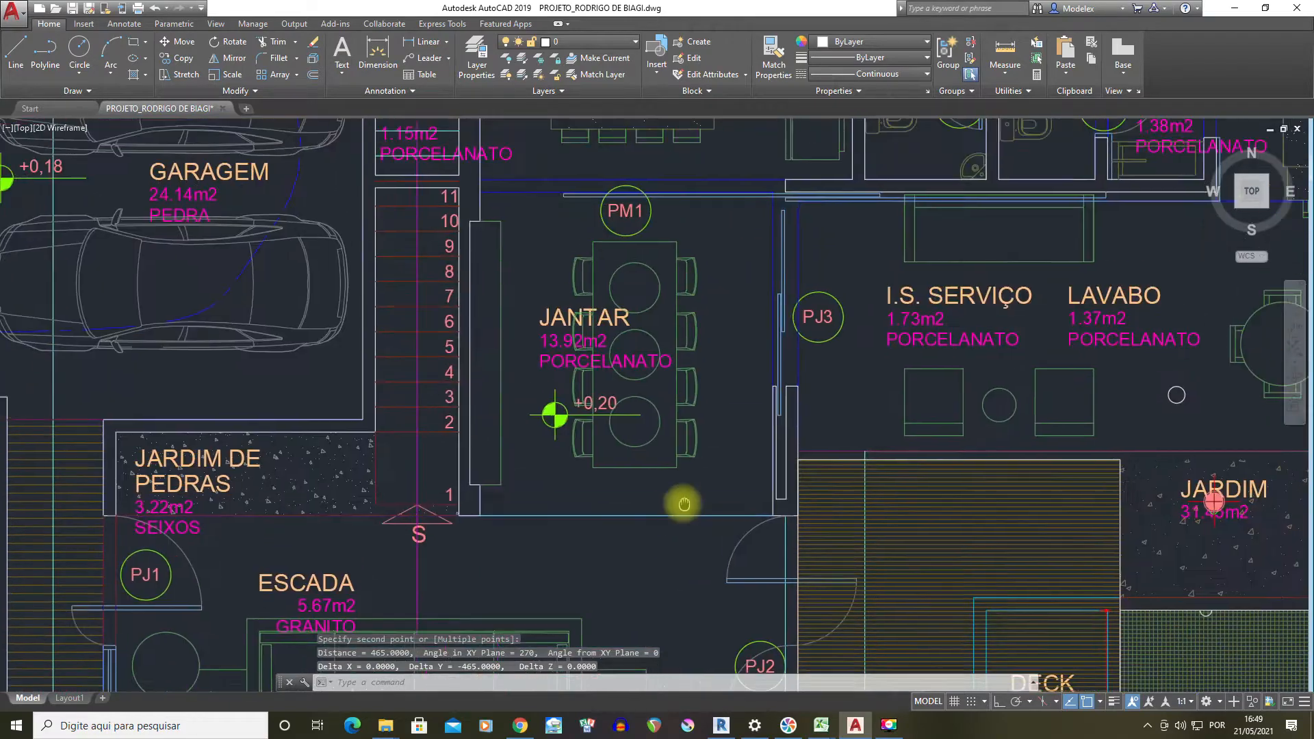
key(Return)
click(477, 515)
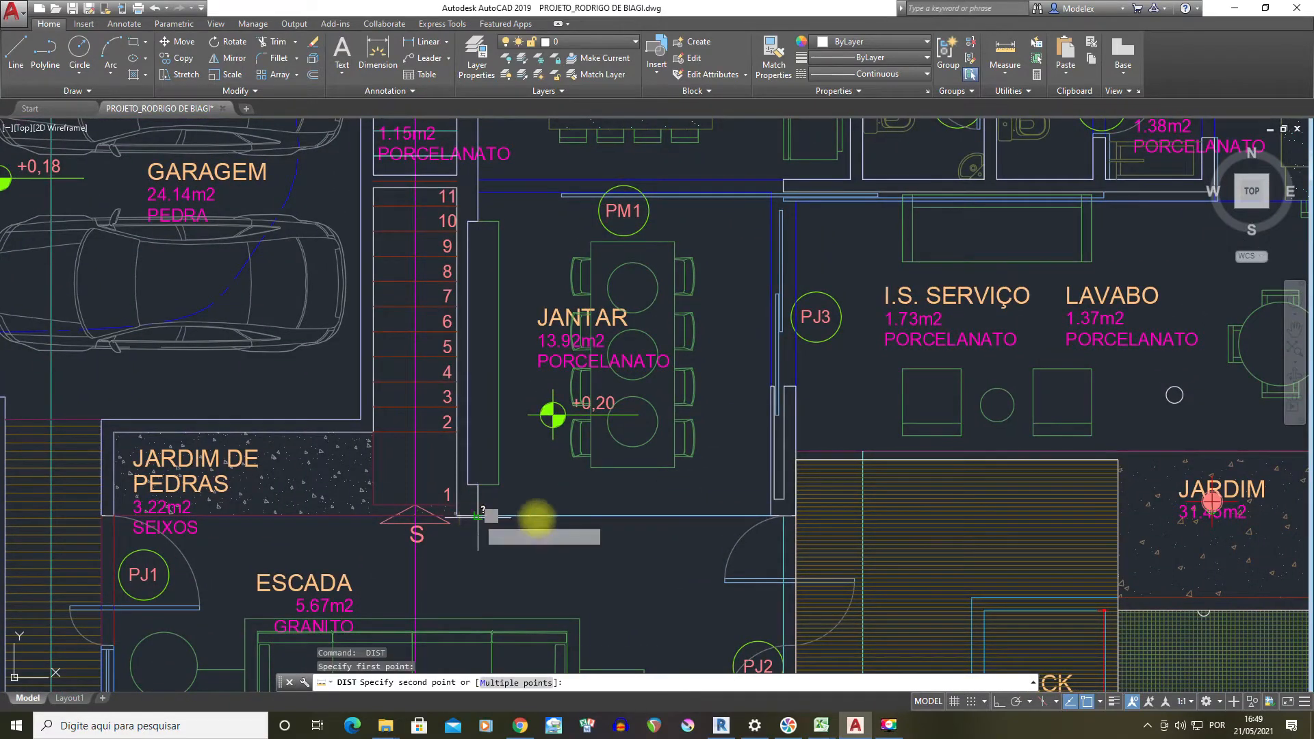
click(771, 514)
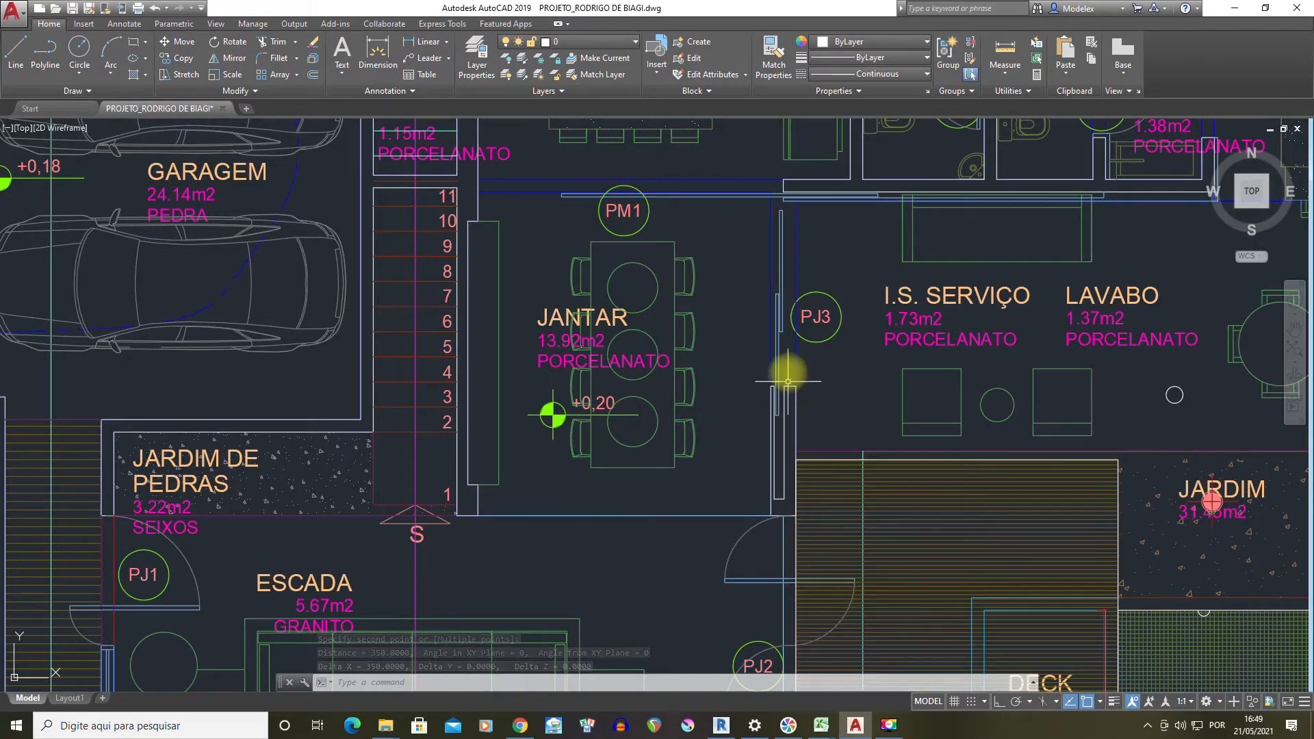
Measure the thickness of the wall with the sliding door pocket between the dining room and the deck
middle_drag(778, 358, 517, 533)
mouse_move(914, 321)
middle_down()
mouse_move(516, 463)
mouse_move(923, 182)
middle_up()
scroll(547, 582, up, 4)
text(dist)
key(Return)
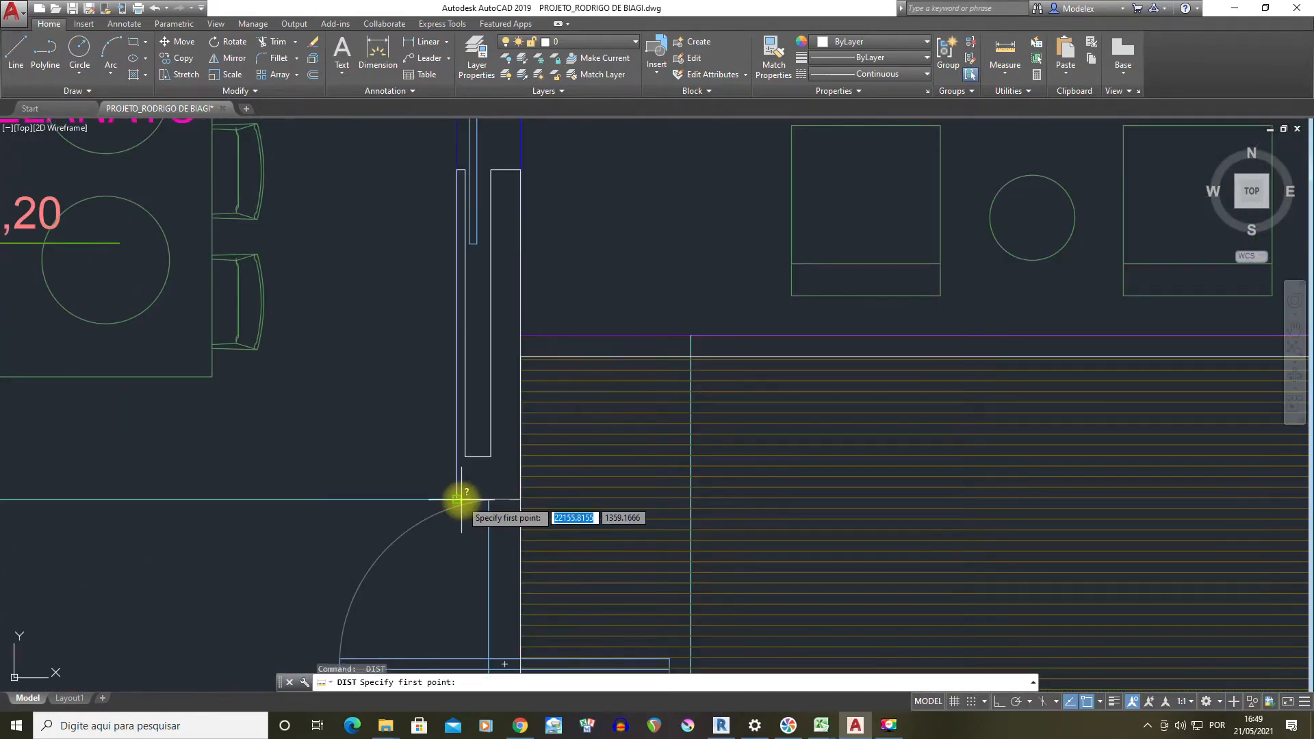
click(457, 499)
click(520, 500)
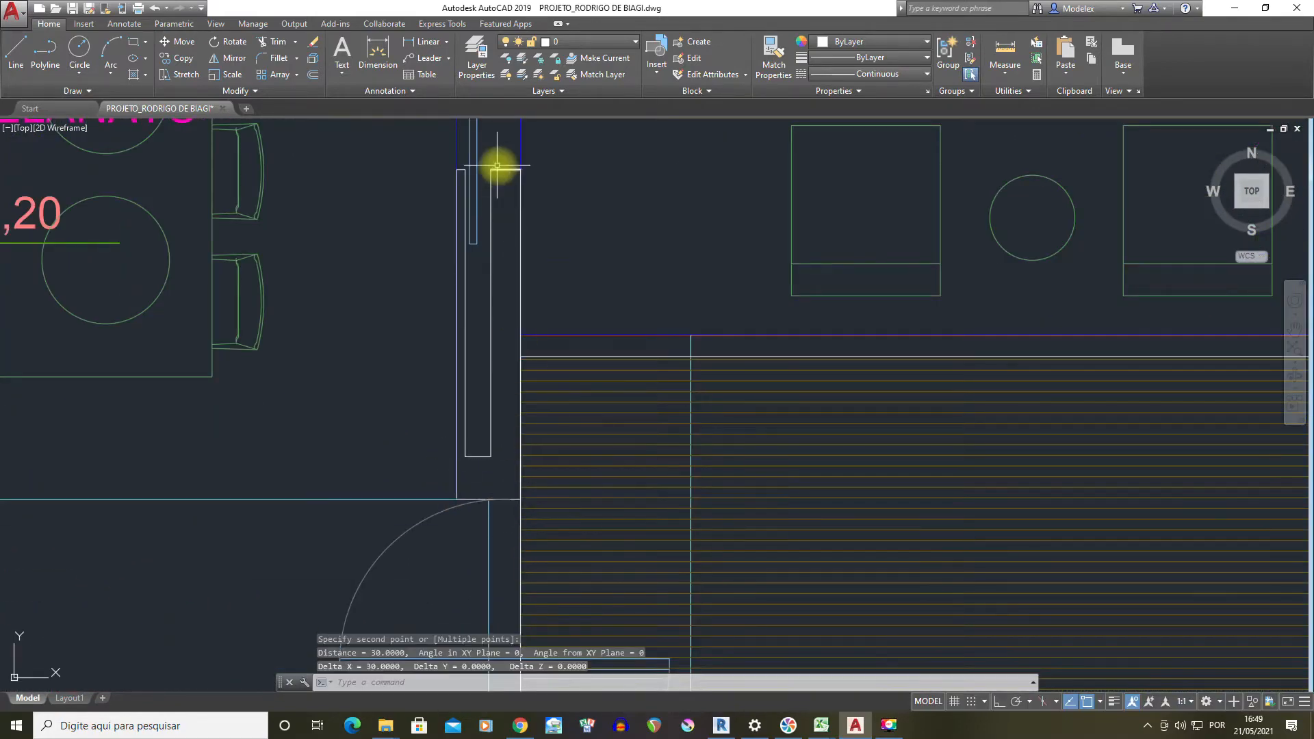
Measure the thickness of the kitchen's exterior wall beside window JA1
scroll(446, 251, down, 4)
middle_drag(475, 342, 713, 445)
middle_drag(490, 193, 529, 377)
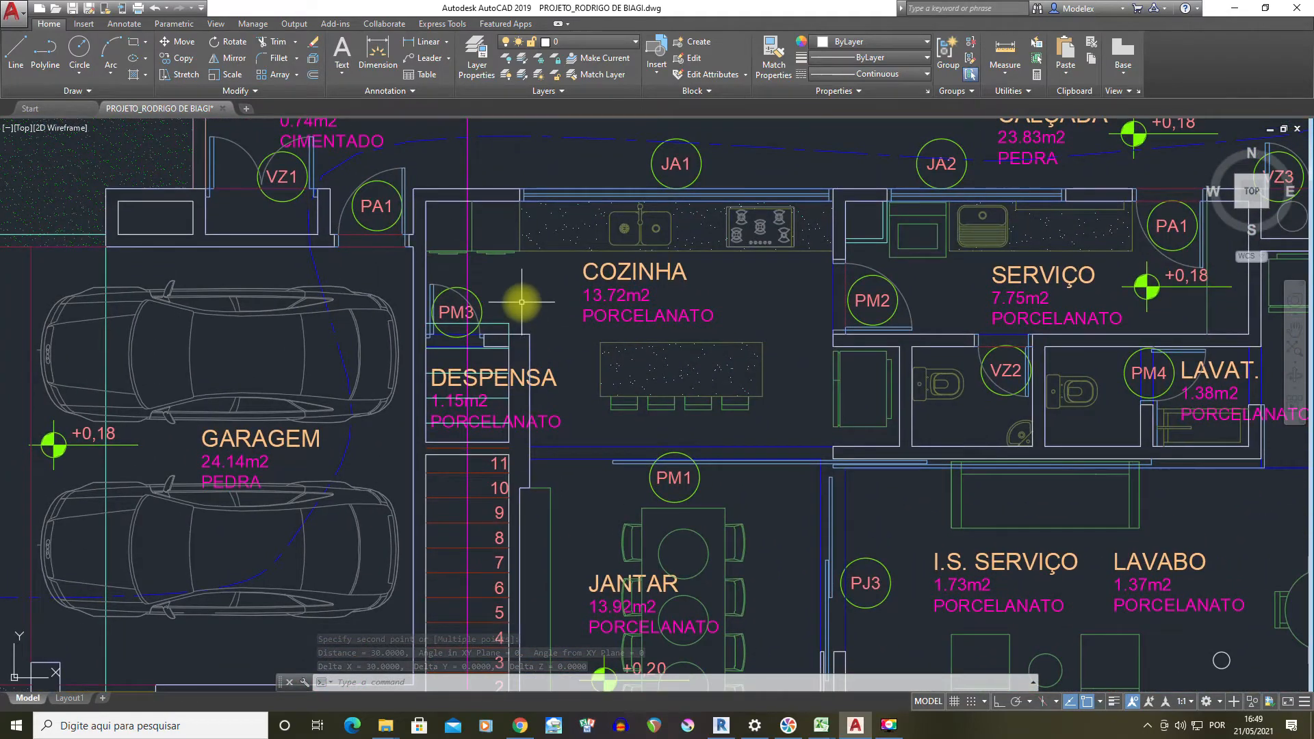
key(Return)
click(510, 193)
click(514, 203)
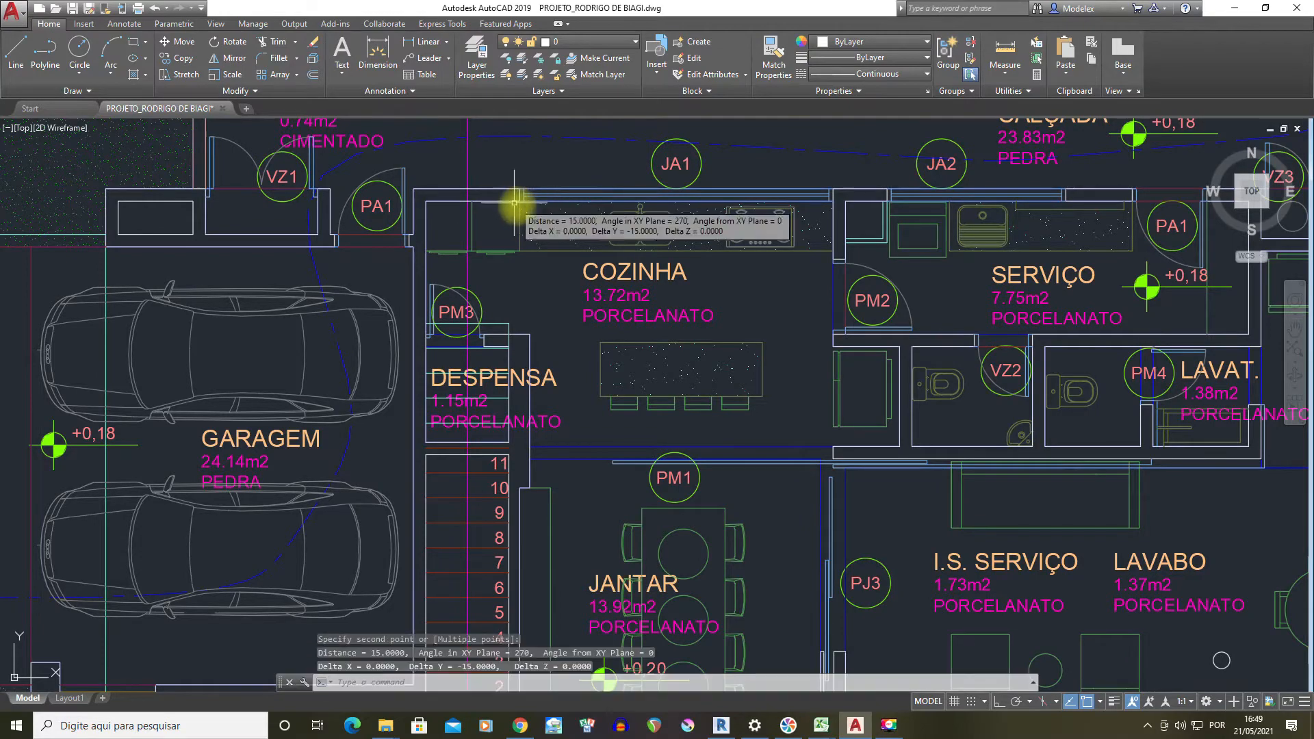
Switch to the Excel reference measurements and review the wall thickness and slab thickness columns, A and B
scroll(514, 202, down, 2)
middle_drag(1008, 298, 876, 299)
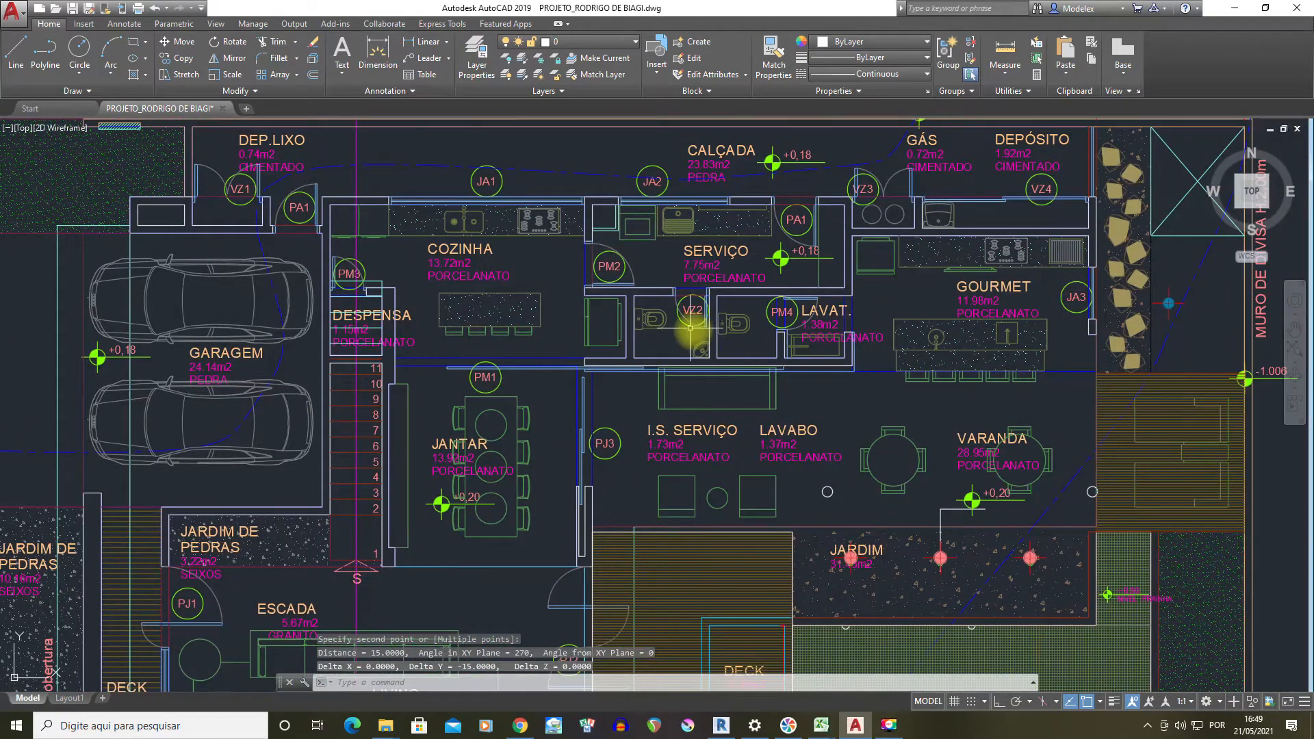
scroll(758, 363, down, 3)
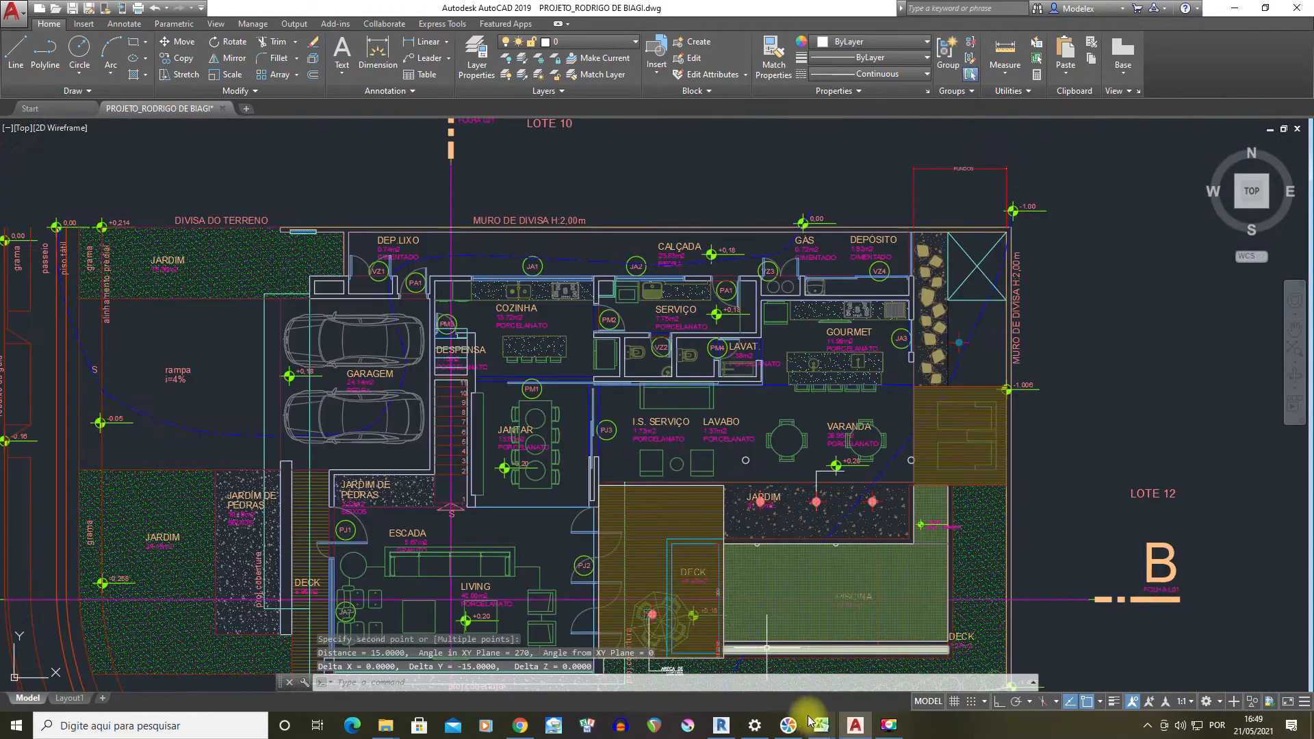
mouse_move(821, 725)
click(845, 640)
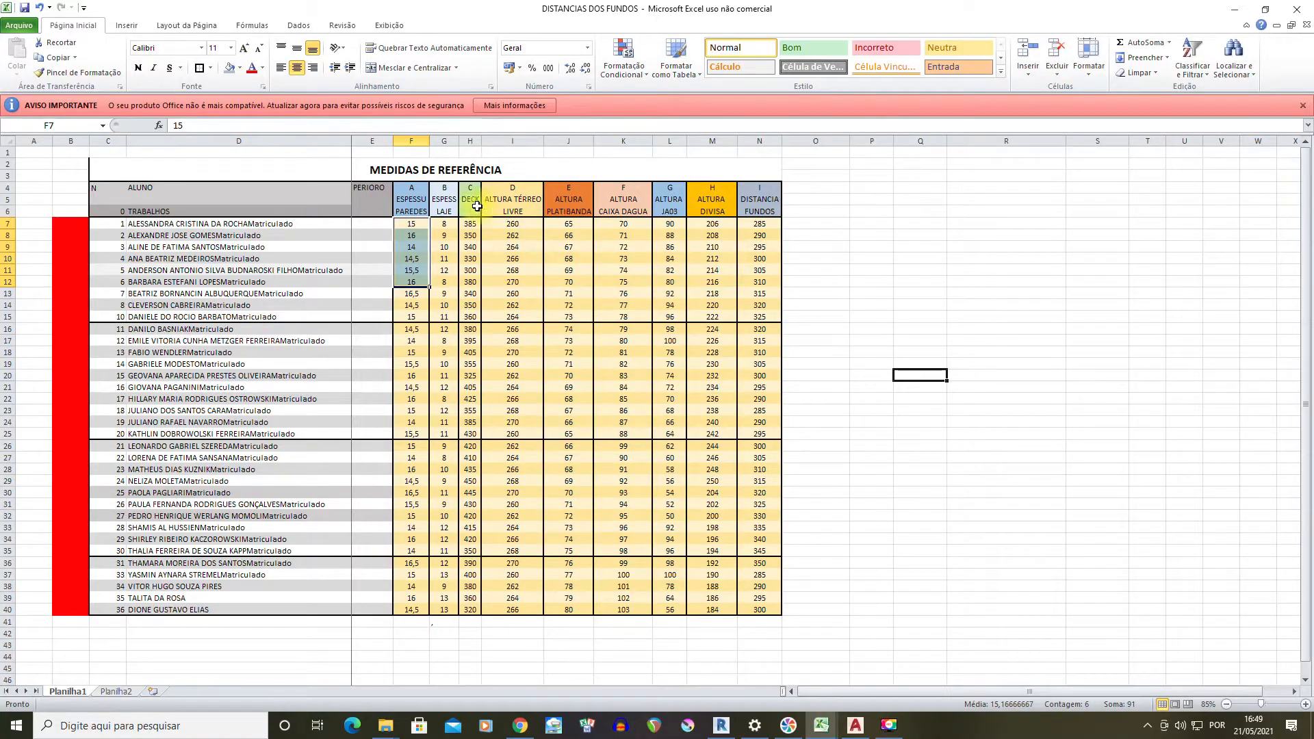
click(413, 191)
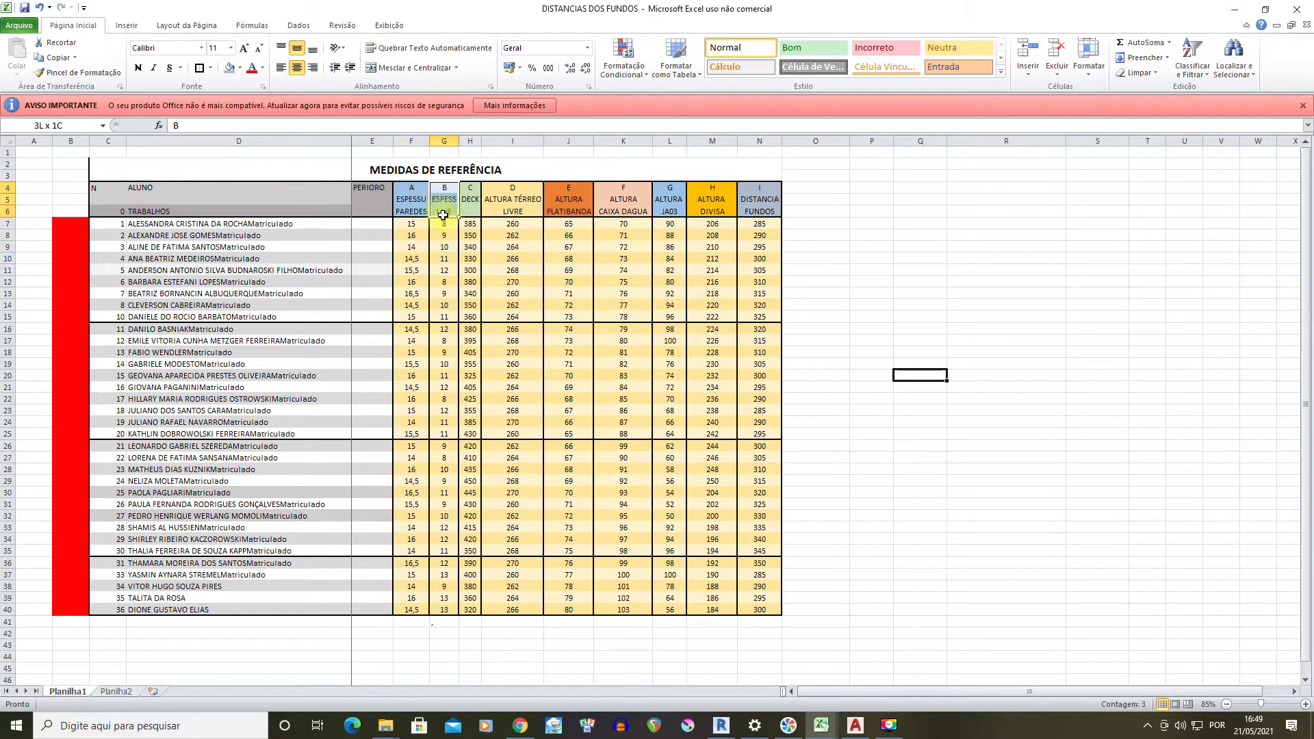
Switch back to the AutoCAD drawing and measure the slab thickness above the stairs in the section view
click(854, 725)
scroll(639, 370, down, 6)
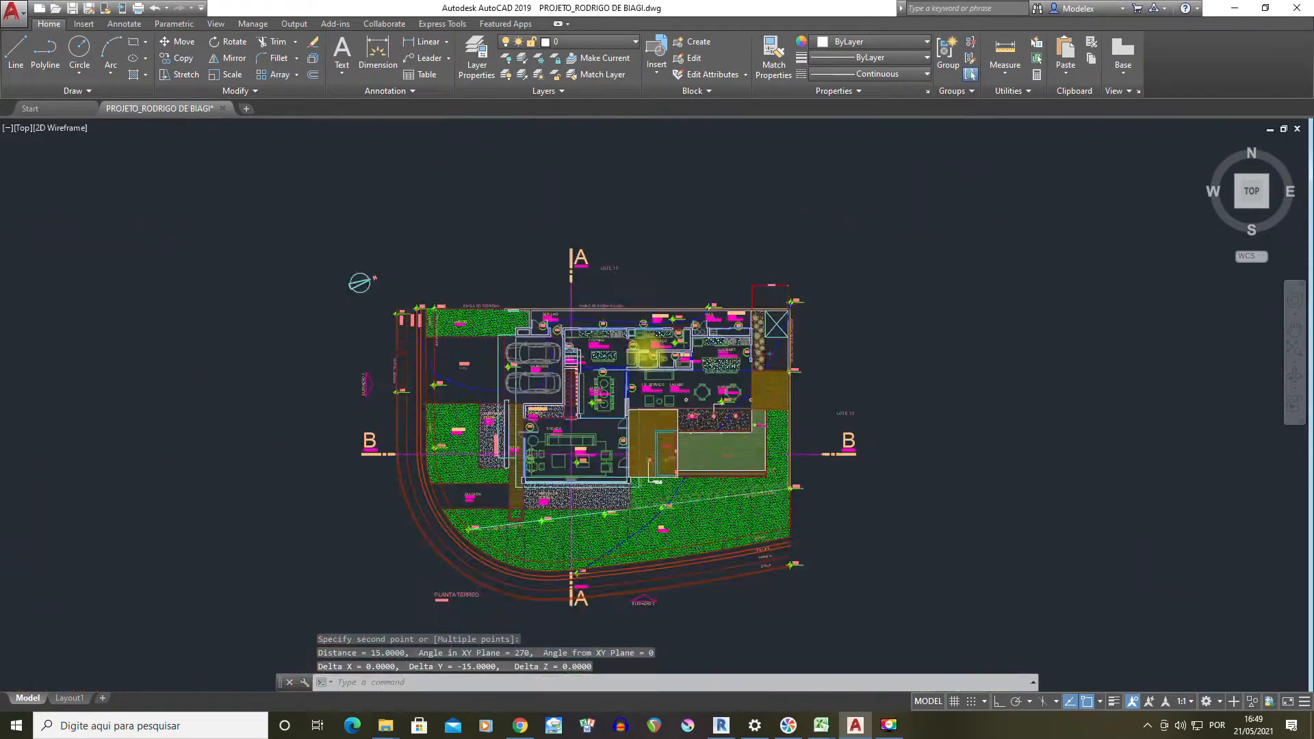
scroll(526, 585, up, 8)
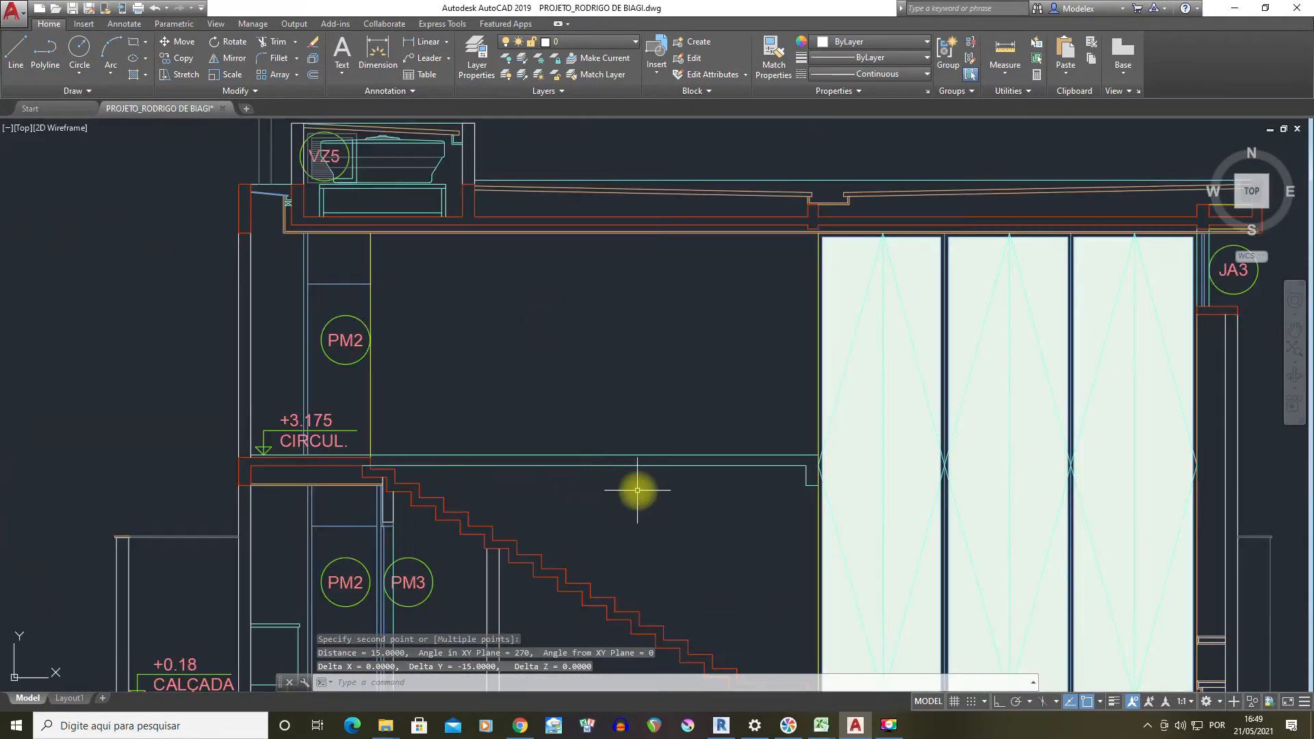
text(DI)
key(Return)
click(592, 467)
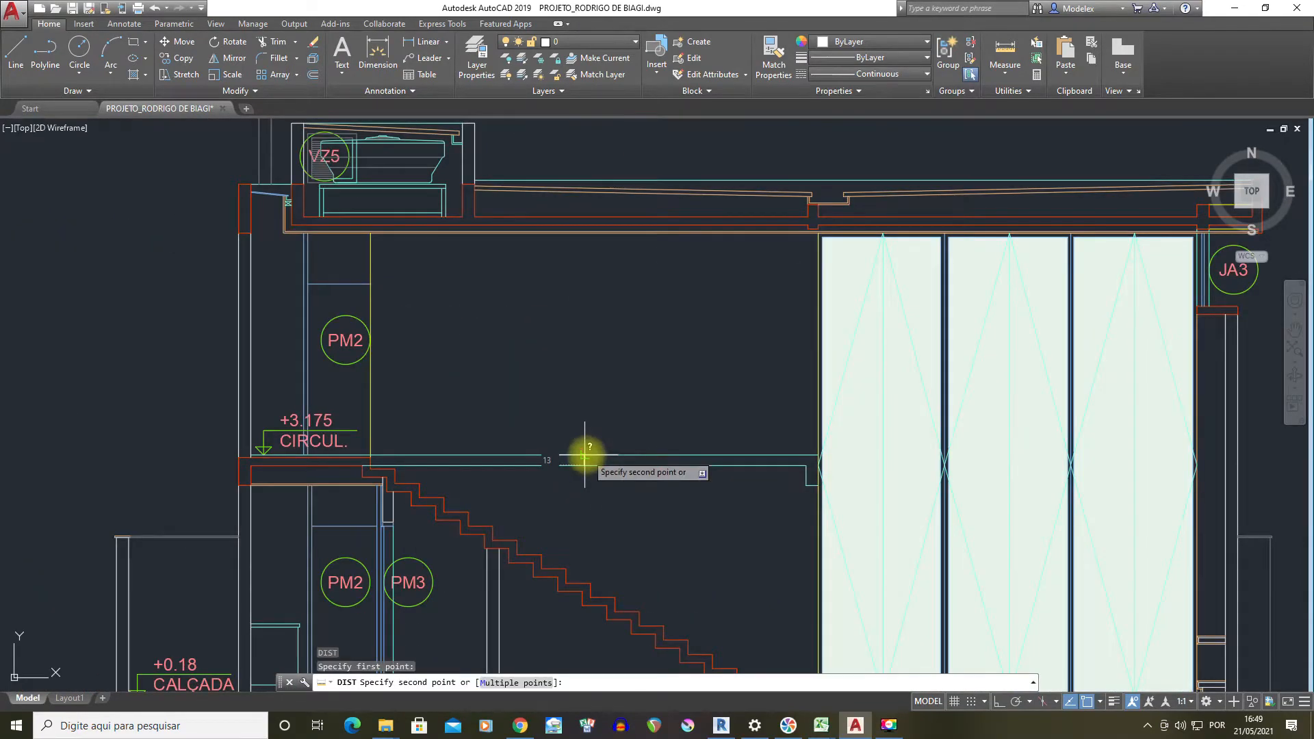
click(576, 464)
scroll(576, 464, up, 2)
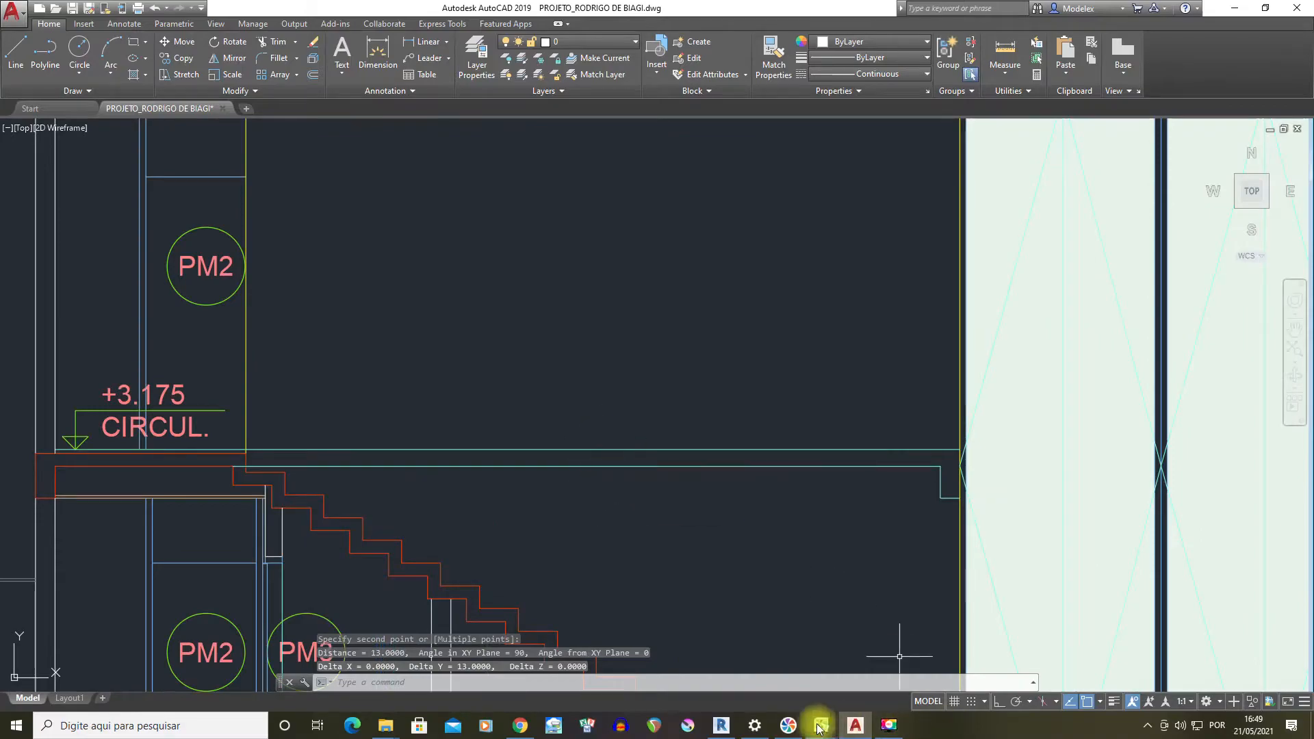
Switch to the Excel reference measurements and review the deck values in column C
mouse_move(818, 728)
click(838, 664)
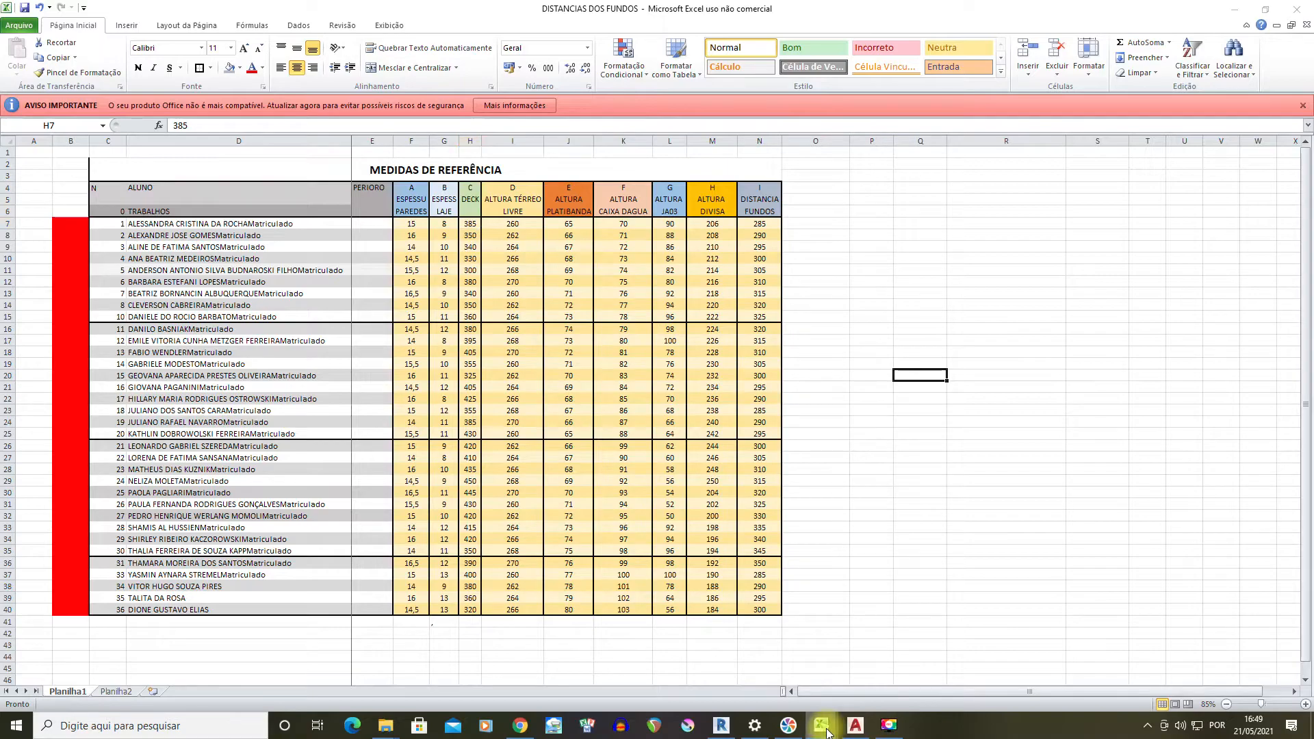
Switch back to the AutoCAD drawing and examine the deck between the living room and the pool on the ground floor plan
click(855, 725)
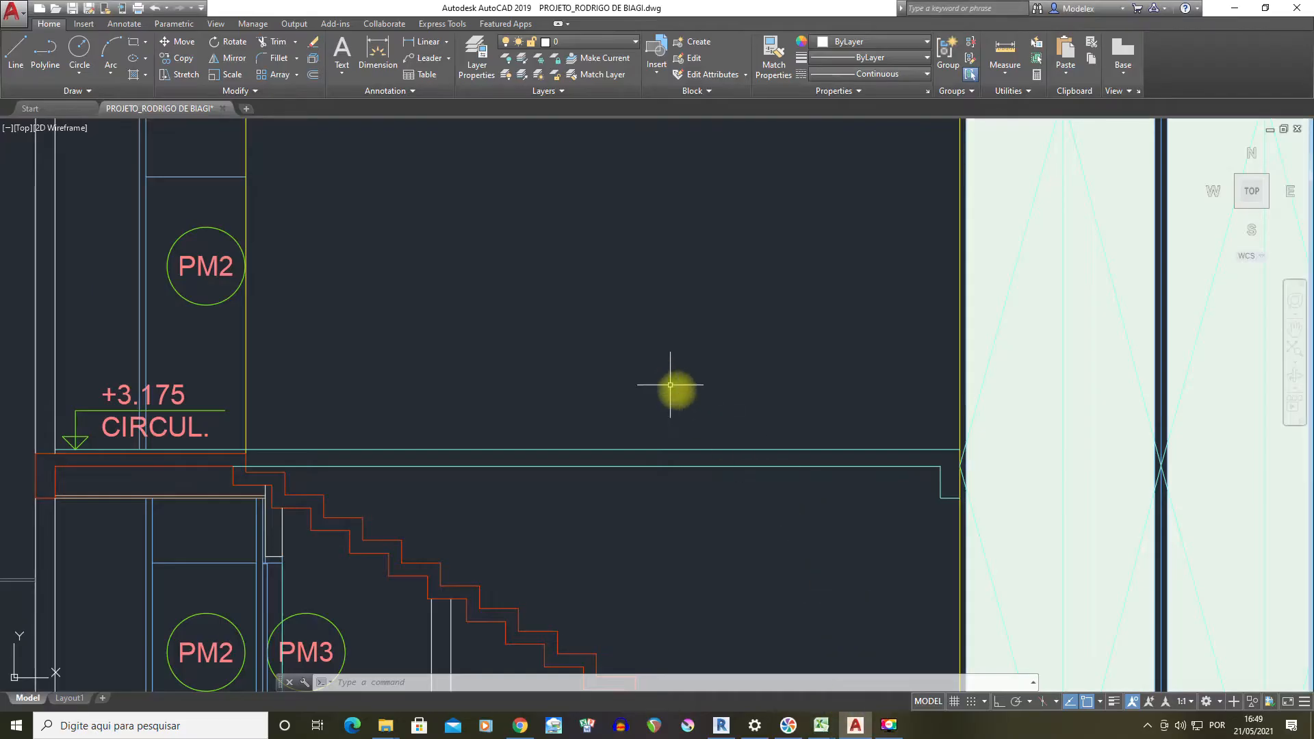
scroll(670, 384, down, 12)
middle_drag(874, 189, 712, 360)
scroll(711, 360, up, 6)
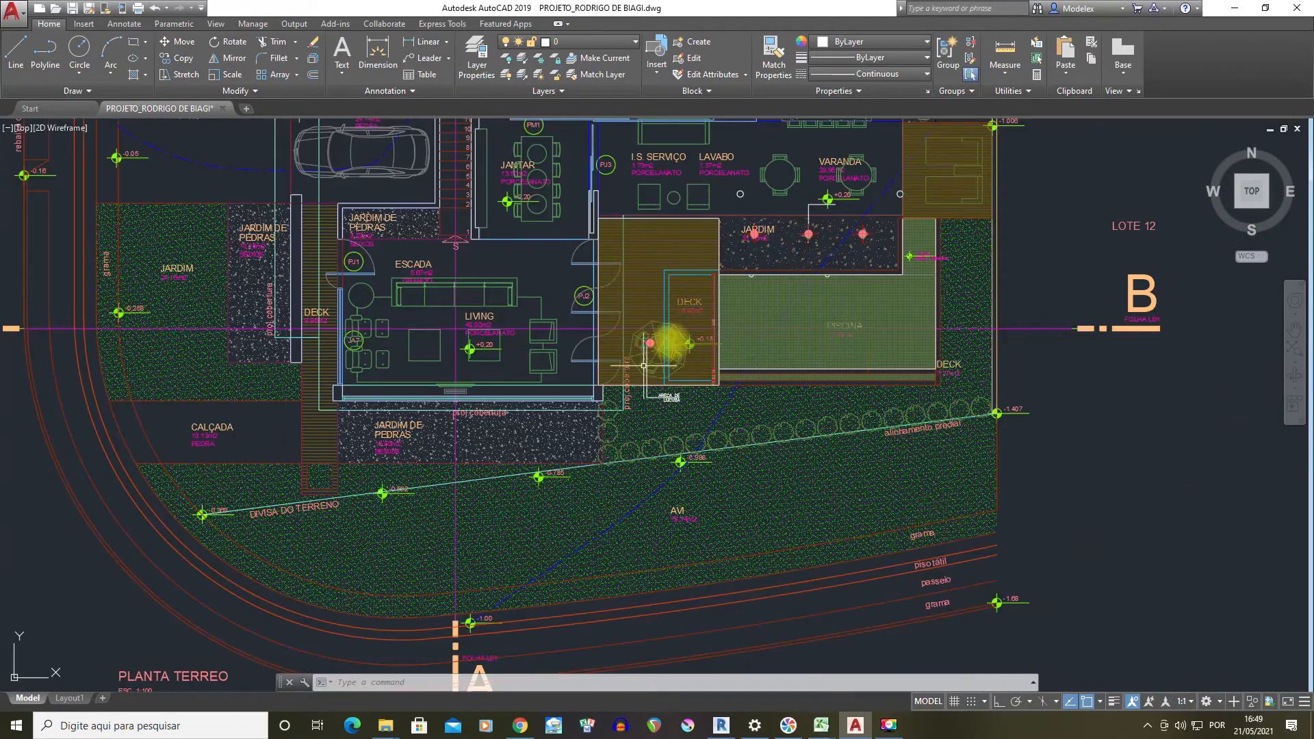
scroll(703, 277, up, 4)
middle_drag(719, 290, 690, 346)
scroll(688, 346, down, 2)
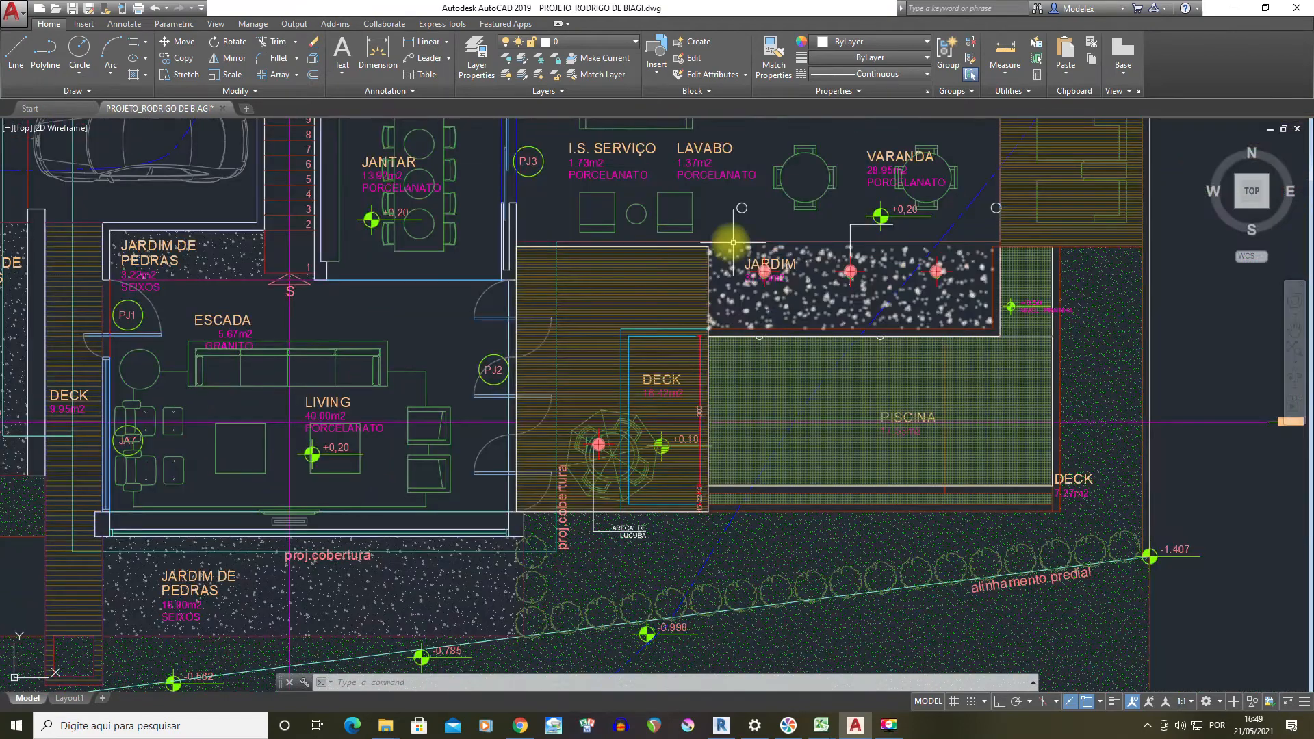
middle_drag(679, 240, 645, 258)
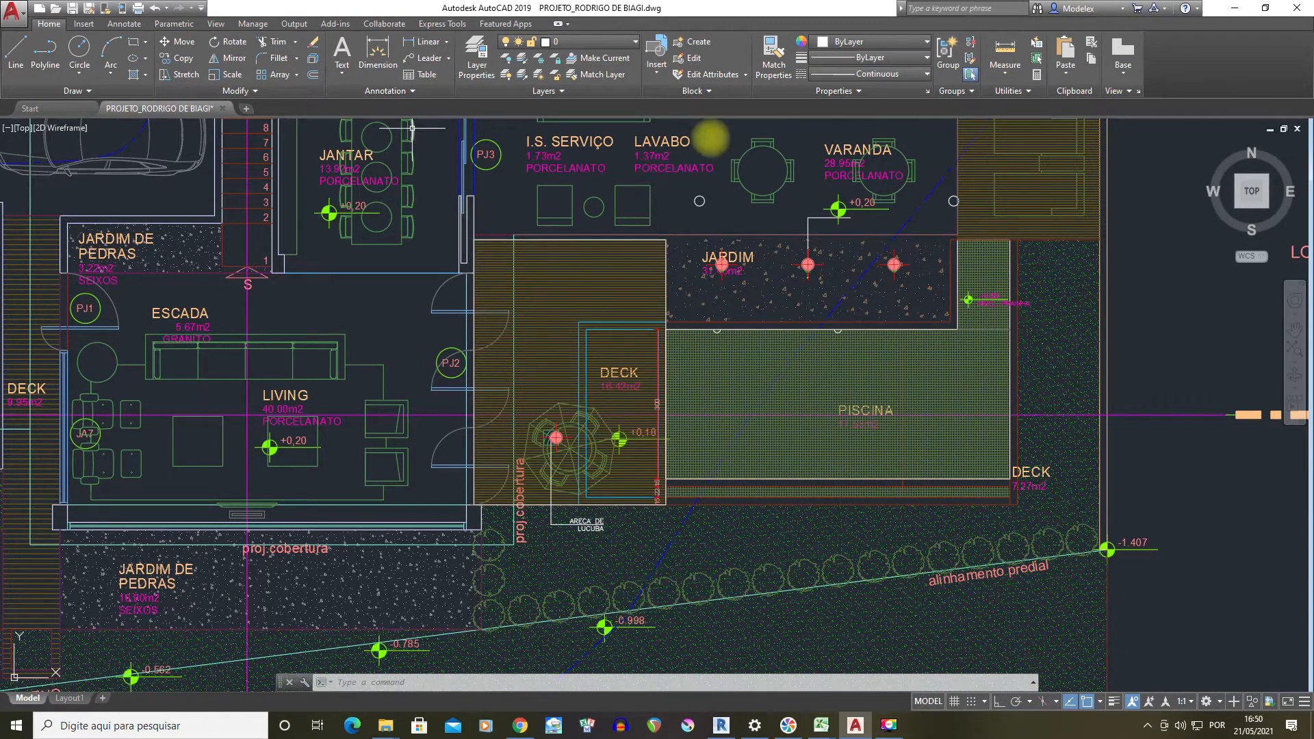
middle_drag(844, 205, 838, 218)
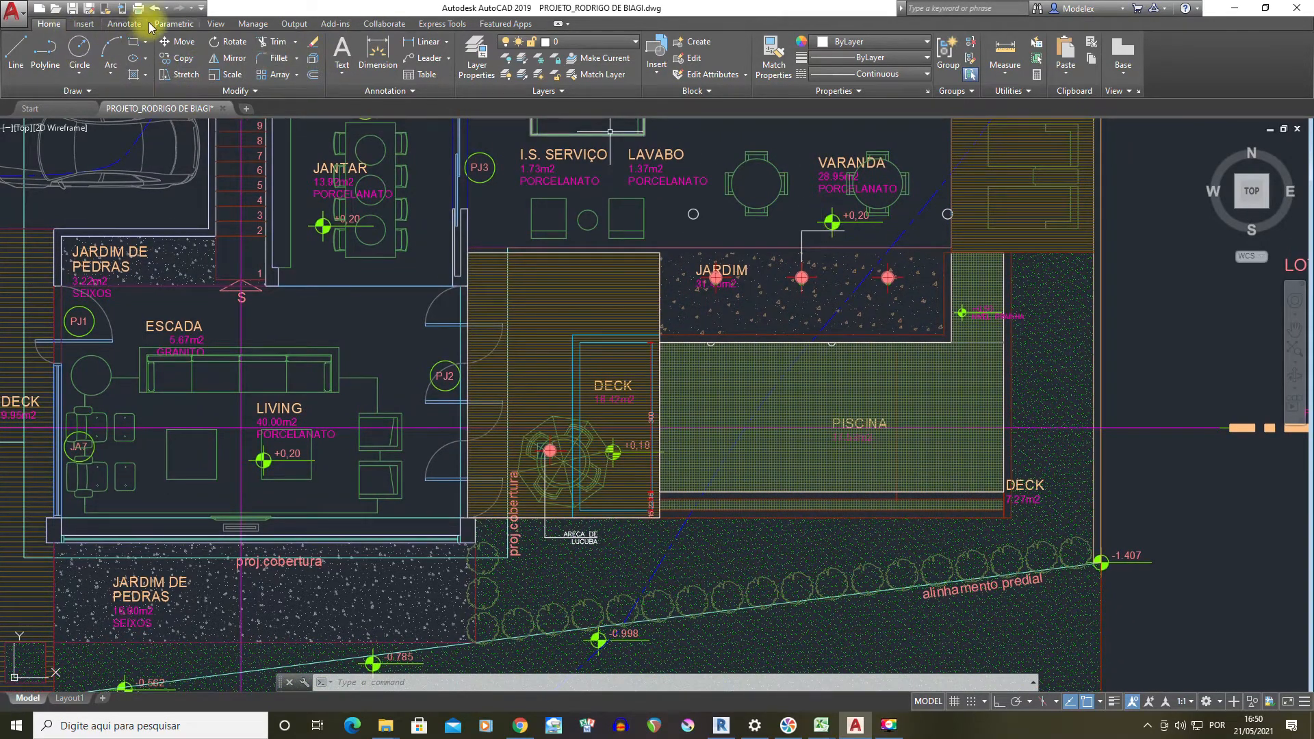
Dimension the deck's width from the house wall to the garden edge, placing the dimension just inside the deck
click(125, 24)
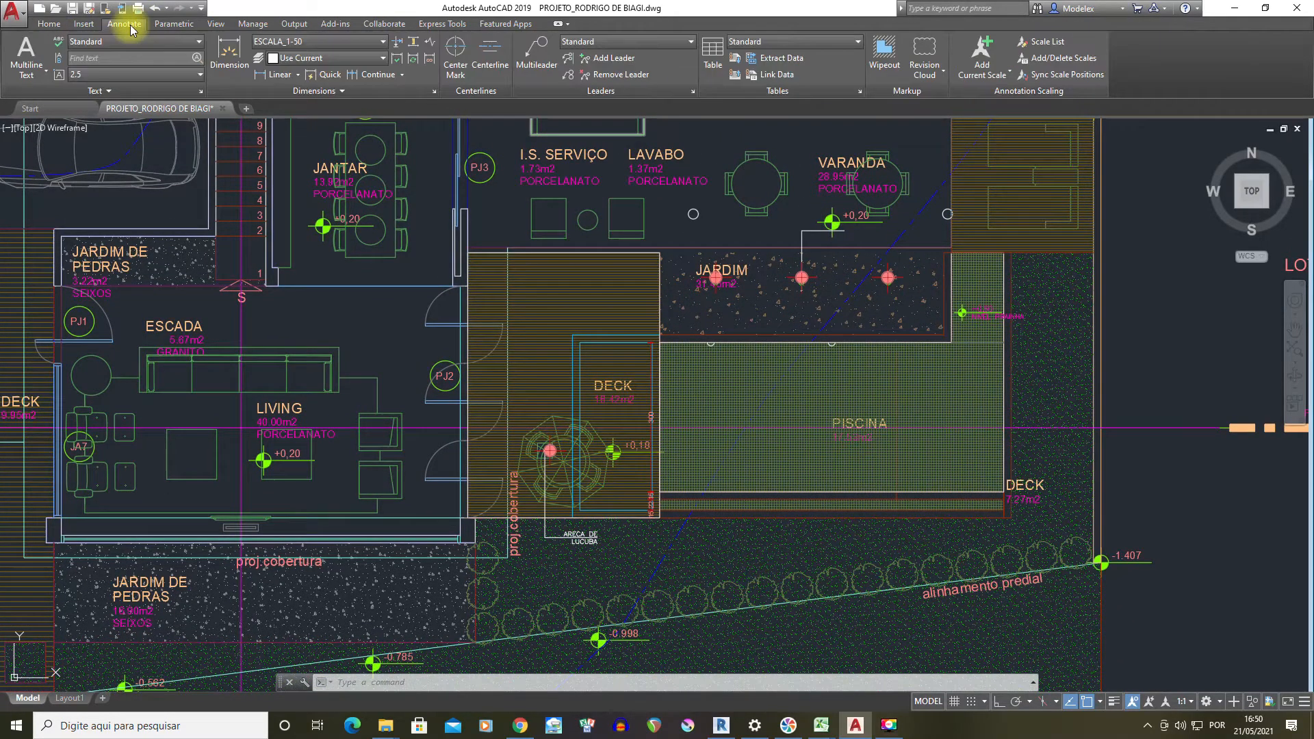
click(228, 49)
scroll(504, 278, up, 5)
click(427, 293)
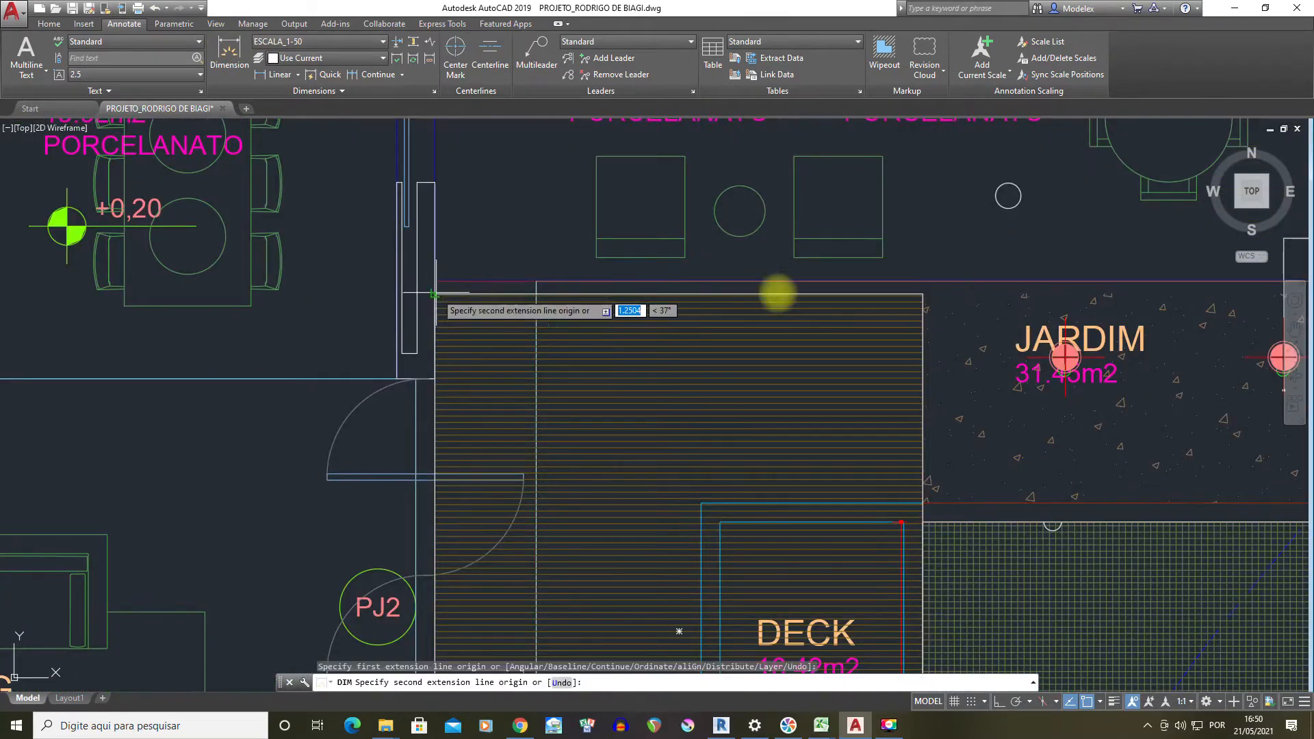
click(922, 294)
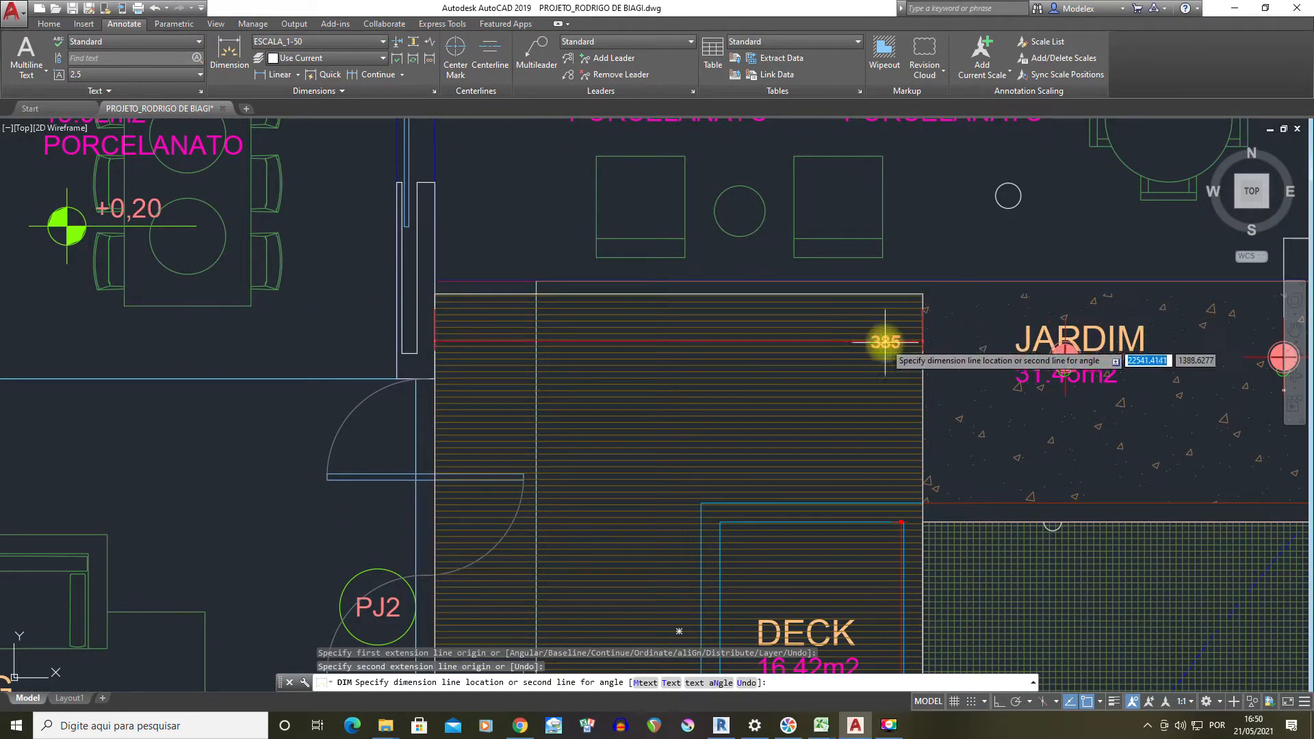
click(704, 335)
Replace the measured value in the deck's width dimension with the text DECK
double_click(705, 336)
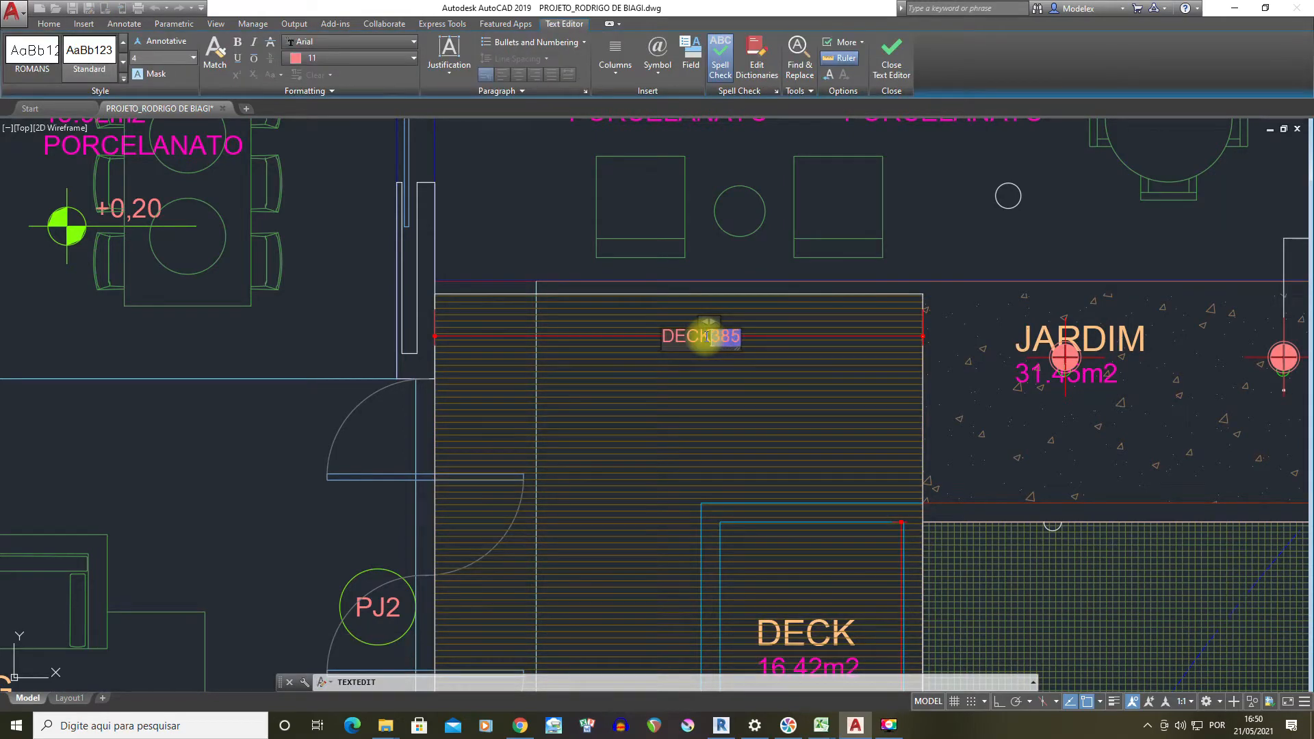
key(Delete)
click(827, 256)
scroll(773, 300, down, 6)
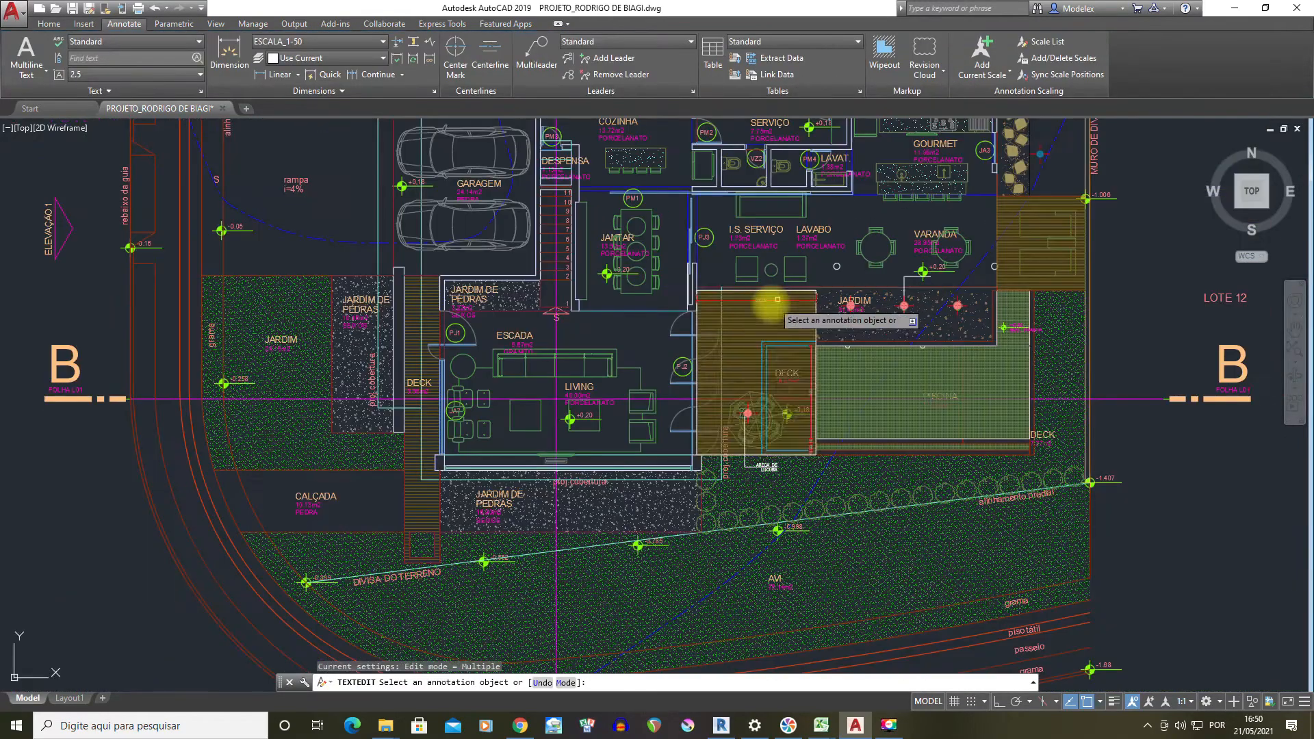
Finish the text edit and examine the deck and pool area on the ground floor plan
scroll(765, 294, up, 4)
key(Escape)
mouse_move(794, 331)
middle_down()
mouse_move(663, 294)
mouse_move(495, 294)
middle_up()
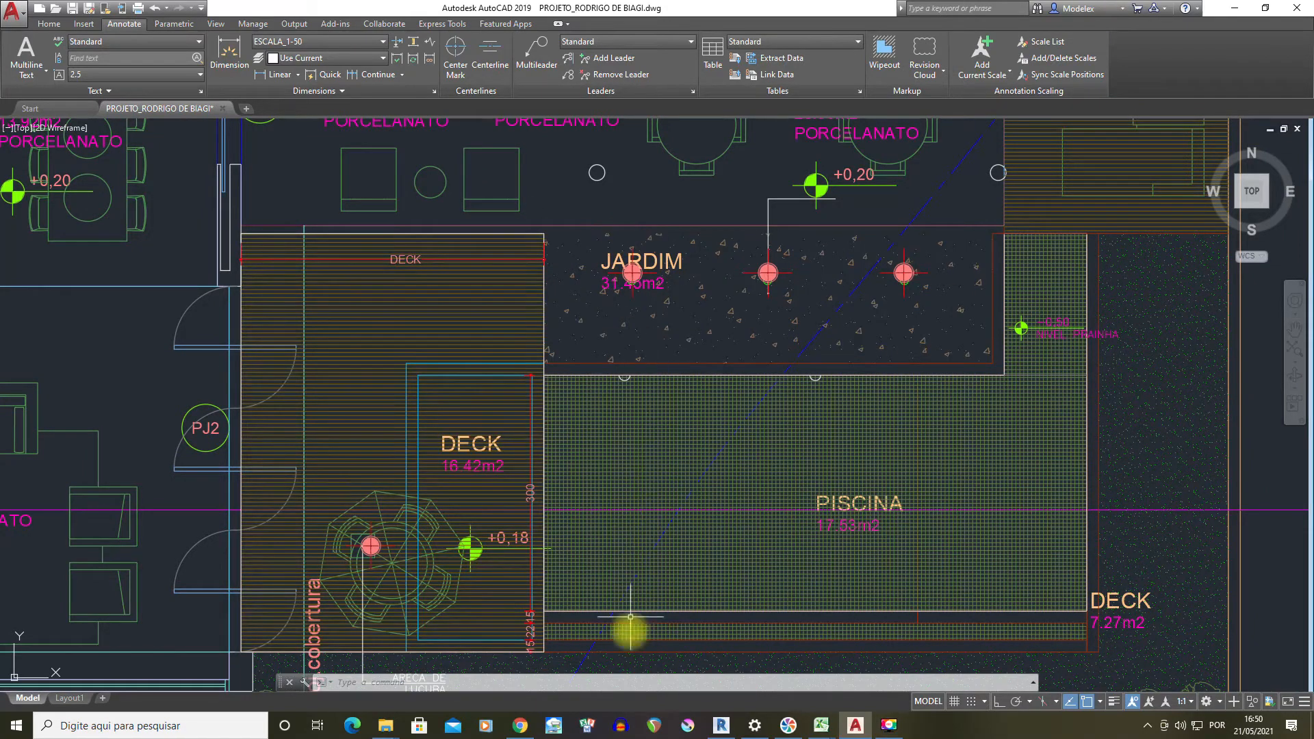
mouse_move(458, 226)
middle_down()
mouse_move(631, 228)
mouse_move(683, 281)
mouse_move(704, 328)
mouse_move(695, 322)
middle_up()
scroll(683, 281, down, 4)
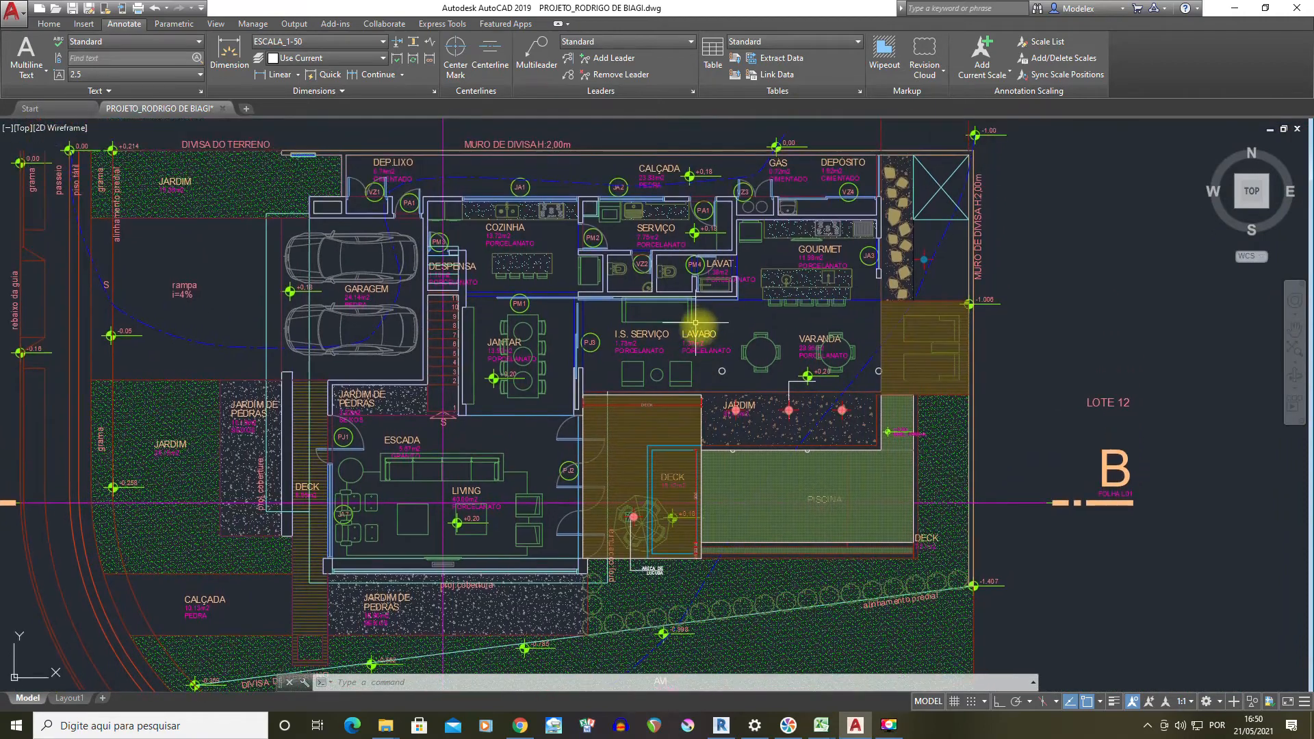
Dimension the floor slab's thickness above the stairs in section CORTE AA, placing the dimension at the slab with its text above
scroll(691, 316, down, 5)
middle_drag(692, 240, 684, 590)
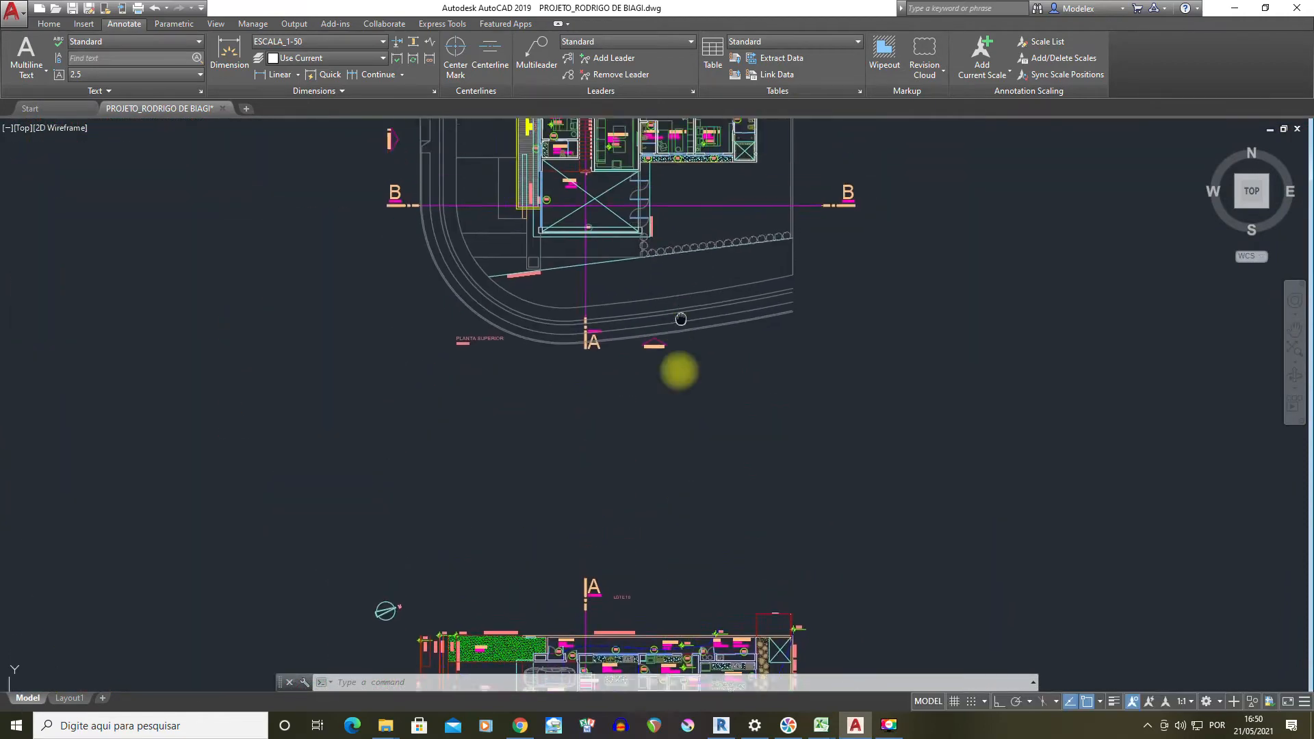
middle_drag(680, 370, 666, 483)
mouse_move(661, 414)
middle_down()
mouse_move(621, 126)
mouse_move(626, 55)
middle_up()
mouse_move(674, 553)
middle_down()
mouse_move(699, 352)
mouse_move(667, 177)
middle_up()
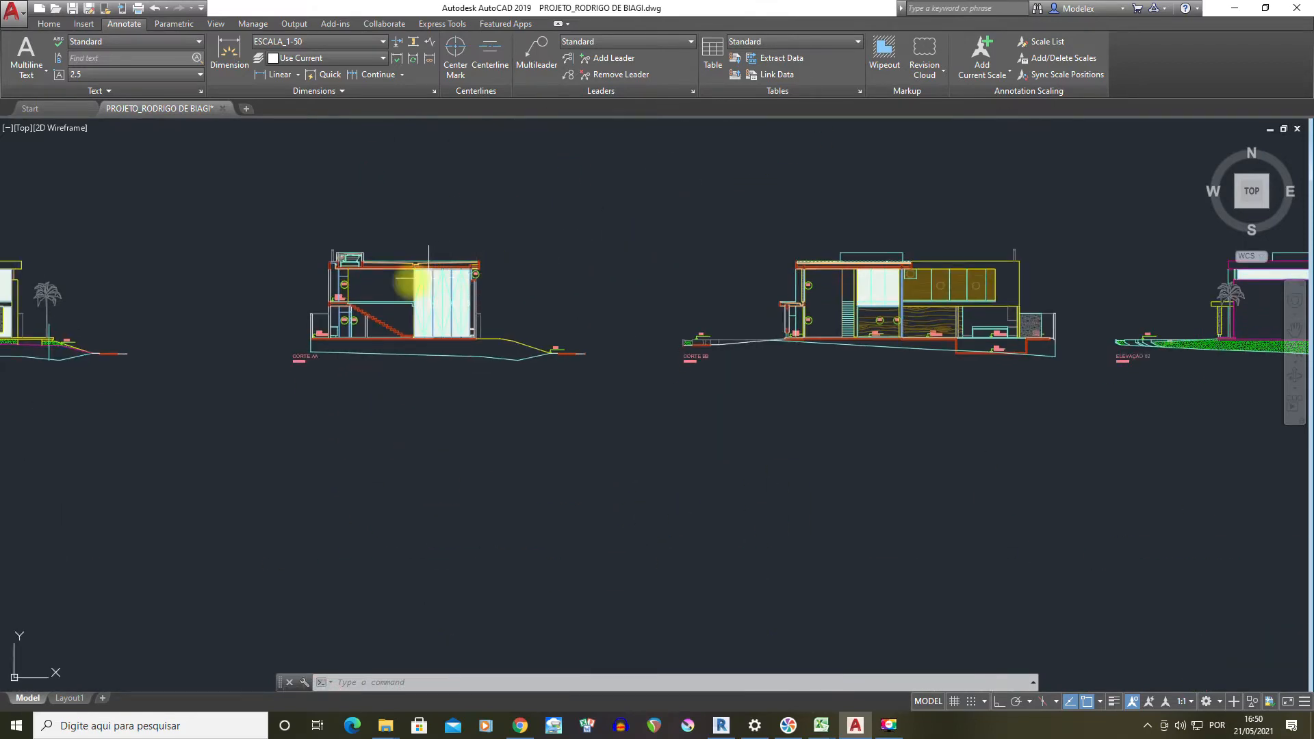
scroll(342, 284, up, 6)
click(216, 40)
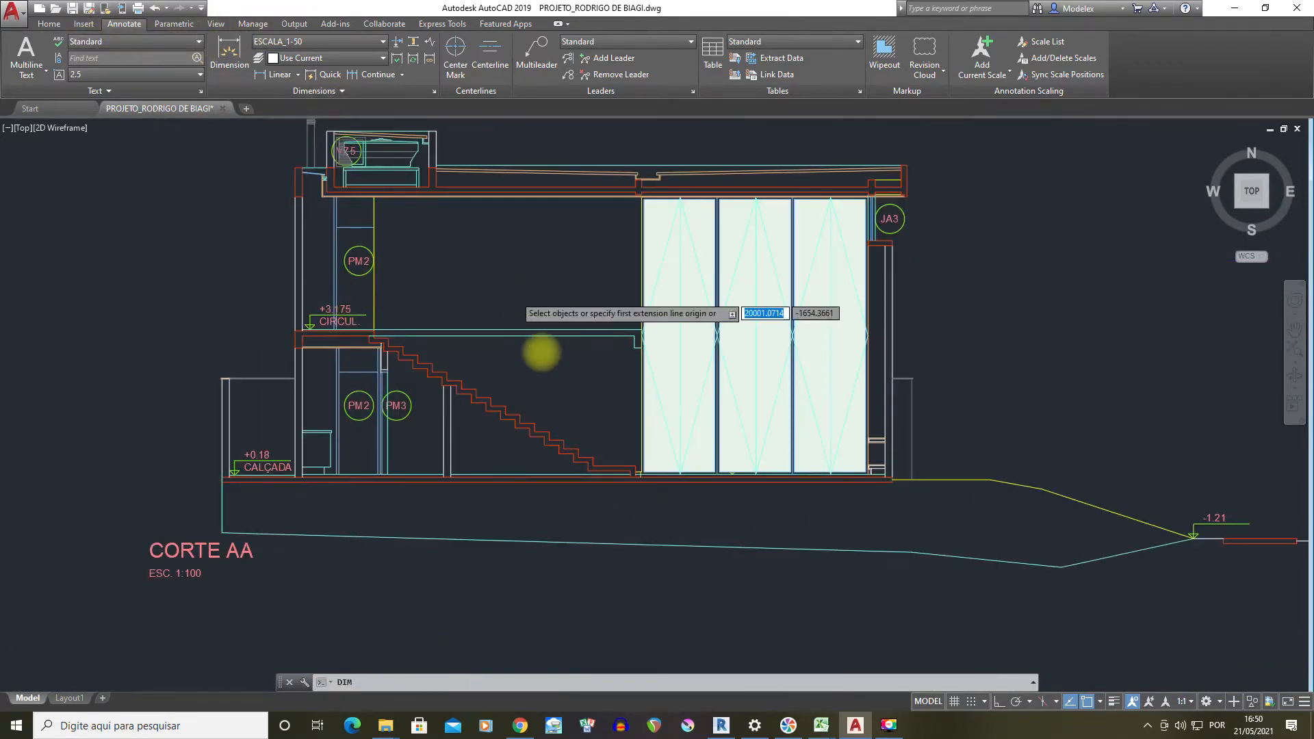
scroll(533, 339, up, 6)
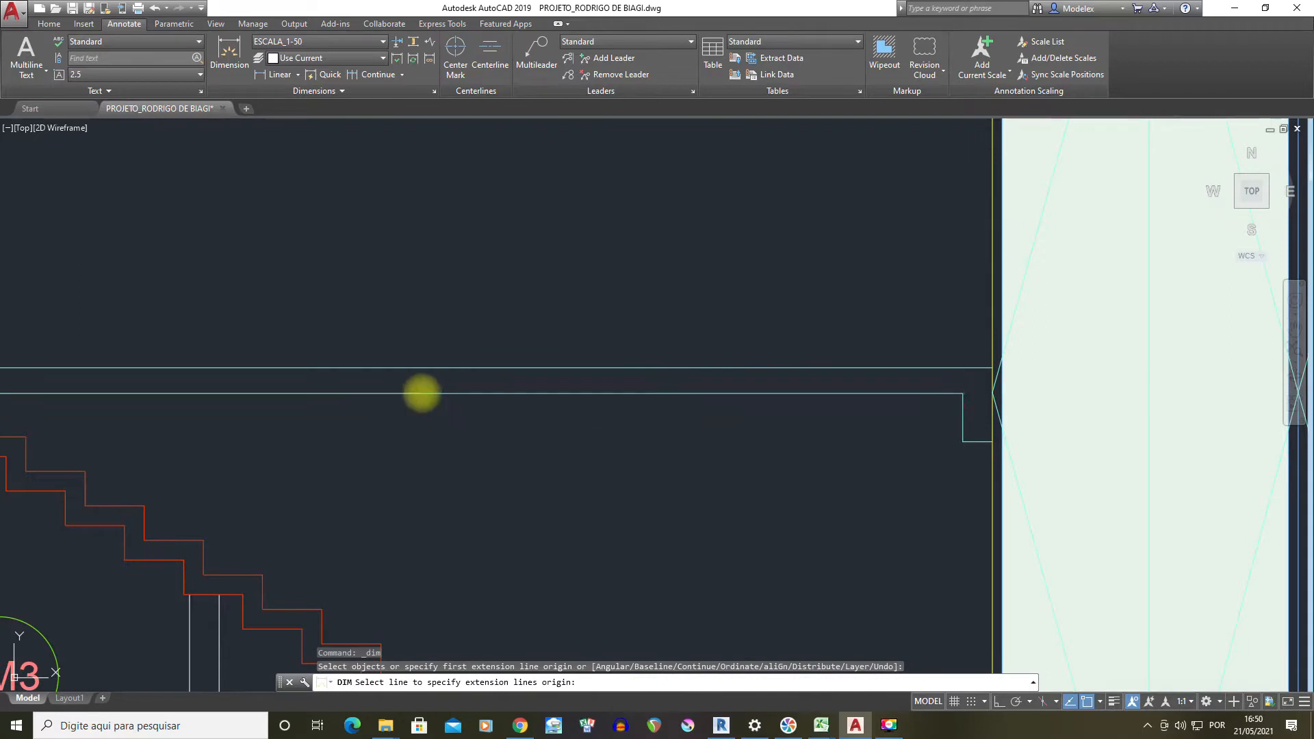
click(425, 394)
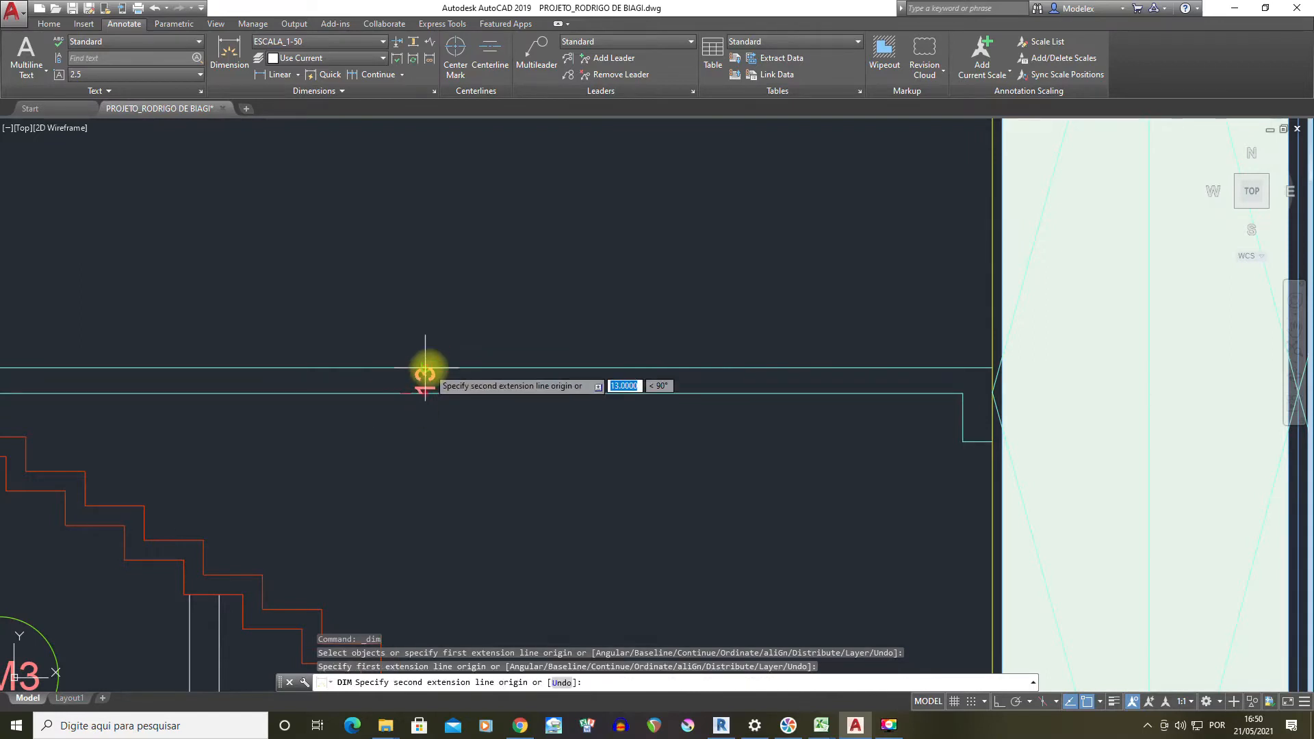
click(420, 368)
click(522, 271)
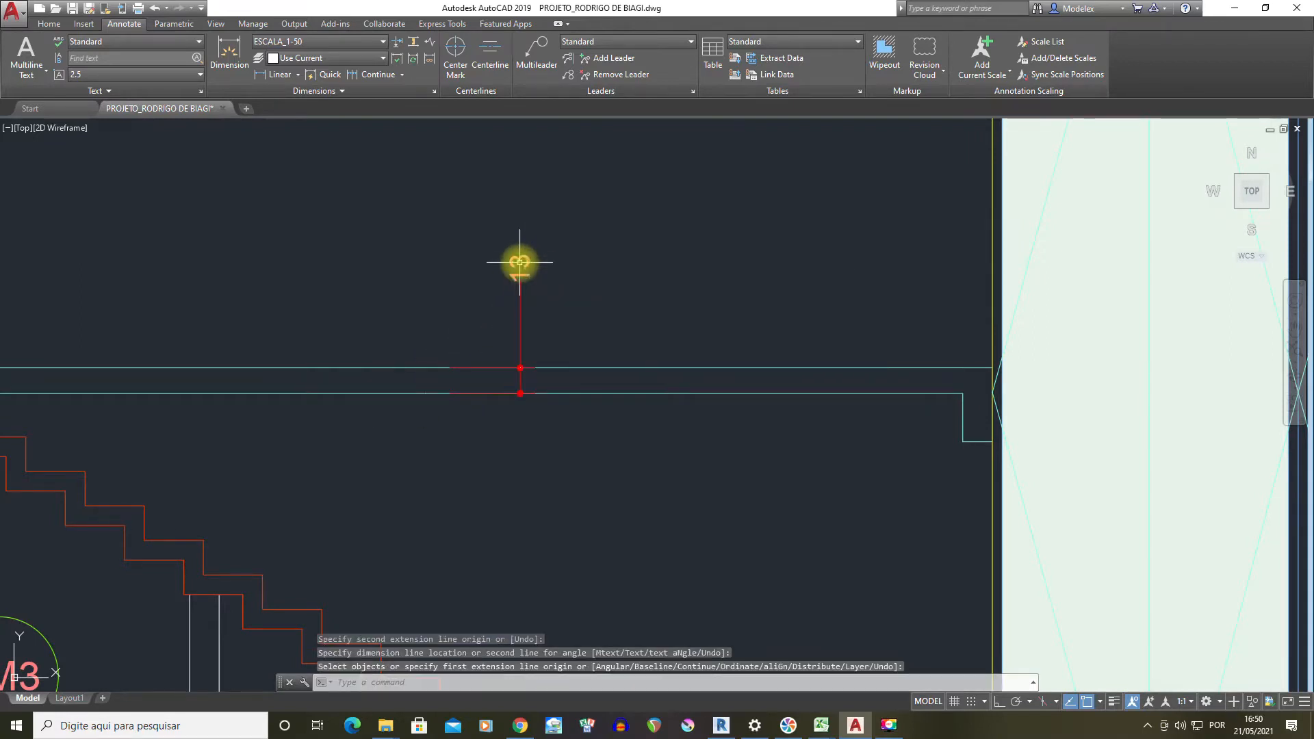
Replace the measured value in the slab thickness dimension with the text LAJE
key(Escape)
double_click(521, 264)
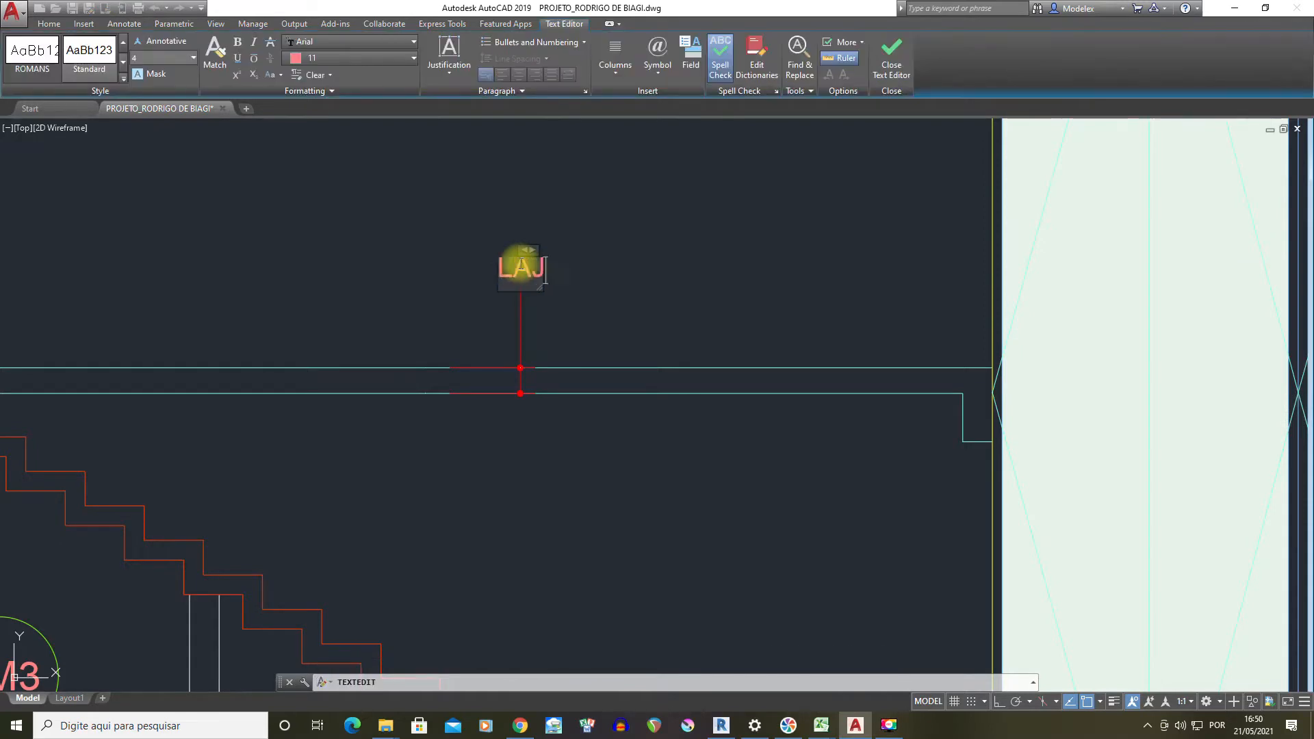
click(622, 331)
Switch to the DISTANCIAS DOS FUNDOS workbook in Excel and review the ALTURA TÉRREO LIVRE values in column D of the reference table
scroll(557, 322, down, 5)
scroll(646, 239, down, 3)
middle_drag(646, 239, 531, 601)
middle_drag(882, 241, 749, 396)
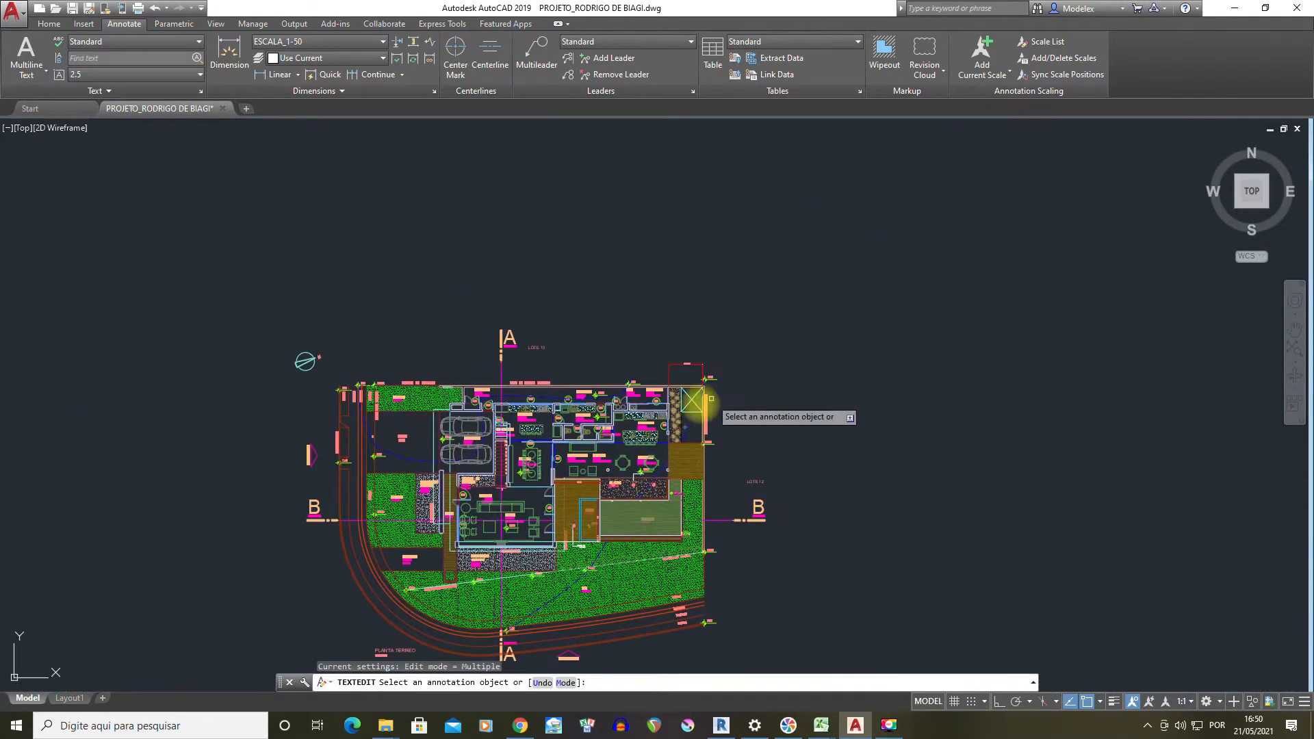
mouse_move(821, 725)
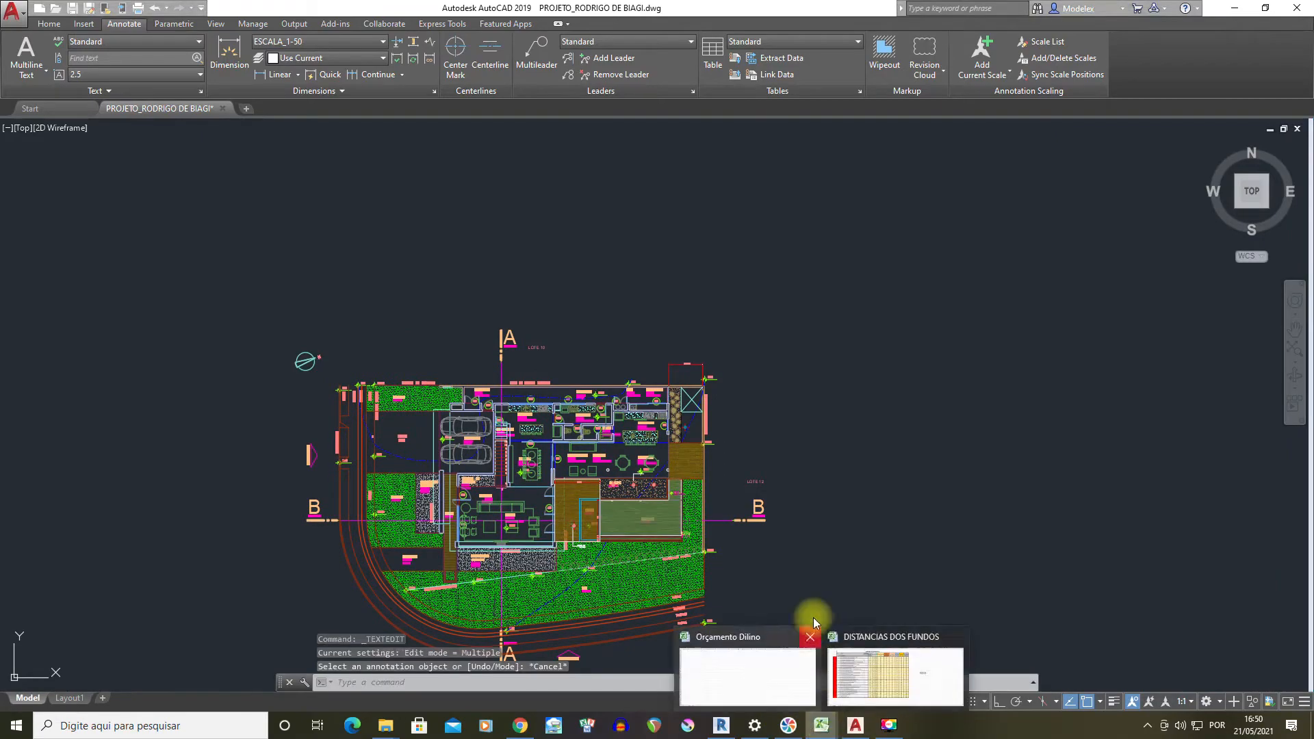
click(871, 671)
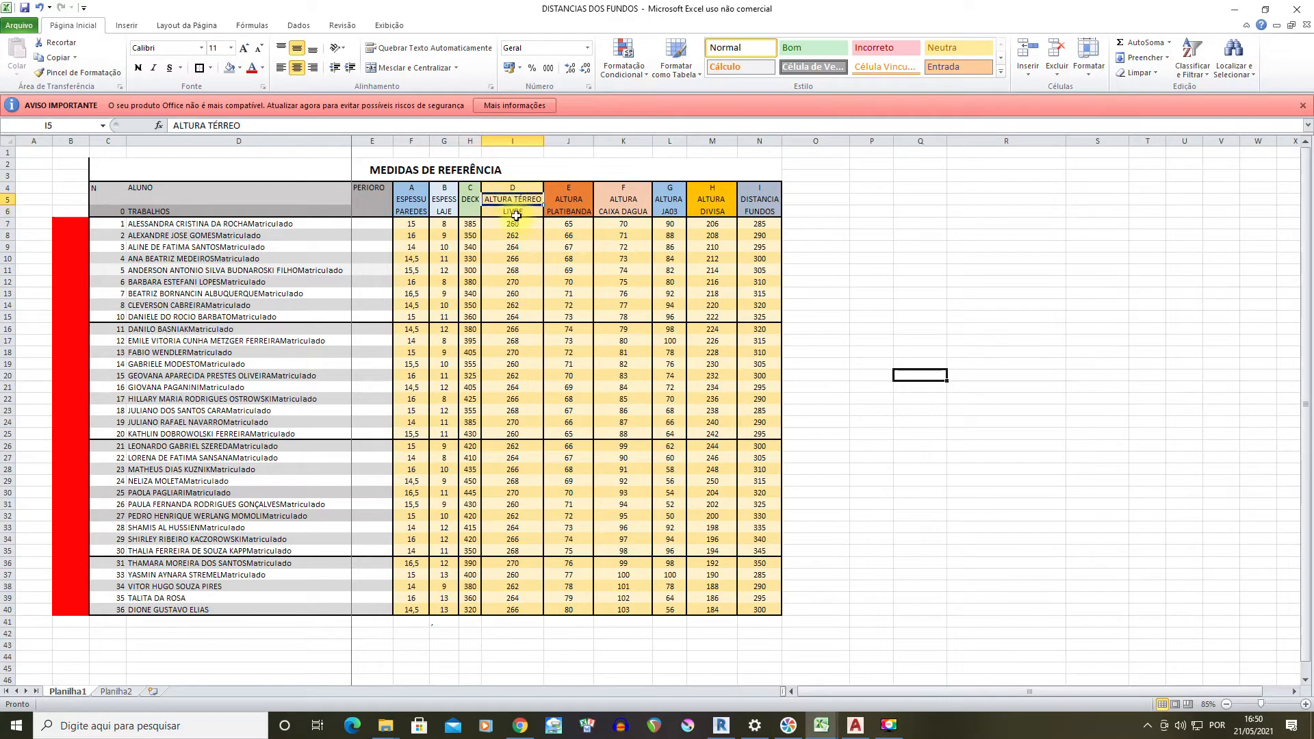
drag(519, 230, 524, 609)
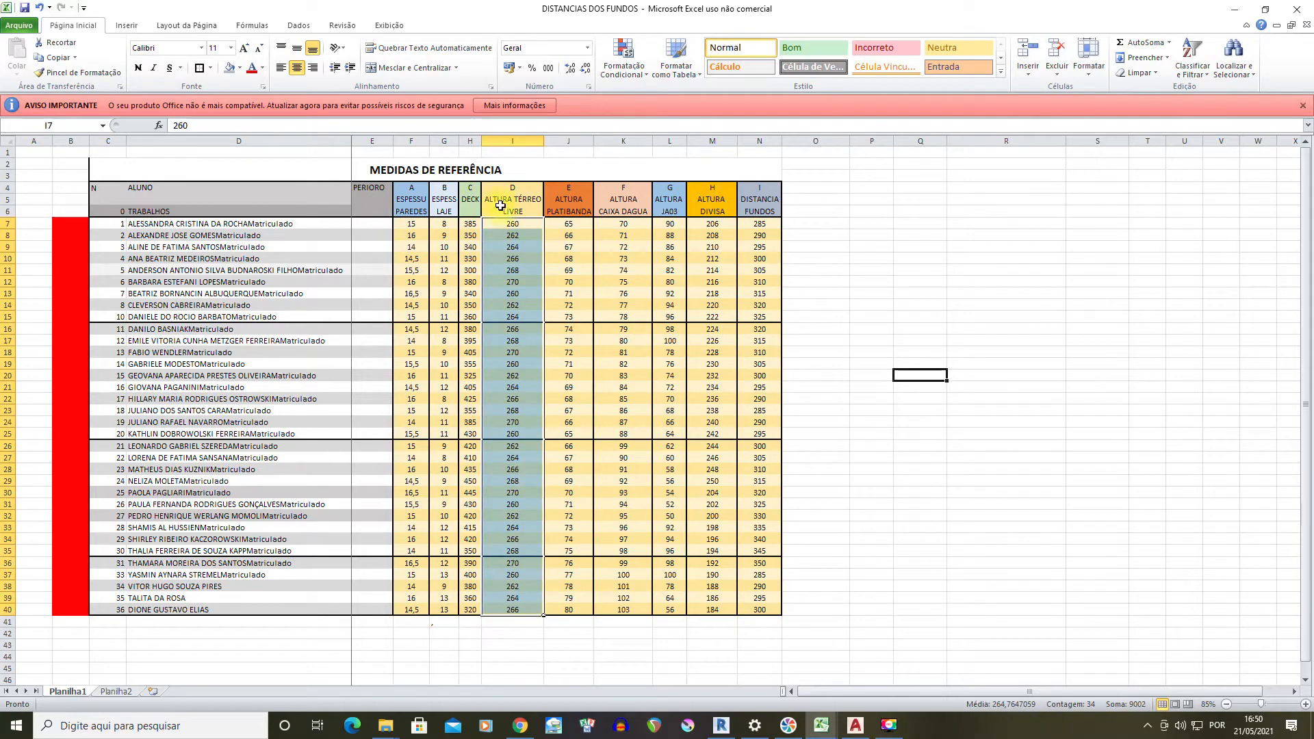
Switch back to the AutoCAD drawing and measure the ground floor's clear height in the side elevation, from finished floor to the volume above
click(825, 732)
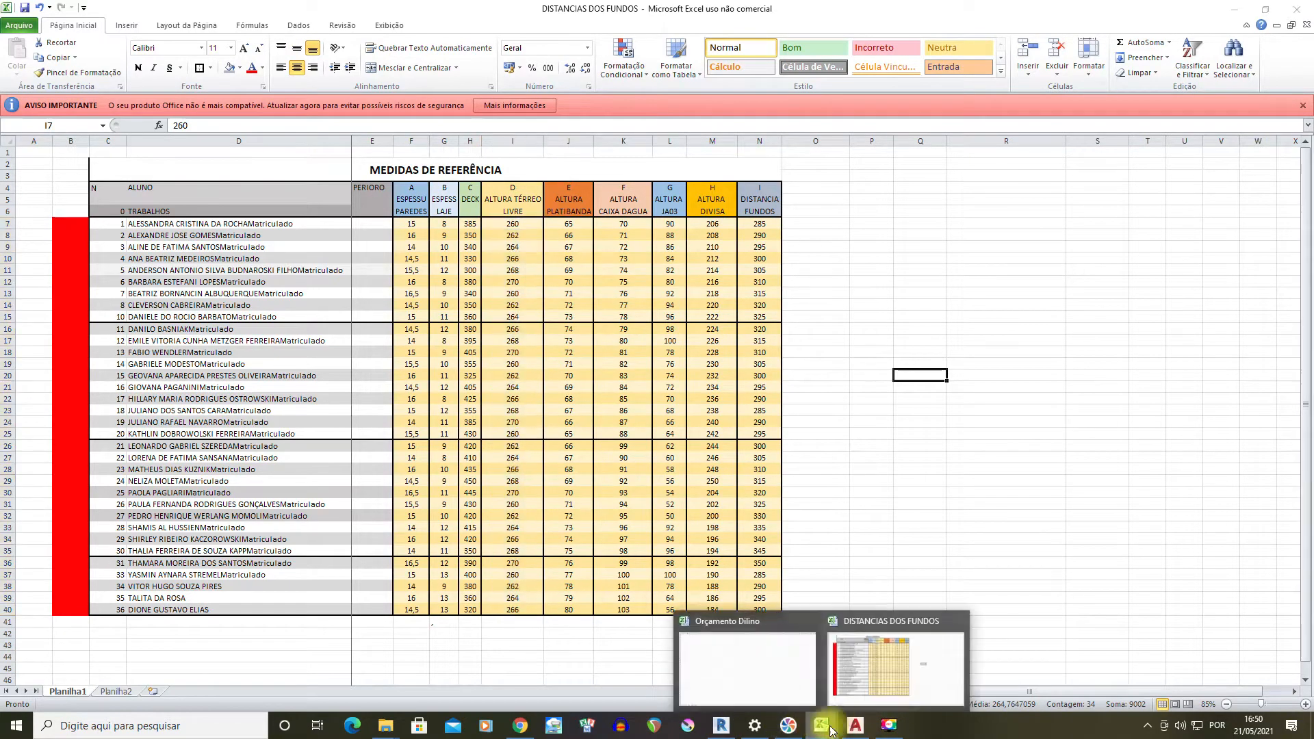
click(854, 726)
scroll(704, 484, down, 5)
scroll(766, 534, up, 6)
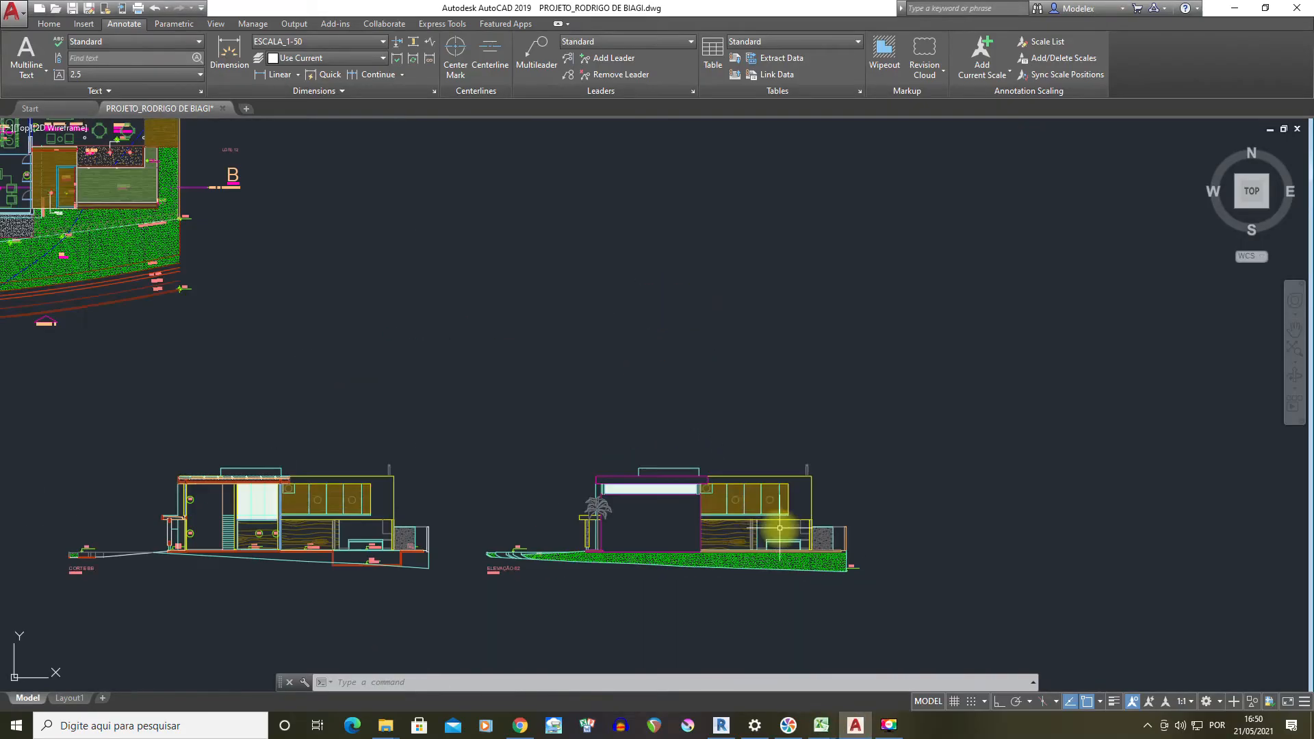
scroll(766, 552, up, 4)
middle_drag(798, 552, 730, 553)
text(di)
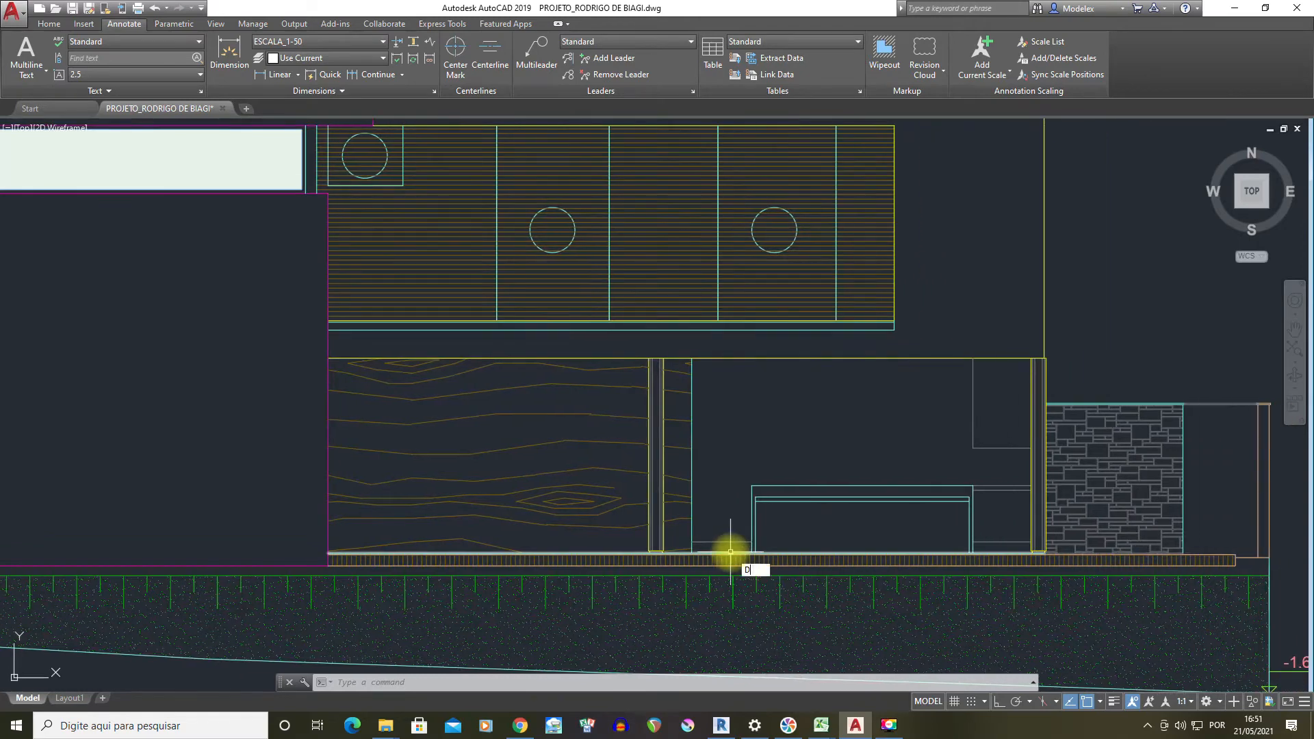
key(Return)
scroll(726, 554, up, 4)
click(641, 547)
middle_drag(637, 247, 626, 480)
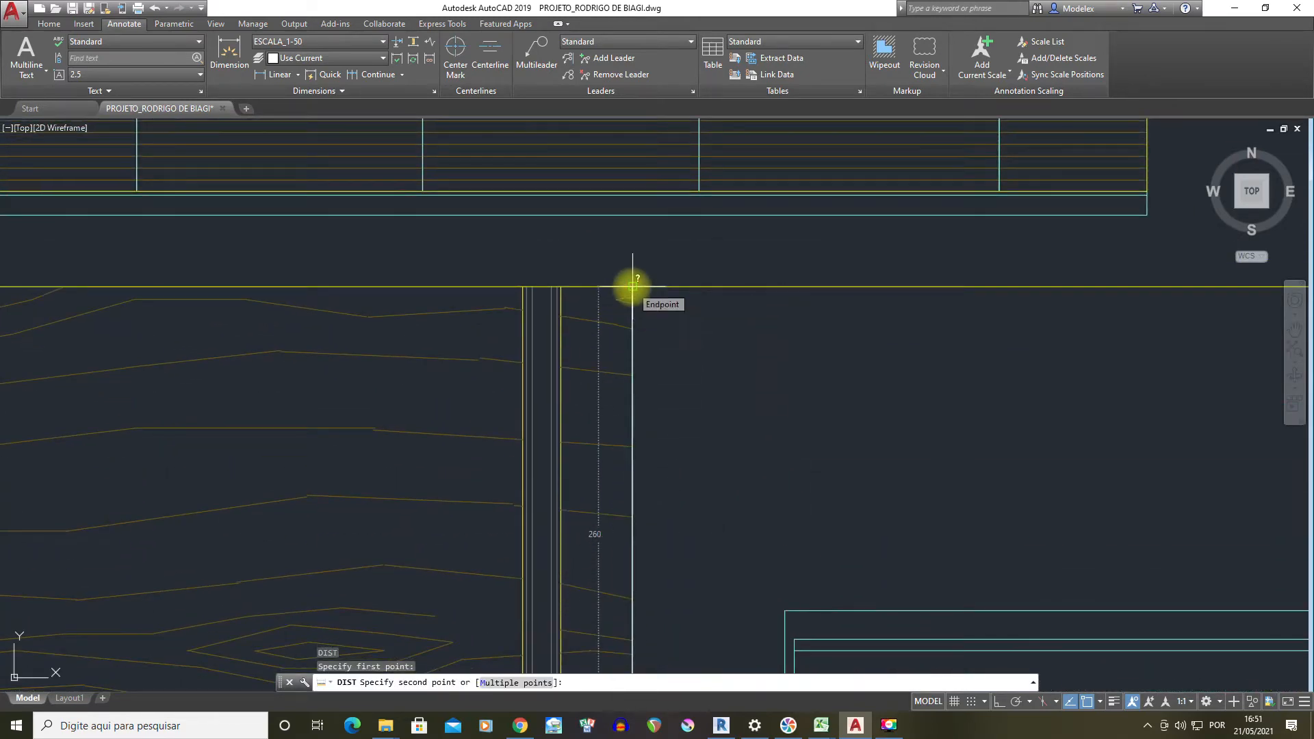
click(632, 286)
scroll(631, 285, down, 3)
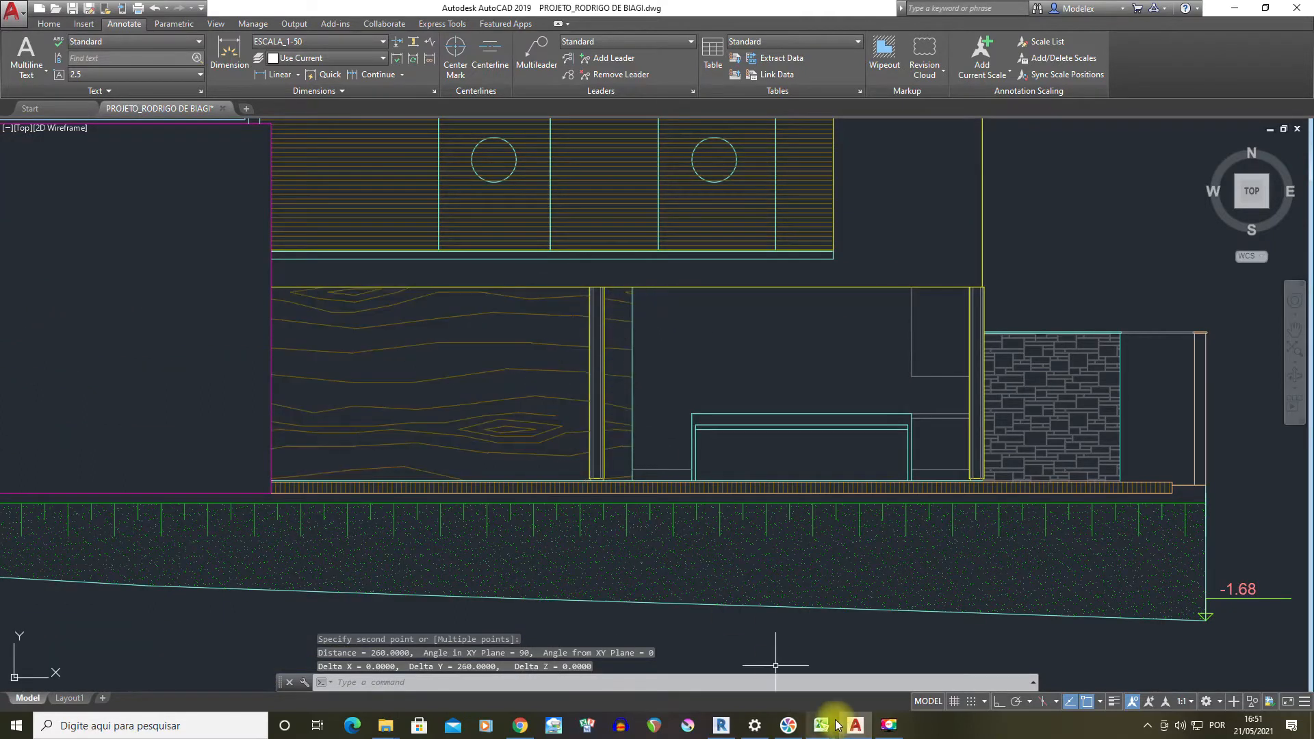
Switch to the DISTANCIAS DOS FUNDOS workbook in Excel and look up the ALTURA TÉRREO LIVRE value for student number 15
mouse_move(821, 724)
click(910, 680)
drag(158, 377, 508, 374)
click(508, 375)
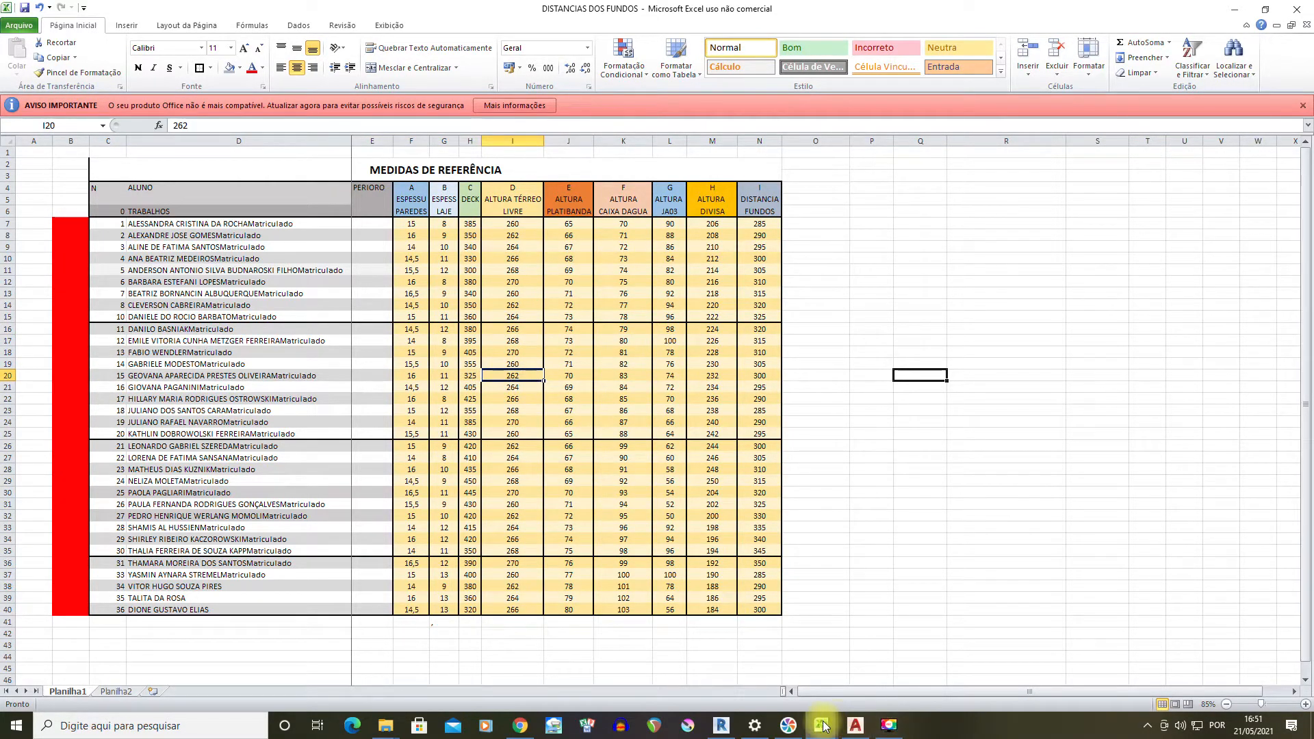
Return to the AutoCAD elevation and measure the height from the slatted panel's lower edge to the top of the ground floor opening
click(855, 724)
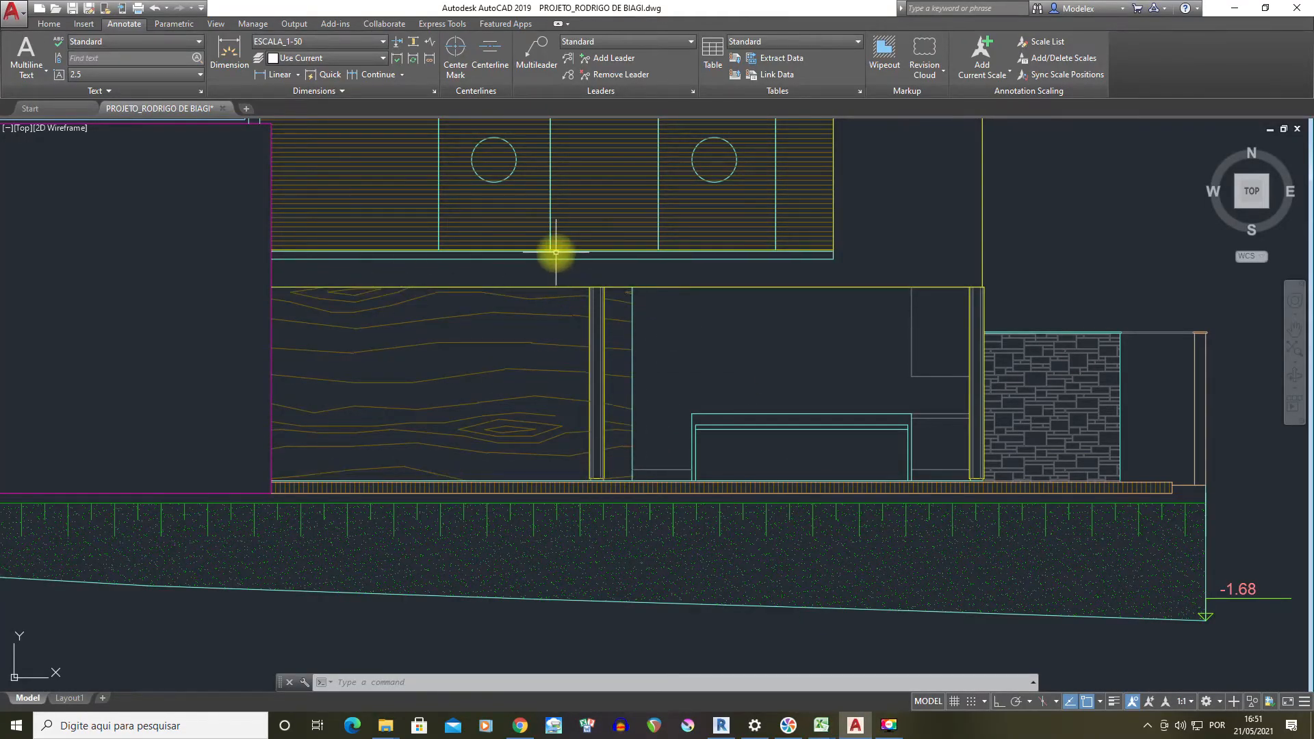
scroll(650, 260, up, 2)
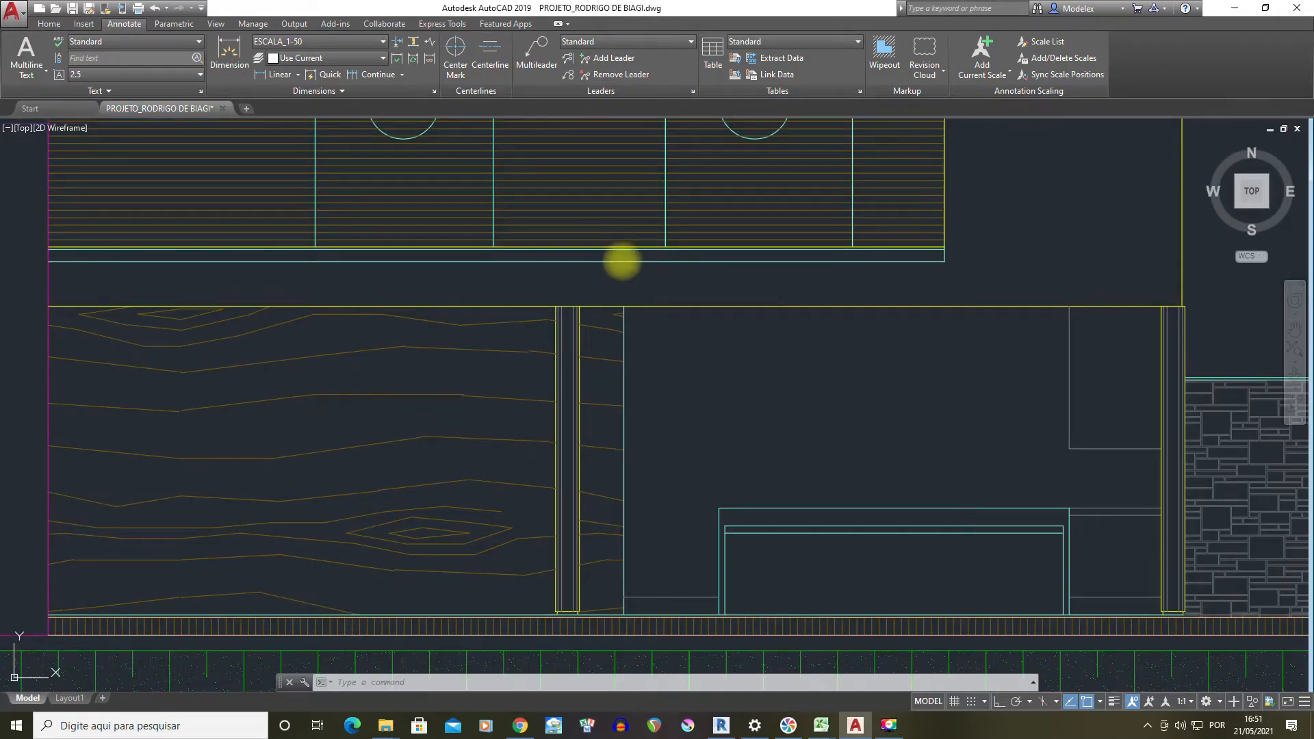
text(dist)
key(Return)
click(665, 247)
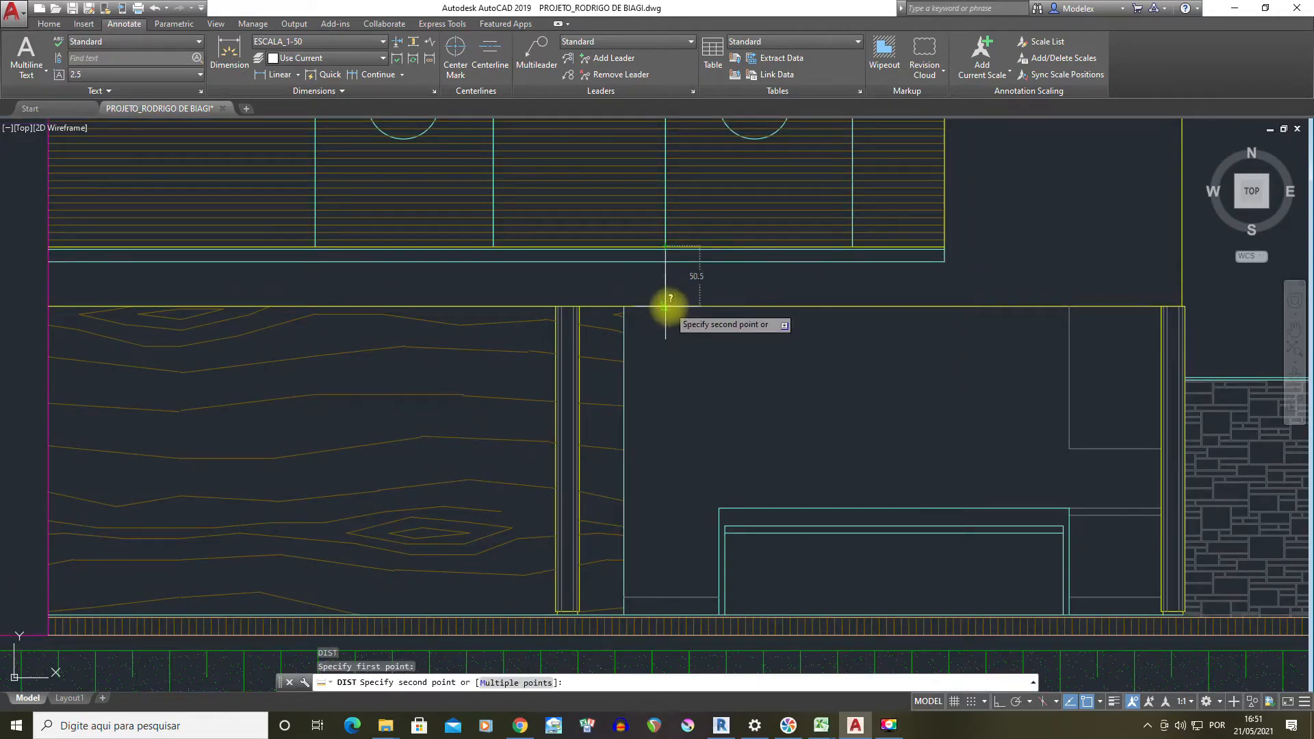
click(665, 306)
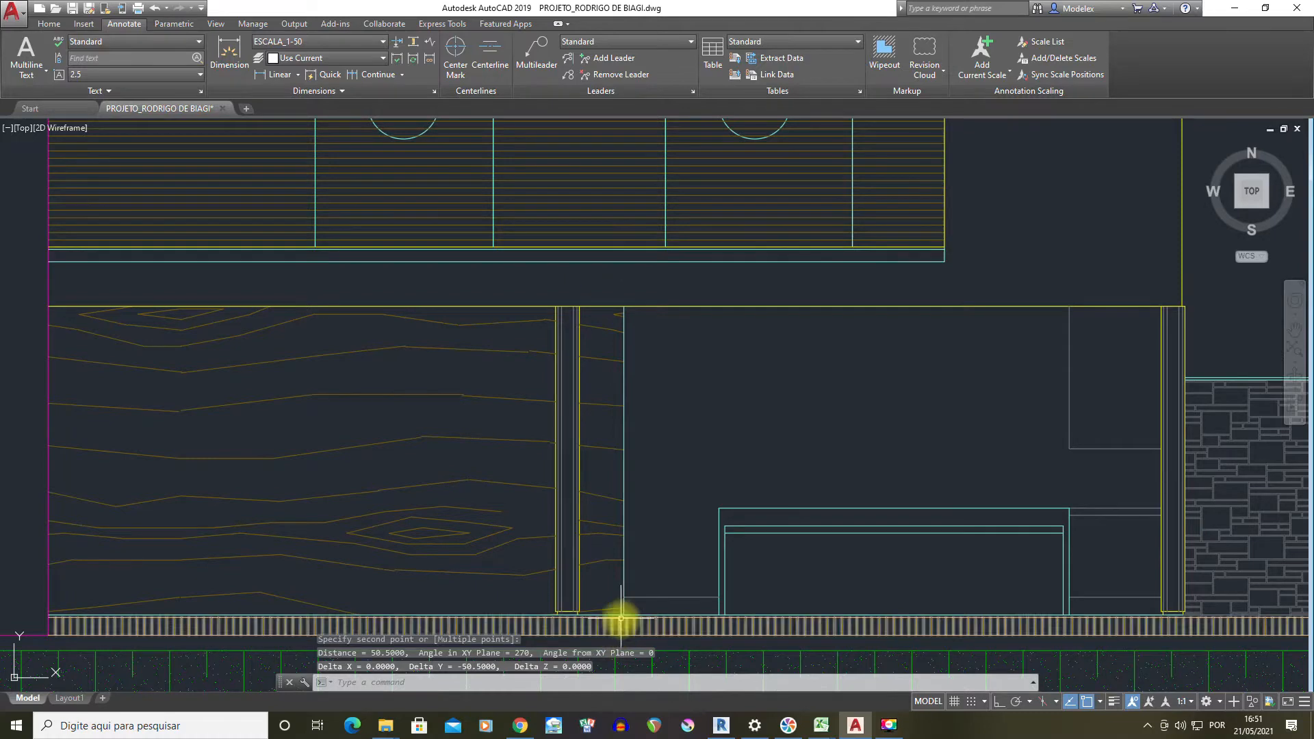
Dimension the ground floor's clear height in the side elevation, placing the dimension outside the boundary wall
scroll(639, 367, down, 2)
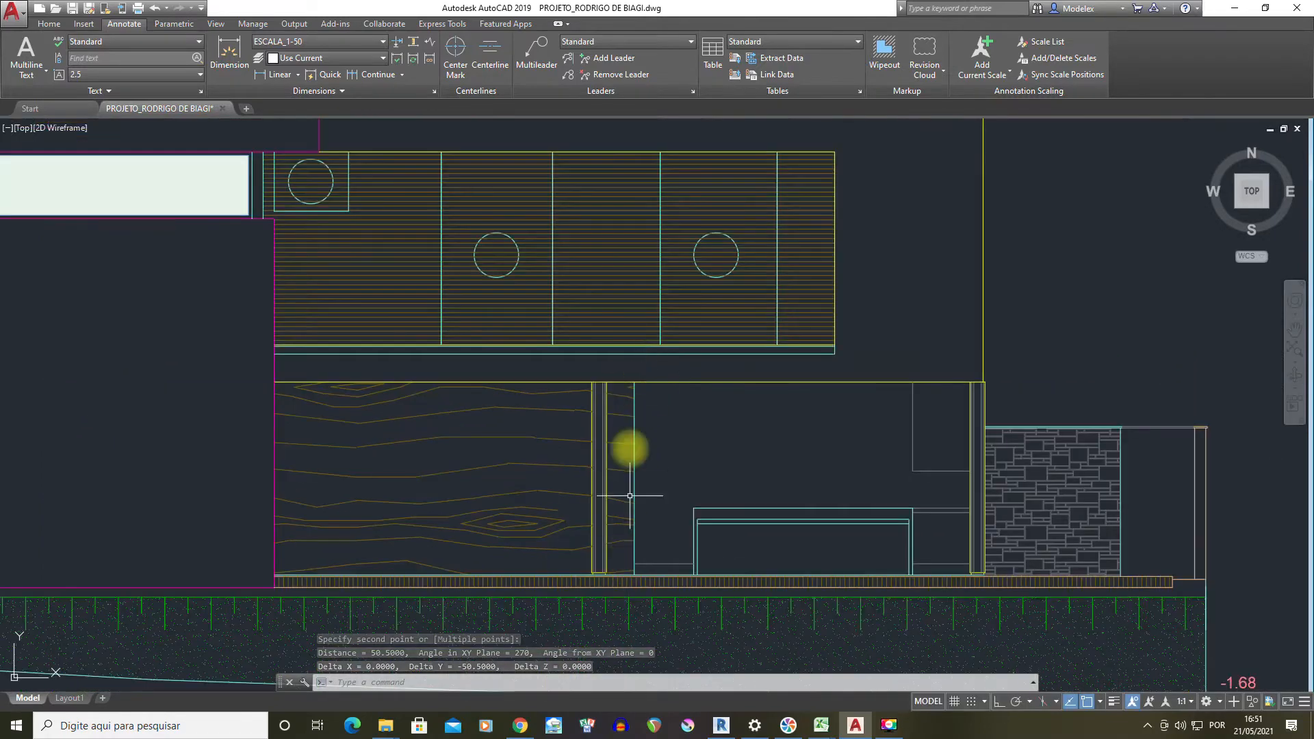
middle_drag(663, 393, 682, 500)
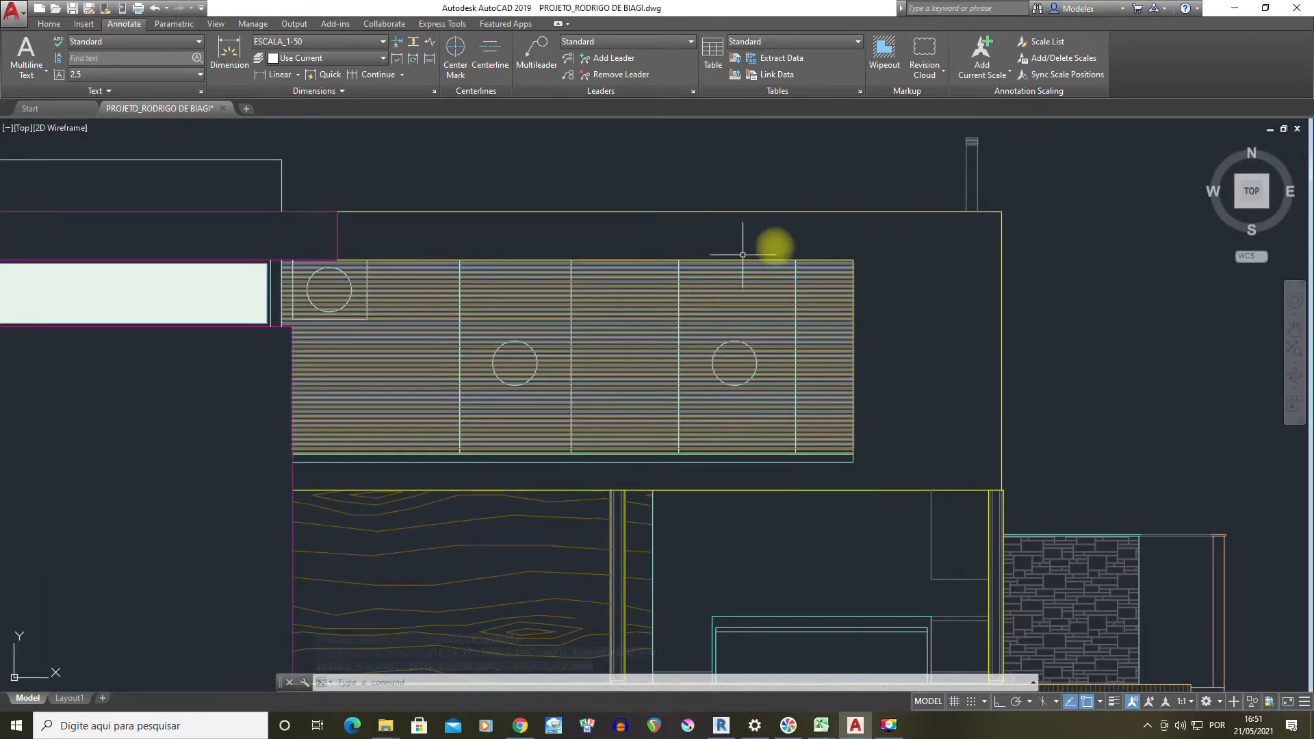
click(221, 48)
middle_drag(718, 537, 680, 448)
scroll(856, 510, up, 3)
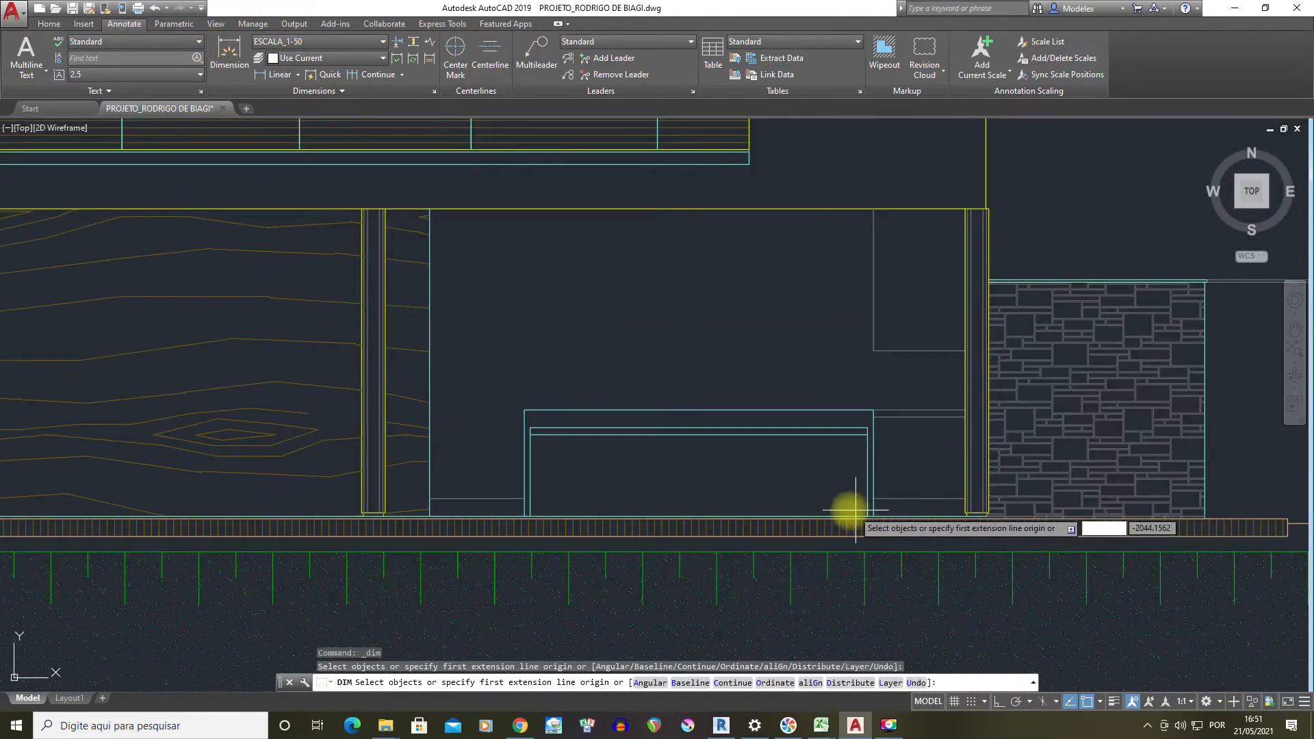
click(871, 513)
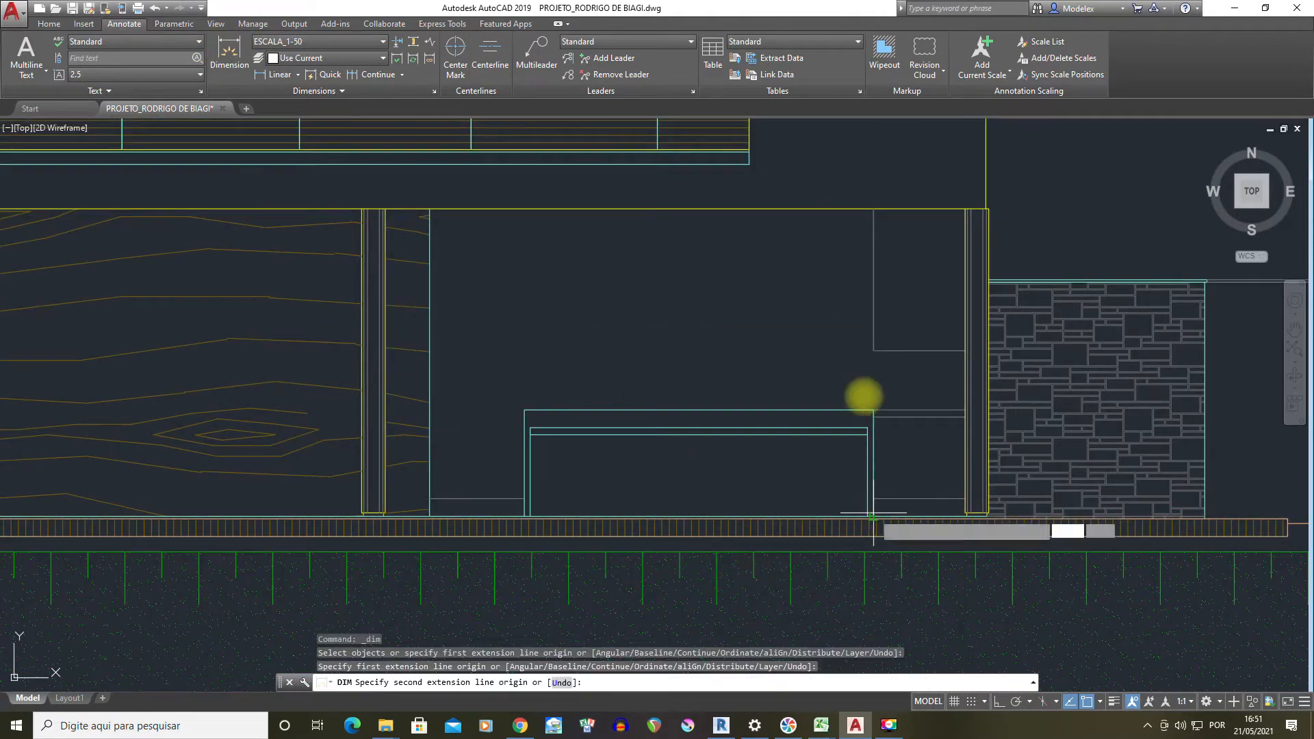
click(871, 211)
scroll(815, 308, down, 3)
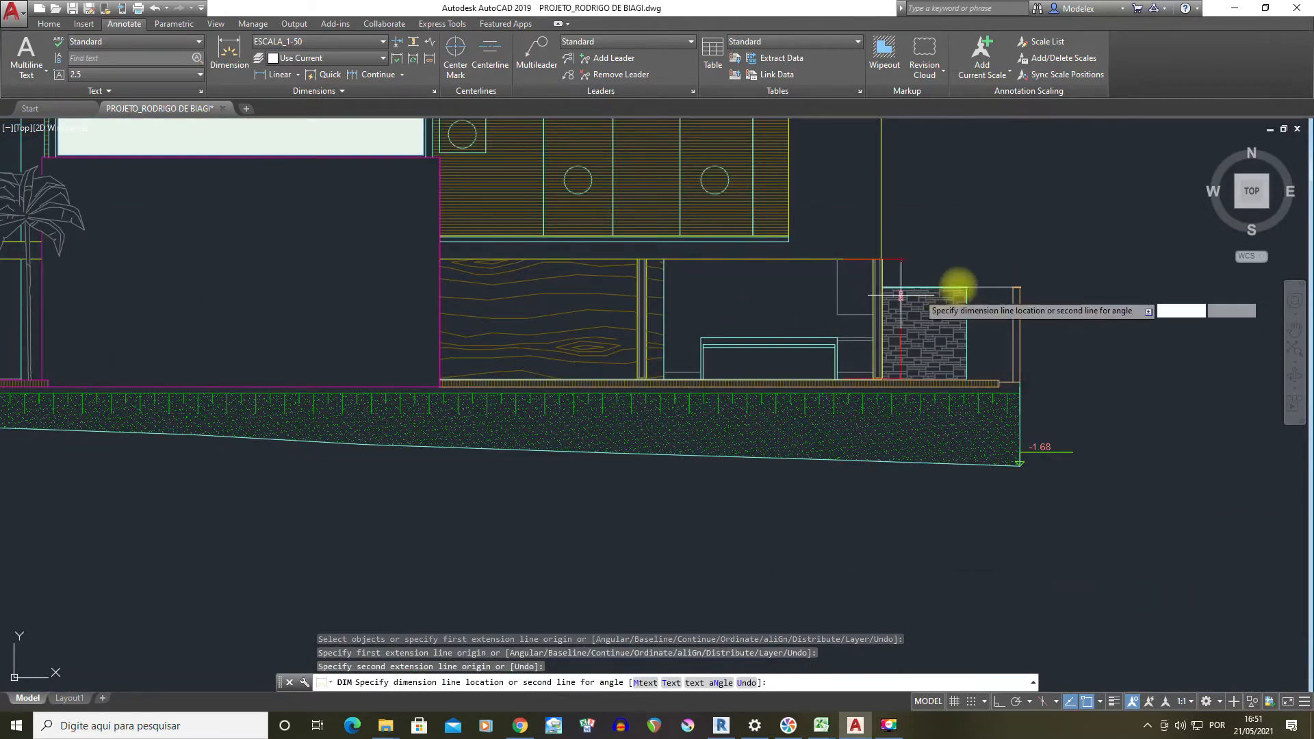
scroll(903, 343, up, 1)
click(920, 370)
scroll(920, 349, up, 3)
Replace the measured value in the ground floor clear height dimension with the text LATURA LIVRE
key(Escape)
double_click(918, 339)
text(LATURA LIVRE)
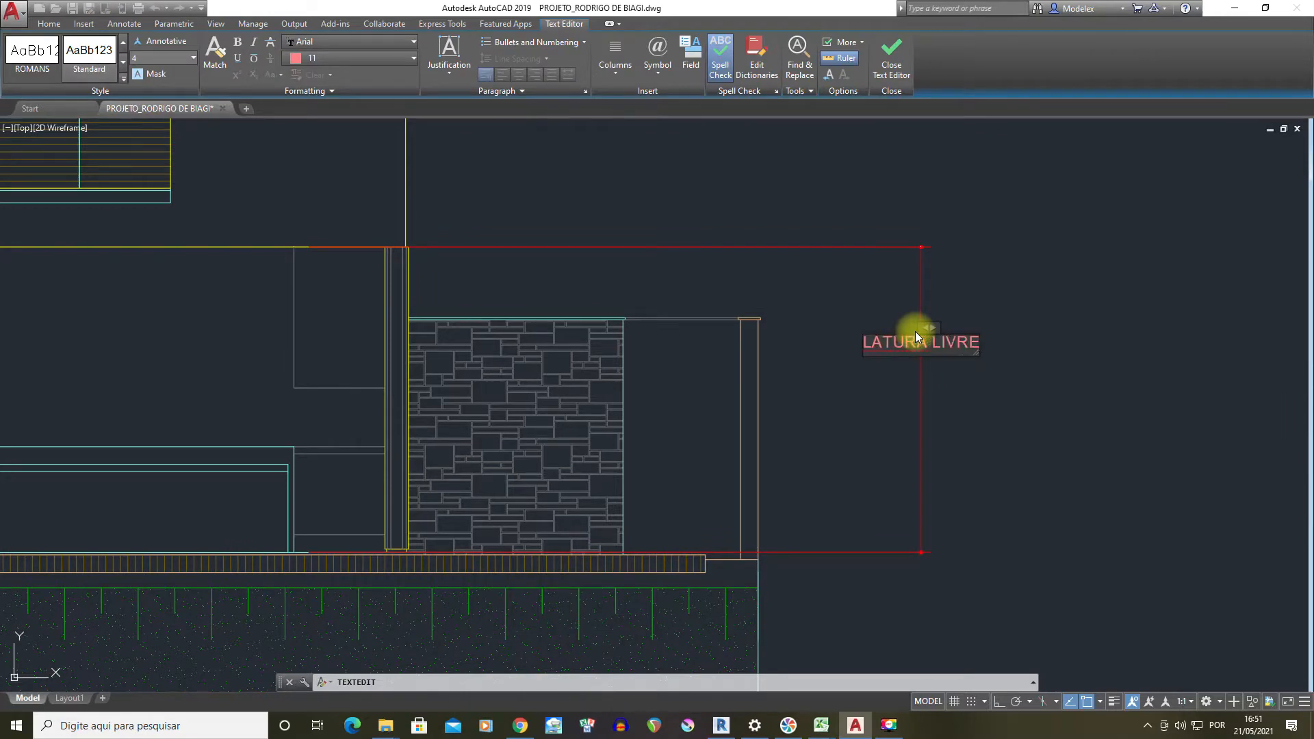
click(959, 384)
Dimension the parapet's height from the slatted panel's upper corner to the roof edge, placing it above the clear height dimension
scroll(944, 343, down, 2)
middle_drag(924, 322, 997, 498)
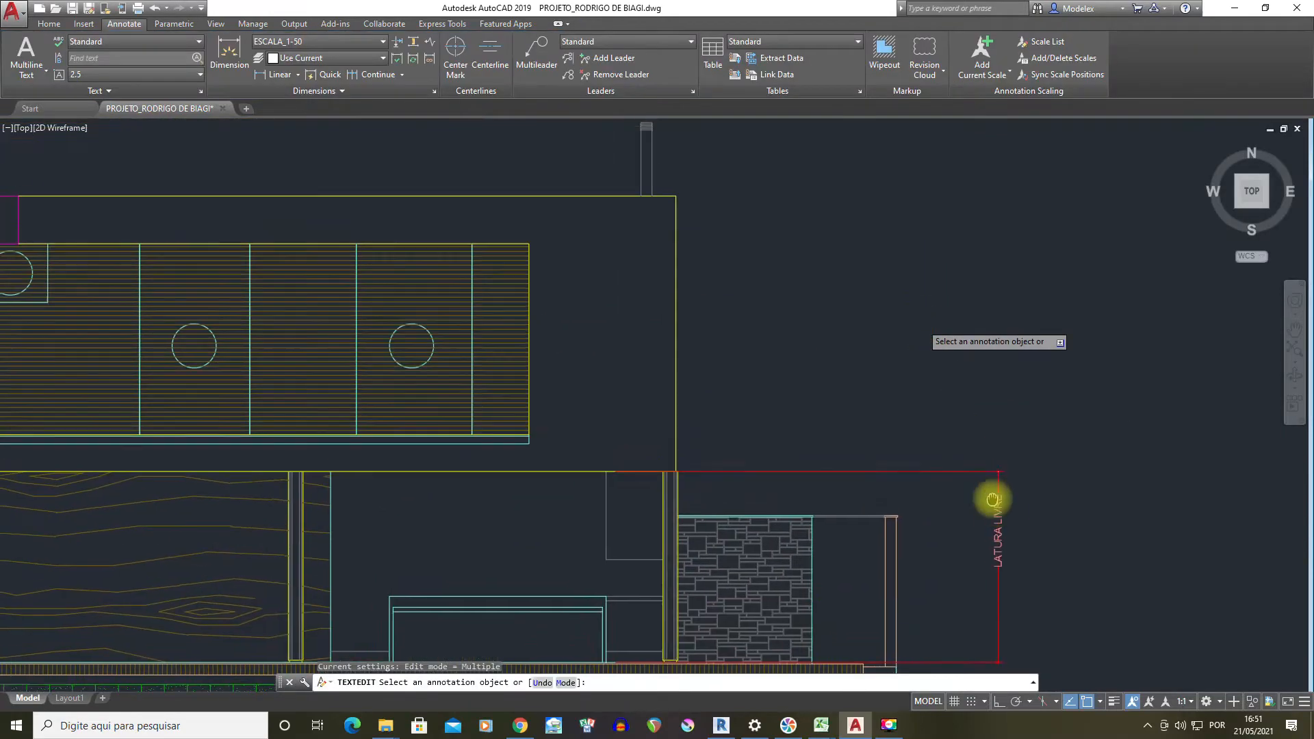
key(Escape)
text(dim)
key(Return)
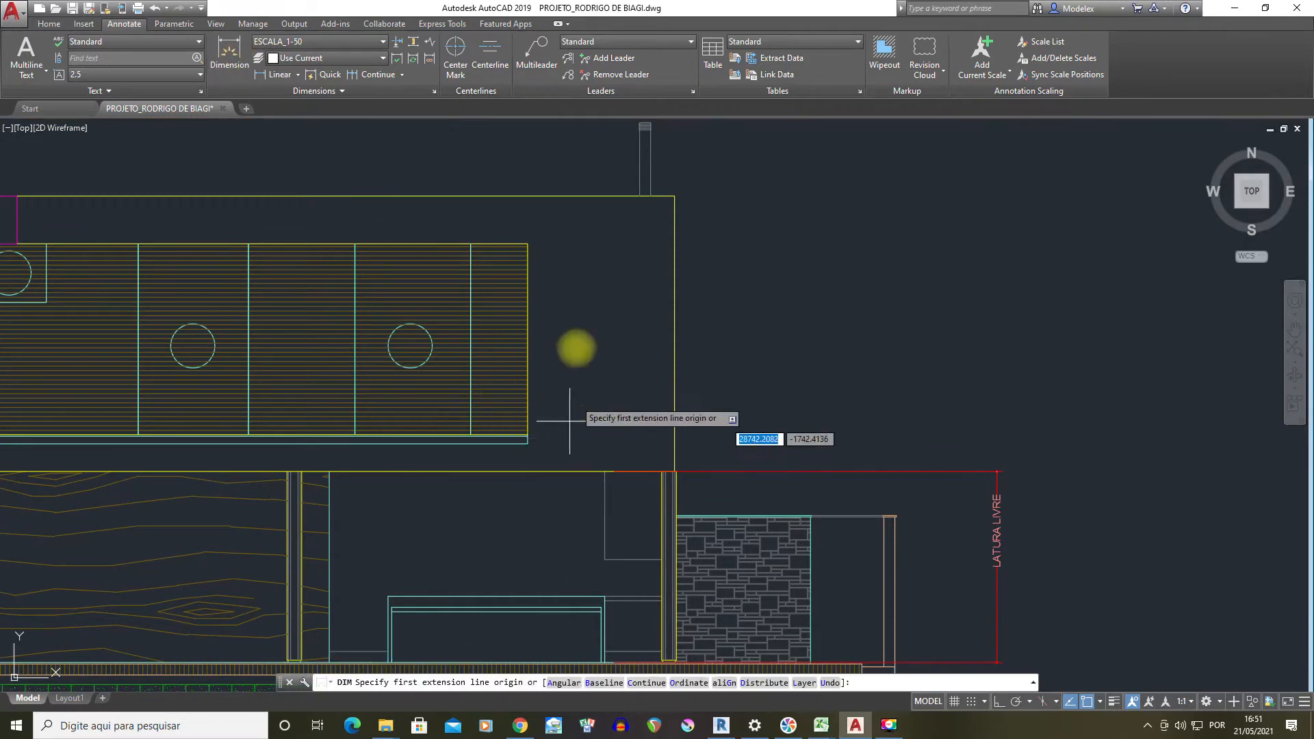
click(528, 244)
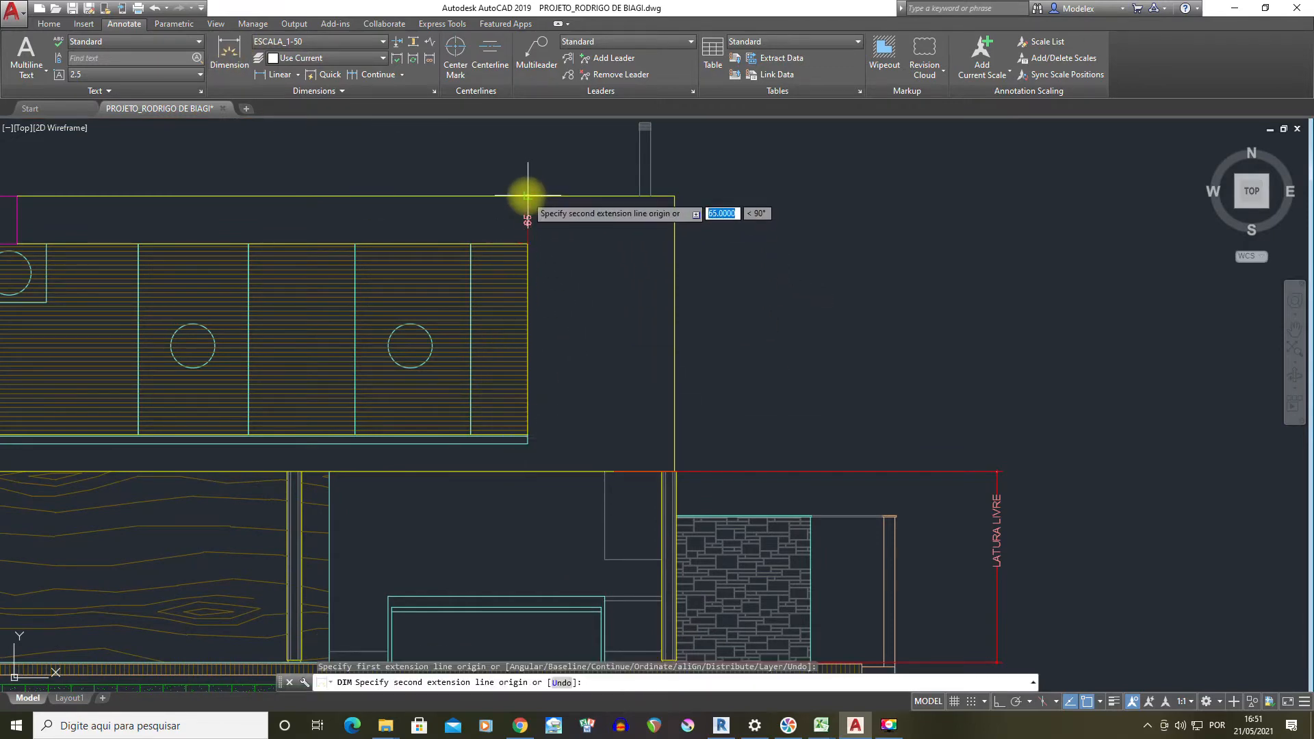
click(525, 196)
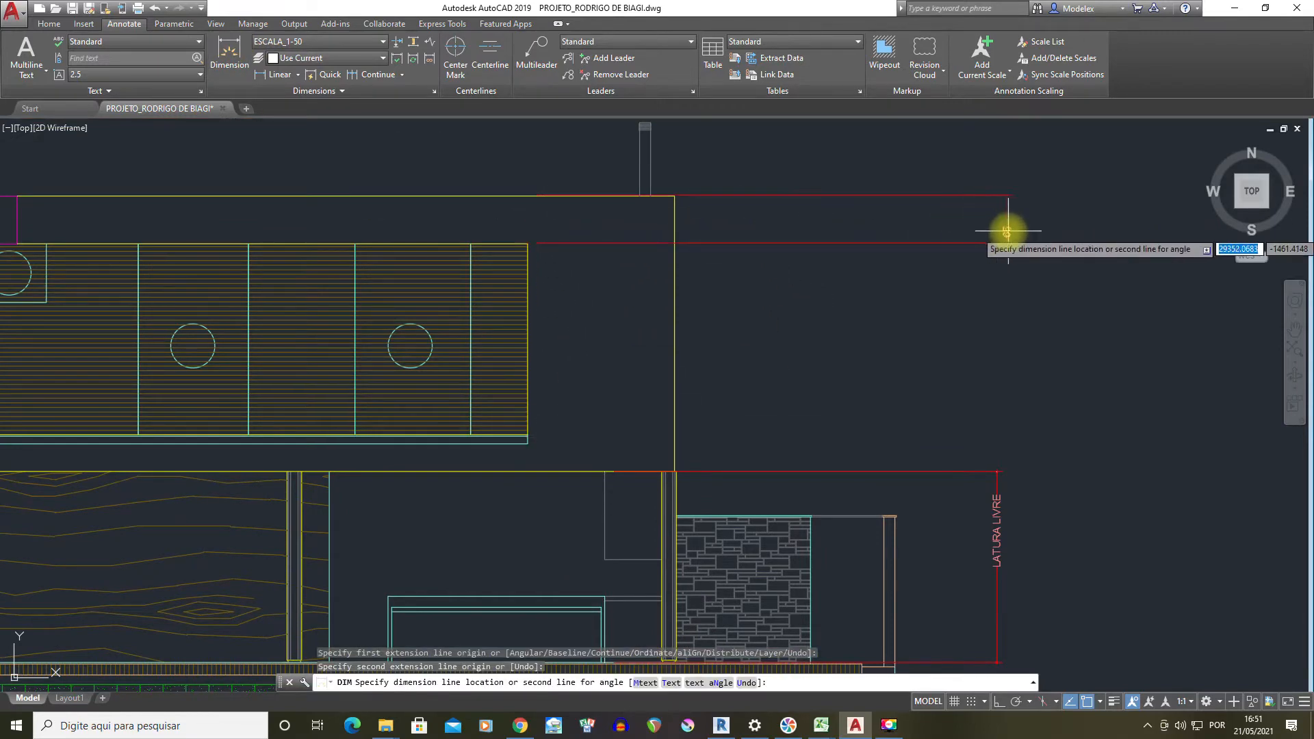
click(1007, 236)
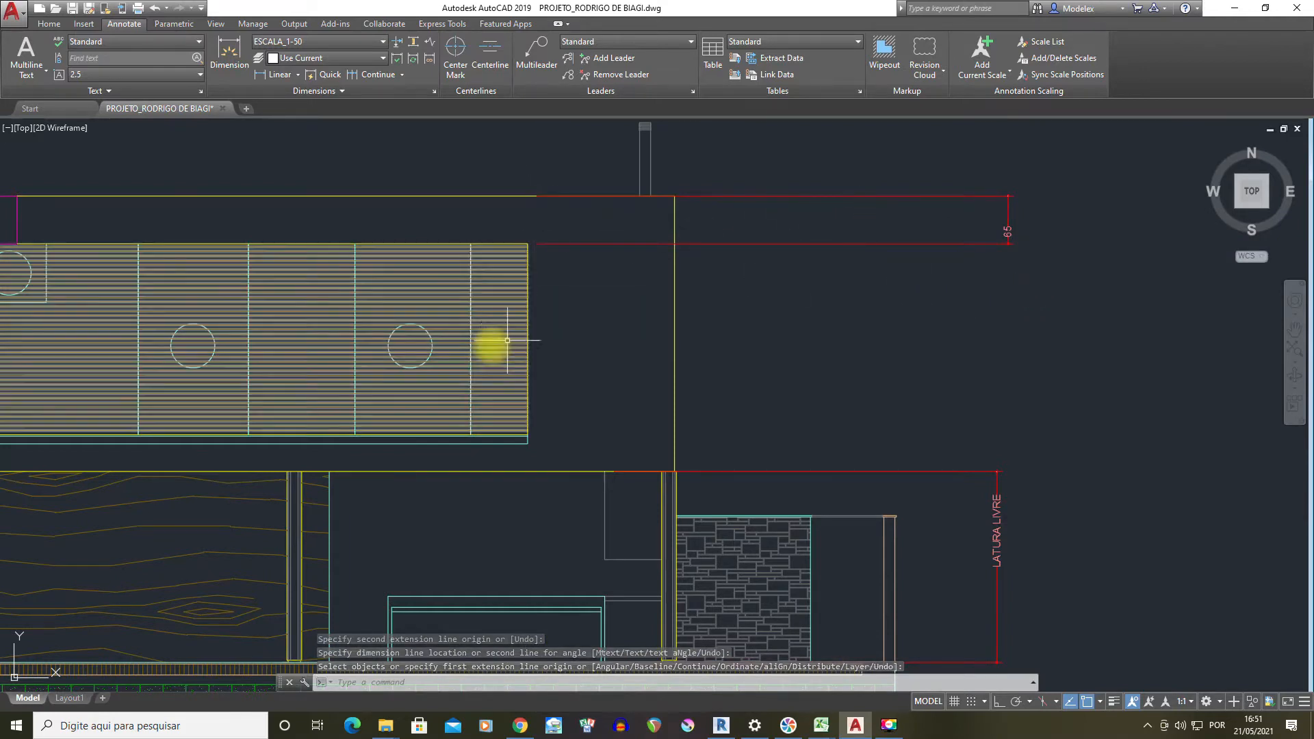
Measure the slatted upper-floor panel's height from the line just beneath the slats to its upper corner
text(di)
key(Return)
scroll(521, 426, up, 3)
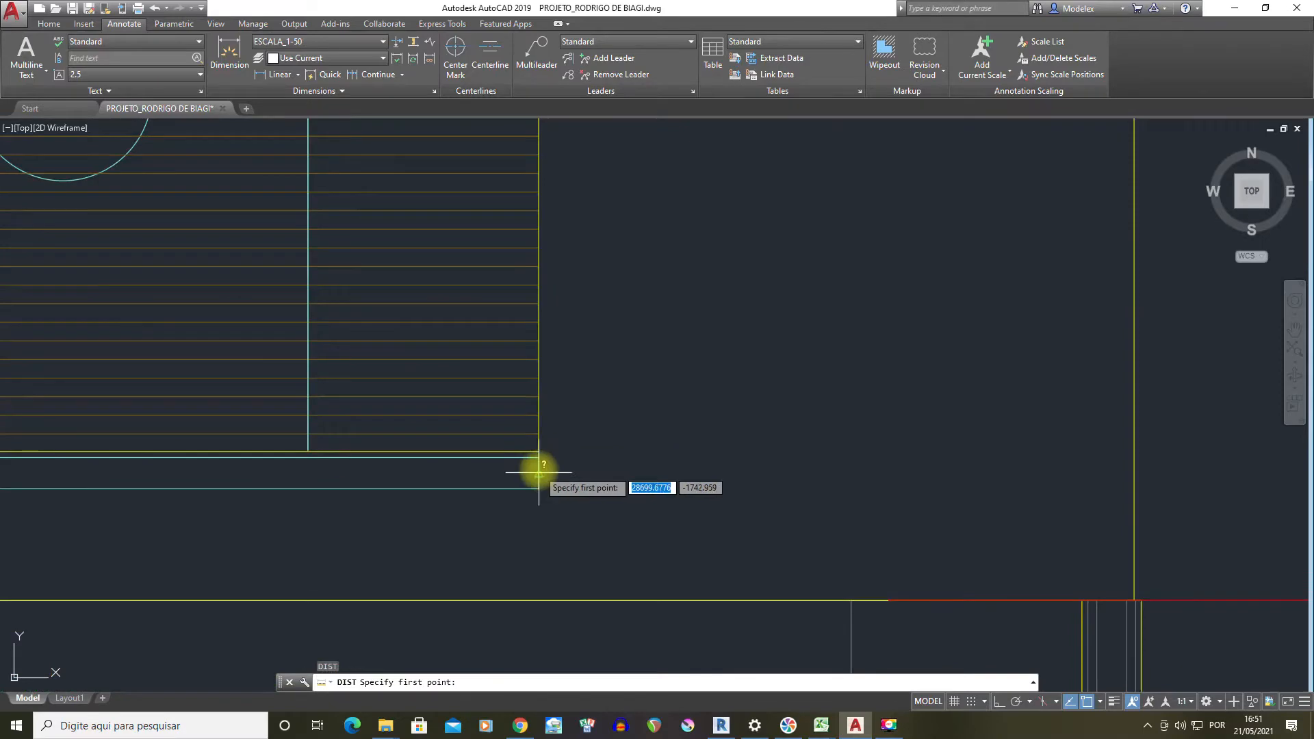
click(539, 457)
scroll(539, 457, down, 3)
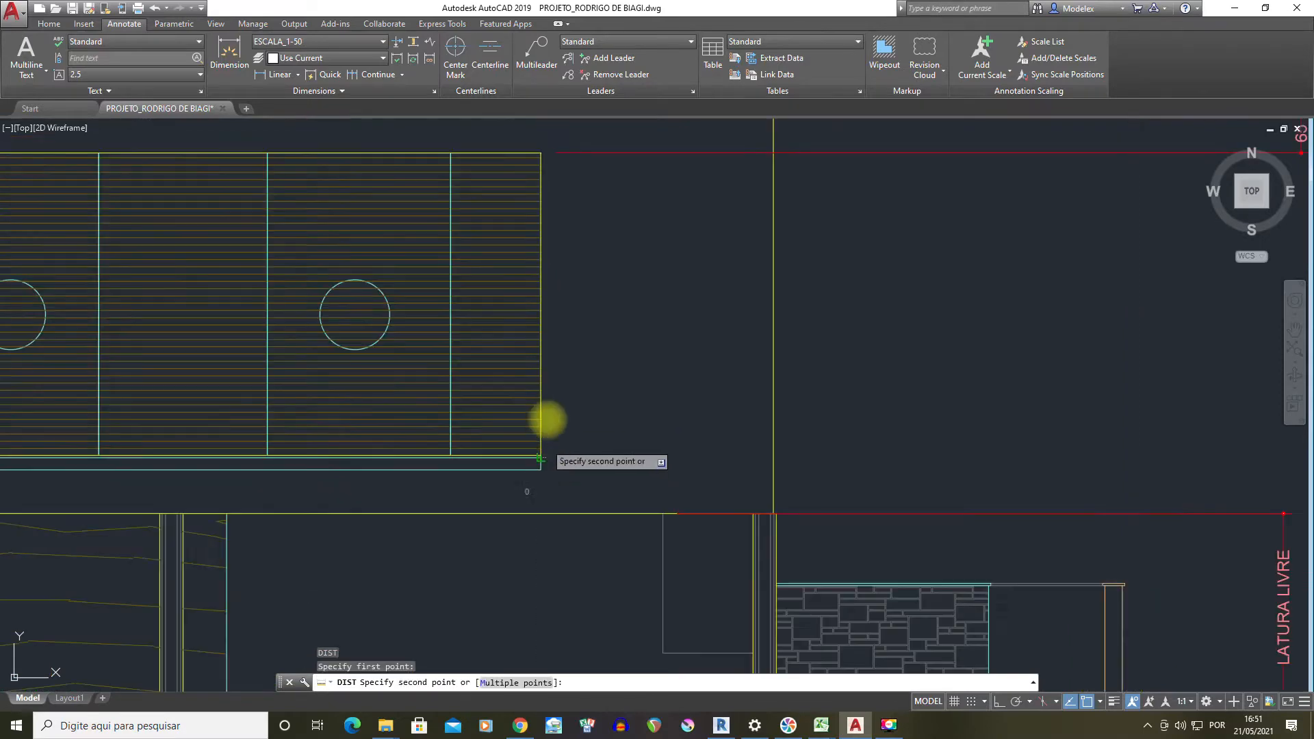
click(541, 152)
scroll(504, 313, down, 4)
scroll(522, 340, up, 3)
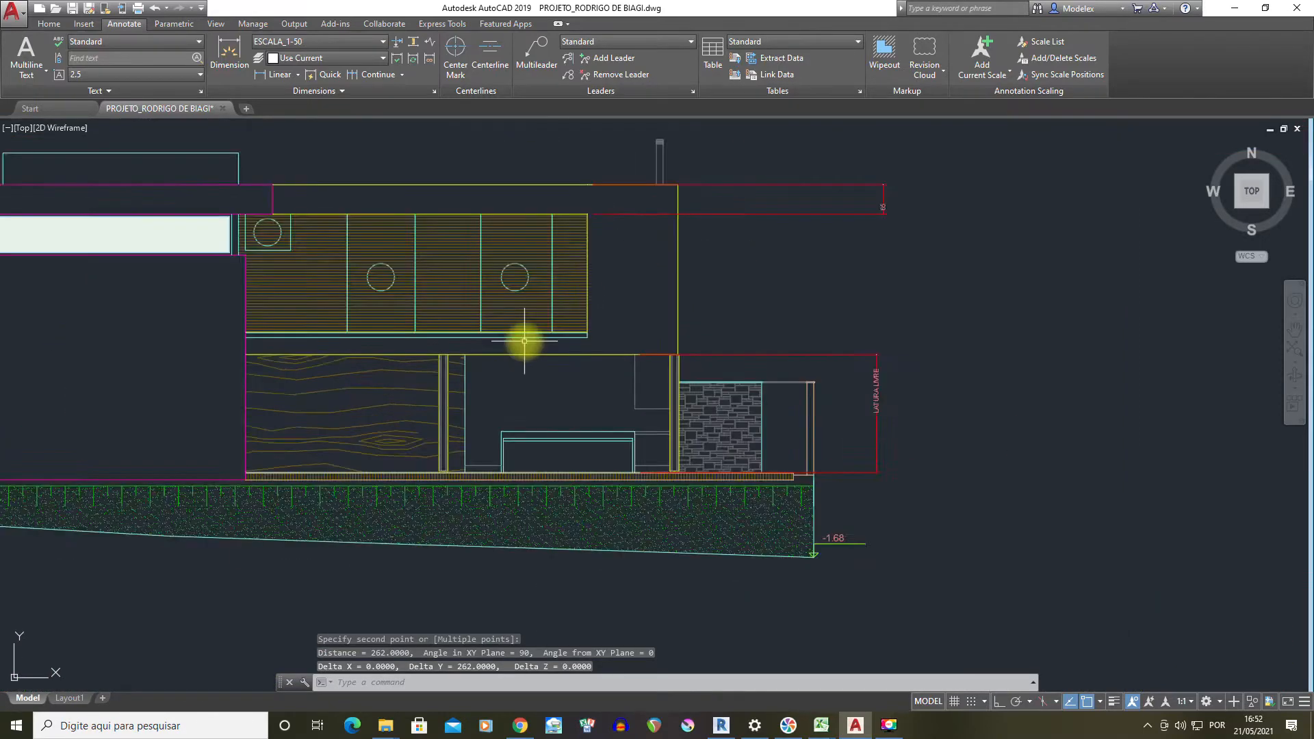
Measure the slatted panel again from its upper corner down to the lower edge of the slats
scroll(616, 137, up, 2)
key(Return)
click(622, 143)
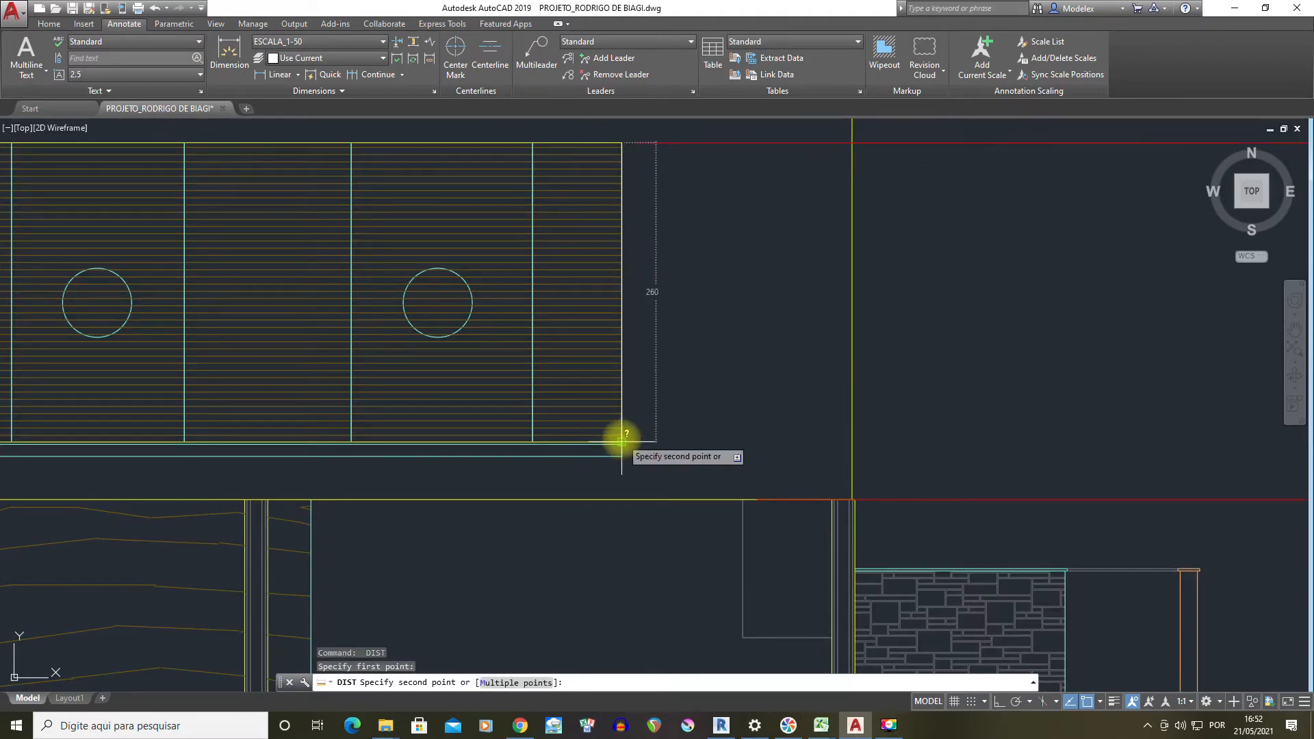
click(621, 442)
scroll(622, 441, down, 2)
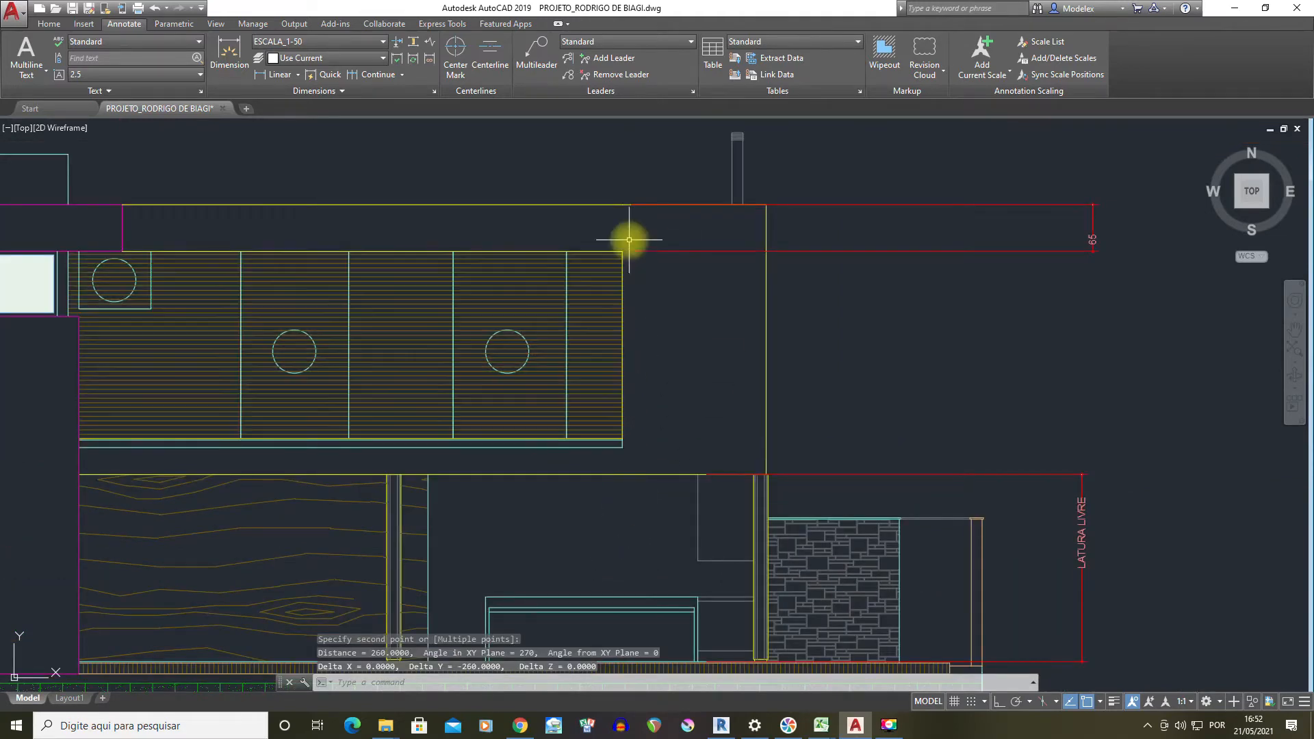
Copy the LATURA LIVRE dimension from the ground floor up to the slatted upper-floor panel
middle_drag(713, 310, 563, 281)
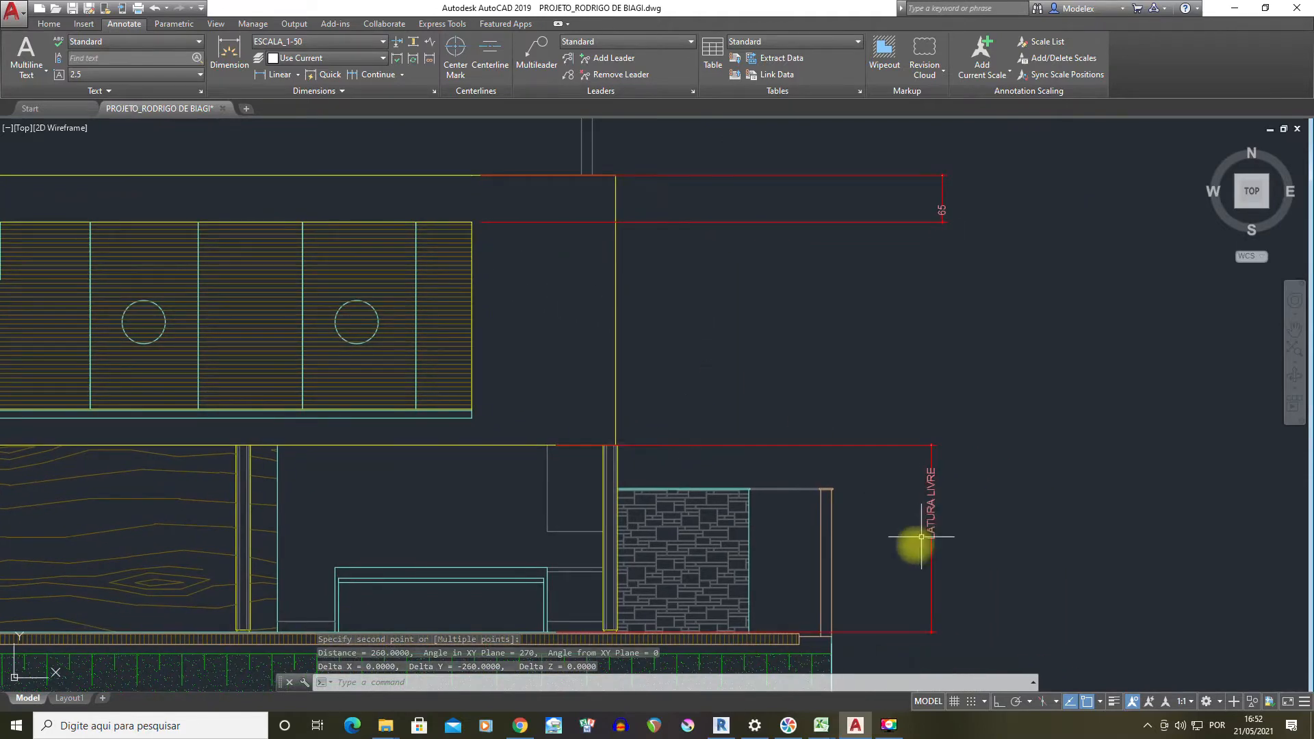
click(955, 527)
key(Return)
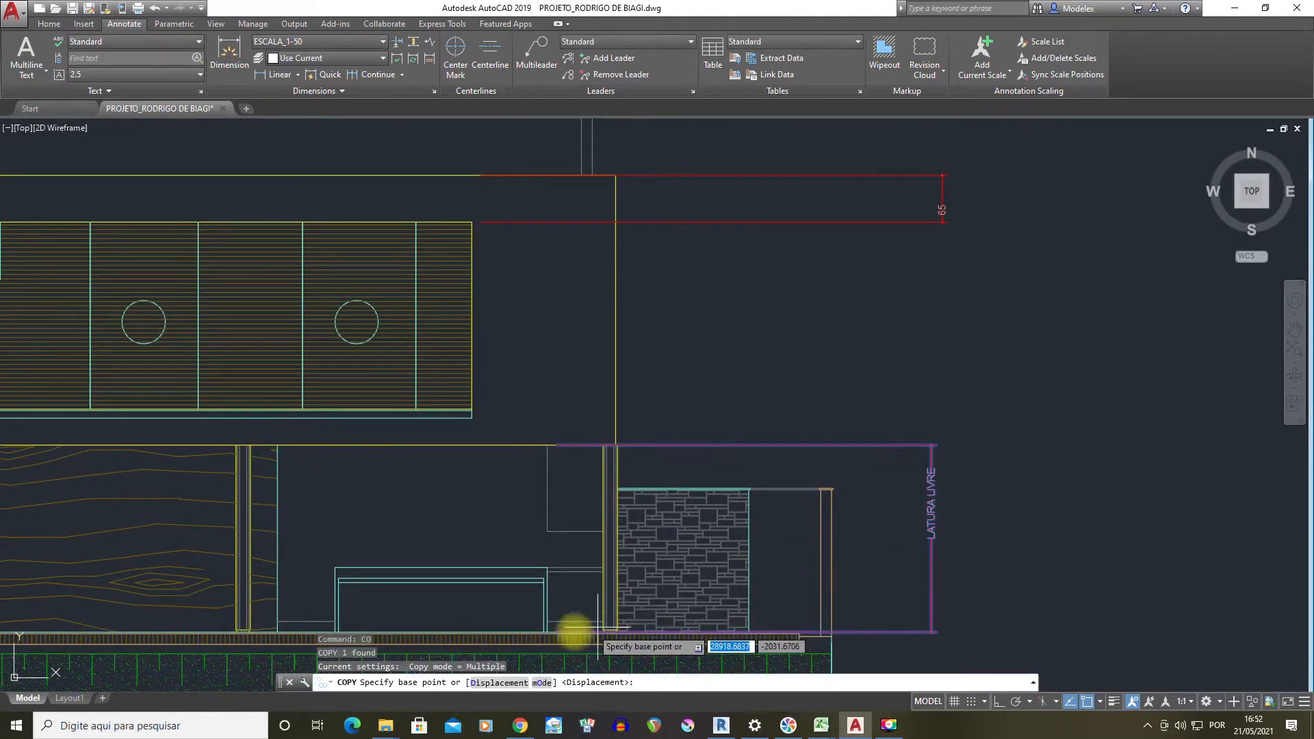
click(553, 630)
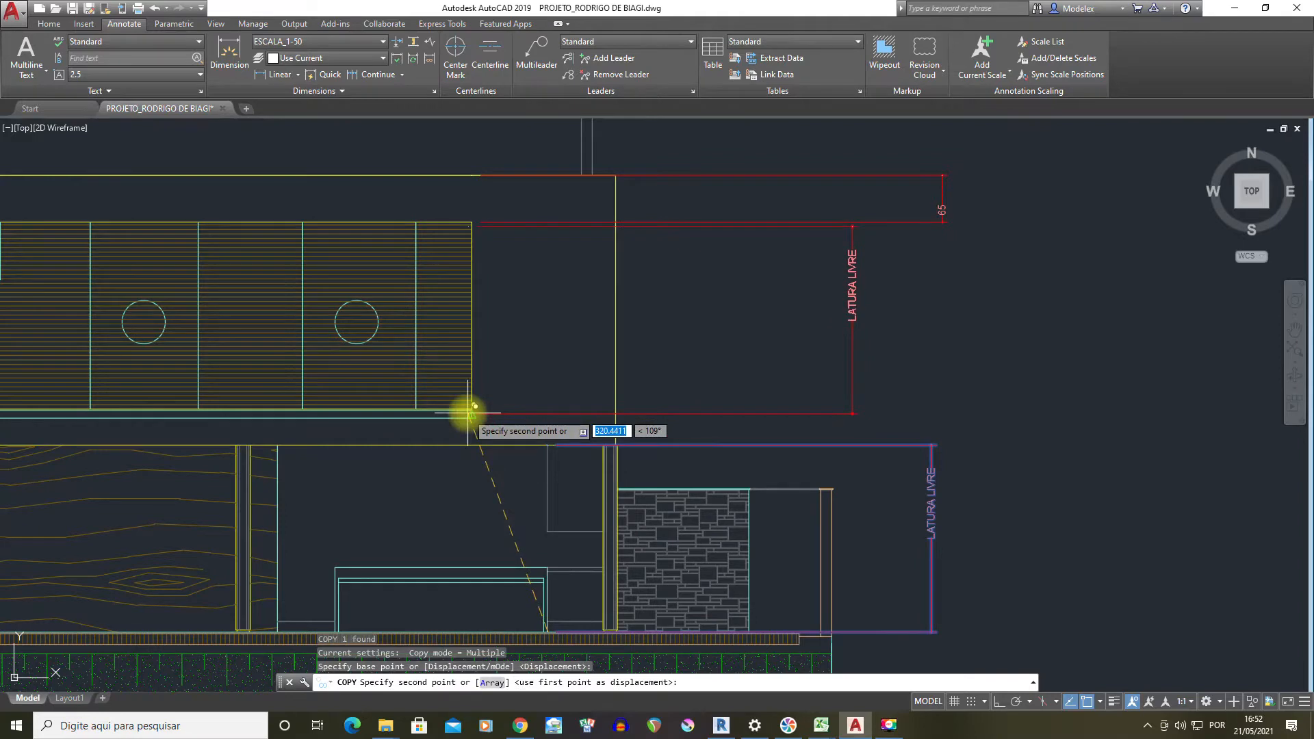
key(Escape)
middle_drag(581, 290, 735, 287)
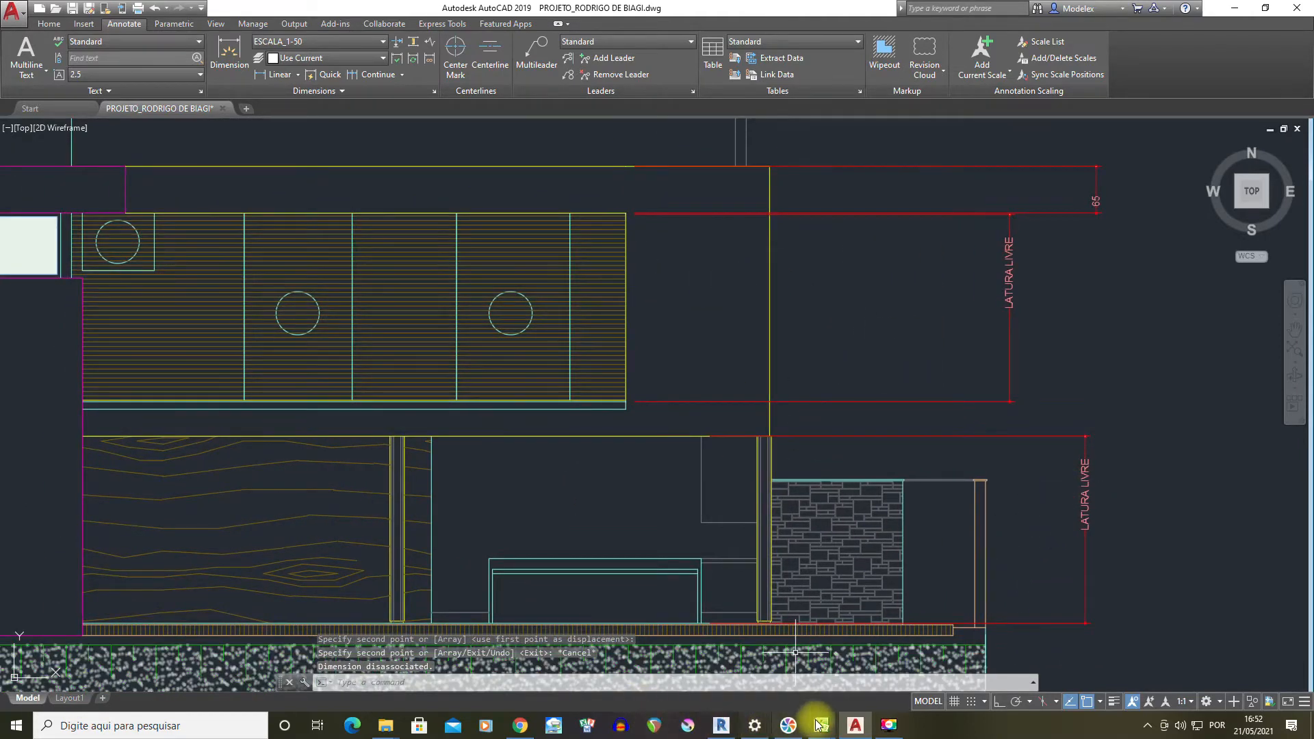
Check the ALTURA TÉRREO LIVRE column in the Excel spreadsheet and compare it with the clear heights in the AutoCAD elevation
mouse_move(819, 725)
click(859, 659)
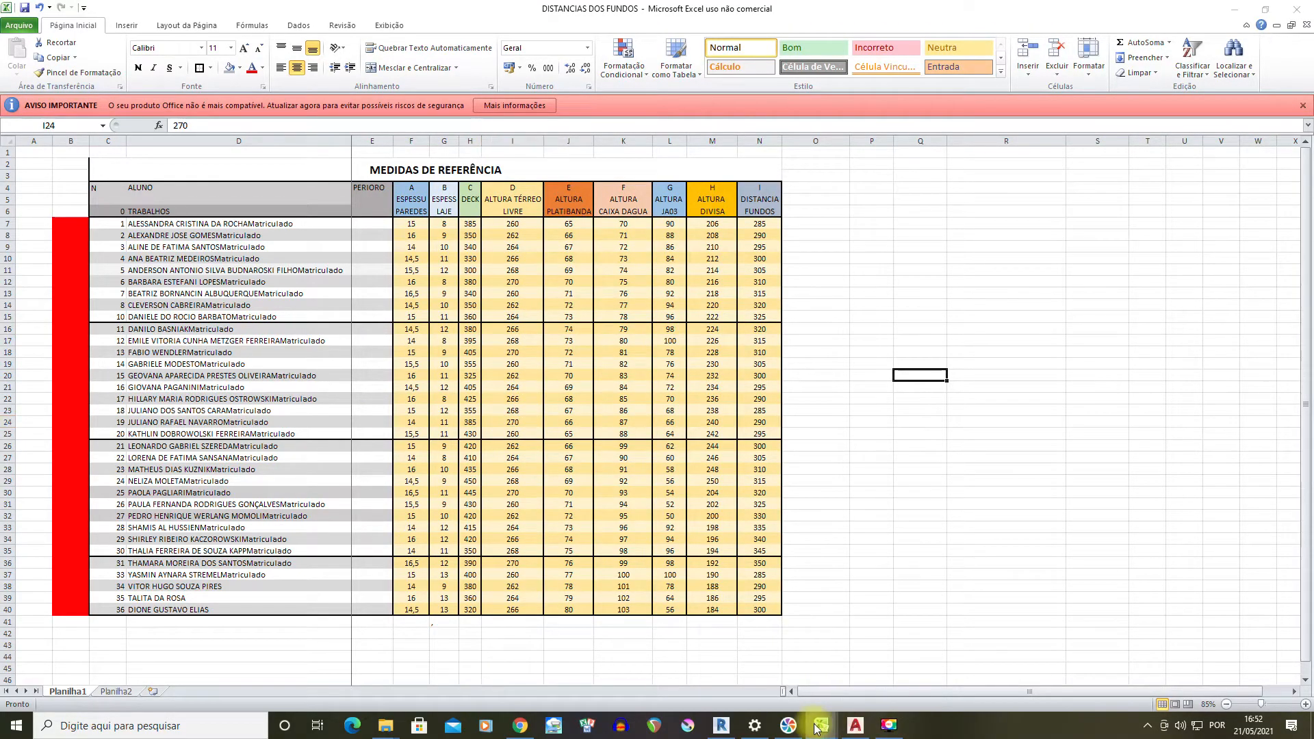
click(854, 726)
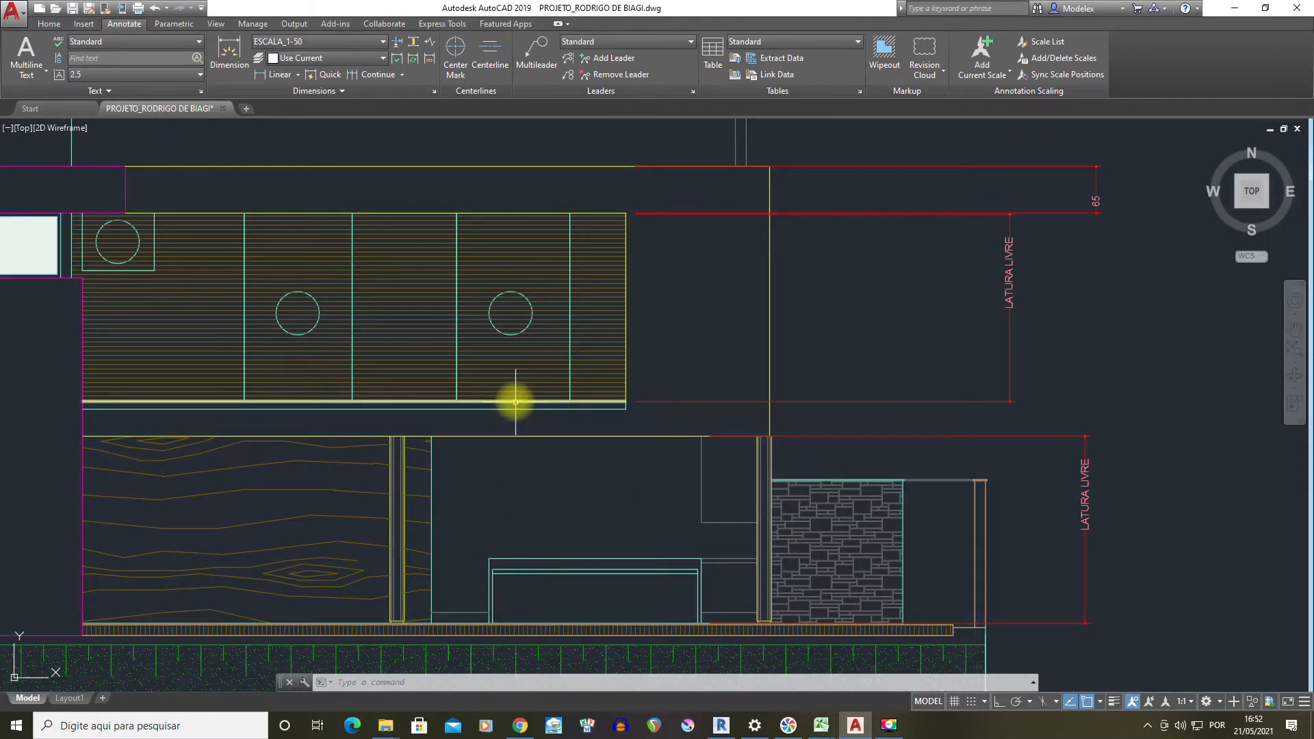
middle_drag(518, 205, 576, 206)
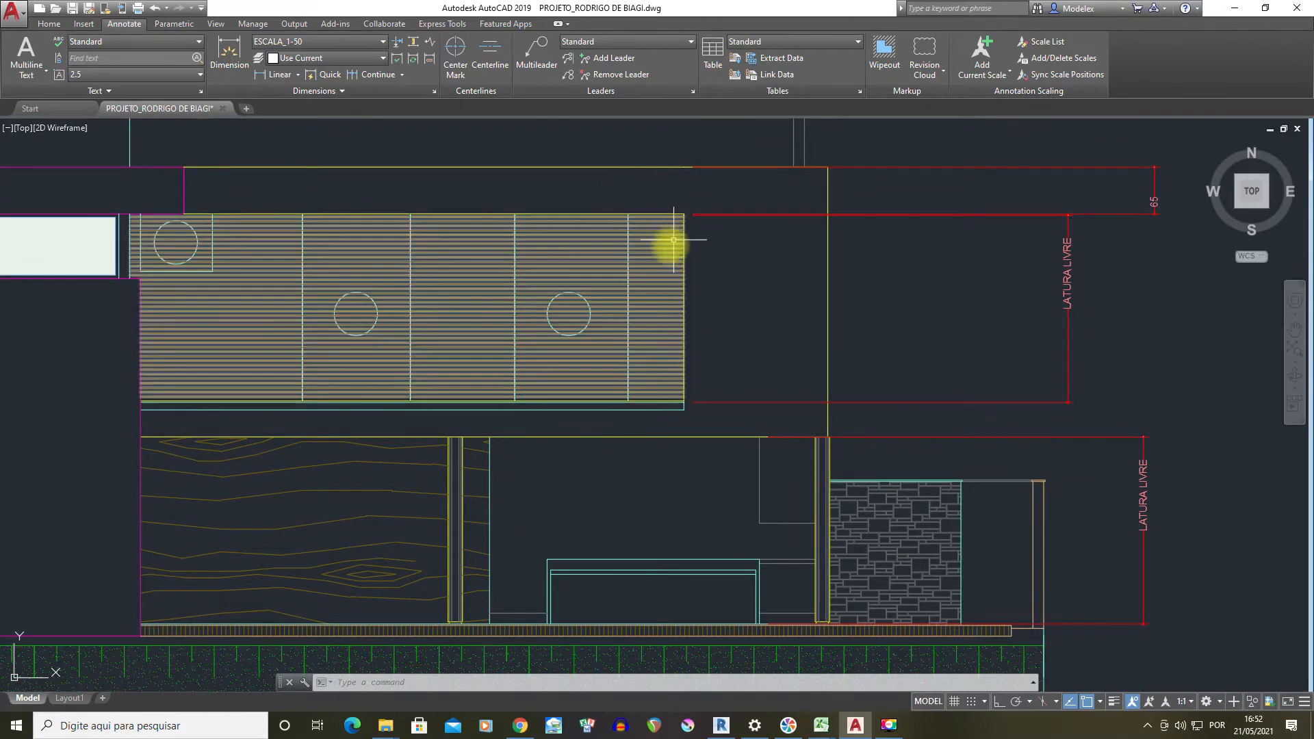
middle_drag(1066, 307, 977, 332)
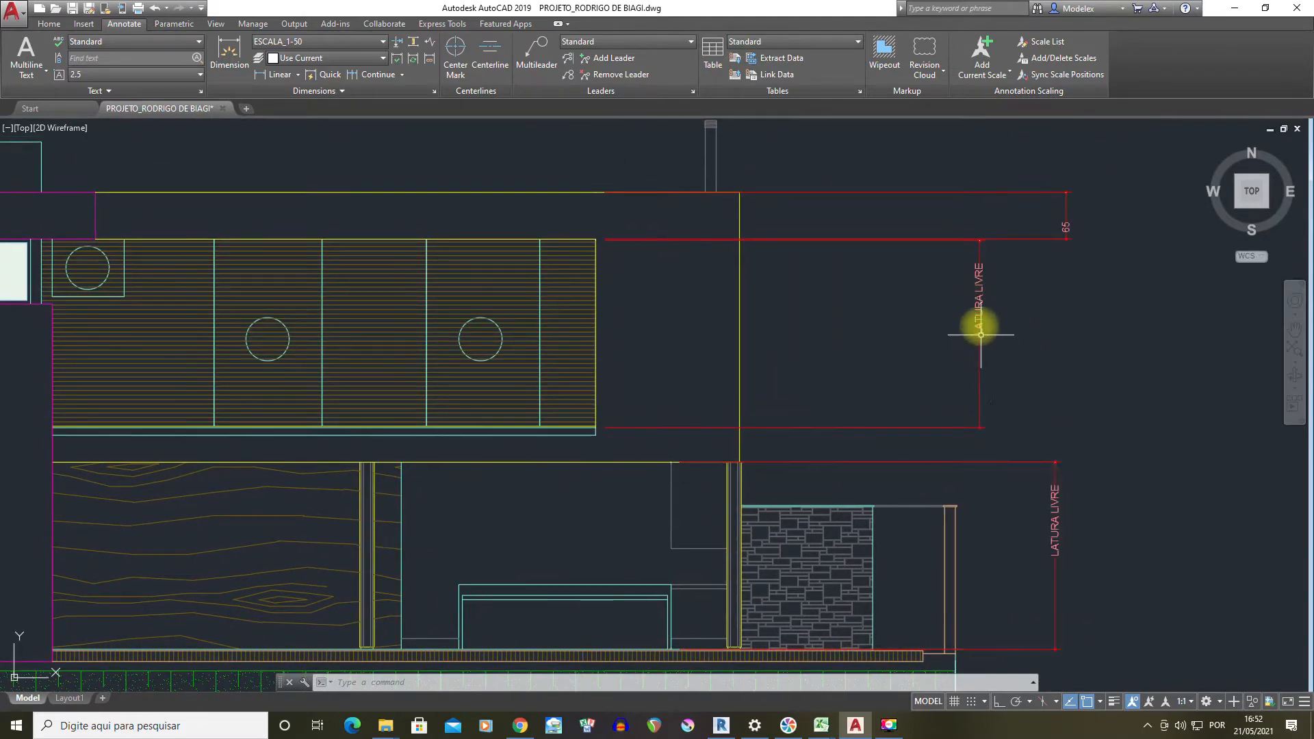
Replace the measured value in the parapet height dimension with the text PLATIBANDA
middle_drag(977, 299, 850, 386)
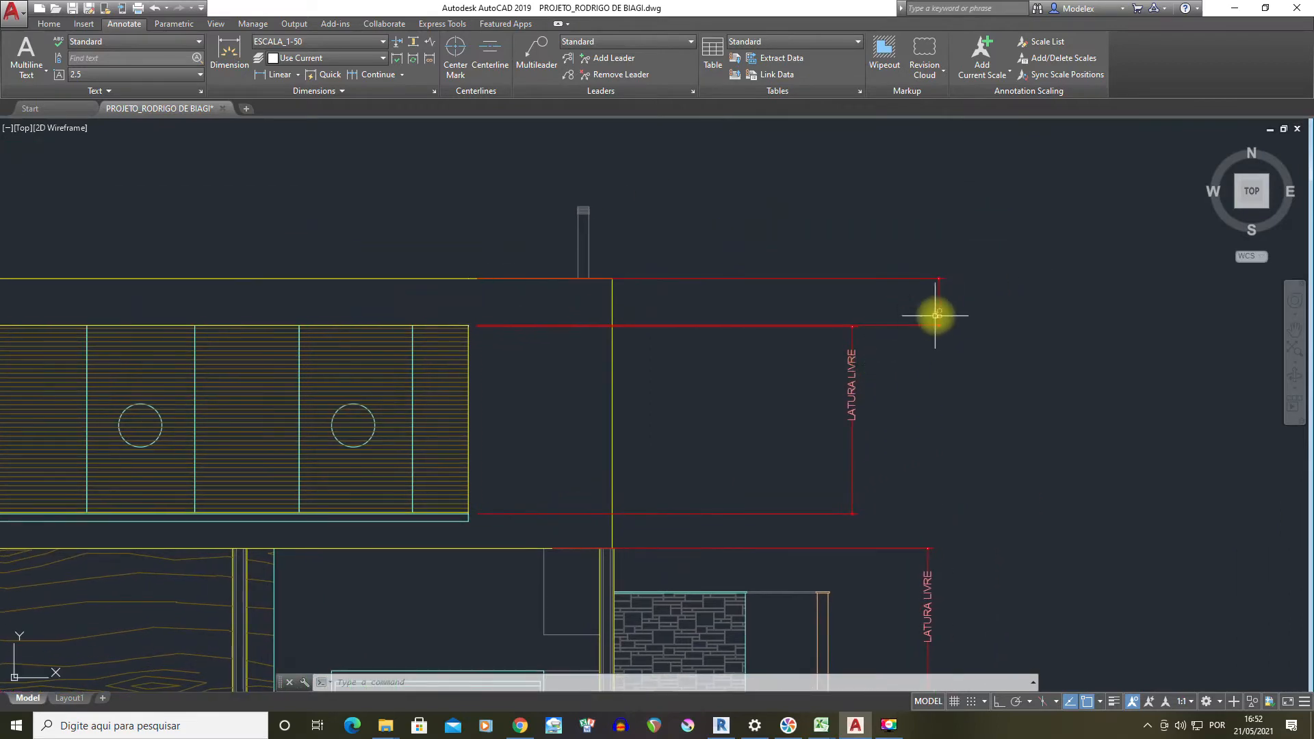
double_click(936, 317)
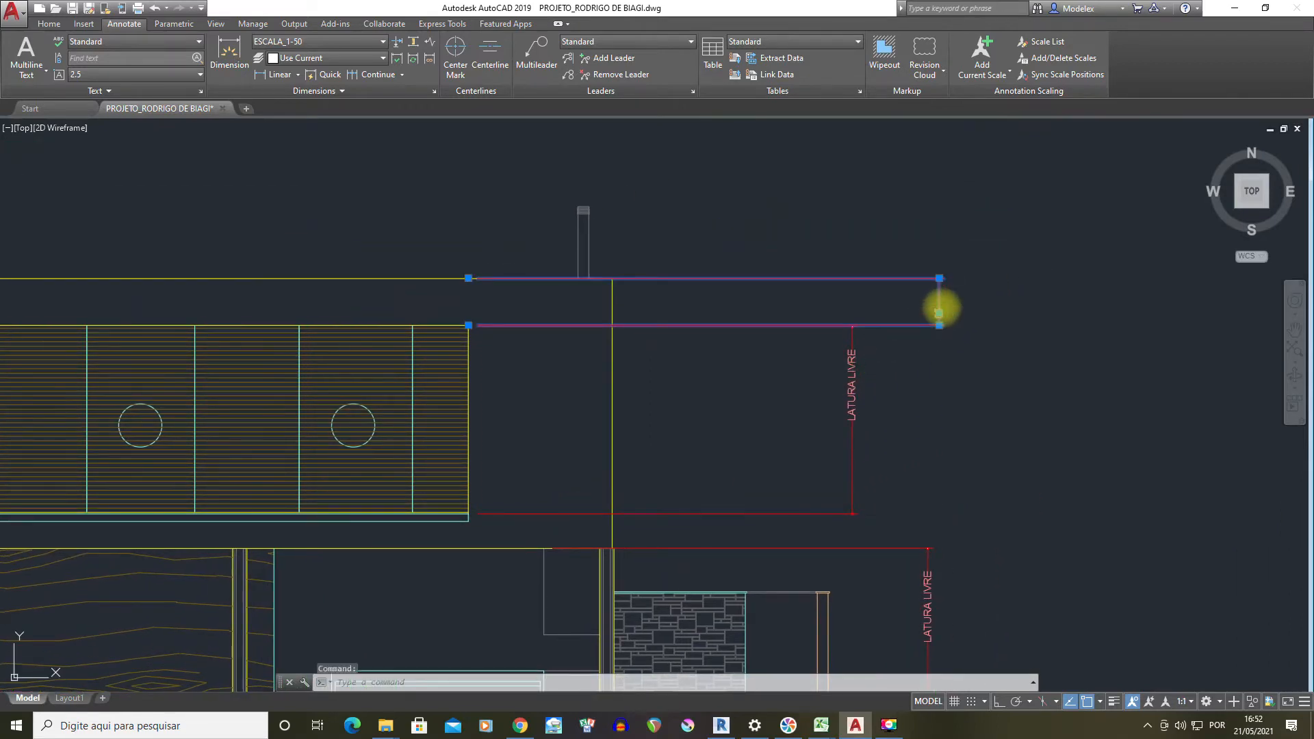
text(PLATIBANDA)
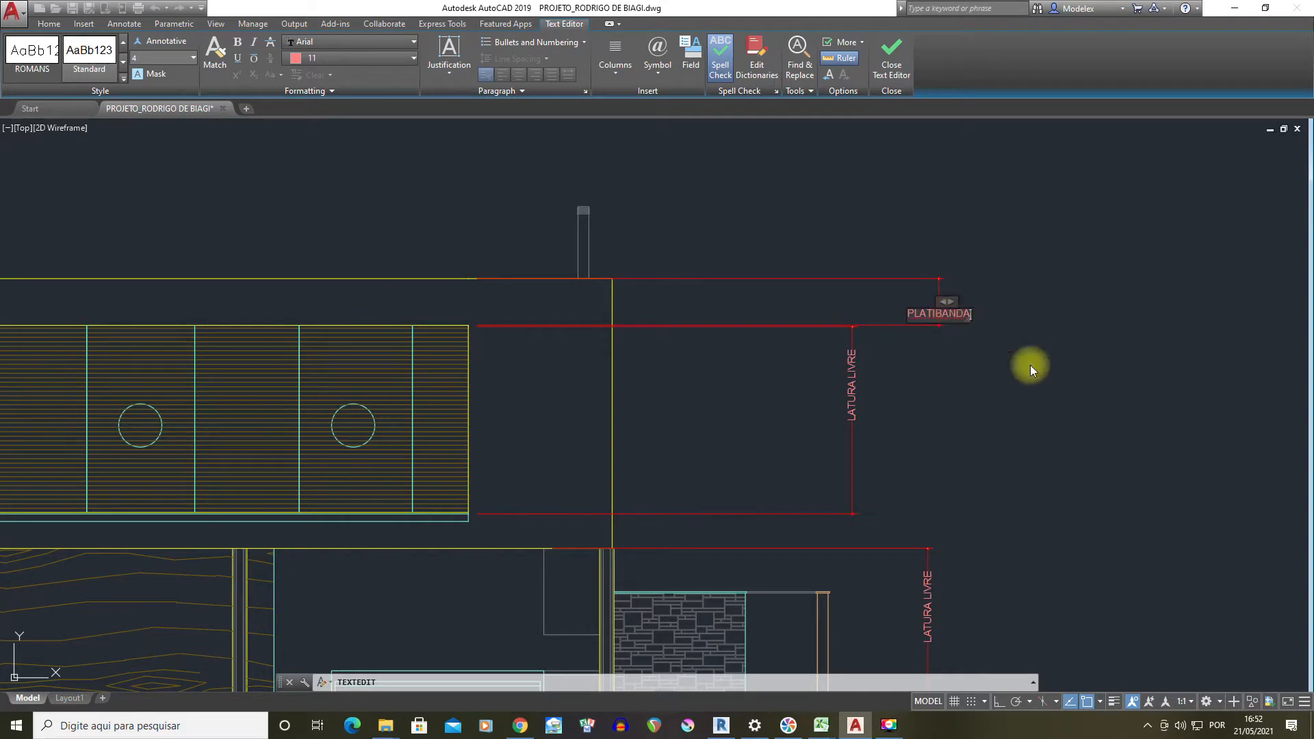
click(1032, 369)
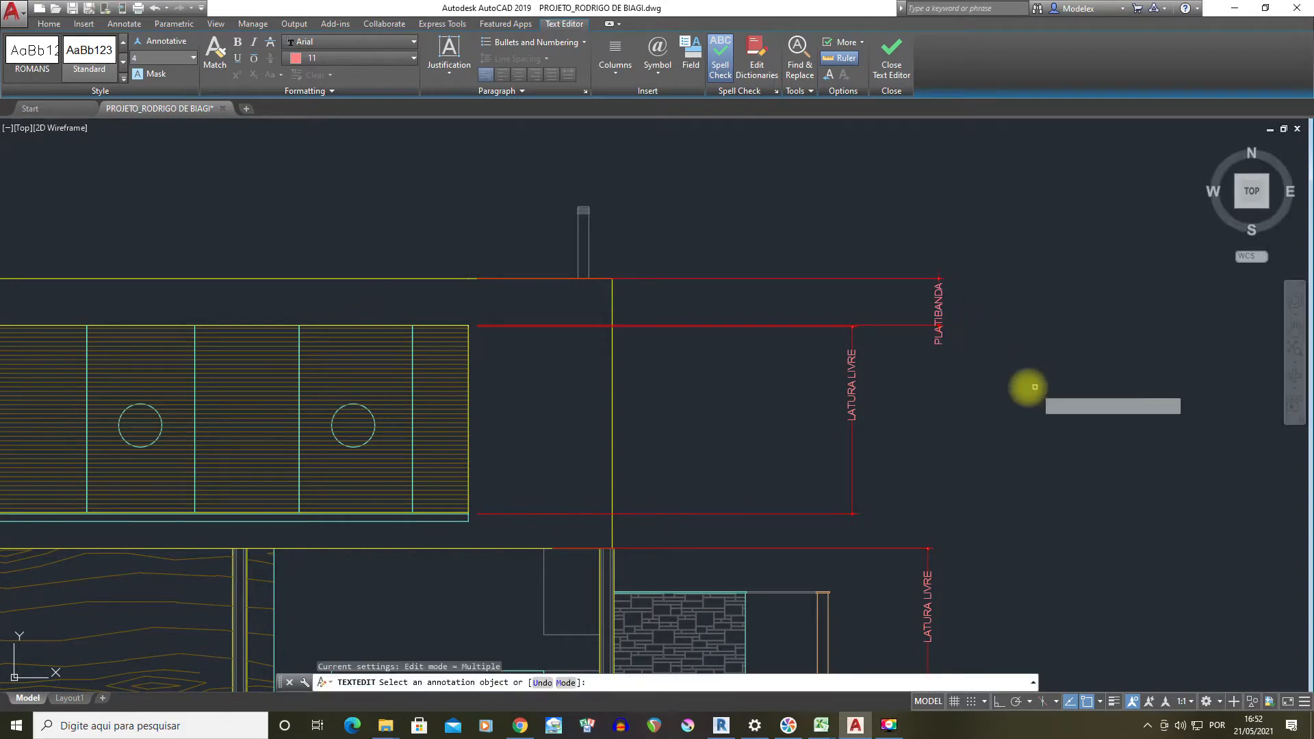
key(Escape)
Move the PLATIBANDA text up and outside its dimension line, connected by a leader
click(939, 313)
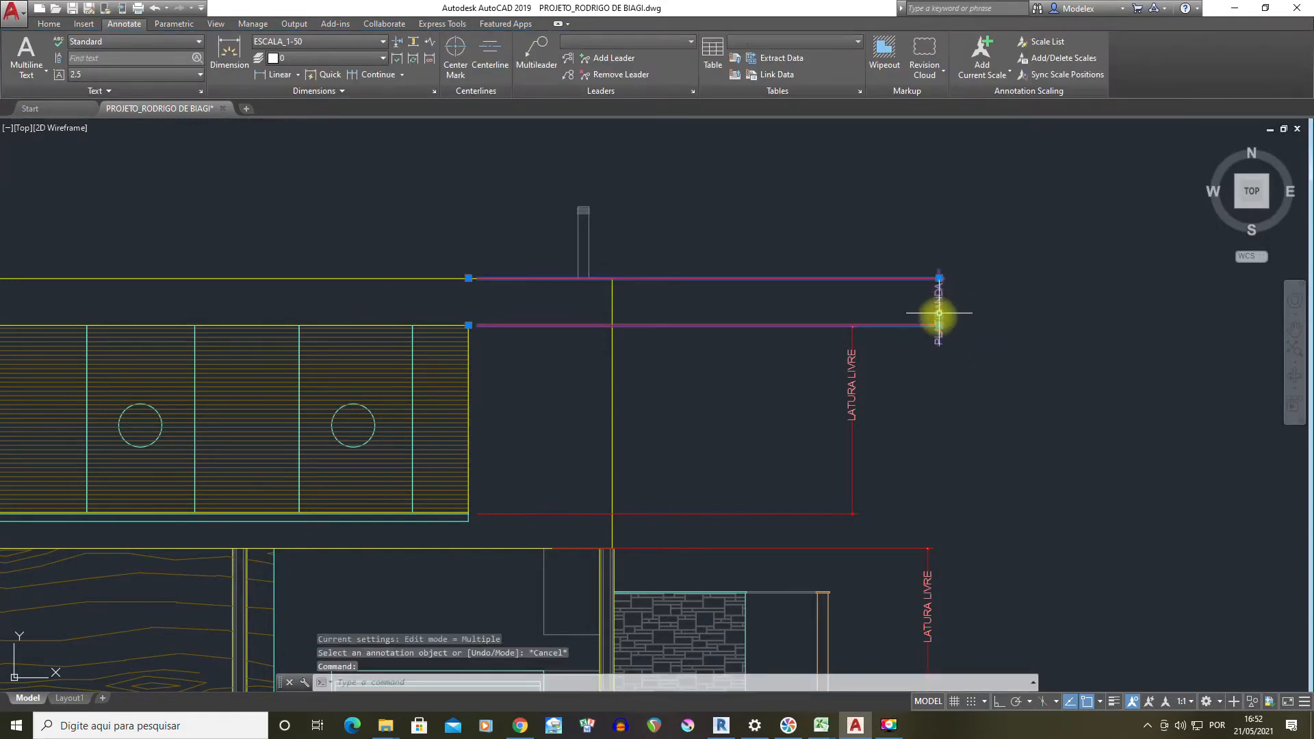
click(940, 312)
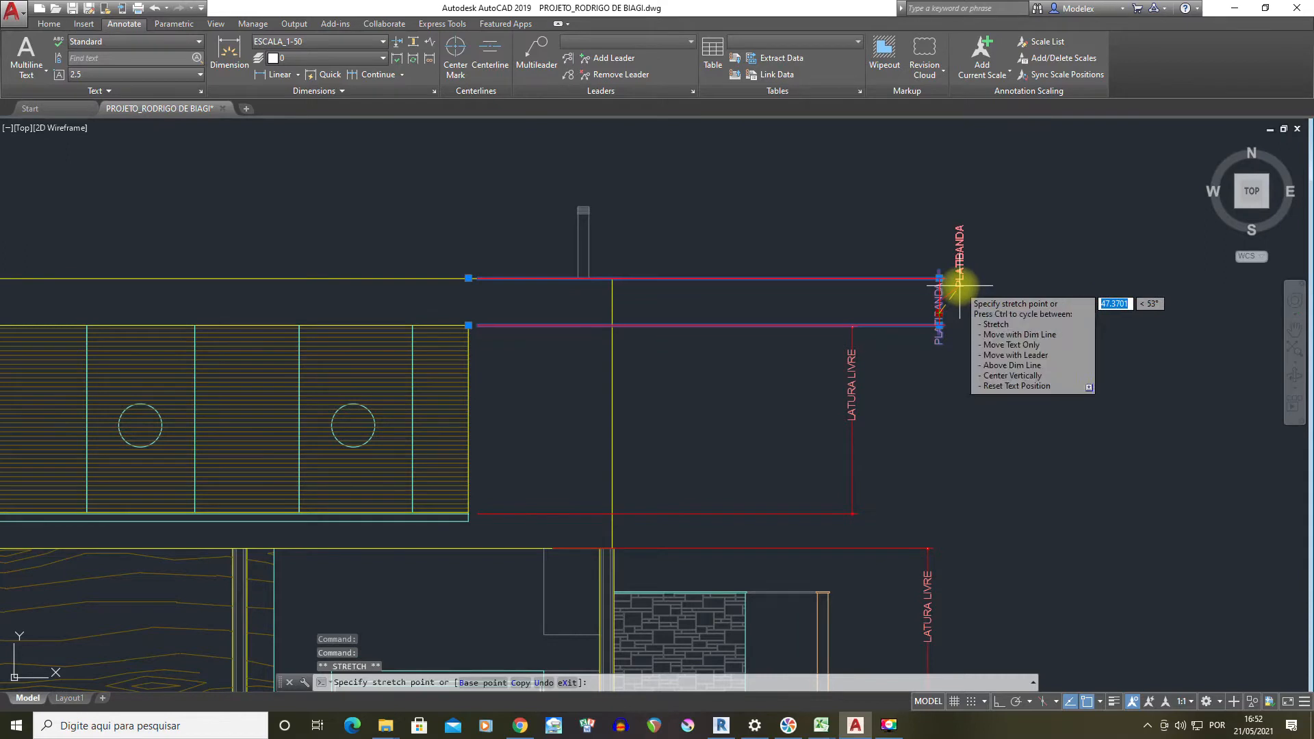
click(956, 285)
key(Escape)
middle_drag(476, 329, 693, 328)
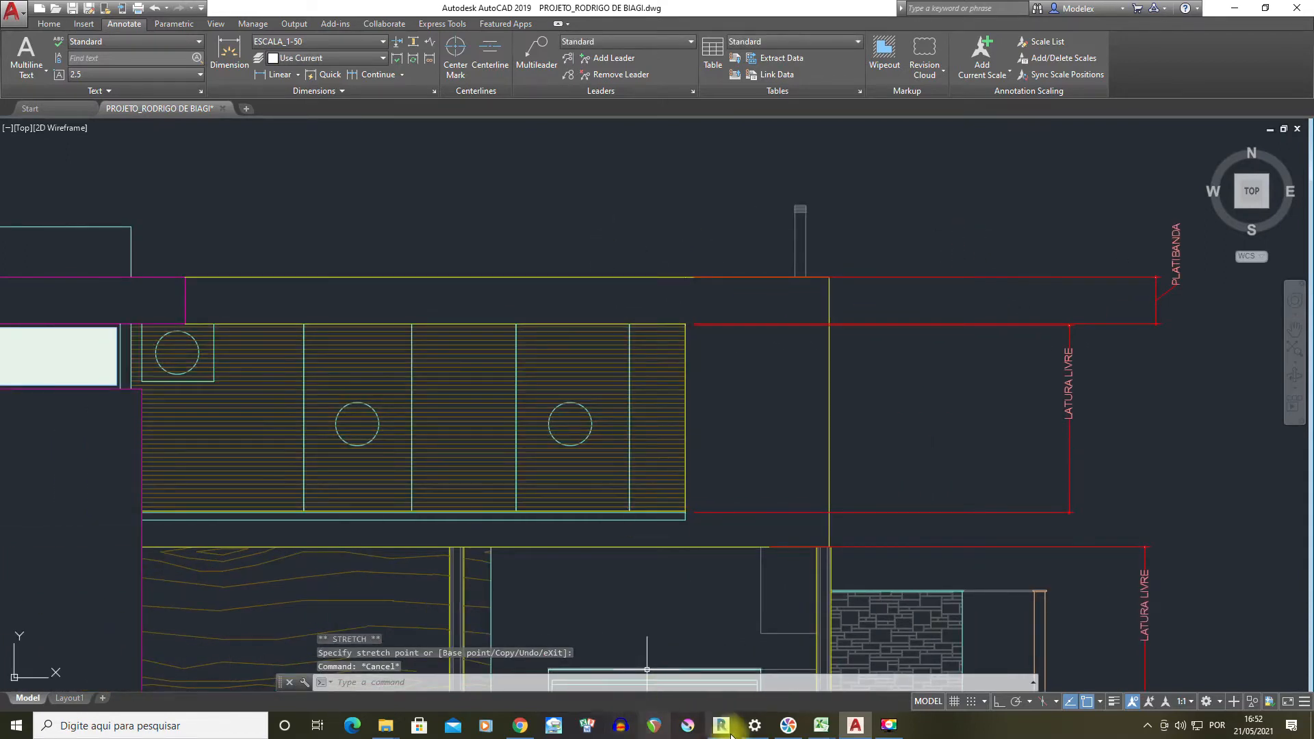
Switch to the Excel spreadsheet and examine the ALTURA PLATIBANDA and ALTURA CAIXA DAGUA columns
mouse_move(823, 724)
click(850, 646)
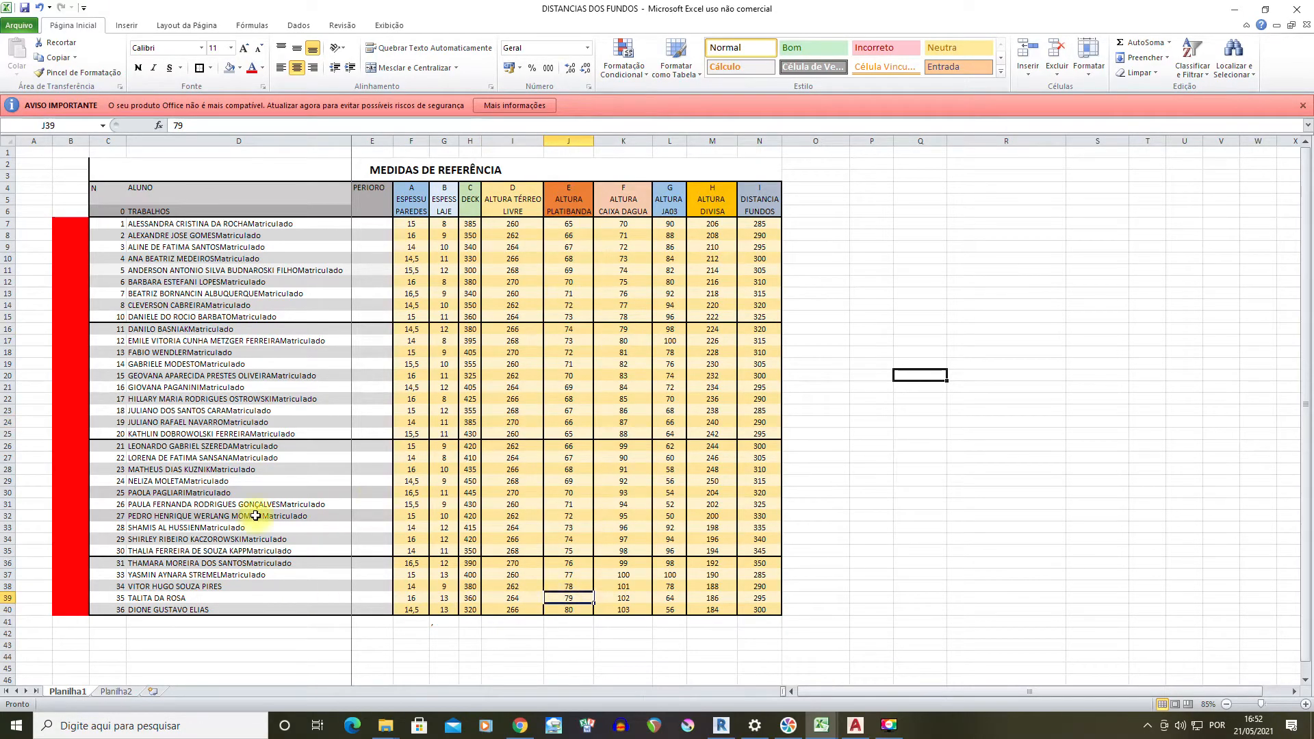
click(186, 528)
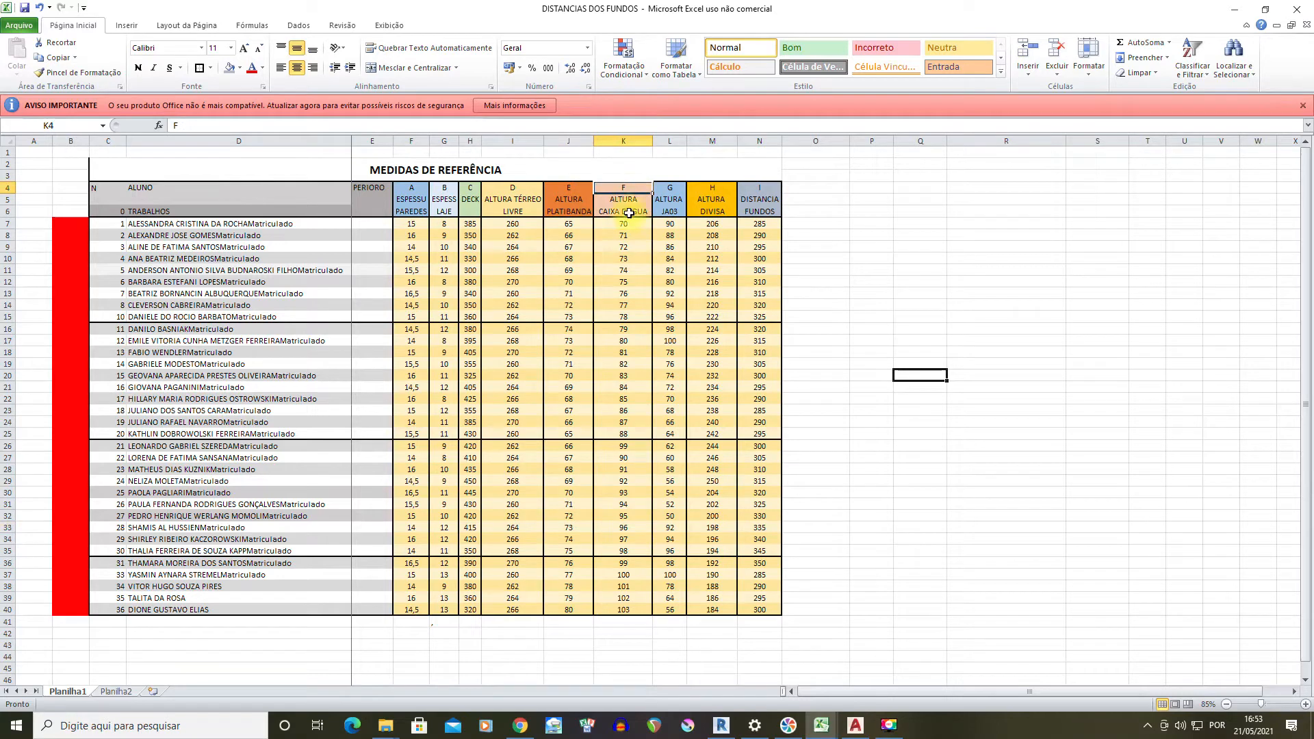
drag(626, 194, 624, 448)
click(629, 352)
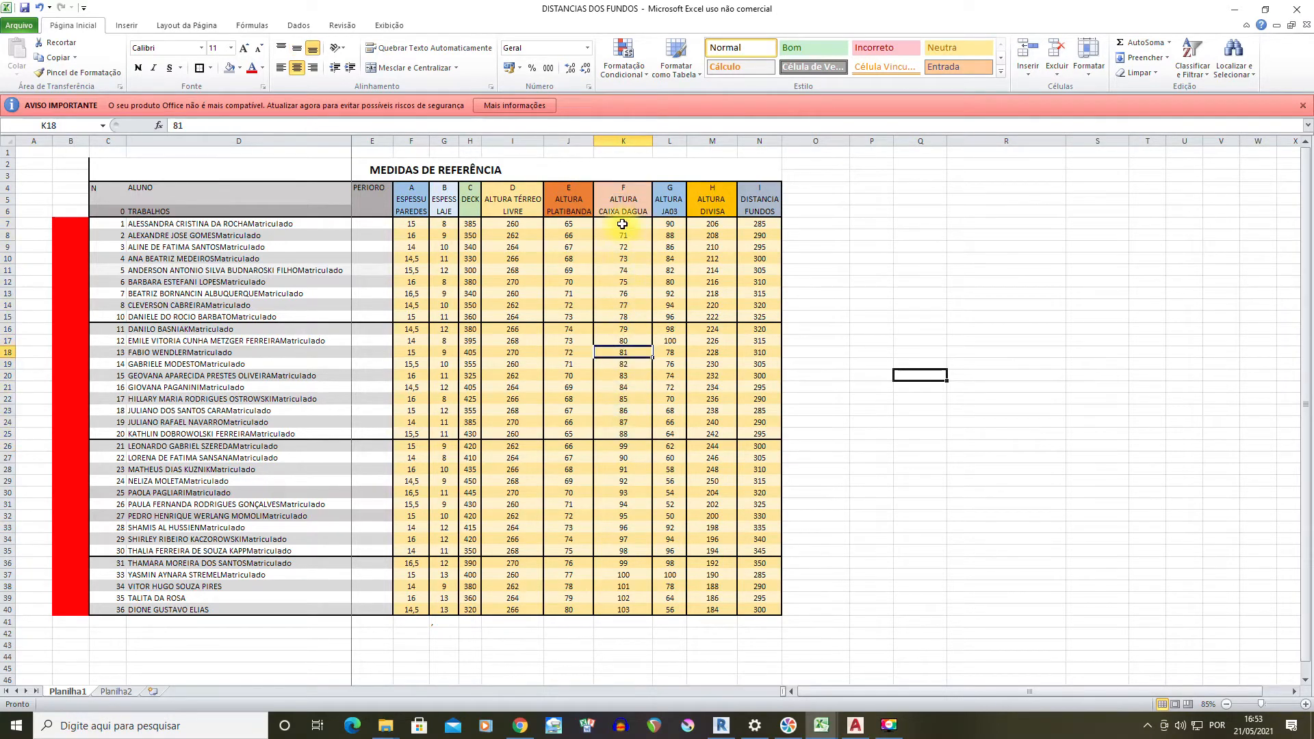
Return to the AutoCAD elevation and highlight the water tank outline above the roof
click(853, 729)
scroll(567, 375, down, 3)
scroll(506, 362, up, 3)
click(568, 370)
click(287, 313)
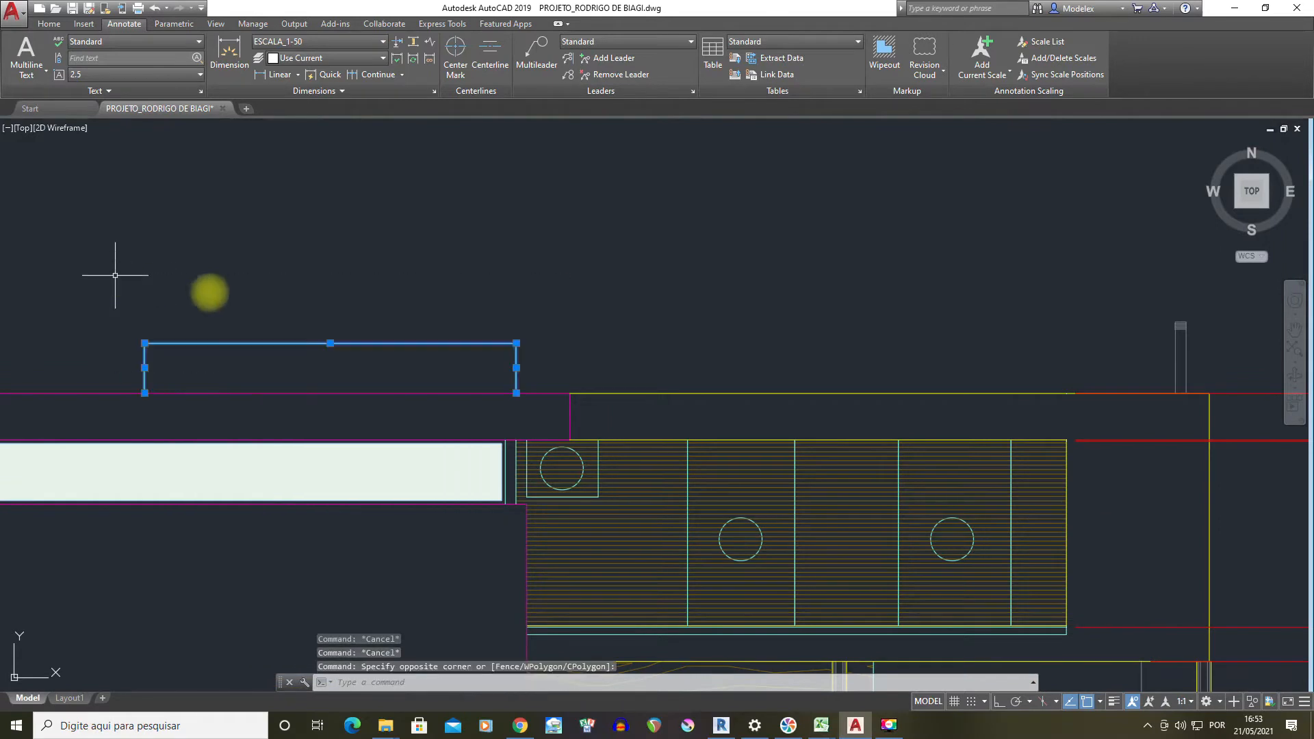
middle_drag(457, 331, 572, 332)
key(Escape)
Try to stretch the upper edge of the water tank outline upward
key(space)
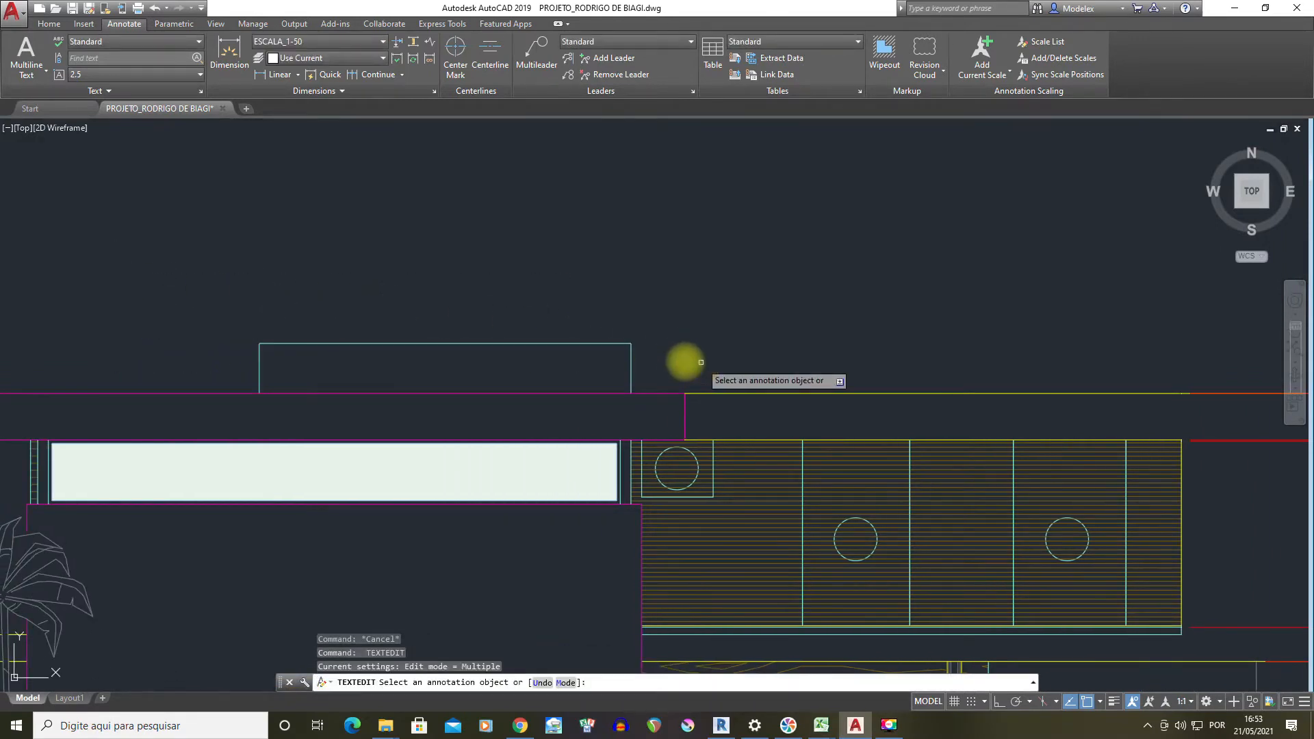
click(686, 361)
click(141, 251)
key(Escape)
text(s)
key(space)
click(681, 362)
click(141, 235)
key(space)
click(491, 296)
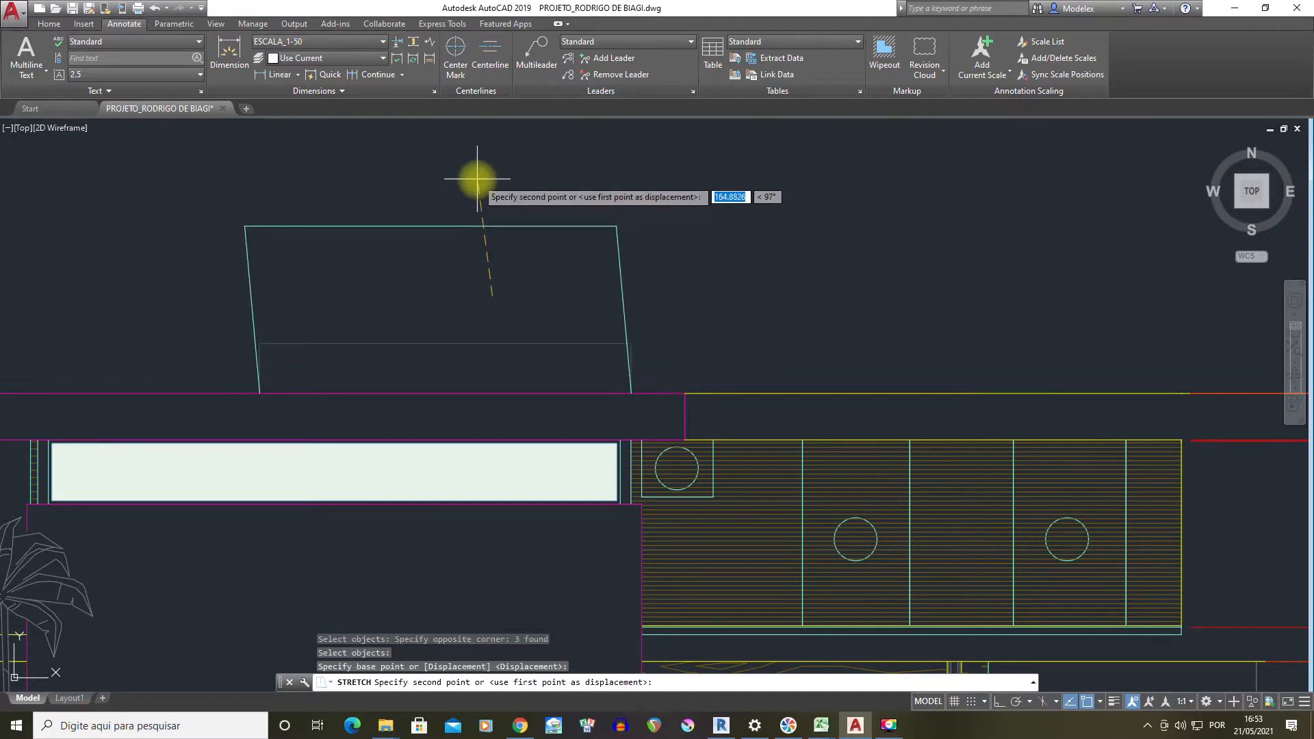
scroll(492, 195, down, 2)
key(Escape)
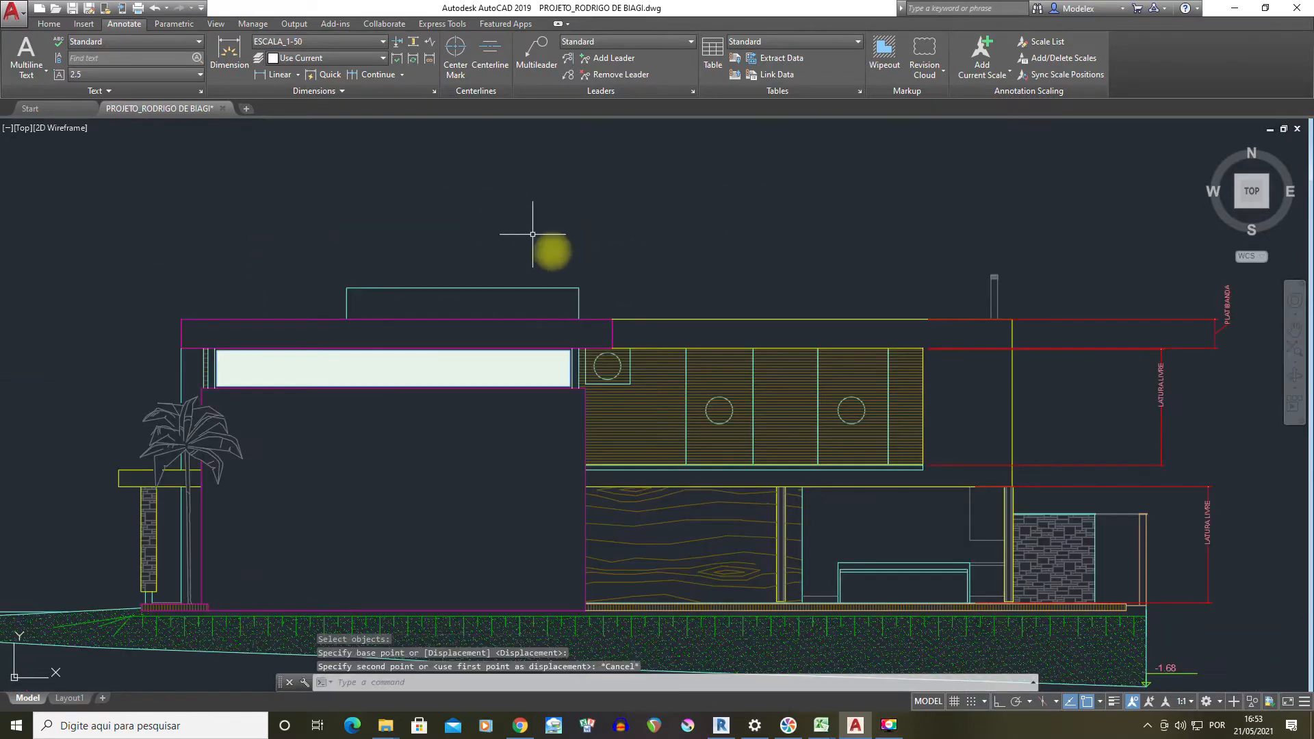
Dimension the water tank's height above the roof in ELEVAÇÃO 02, placing the dimension beside the tank
scroll(582, 274, down, 4)
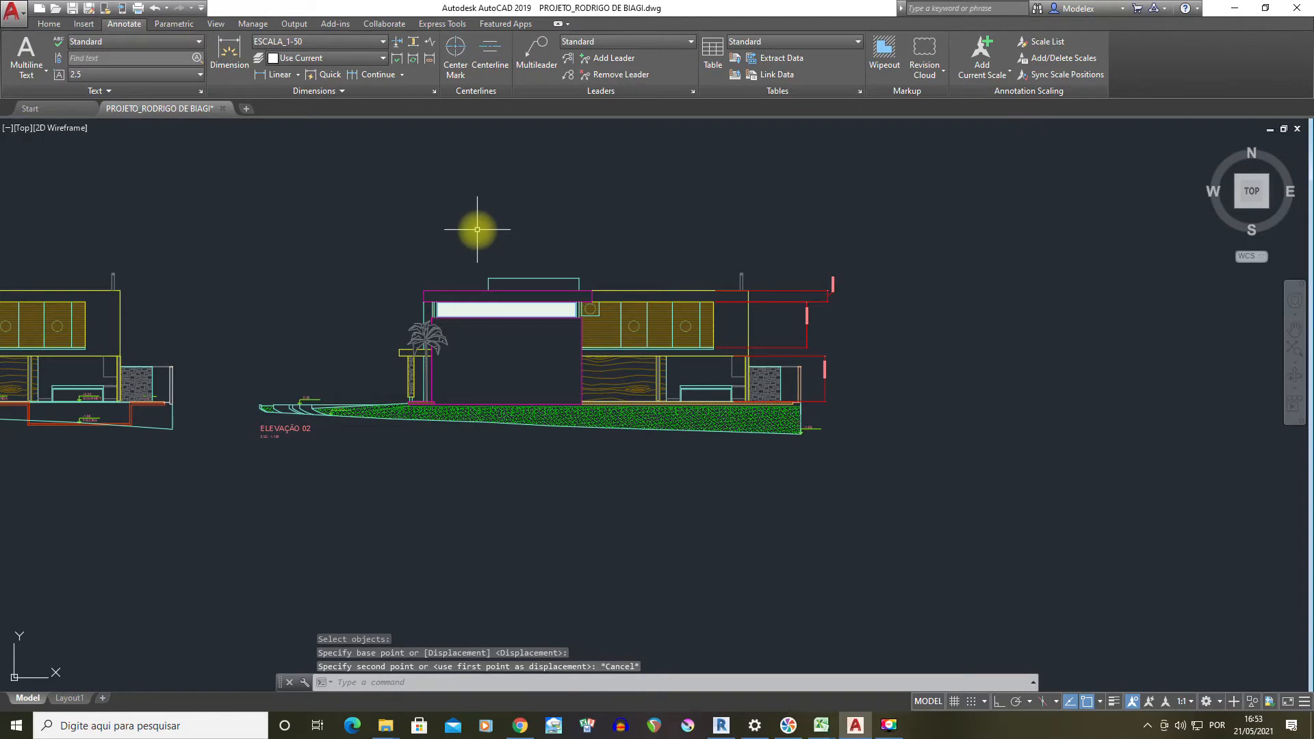
scroll(771, 279, up, 1)
scroll(752, 322, up, 2)
click(229, 46)
scroll(557, 257, up, 2)
click(574, 274)
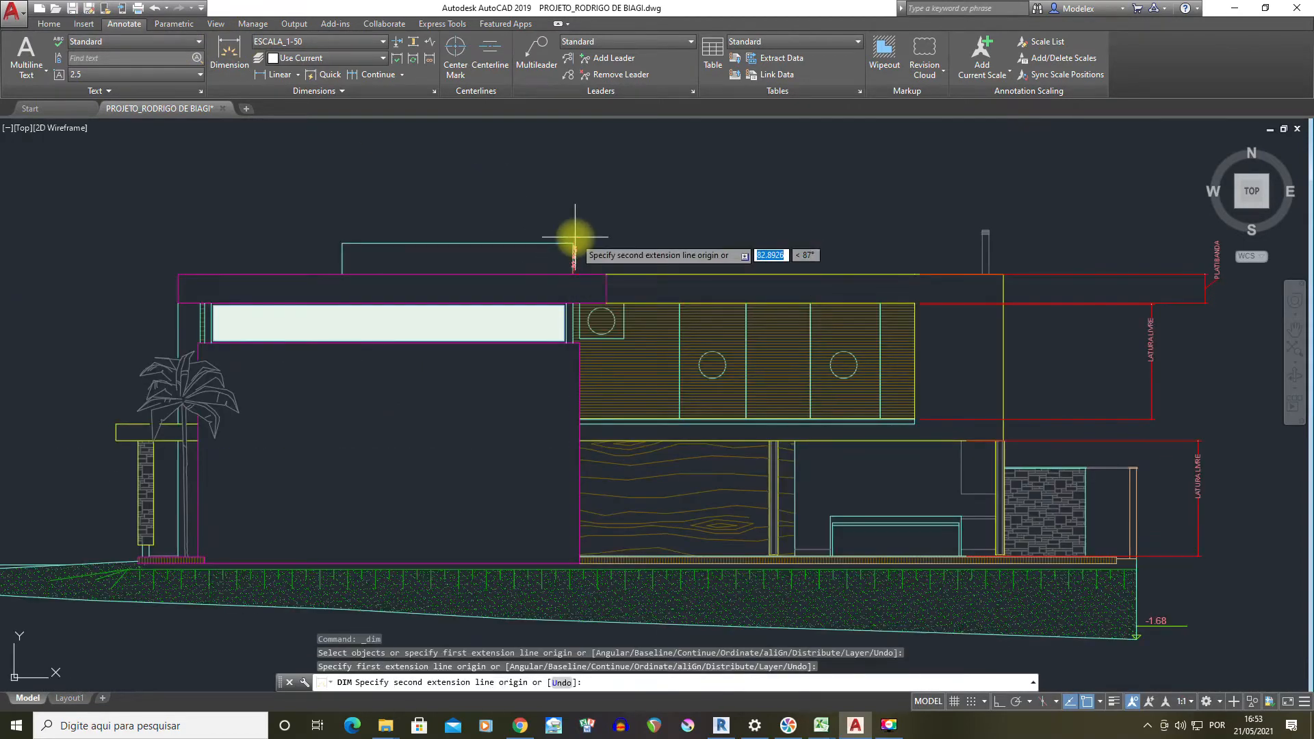
click(660, 274)
click(660, 242)
key(Escape)
scroll(660, 235, up, 2)
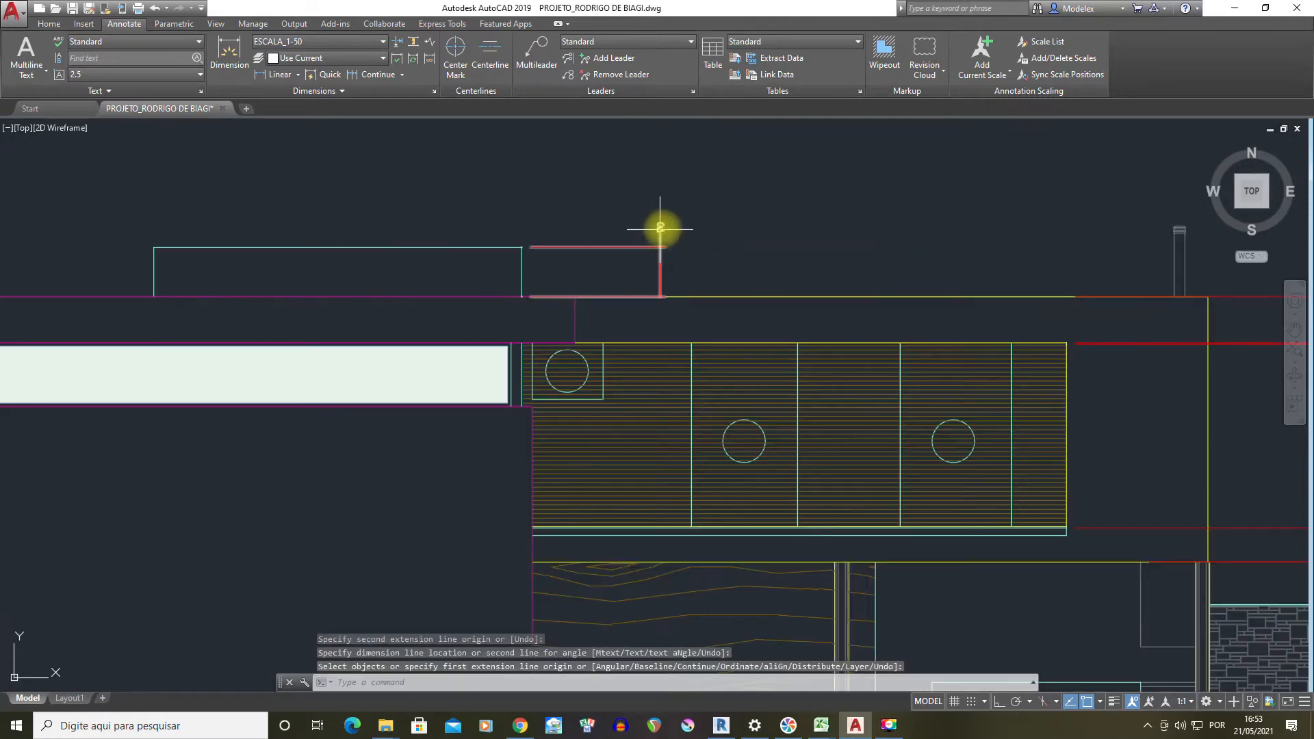
click(663, 227)
click(661, 227)
key(Escape)
key(Escape)
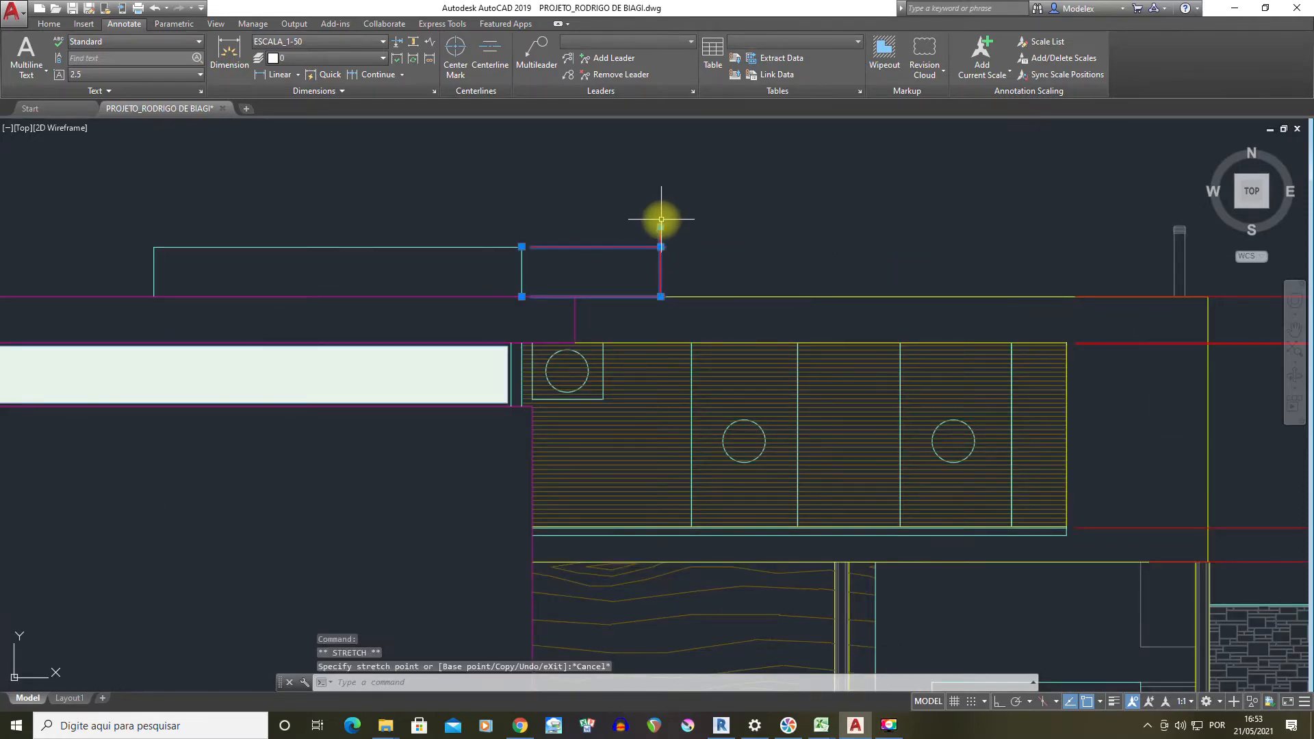
Replace the water tank dimension's text with CAIXA D'ÁGUA
scroll(651, 236, up, 3)
double_click(650, 236)
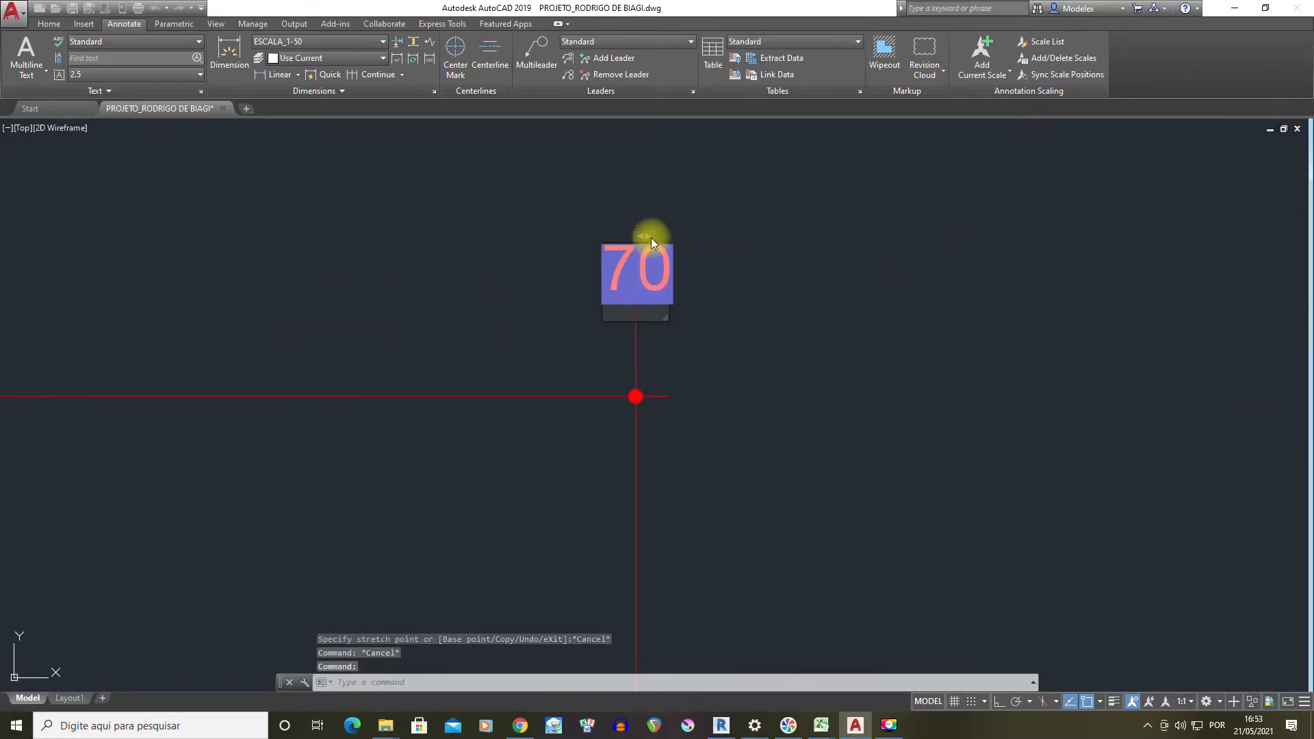
text(CAIXA D)
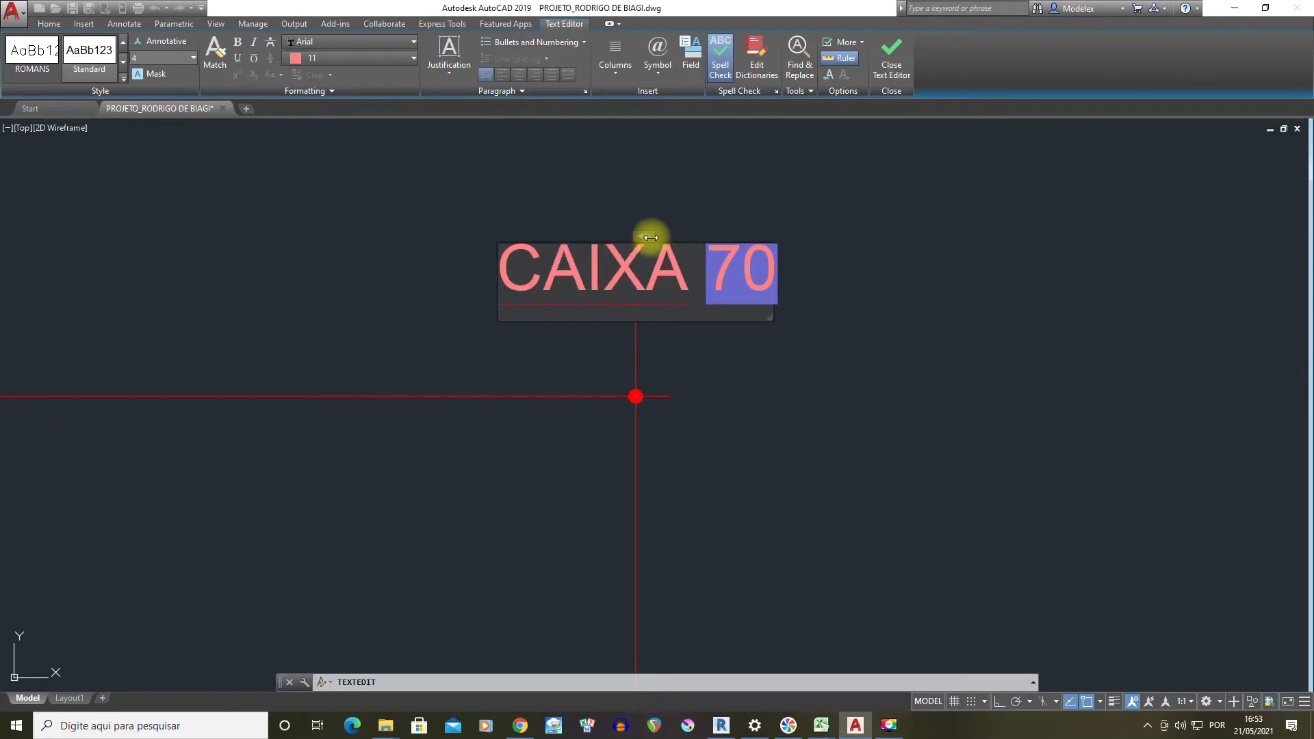
text(ÁGUA)
key(Delete)
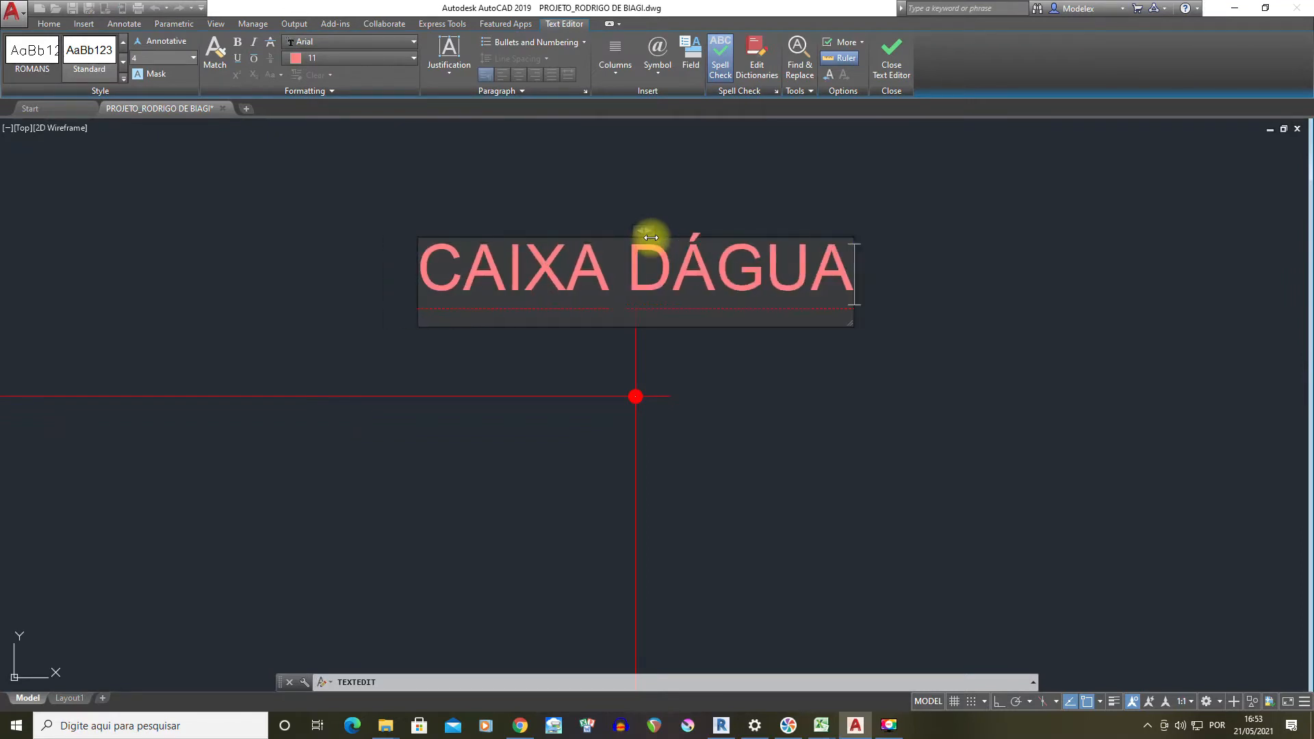
click(673, 274)
text(')
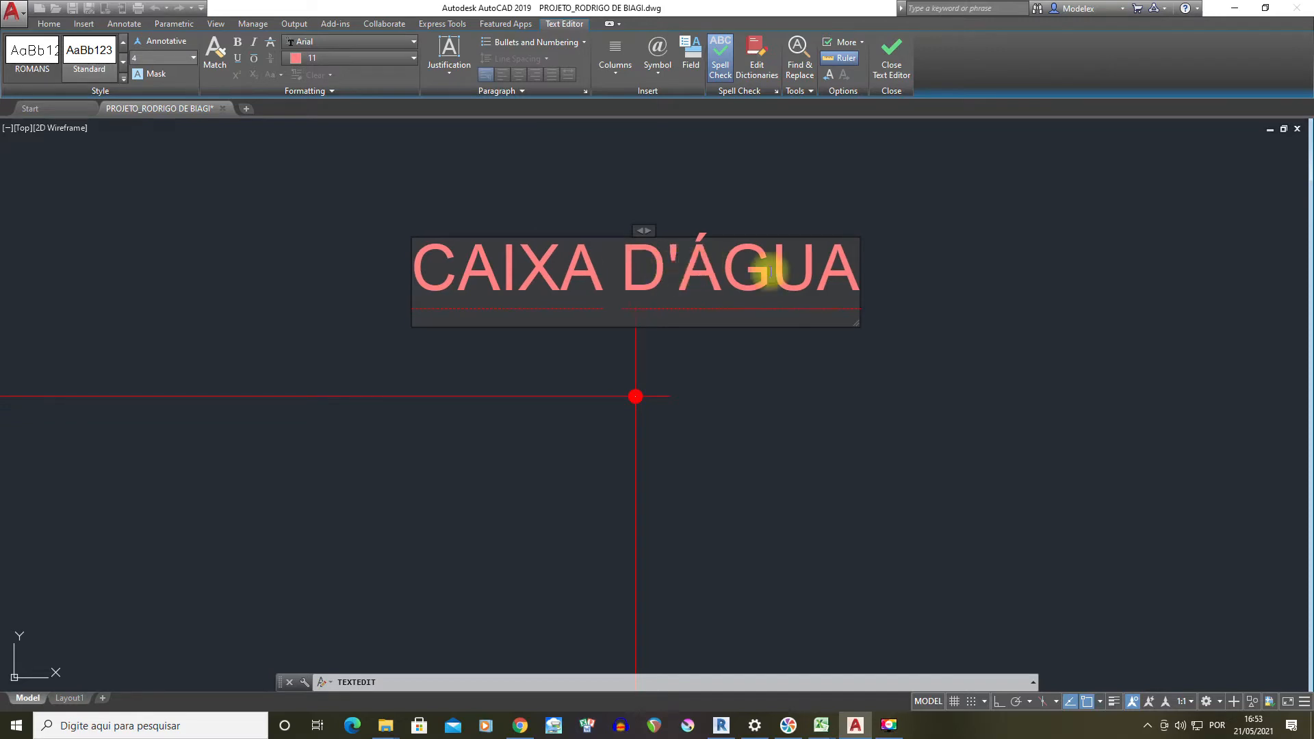
click(757, 361)
scroll(733, 329, down, 3)
key(Escape)
Reposition the CAIXA D'ÁGUA label away from its dimension line, up and outward, with a leader
click(723, 315)
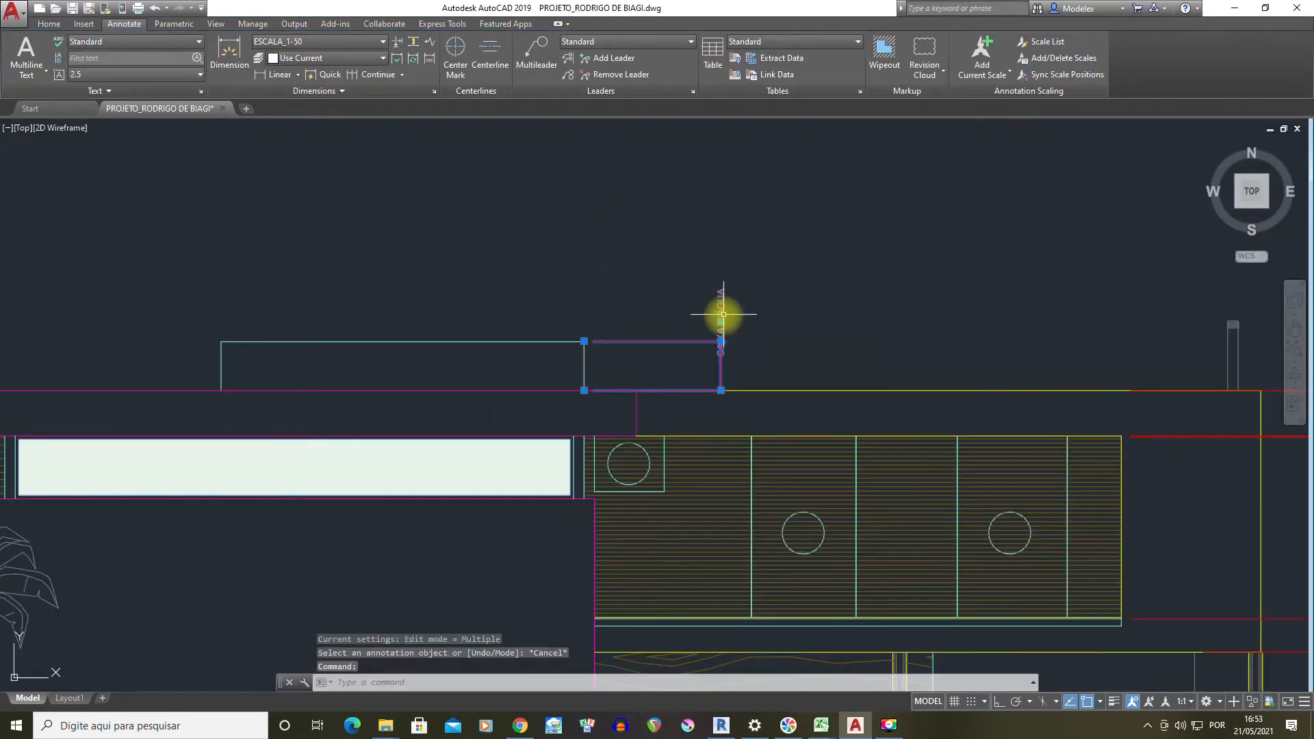
click(721, 322)
key(Escape)
Move the parapet and two clear-height dimensions horizontally outward, clear of the building in ELEVAÇÃO 02
scroll(760, 288, down, 5)
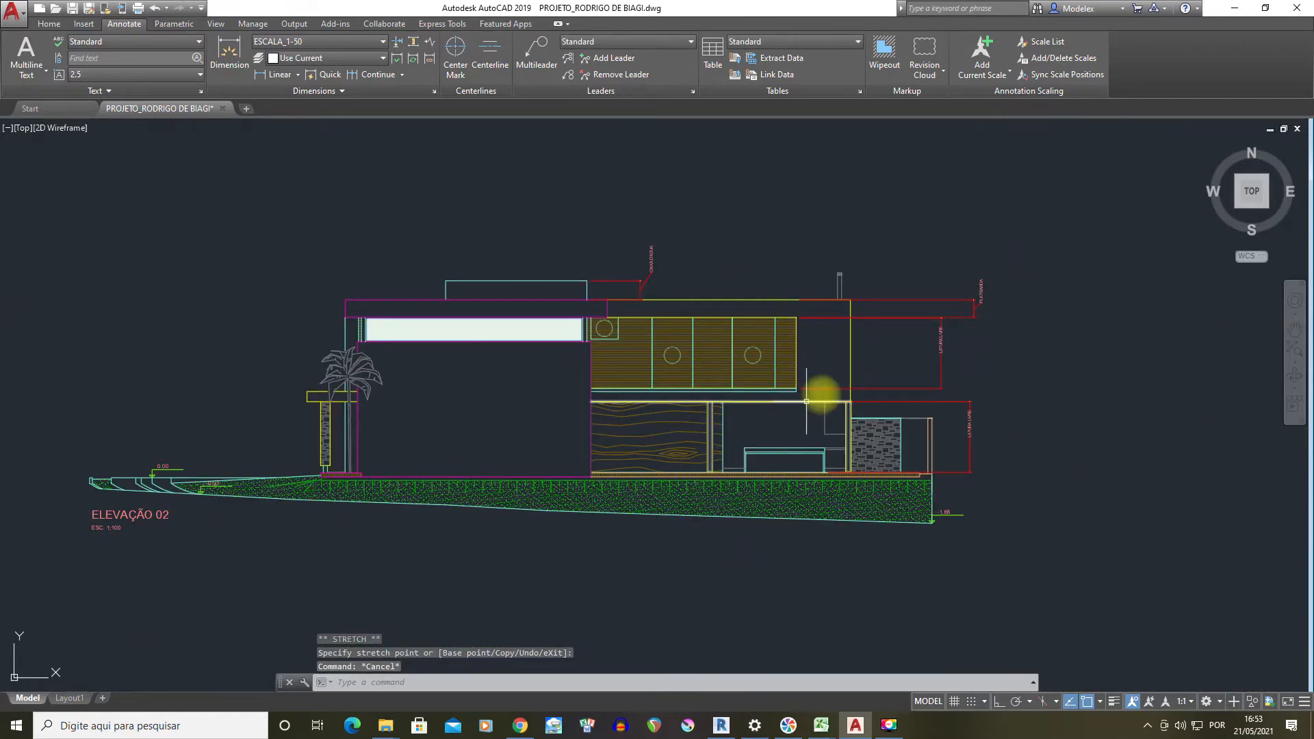
click(998, 454)
click(938, 243)
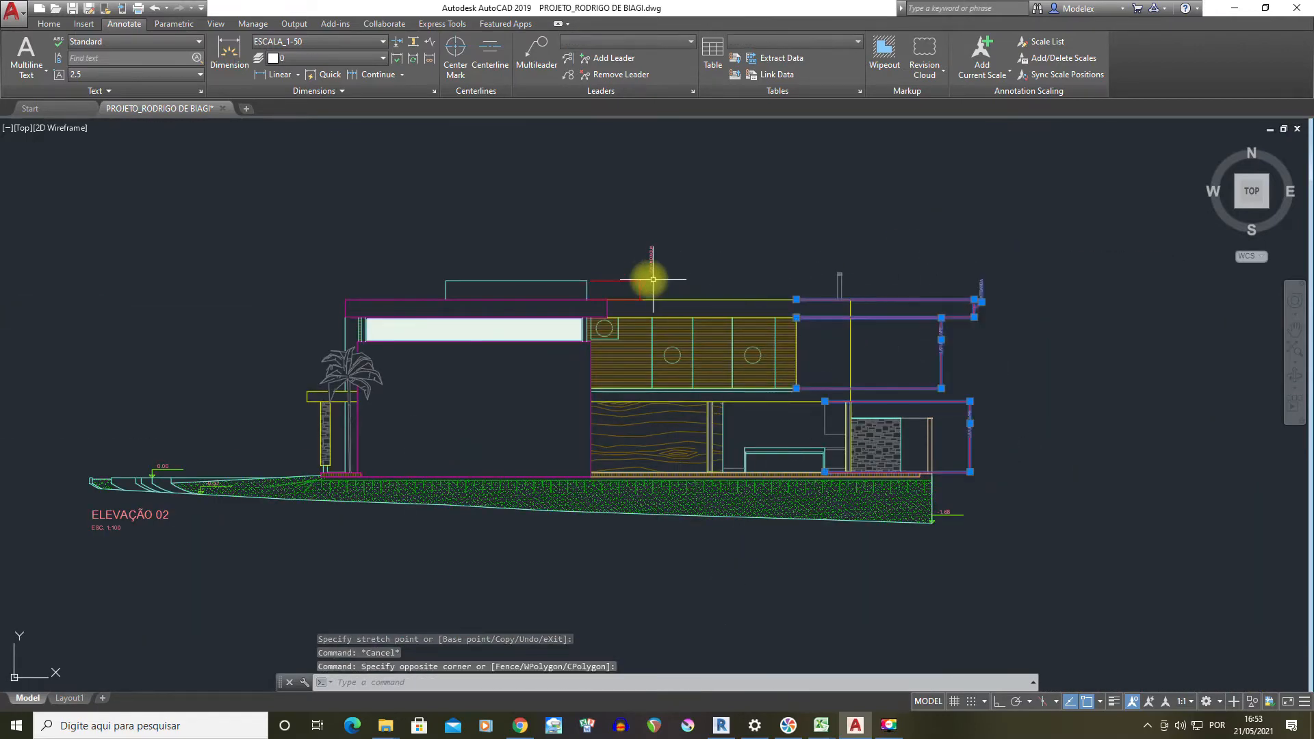
text(M)
key(Return)
click(875, 243)
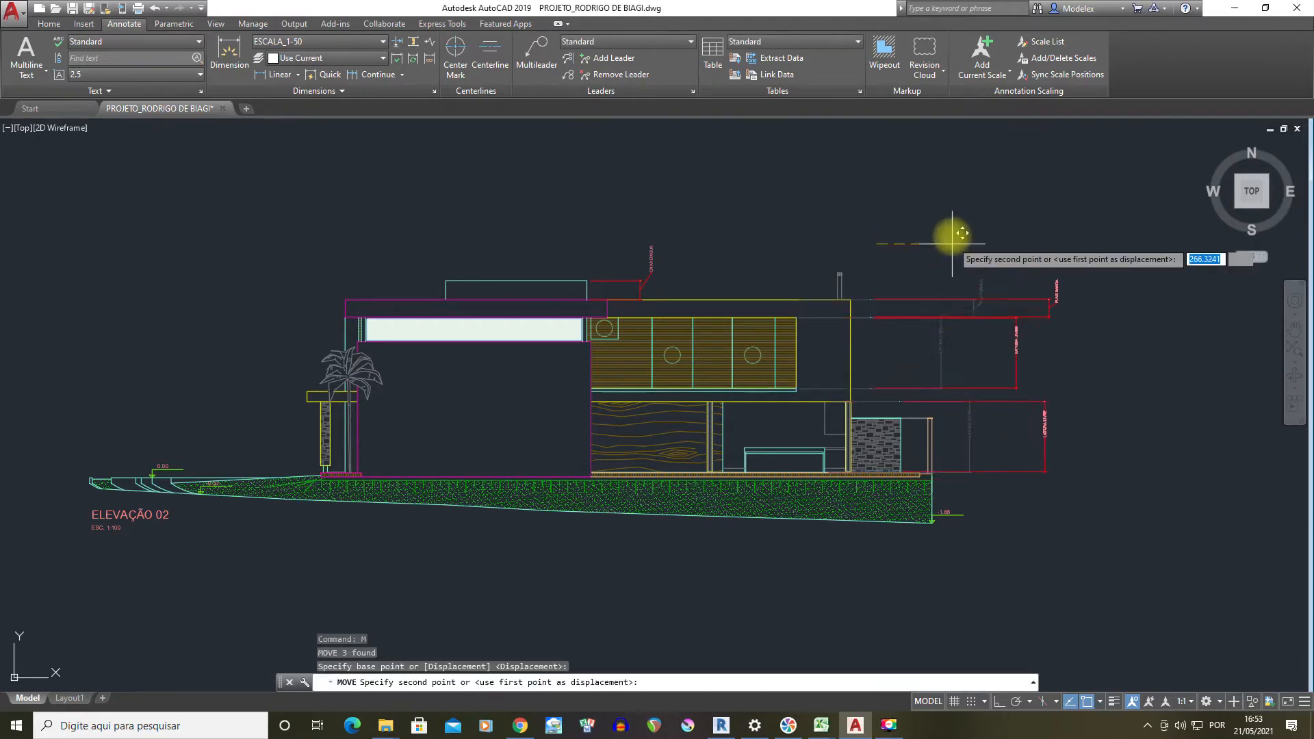
click(949, 244)
key(Escape)
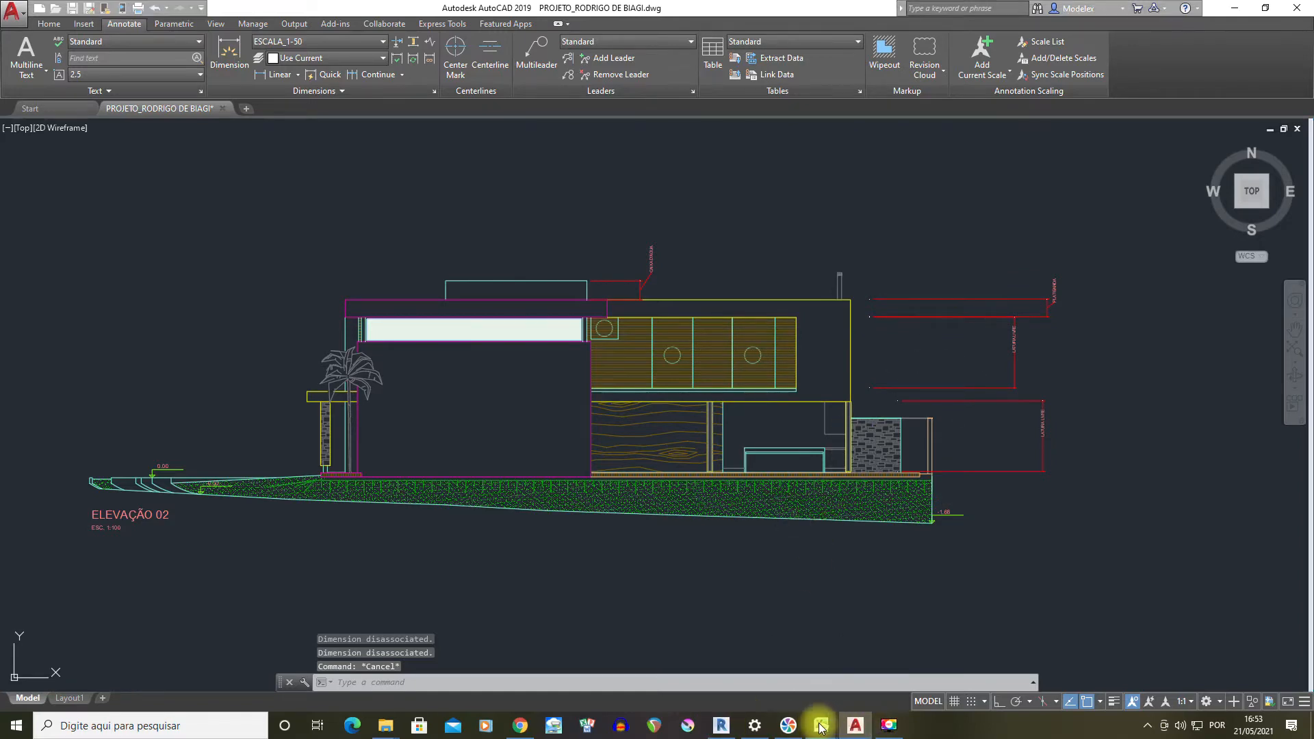
Switch to the Excel spreadsheet and highlight the ALTURA JA03 heading and all of its column values
mouse_move(821, 725)
click(876, 651)
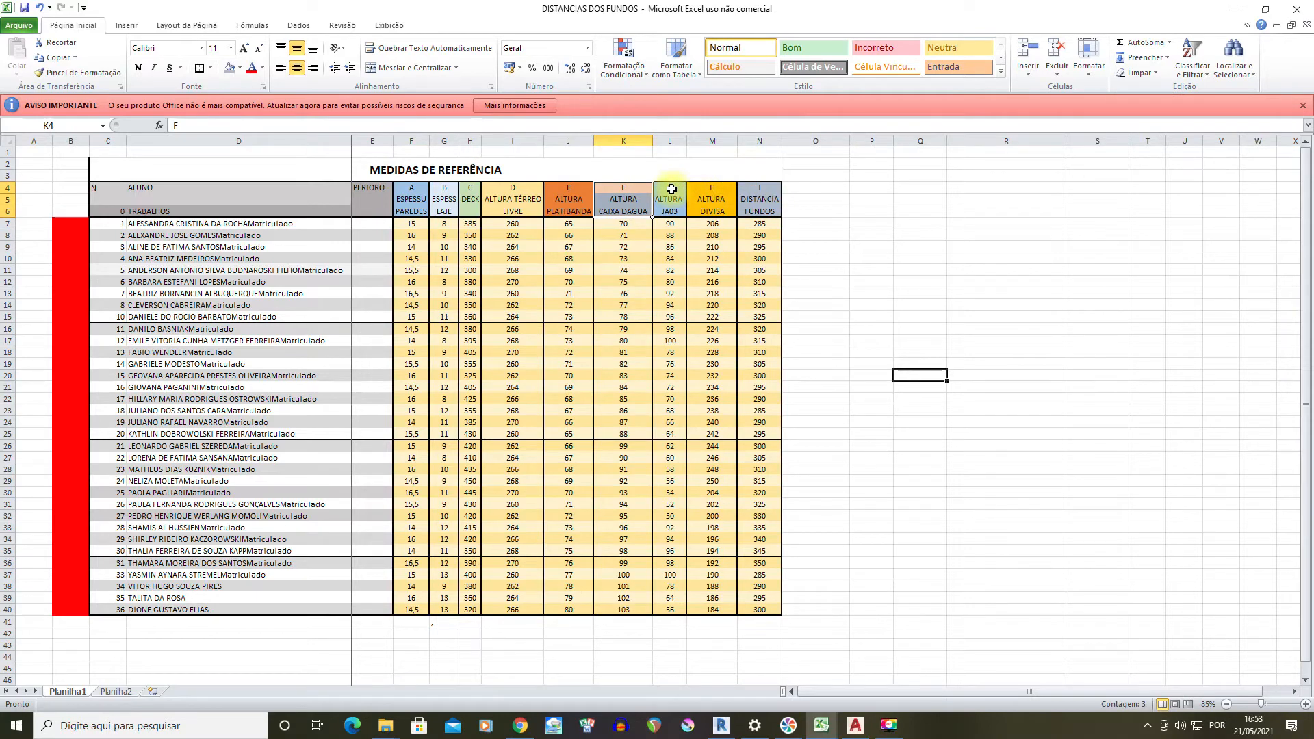
drag(672, 187, 672, 215)
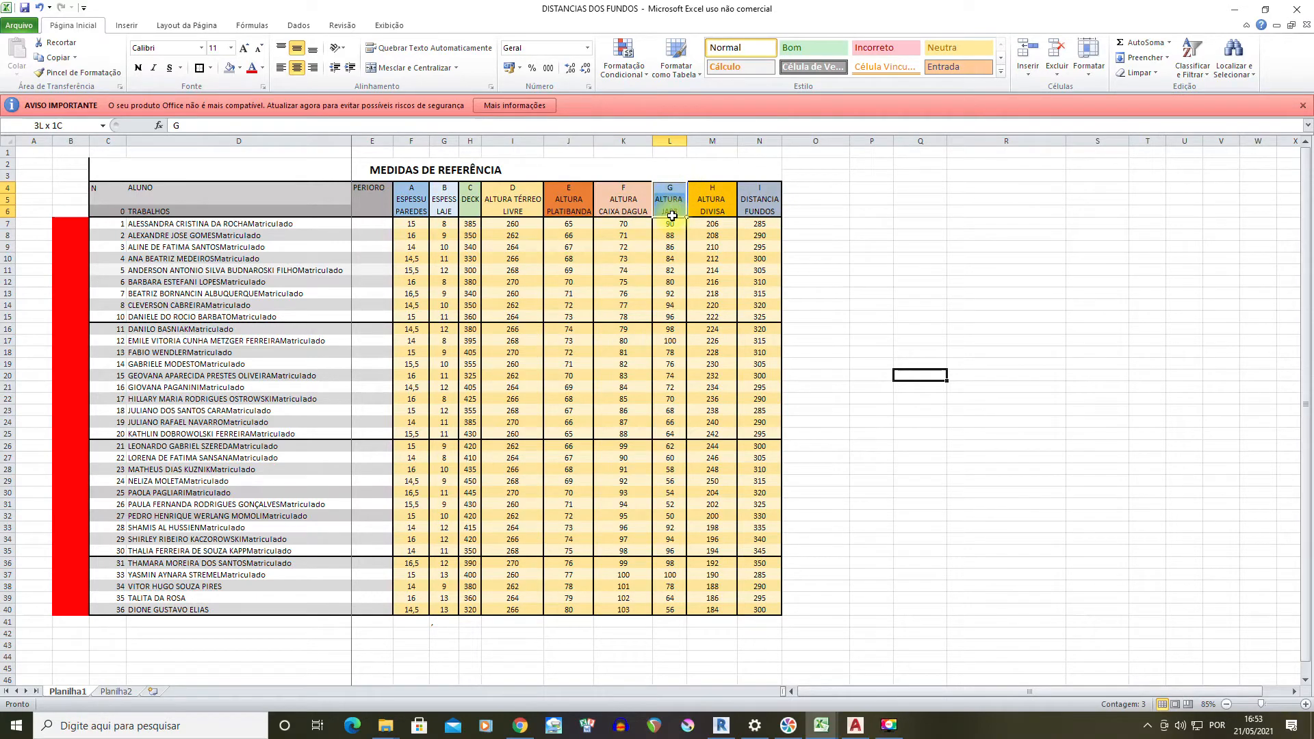
drag(672, 229, 676, 612)
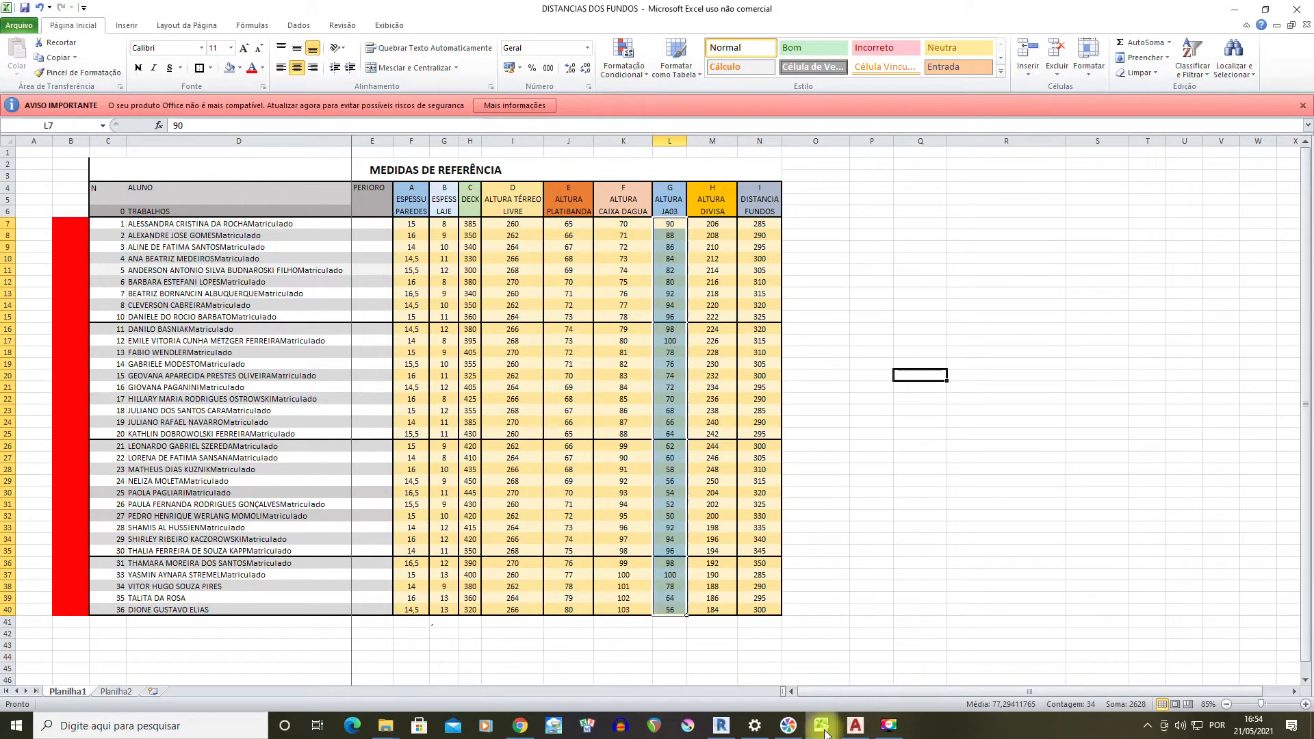
Return to the AutoCAD drawing and highlight the long upper-floor window in ELEVAÇÃO 02
click(855, 725)
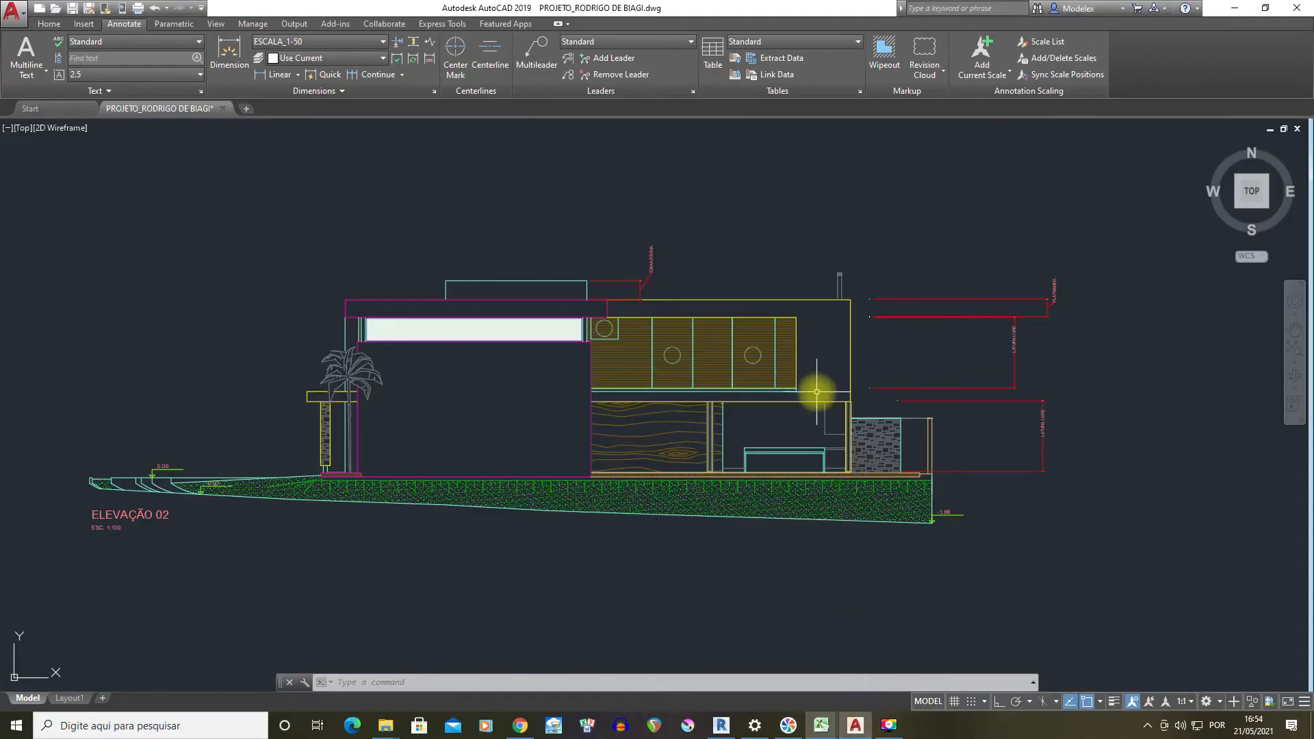
key(Escape)
key(Escape)
scroll(536, 328, down, 3)
scroll(674, 322, up, 5)
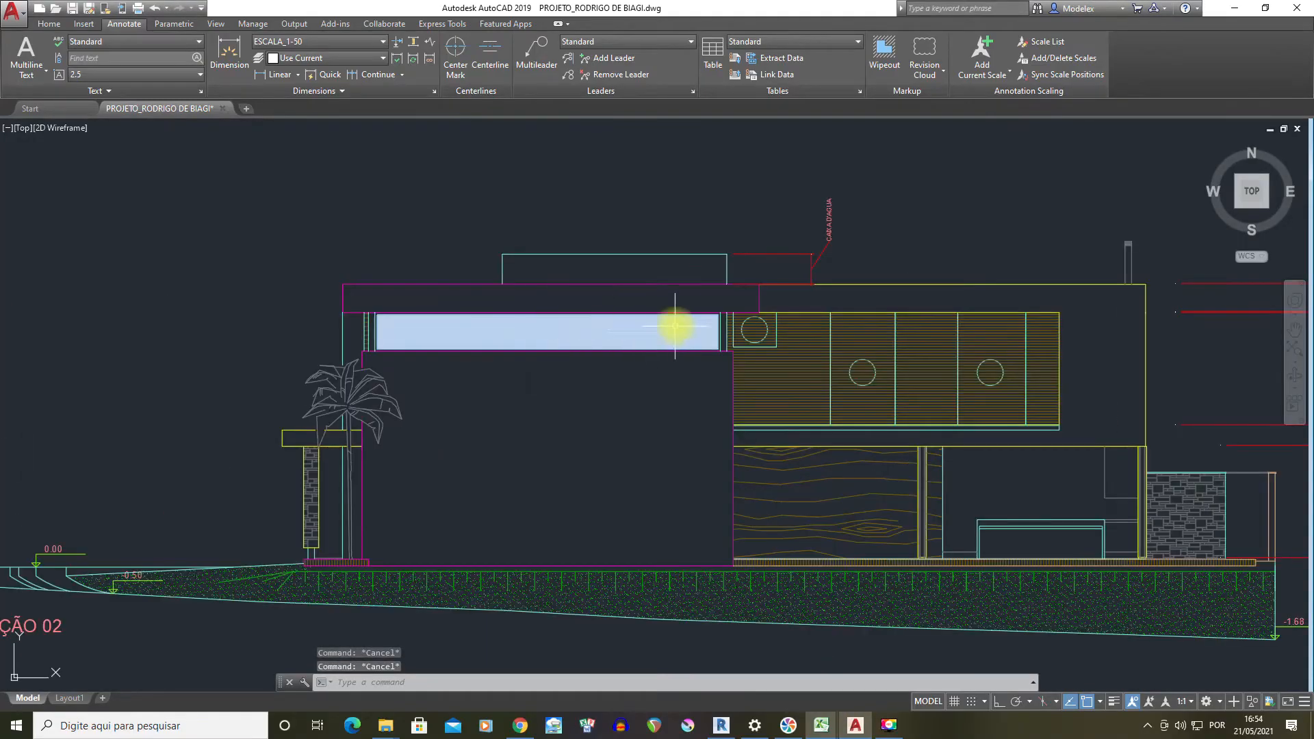
click(340, 298)
click(748, 358)
scroll(748, 358, down, 2)
key(Escape)
Look through the section drawings and locate the window tagged JA3 in CORTE AA
middle_drag(489, 354, 1032, 329)
middle_drag(278, 339, 775, 339)
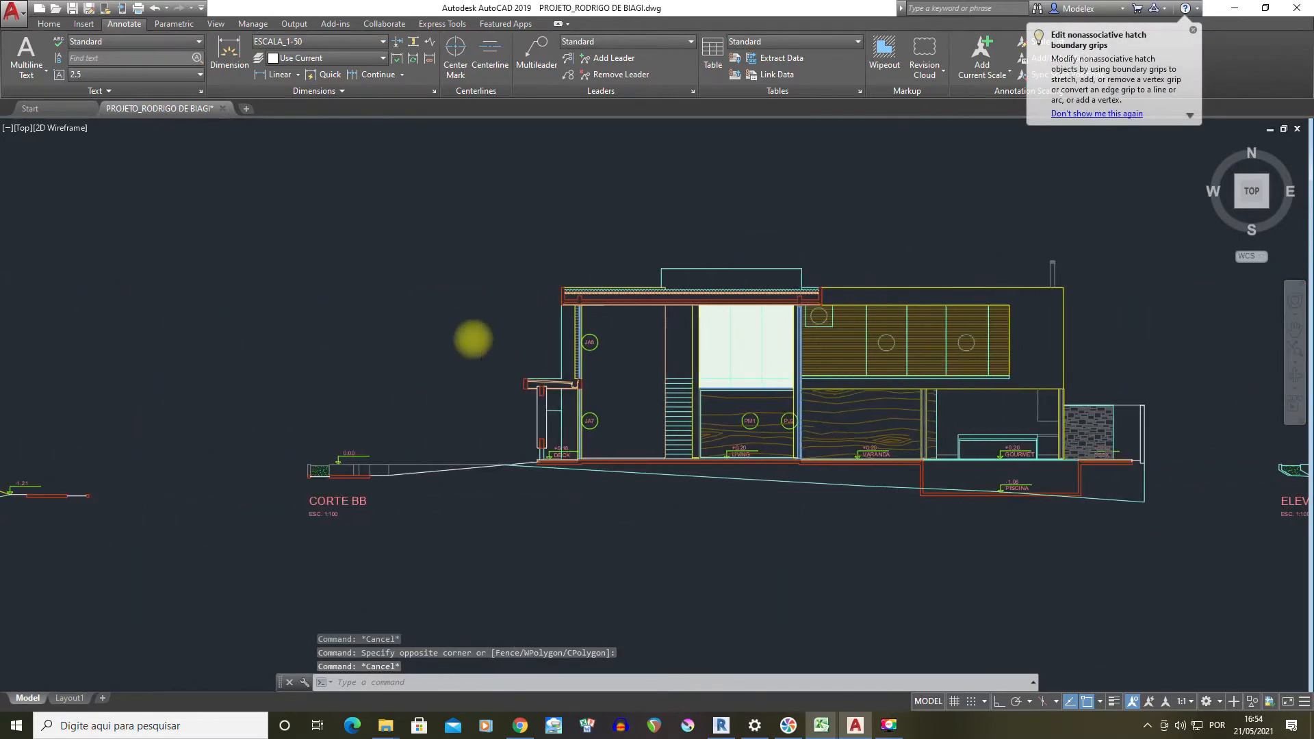
scroll(472, 339, down, 3)
scroll(367, 293, up, 8)
scroll(329, 235, up, 4)
click(354, 199)
click(660, 439)
key(Escape)
middle_drag(439, 369, 541, 422)
Measure the height of the JA3 window opening from the sill to the underside of the roof edge
text(di)
key(Return)
click(553, 427)
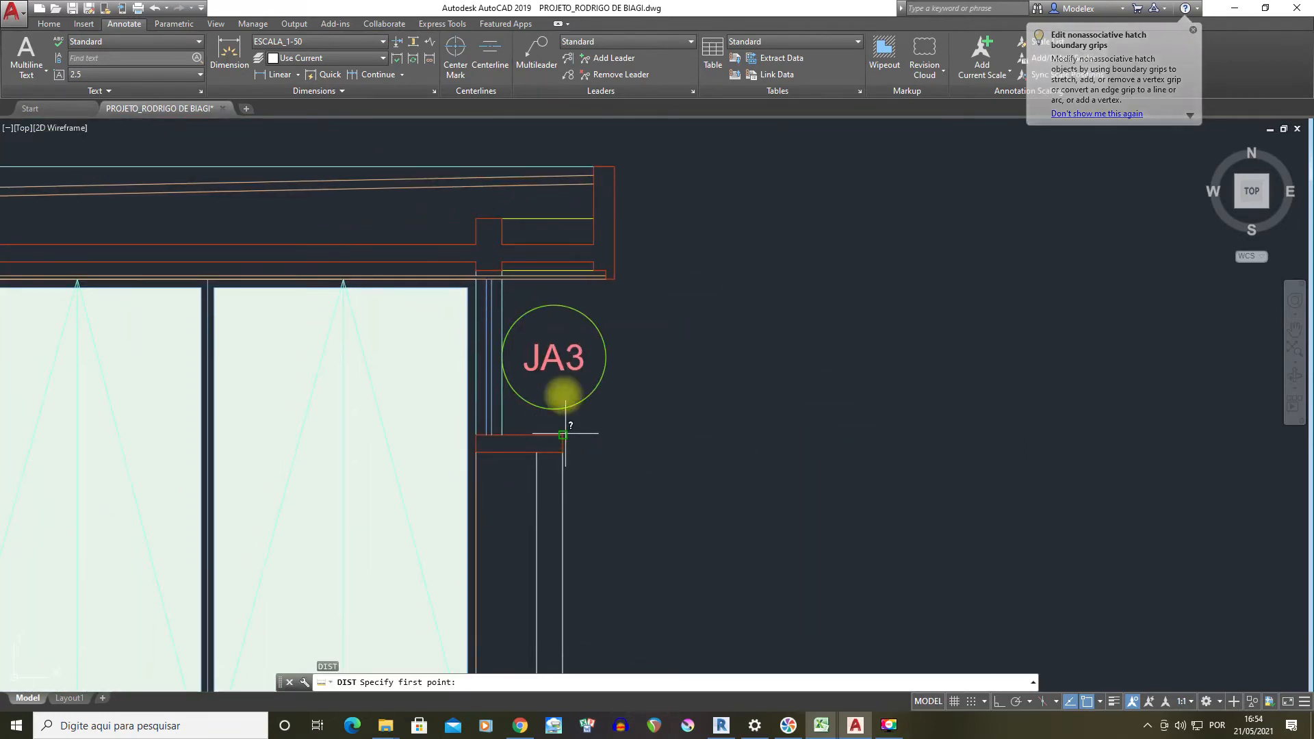
click(558, 279)
key(Return)
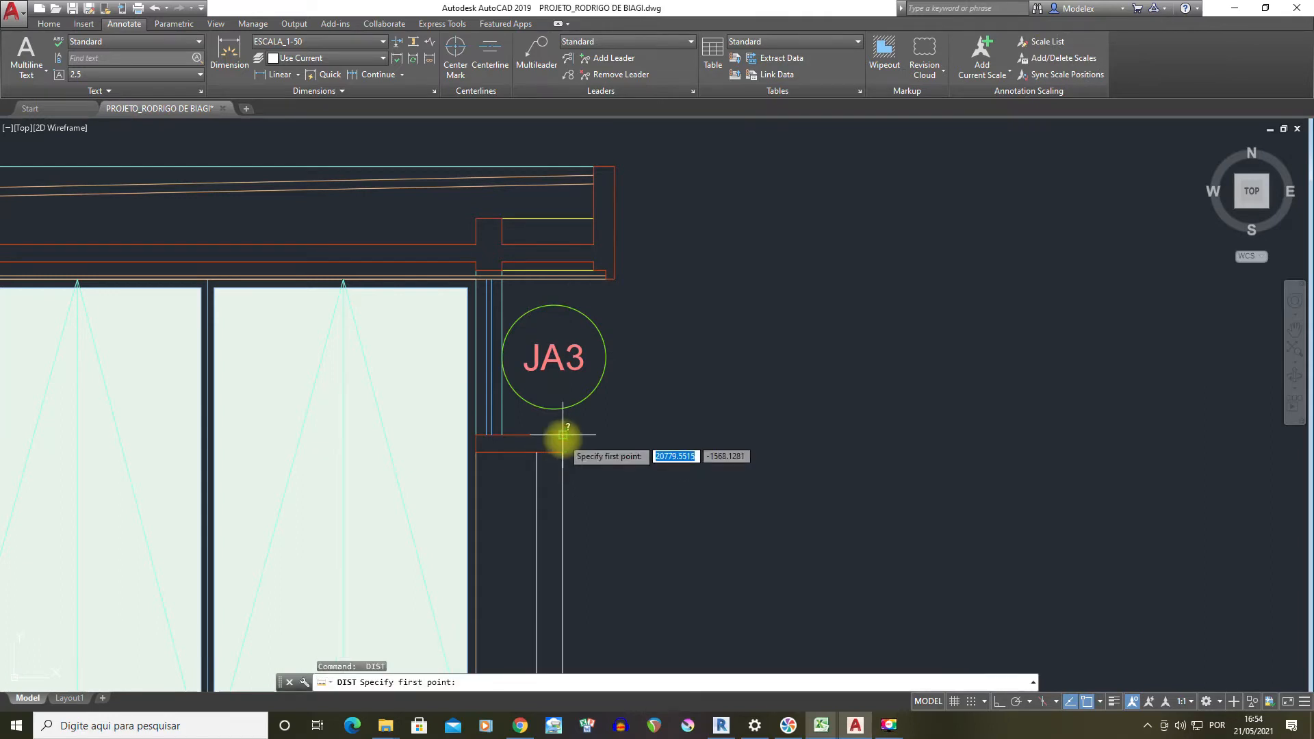
key(Escape)
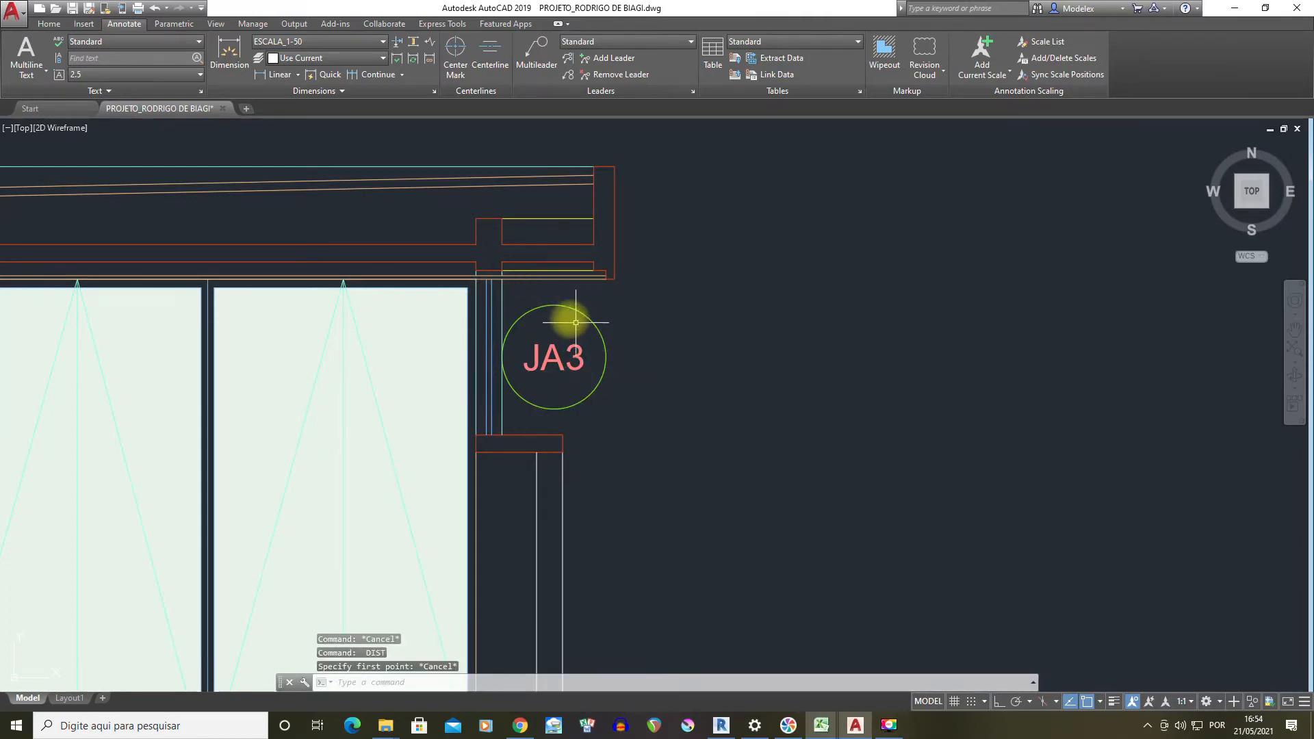
Dimension the JA3 window opening's height in CORTE AA, placing the dimension outside the exterior wall
click(229, 54)
click(627, 278)
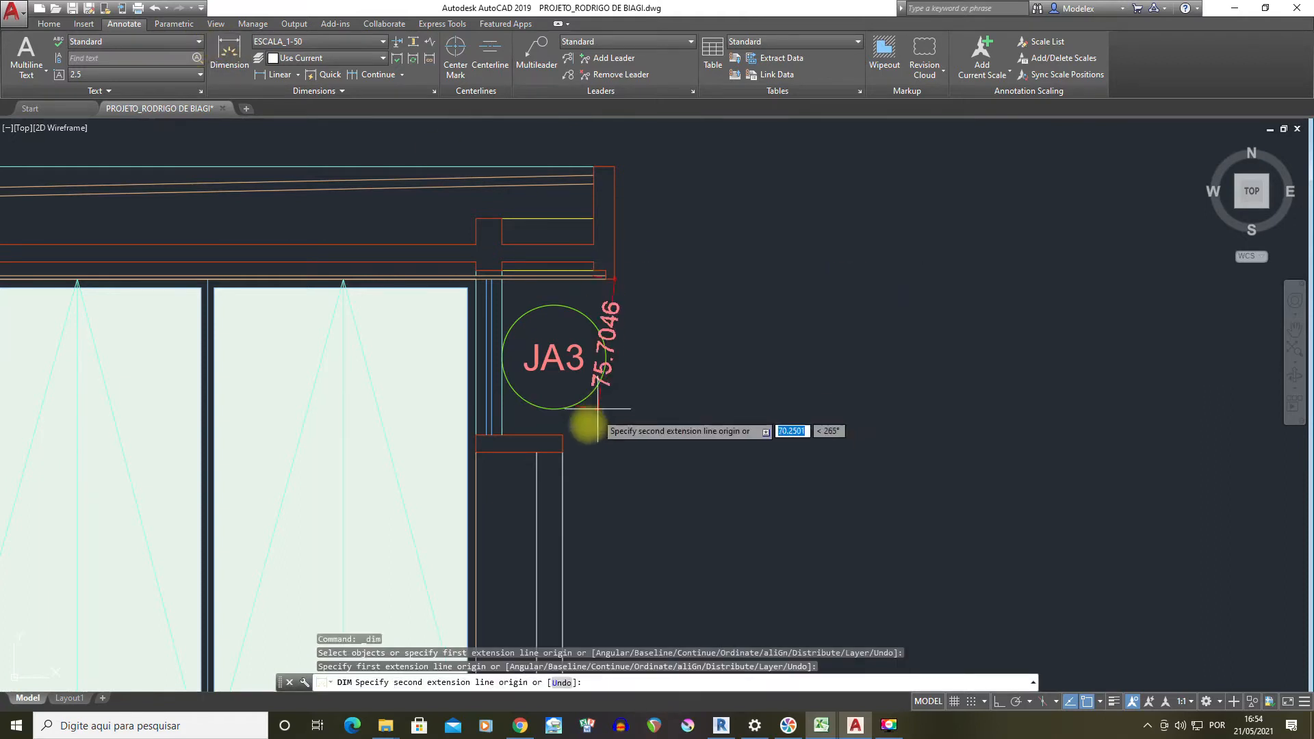
click(562, 435)
click(807, 280)
key(Return)
Replace the JA3 window height dimension's text with JA 03
click(814, 286)
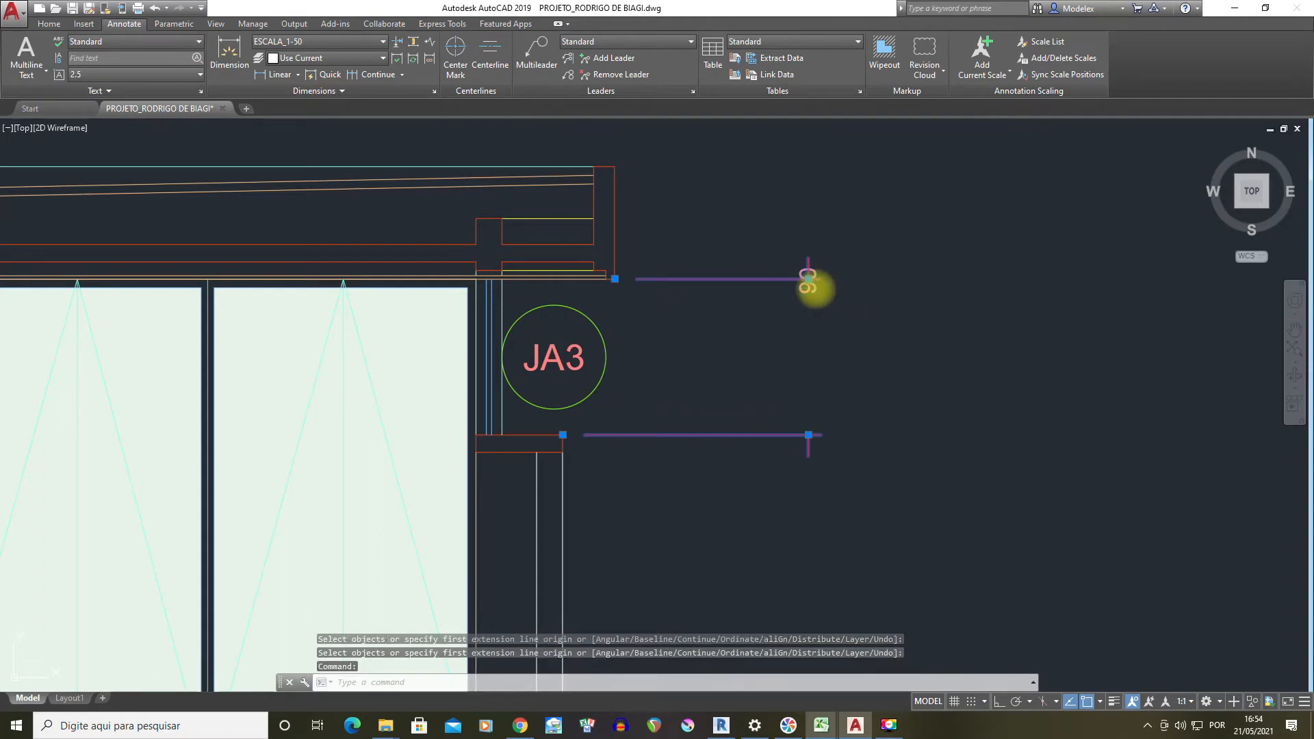
double_click(808, 282)
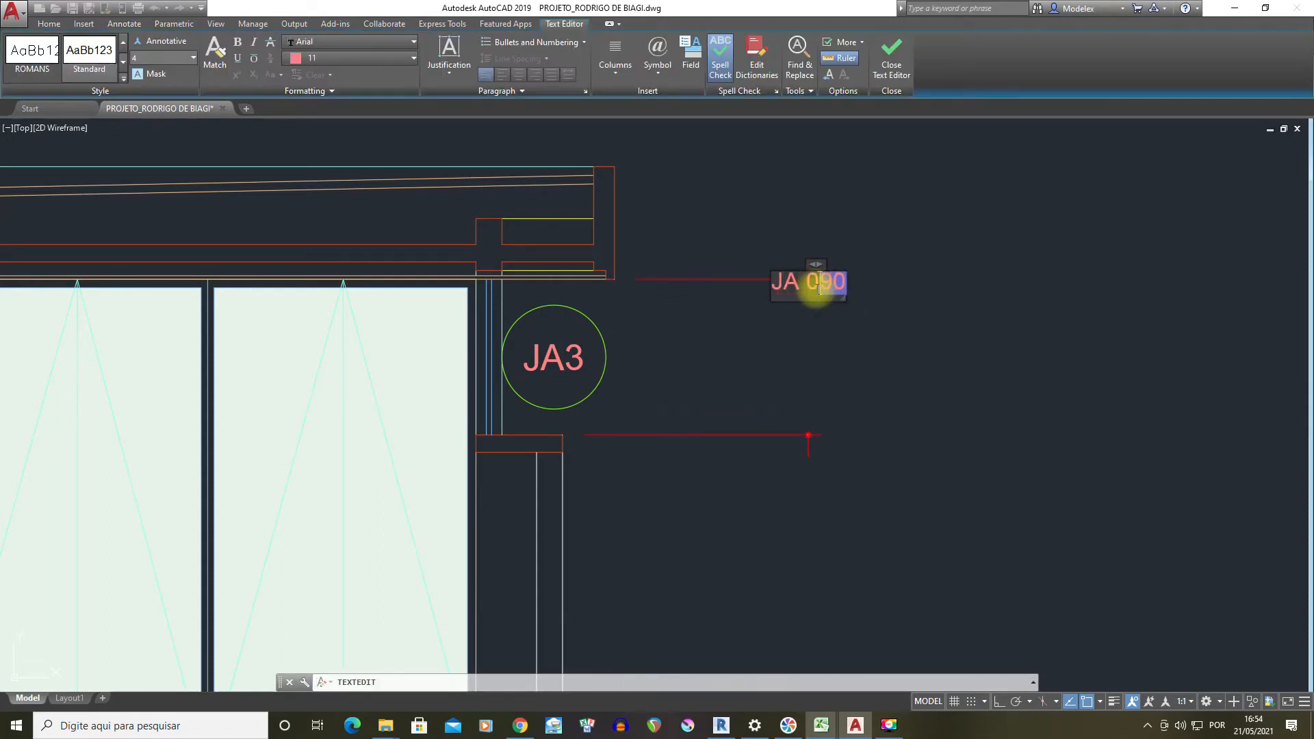
key(Delete)
click(866, 308)
key(Escape)
Reposition the JA 03 label away from its dimension line, further outside the building, with a leader
click(813, 258)
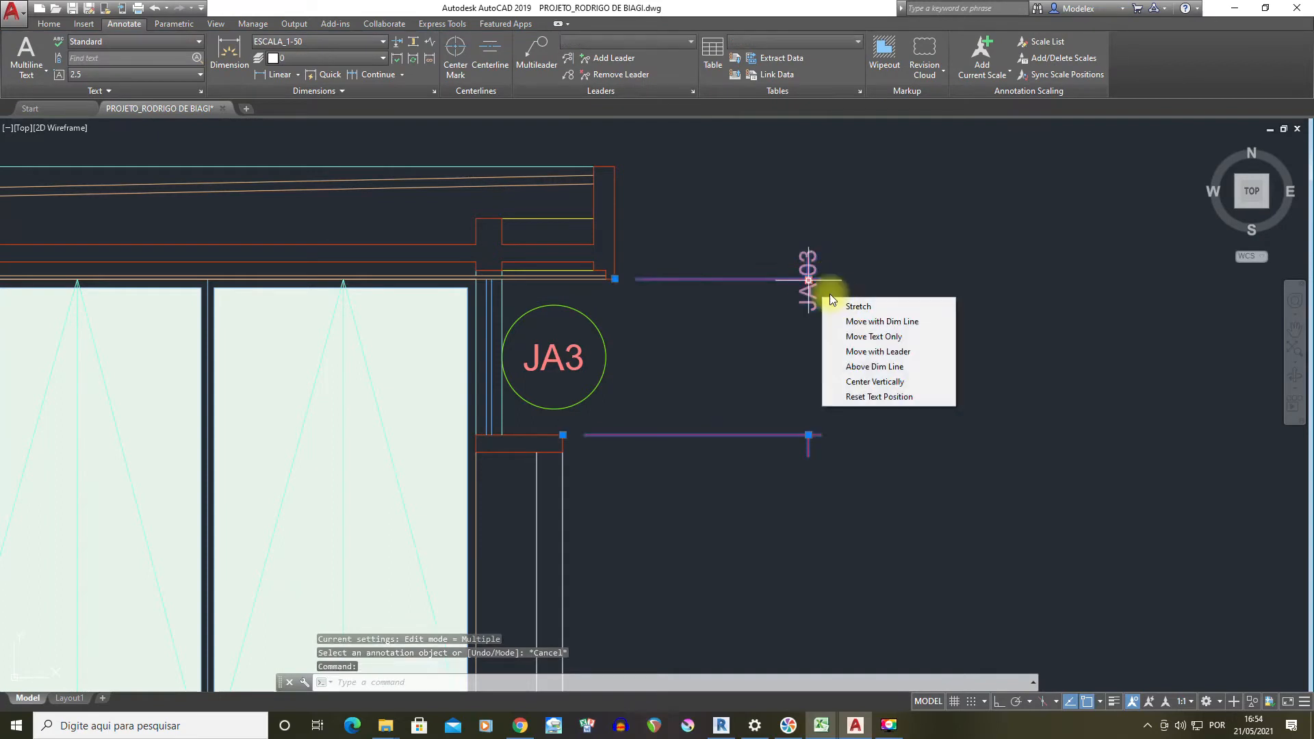
click(809, 280)
click(910, 296)
key(Escape)
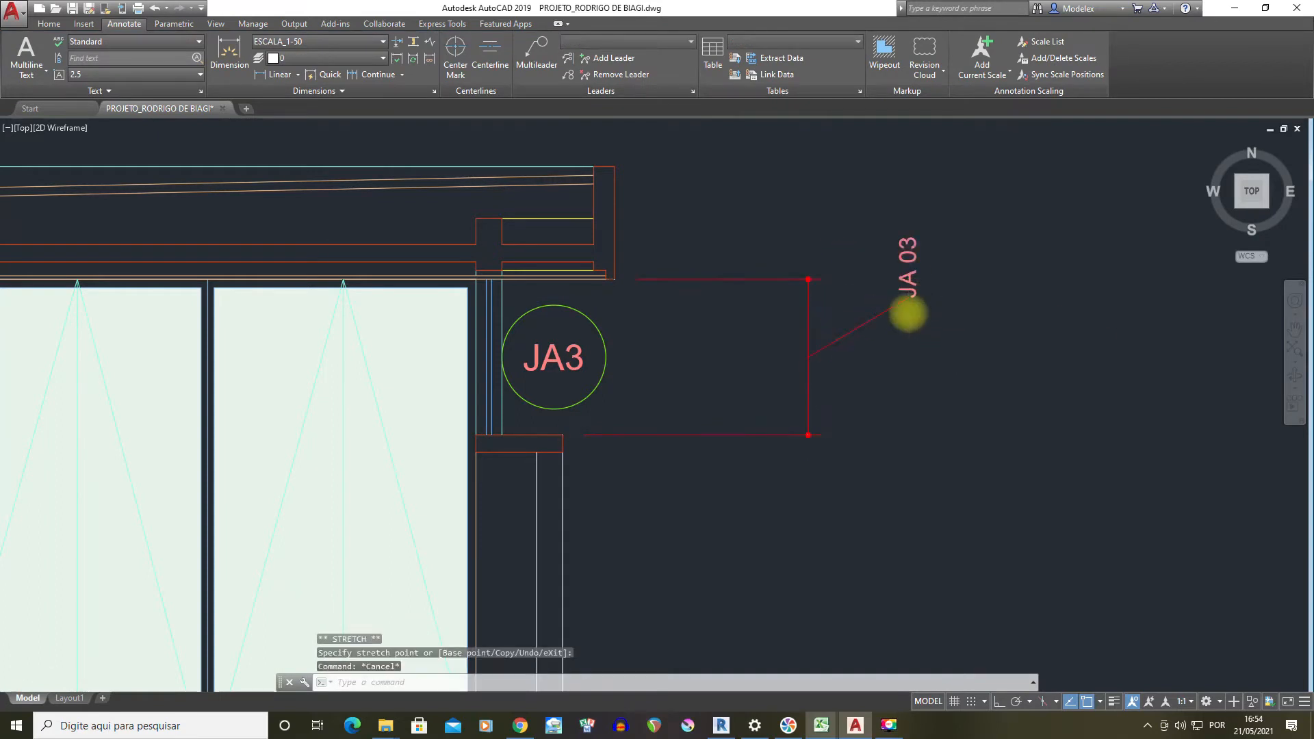
Dimension the boundary wall's height at the end of ELEVAÇÃO 02, from its base to the top of its cap
scroll(909, 316, down, 3)
scroll(834, 331, down, 2)
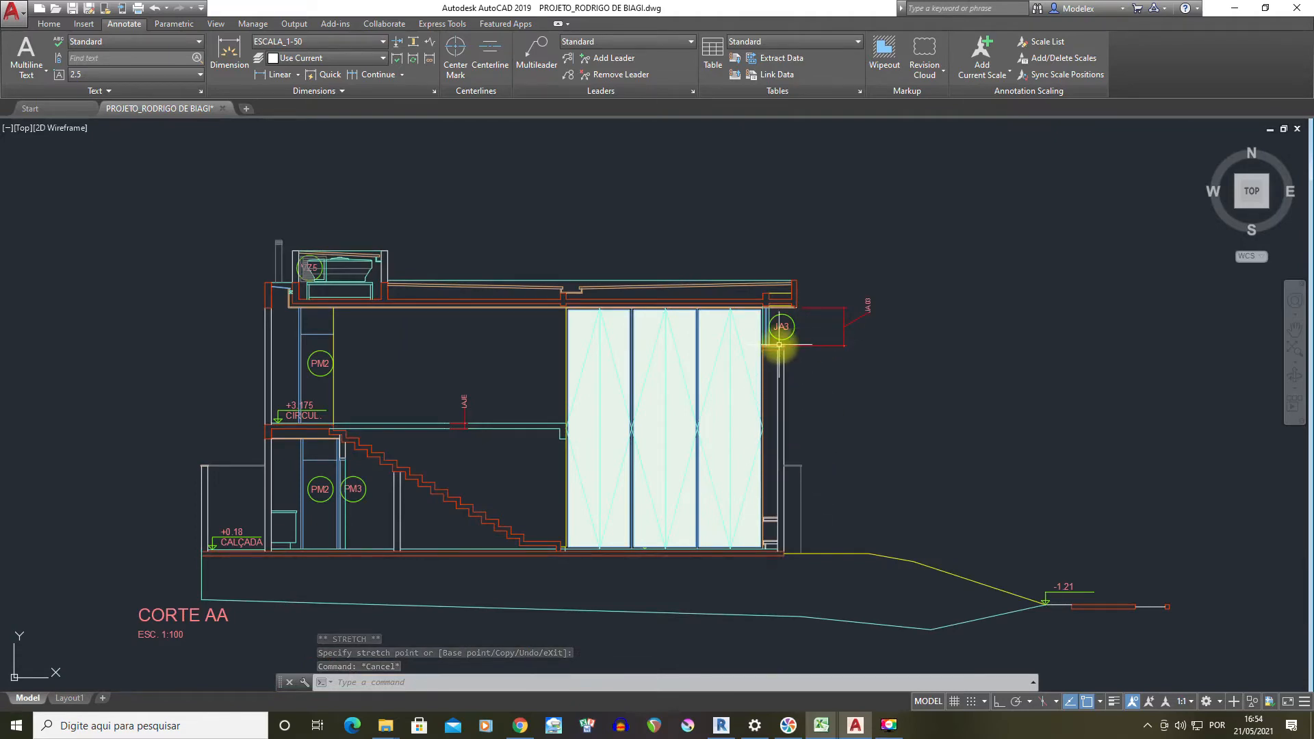
scroll(622, 396, down, 5)
middle_drag(912, 393, 436, 372)
scroll(950, 385, up, 6)
click(238, 54)
scroll(859, 487, up, 7)
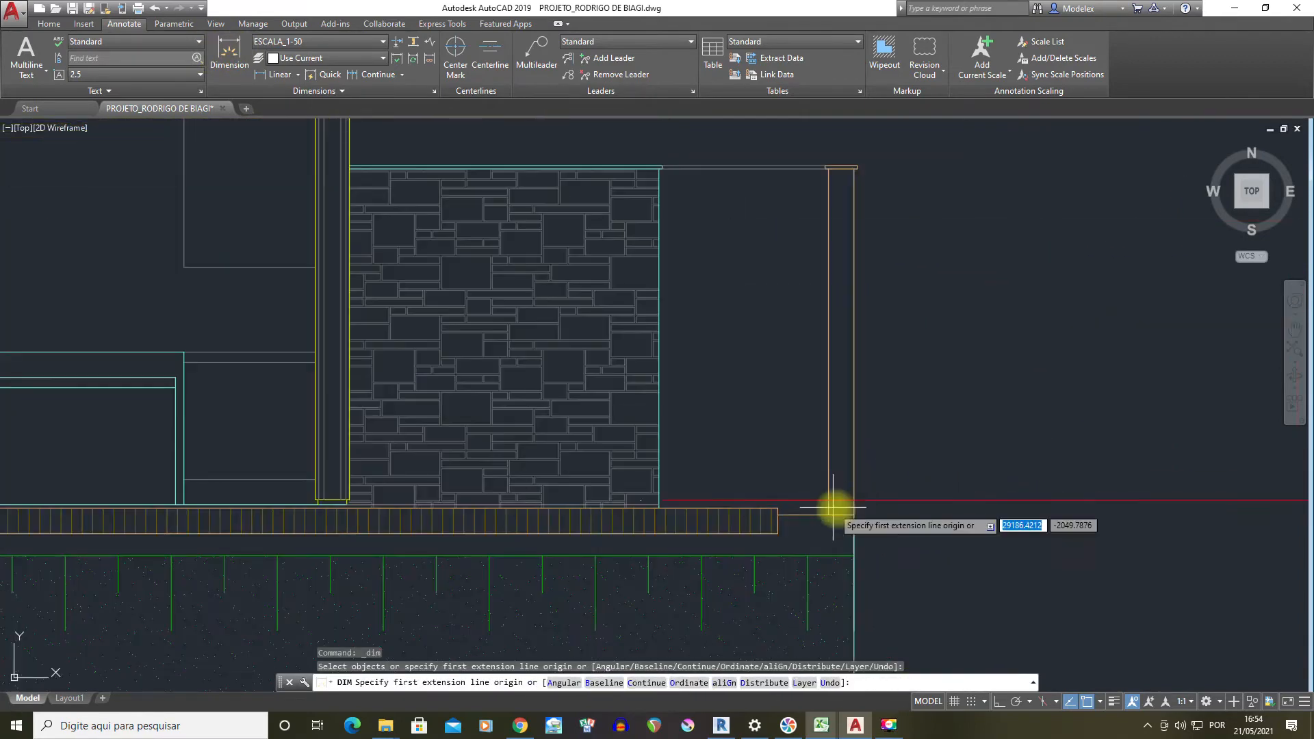
click(854, 515)
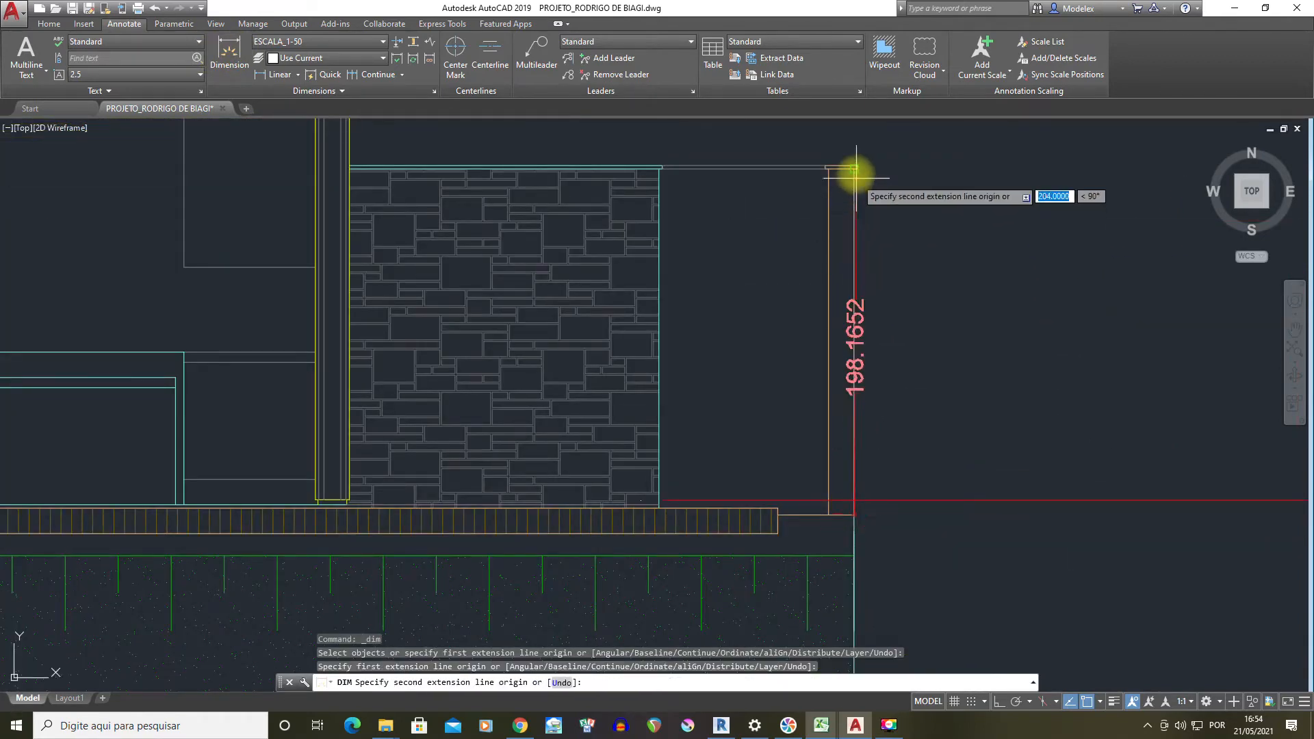
scroll(853, 169, up, 2)
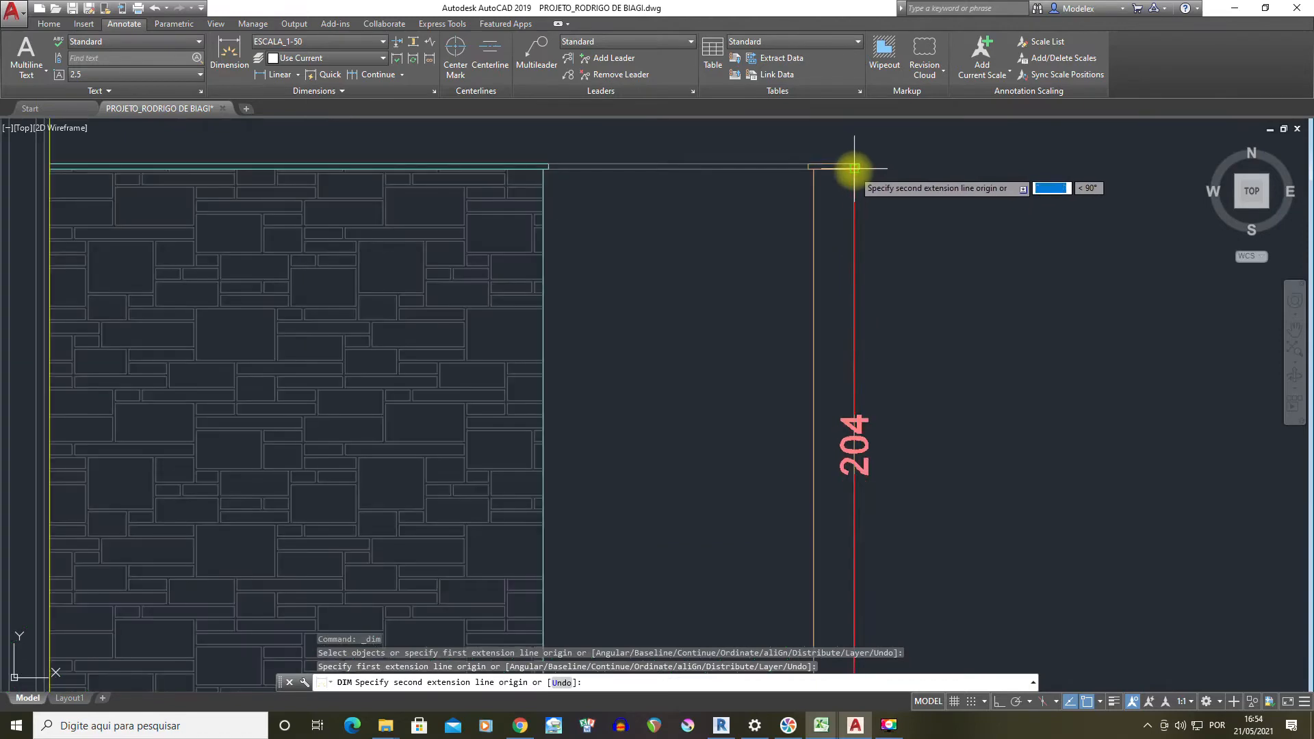
click(854, 167)
scroll(856, 167, down, 3)
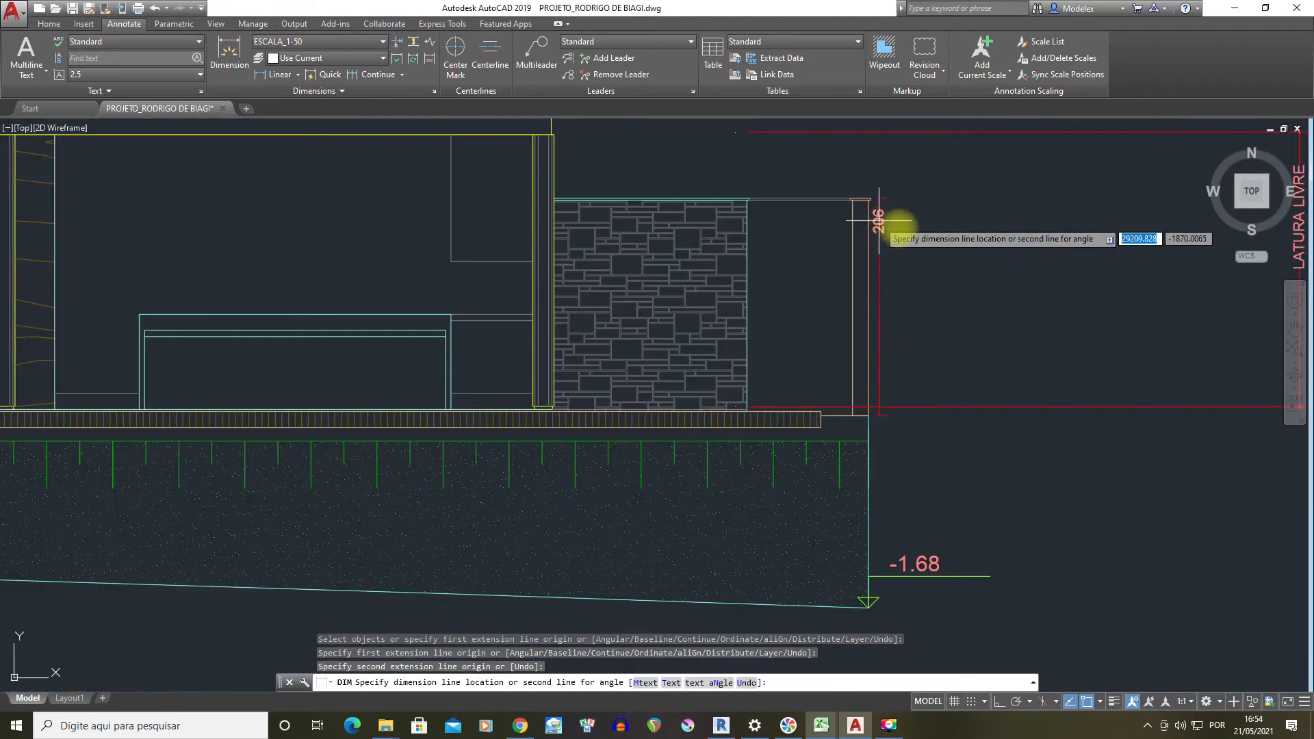
click(961, 221)
Replace the boundary wall height dimension's text with ALTURA DOS MUROS
scroll(977, 218, up, 4)
click(973, 201)
click(969, 209)
double_click(970, 207)
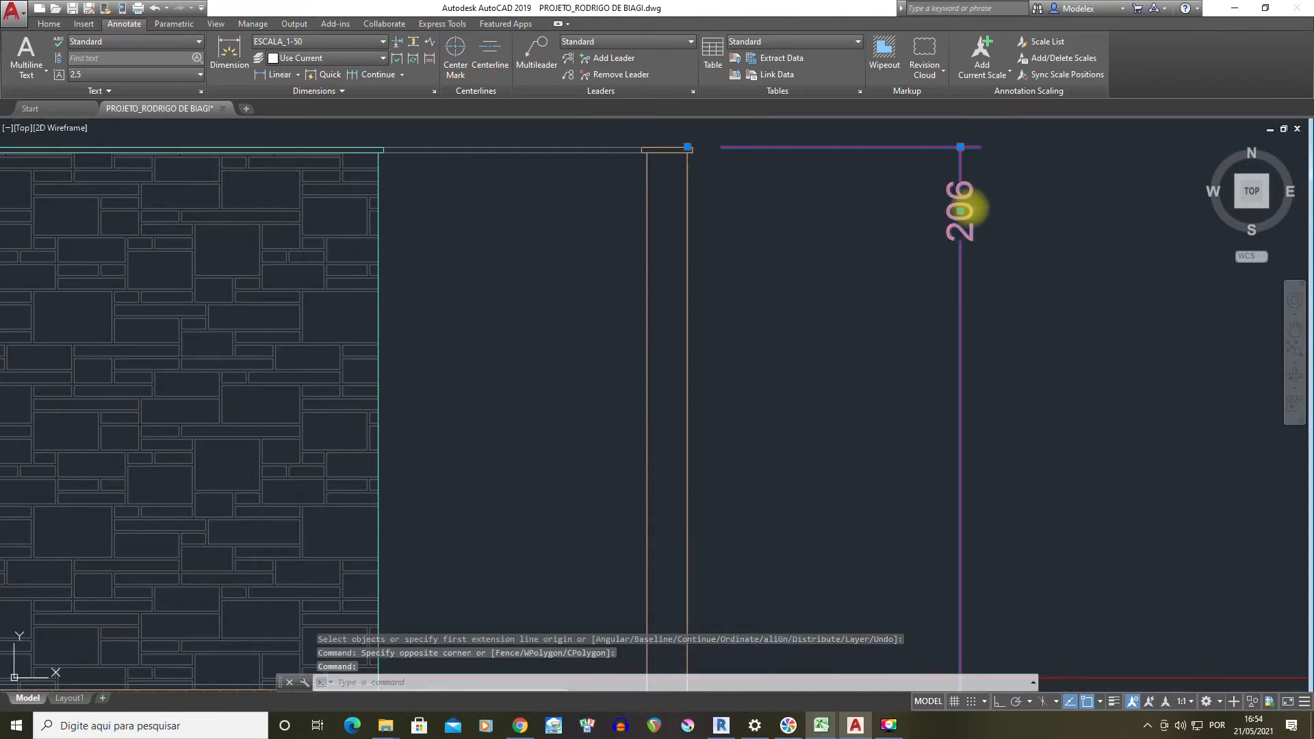
text(ALTURA)
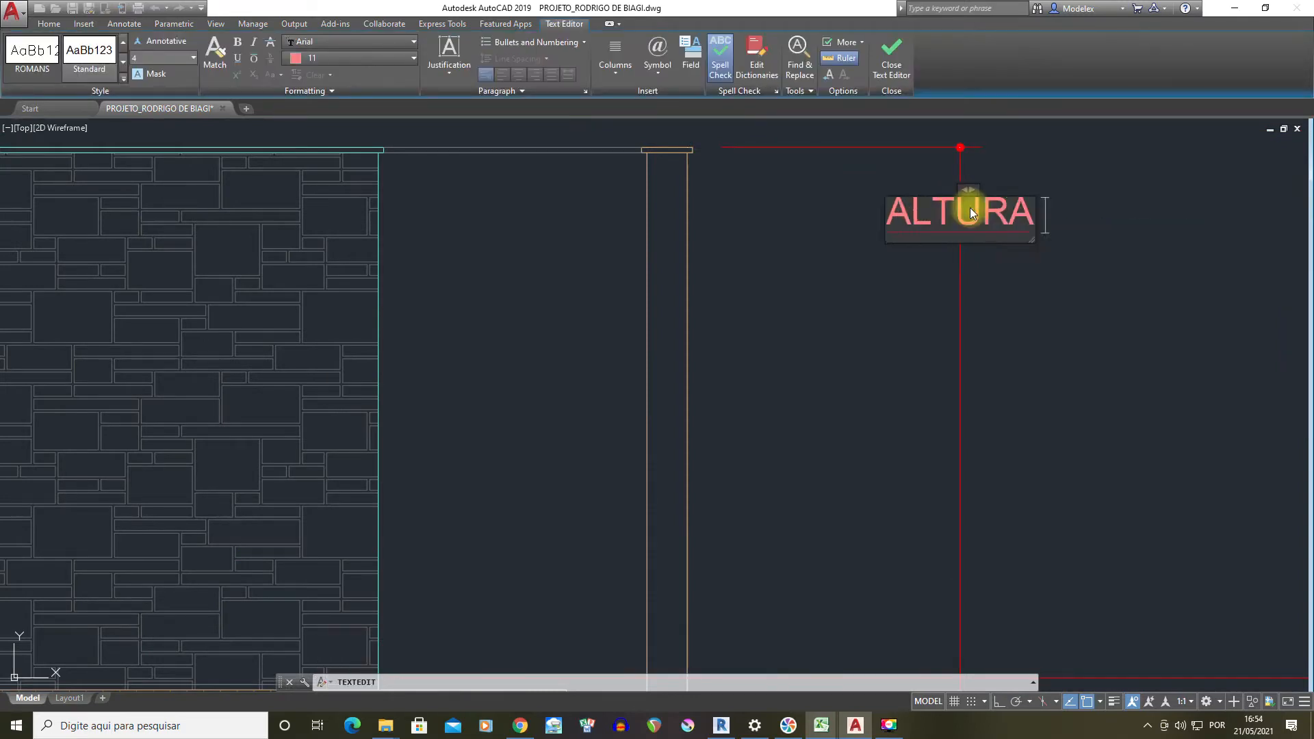
text( MUROS)
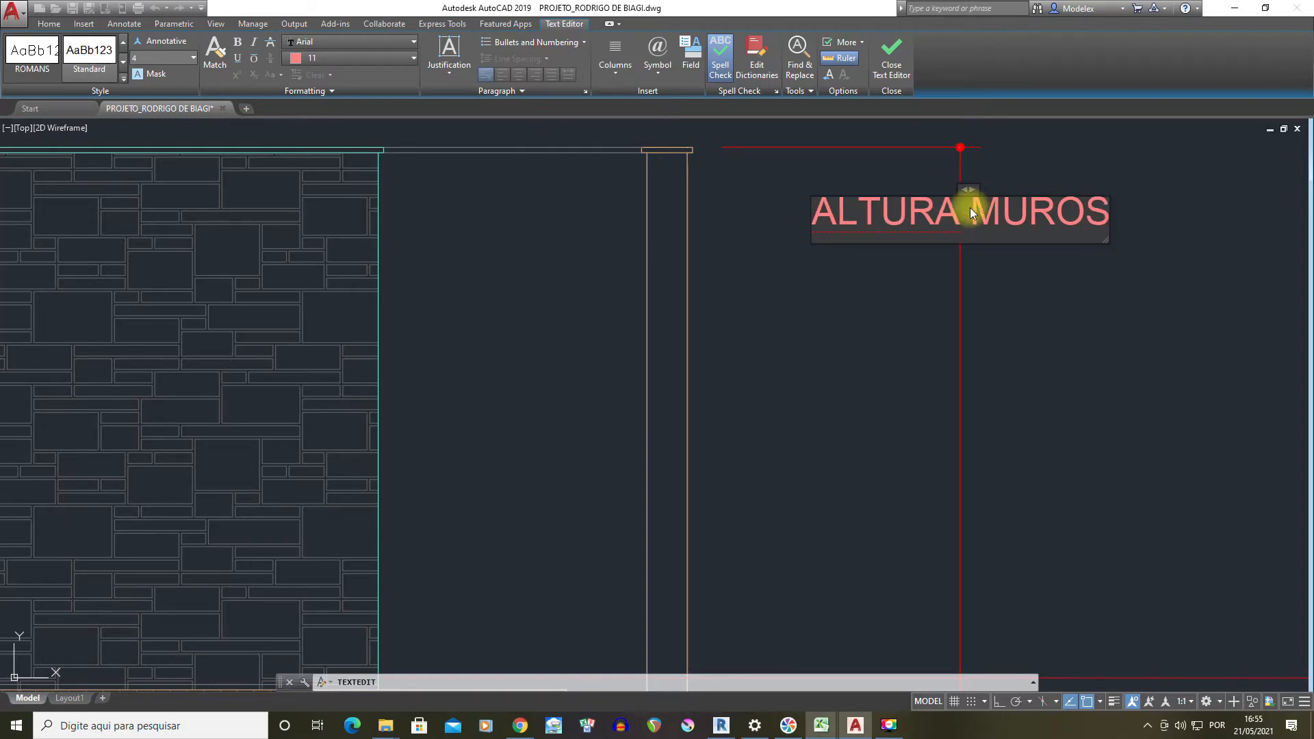
click(969, 214)
text(DOS)
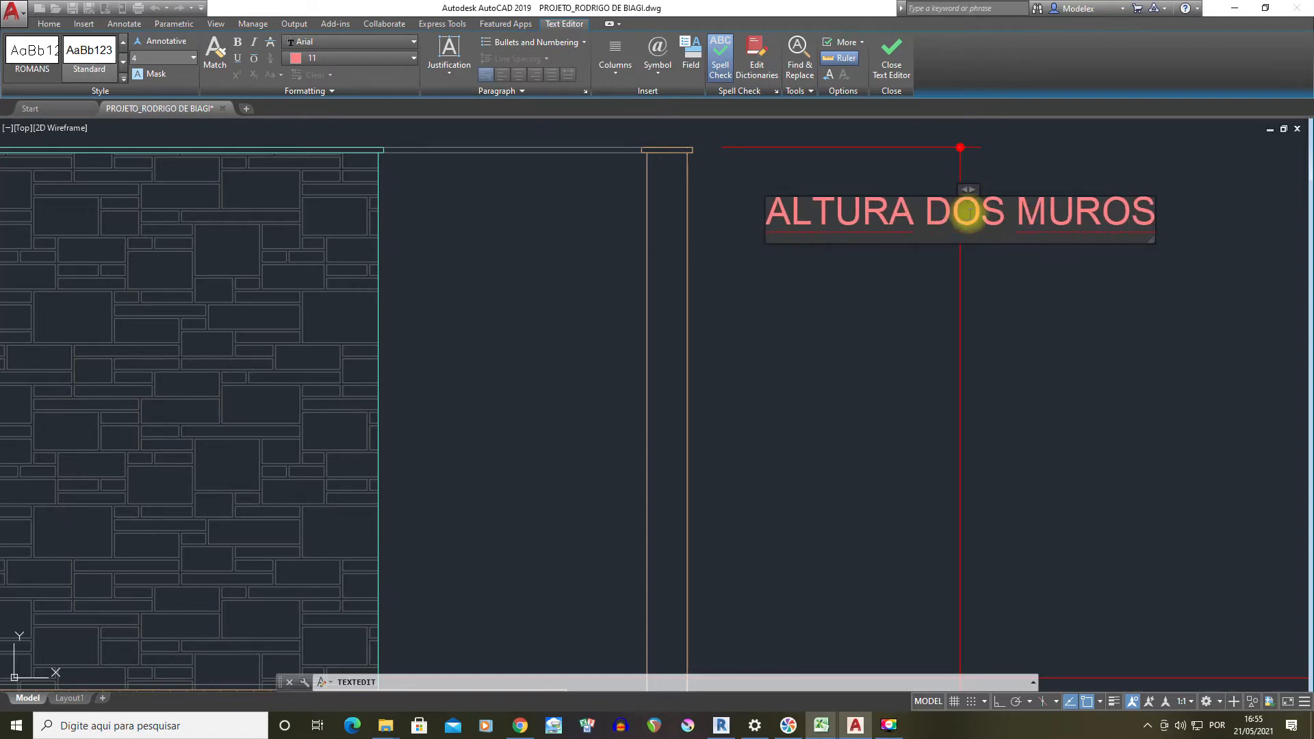
click(1021, 334)
scroll(982, 294, down, 1)
key(Escape)
Reposition the ALTURA DOS MUROS label outward and down from its dimension line, with a leader
click(953, 268)
scroll(953, 265, down, 2)
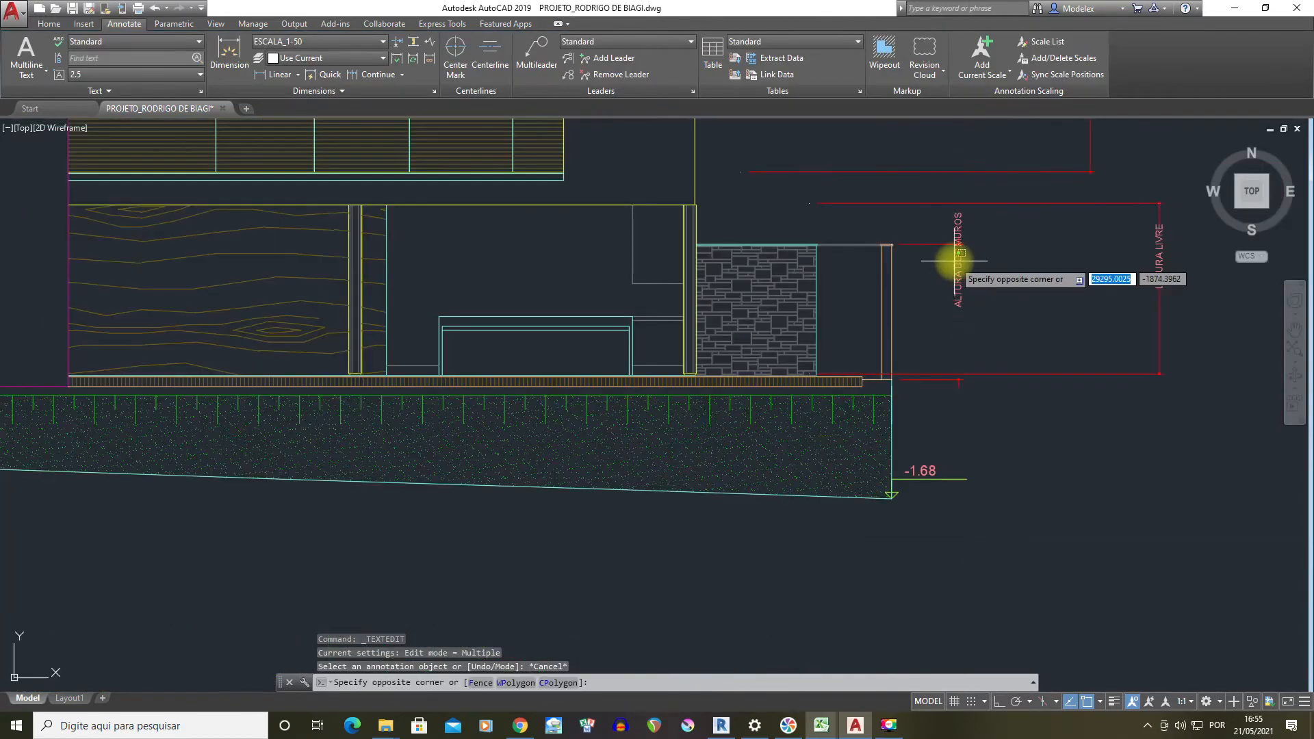
click(955, 262)
click(959, 252)
click(958, 260)
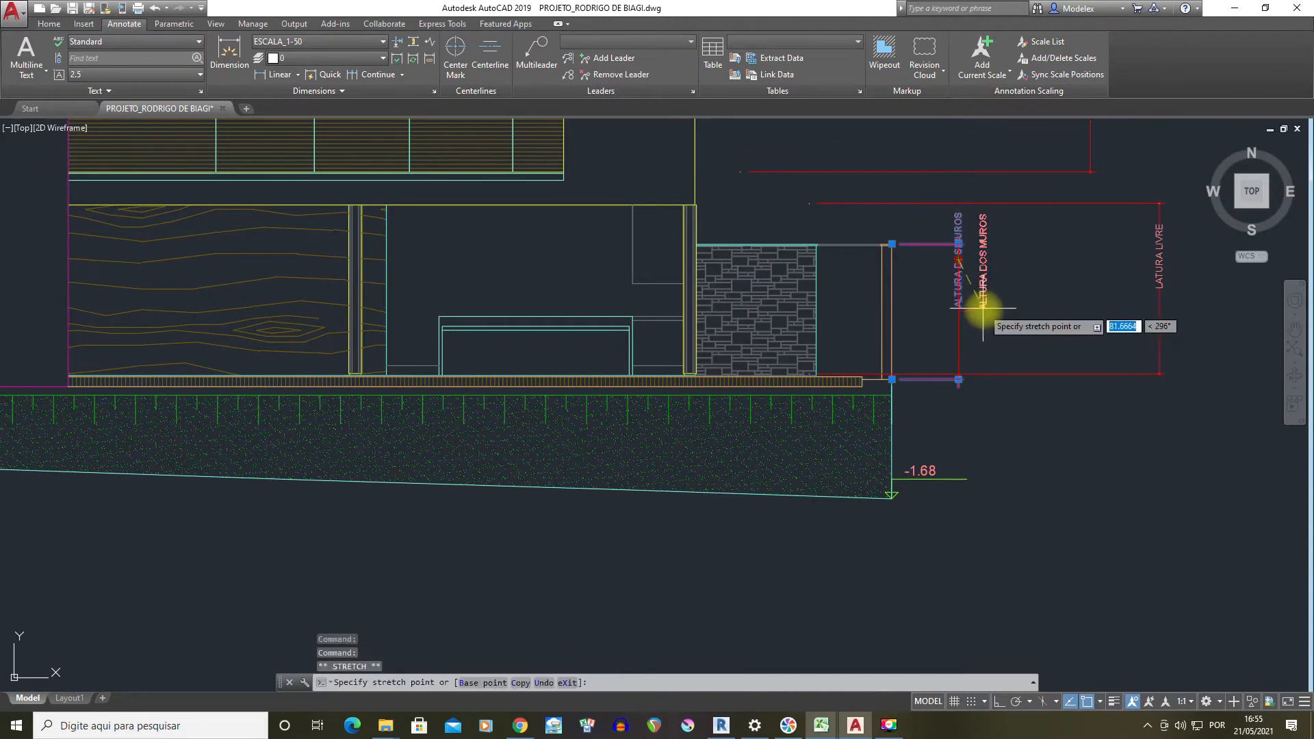
click(1008, 321)
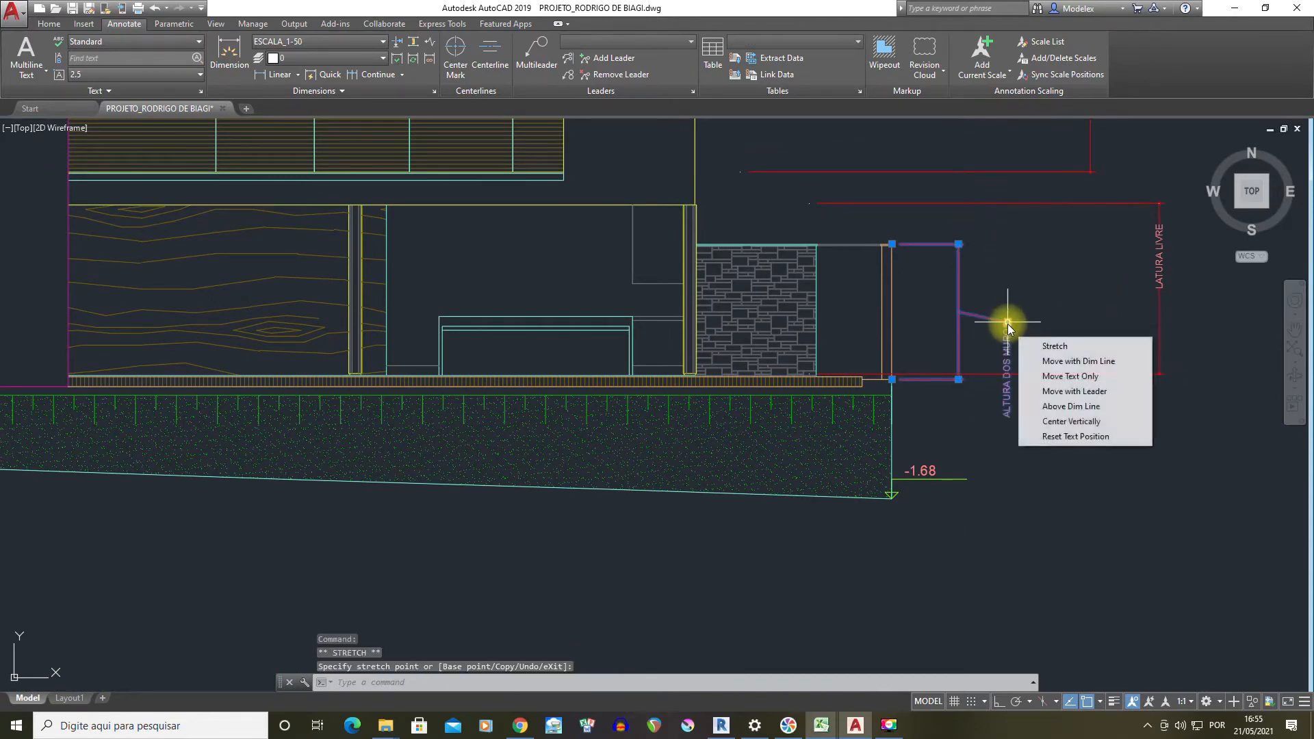
Measure the boundary wall's height at the end of ELEVAÇÃO 02, from the top of its cap to its base
key(Escape)
key(Escape)
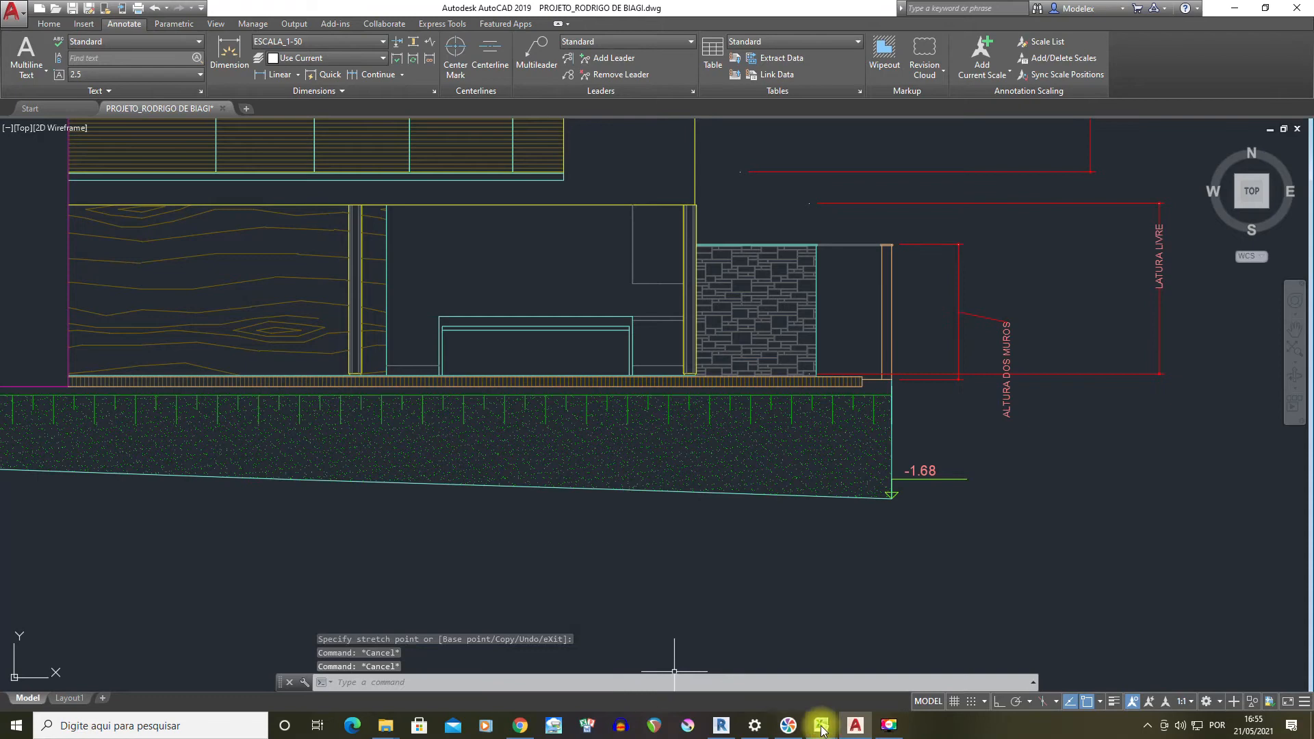
key(Escape)
text(DIST)
key(Return)
click(890, 245)
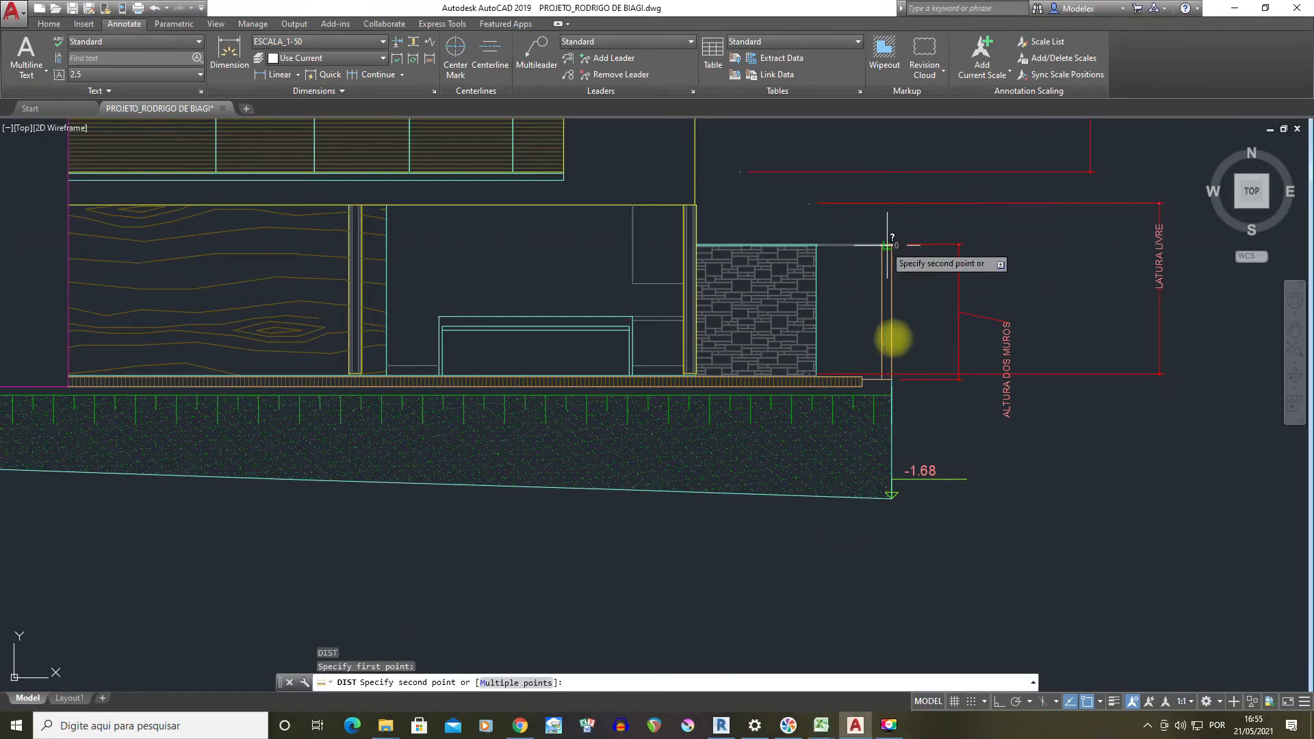
click(887, 381)
key(Escape)
middle_drag(754, 258, 768, 335)
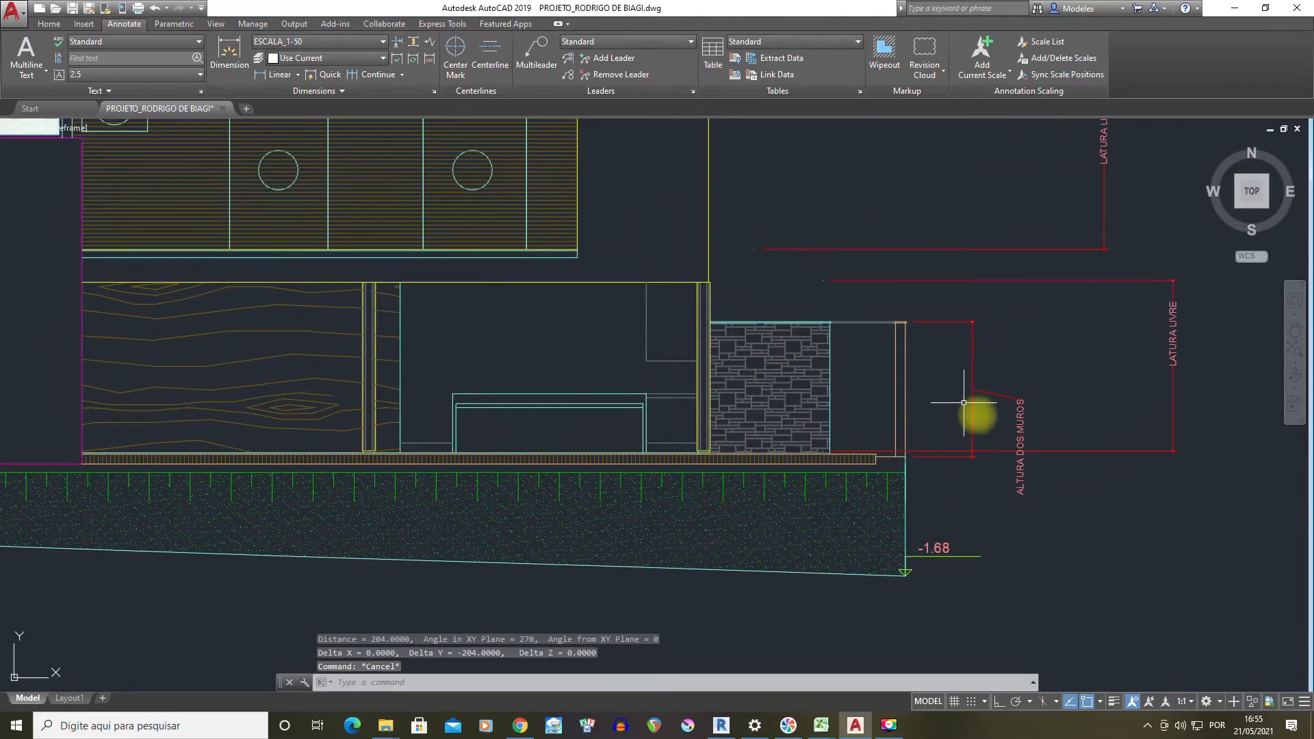
Switch to the Excel reference table and review the ALTURA DIVISA and DISTANCIA FUNDOS values for all rows
mouse_move(822, 725)
click(889, 674)
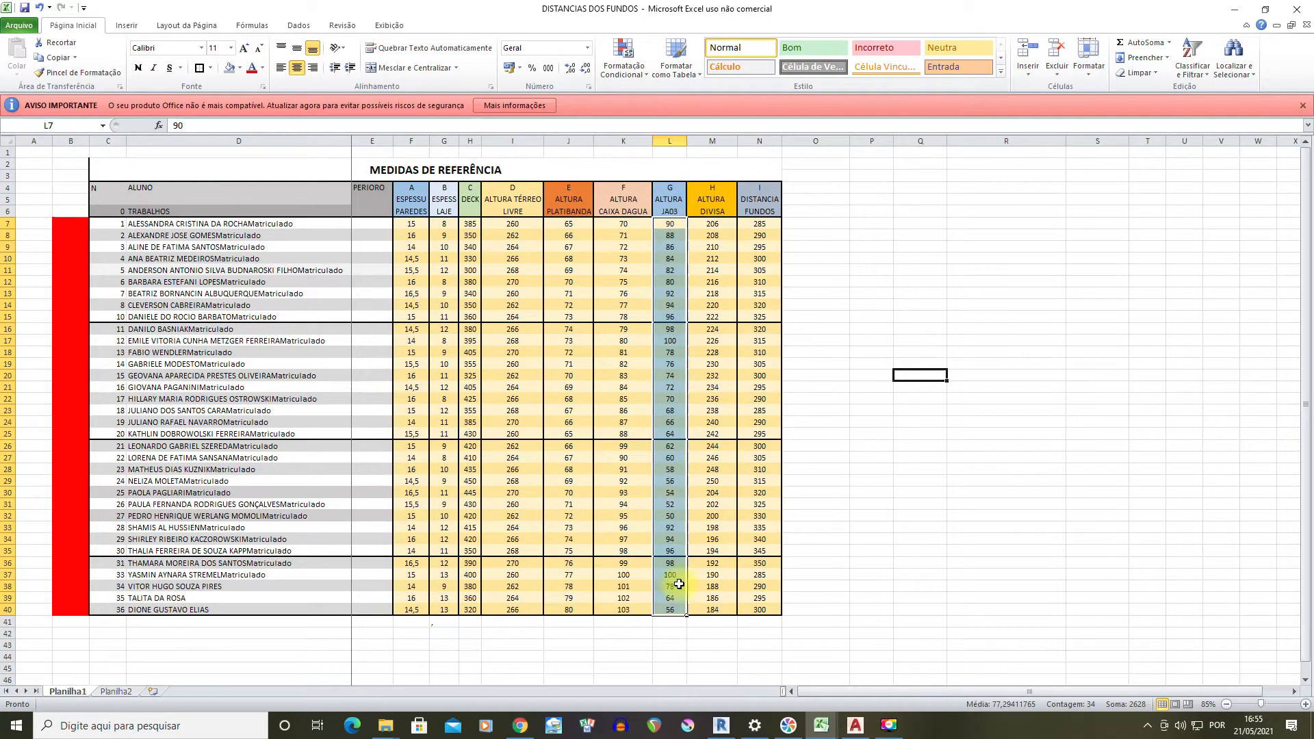
click(675, 221)
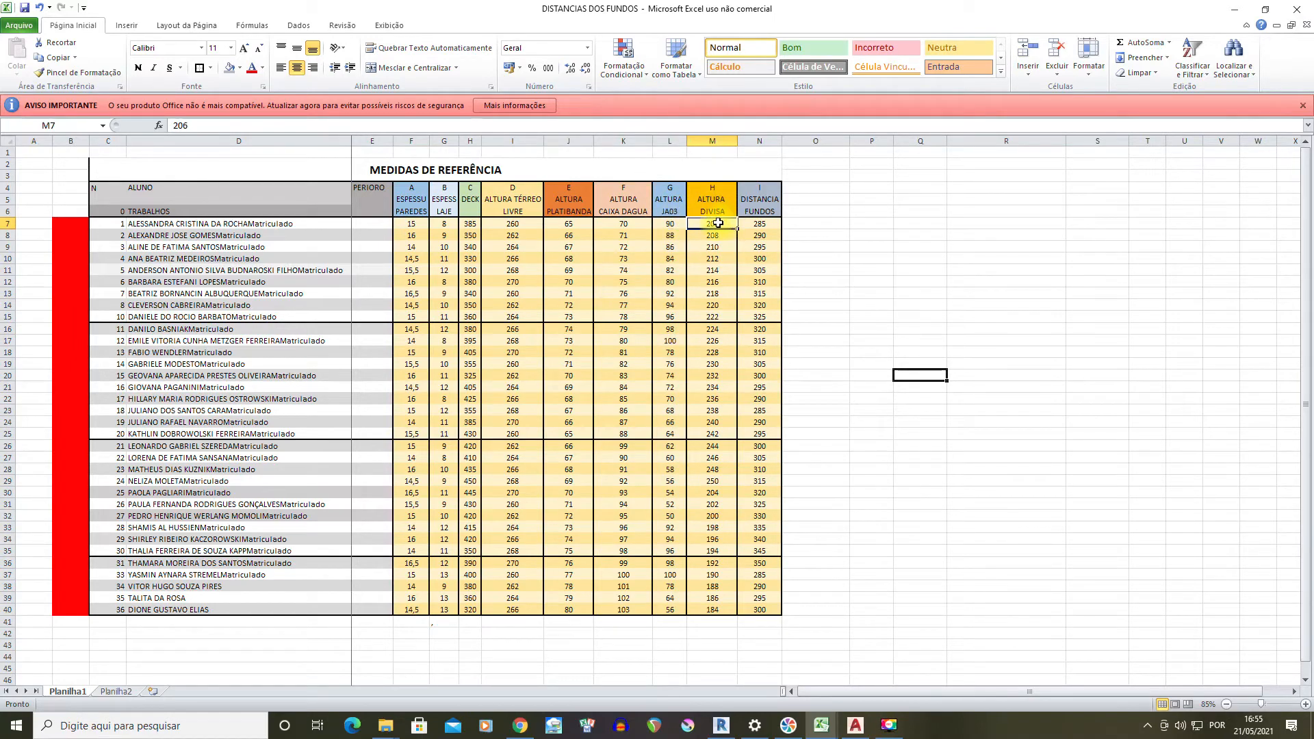
mouse_move(717, 223)
mouse_down()
mouse_move(715, 612)
mouse_move(714, 220)
mouse_up()
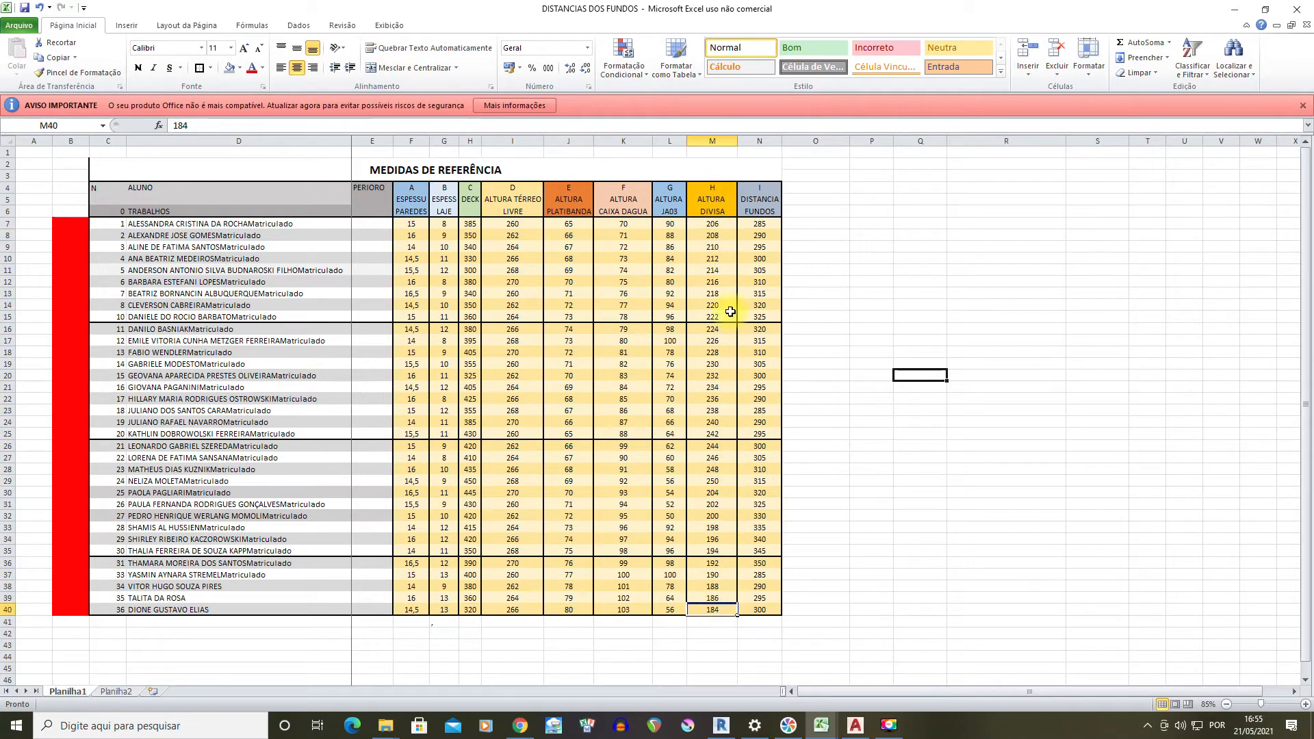
drag(754, 223, 759, 613)
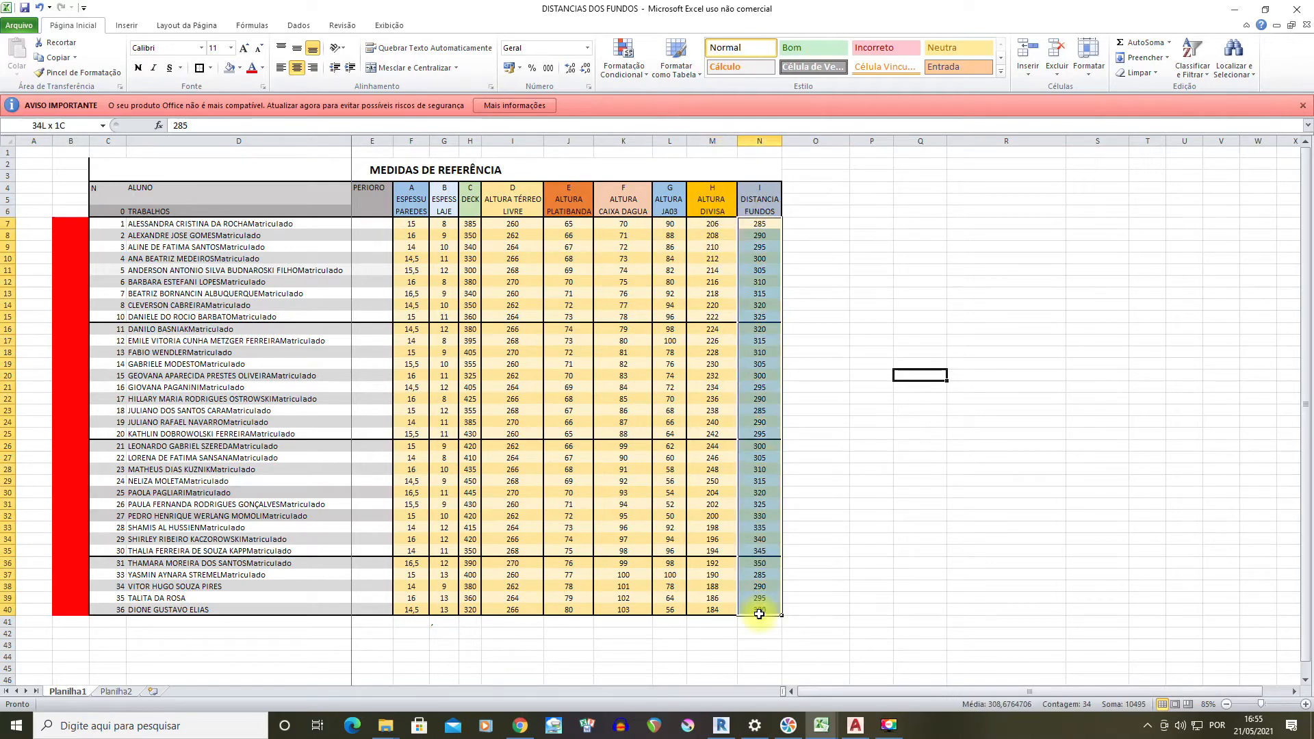
Switch to AutoCAD and examine the ground-floor plan's rear setback between the gourmet area and the back boundary wall
click(831, 723)
click(854, 725)
scroll(815, 358, down, 3)
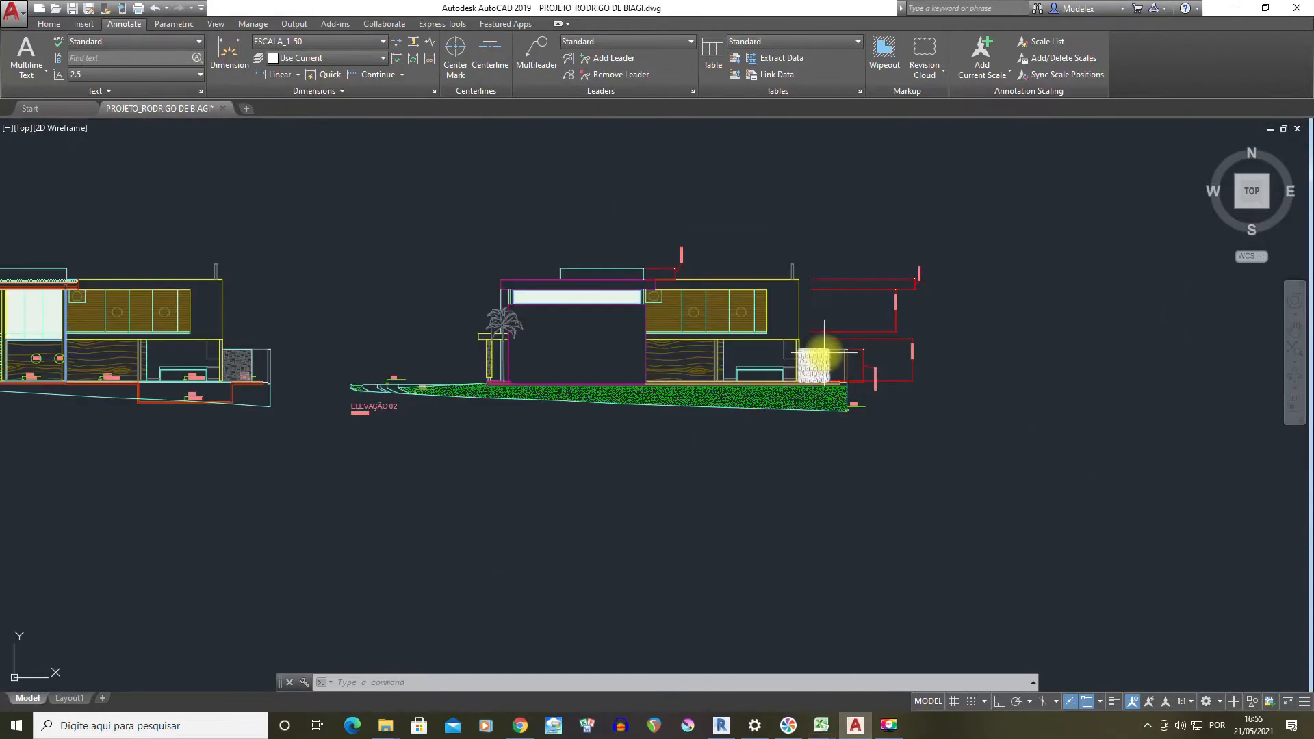
scroll(722, 361, up, 3)
scroll(722, 362, down, 5)
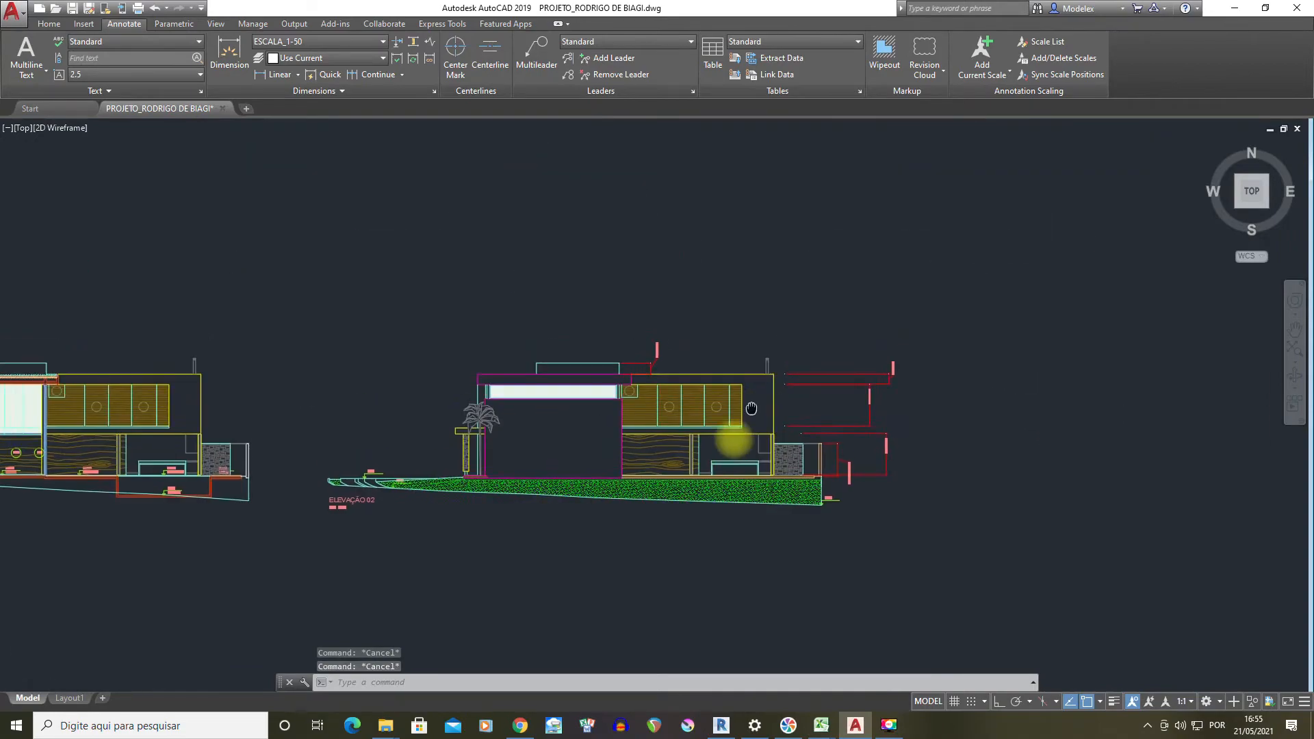
scroll(339, 233, up, 5)
scroll(339, 233, up, 5)
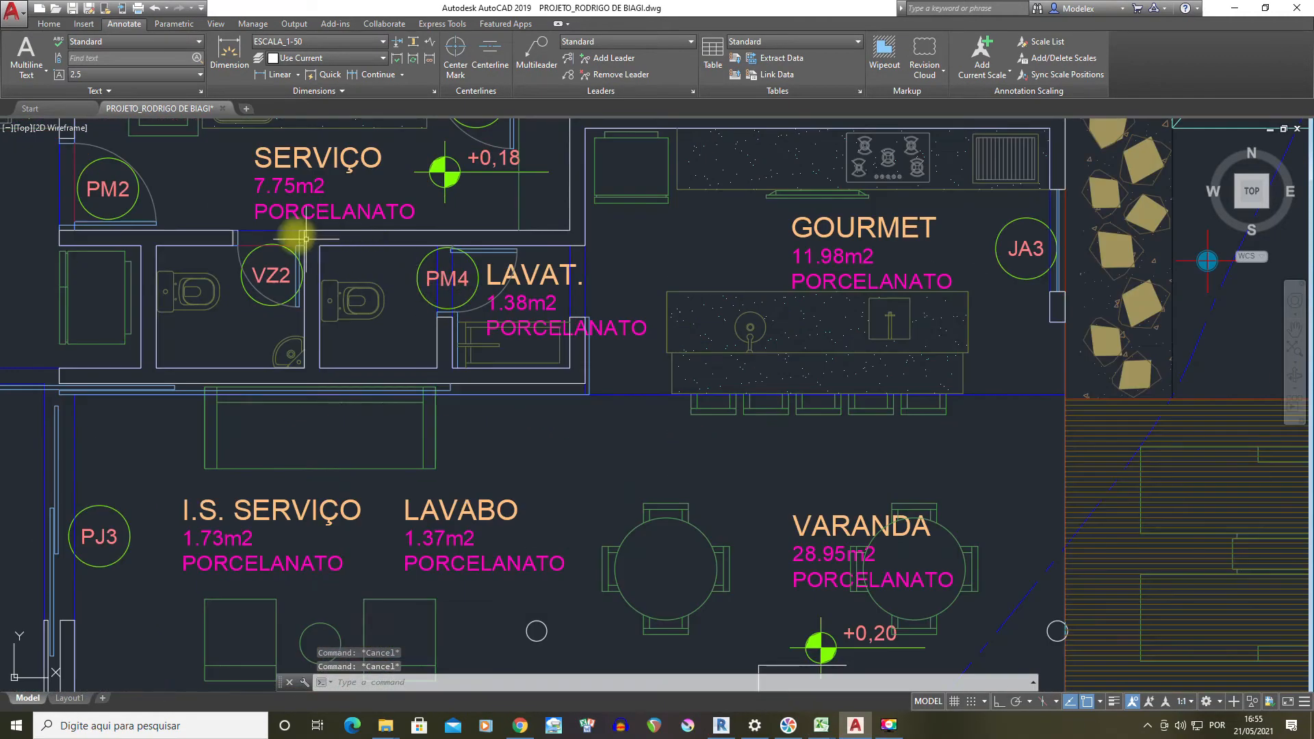
scroll(439, 358, down, 3)
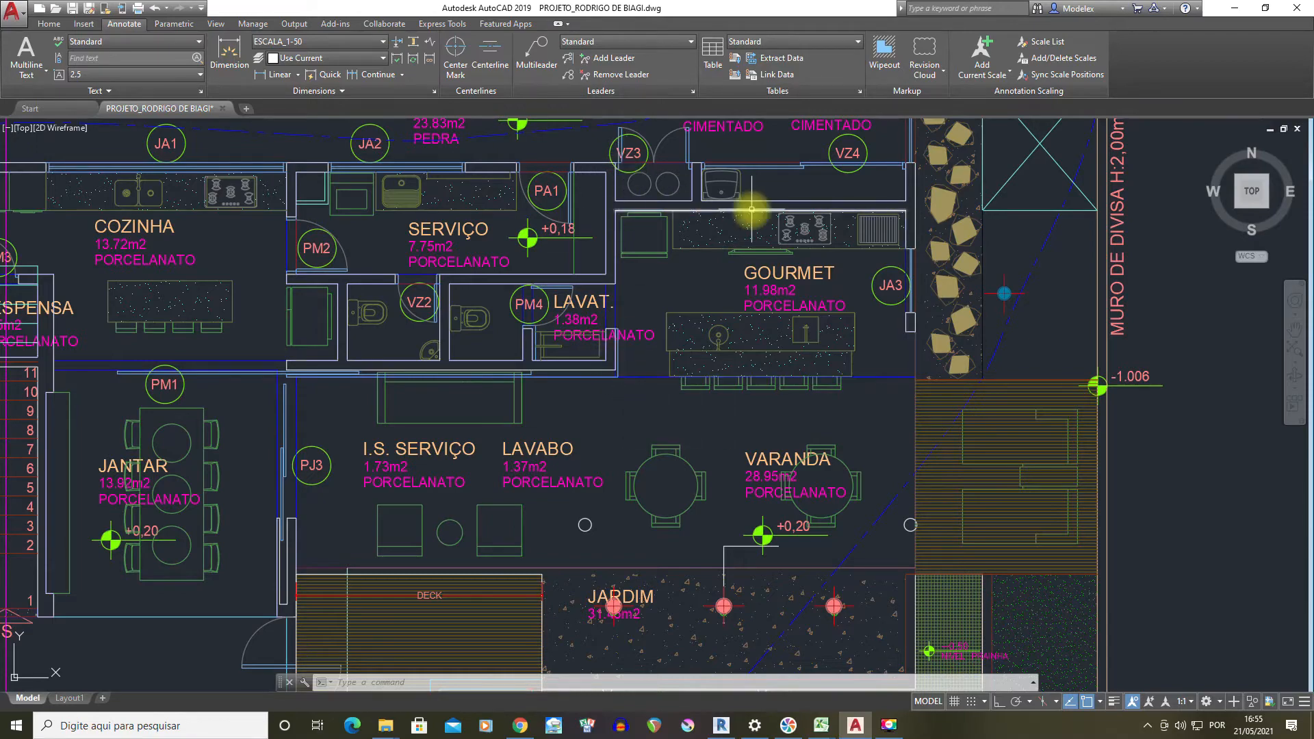
scroll(751, 210, down, 5)
scroll(643, 246, up, 5)
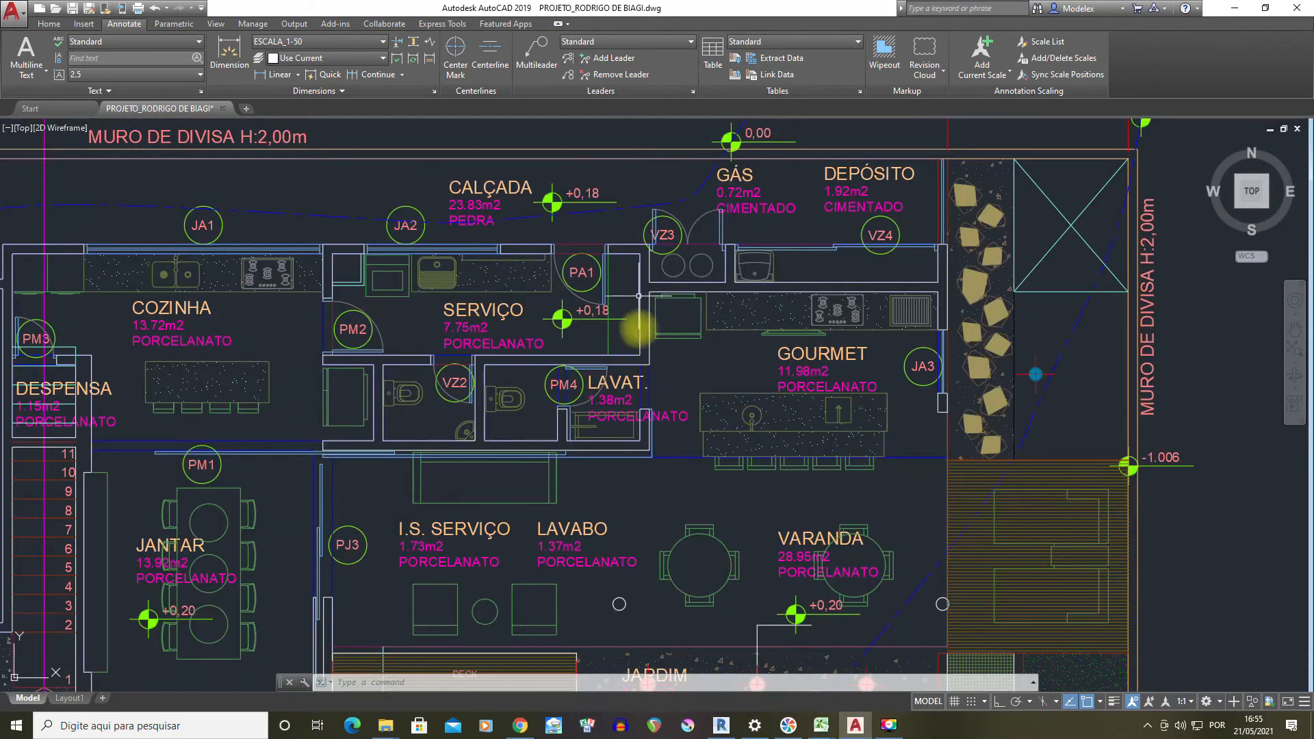
scroll(758, 274, down, 2)
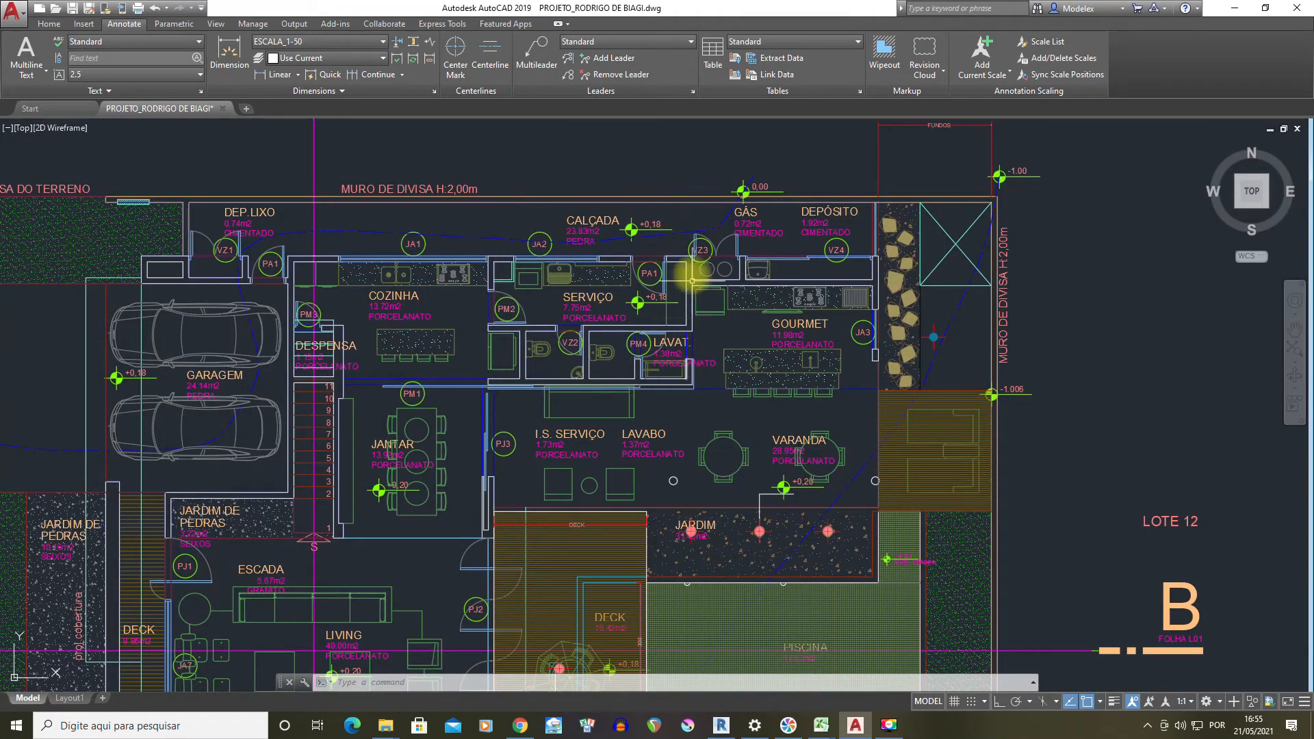
scroll(824, 169, down, 1)
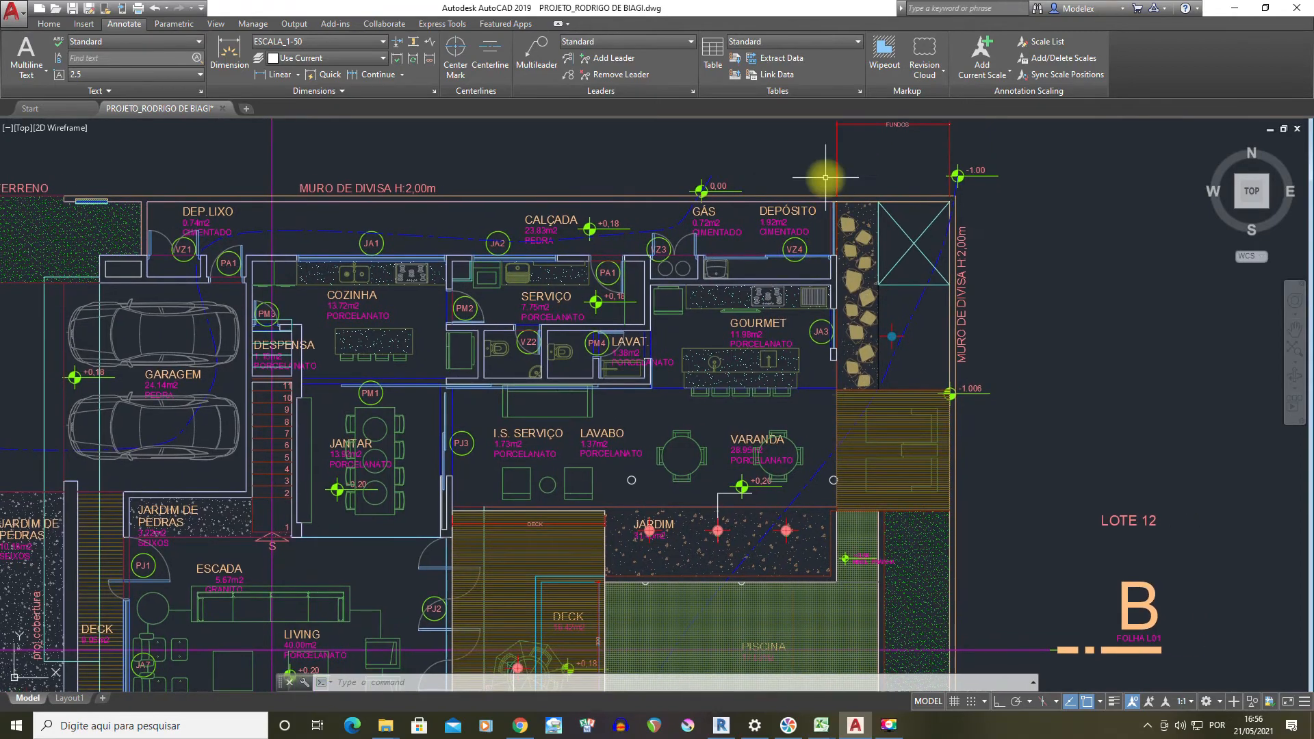
scroll(807, 294, down, 4)
middle_drag(850, 311, 686, 262)
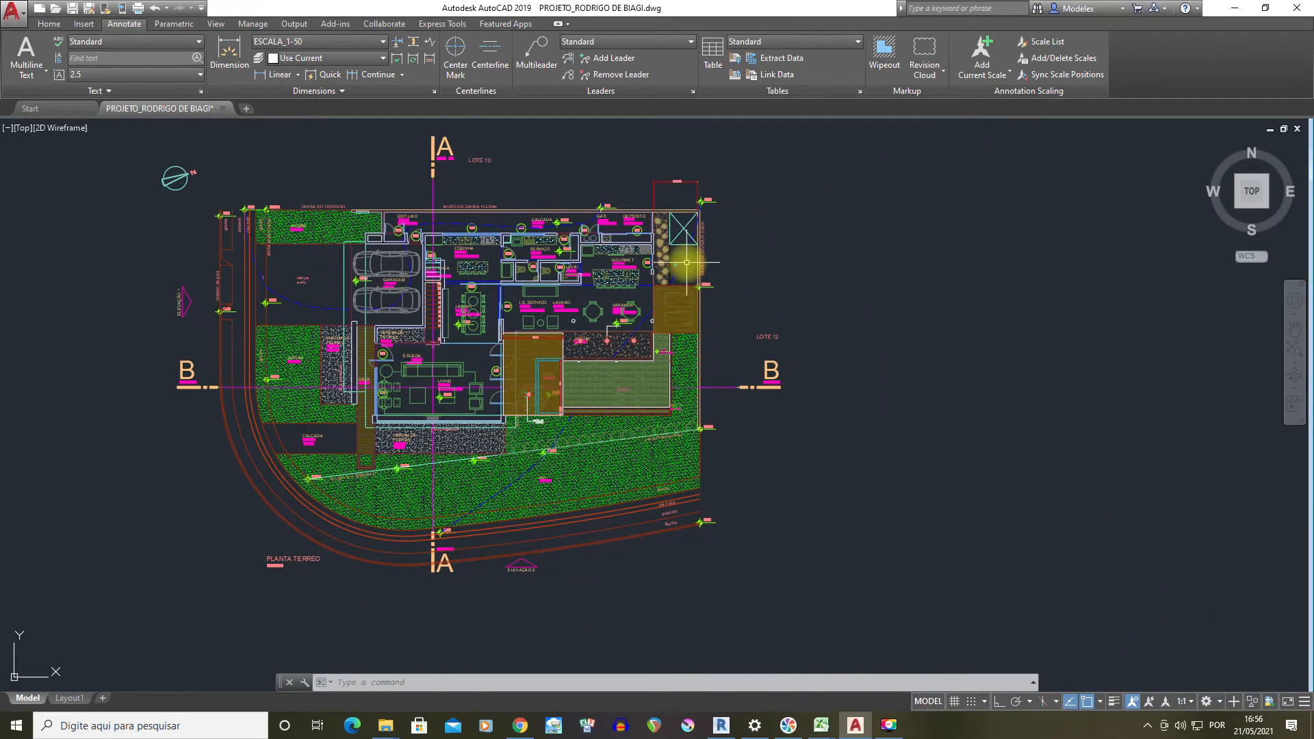
scroll(686, 262, down, 6)
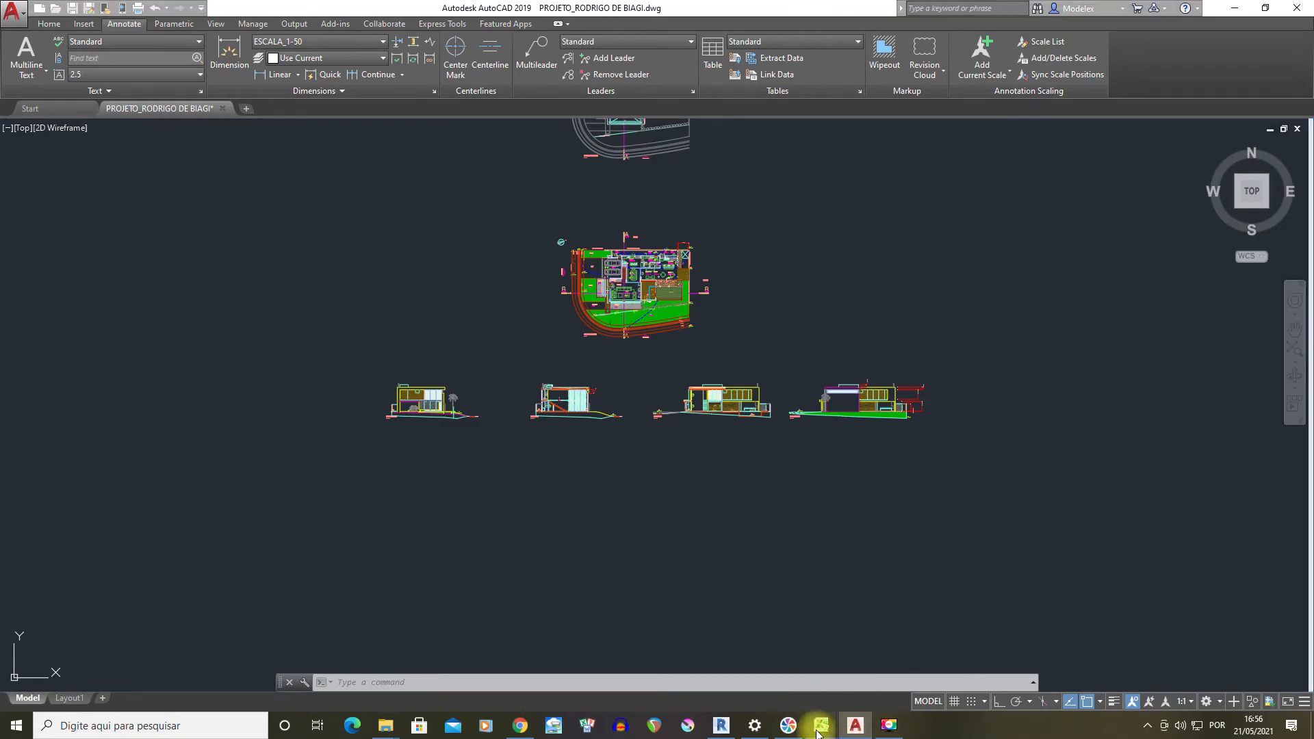
Compare Excel's DISTANCIA FUNDOS column with the FUNDOS dimension in the AutoCAD ground-floor plan, inspecting its end points at the building and boundary wall
mouse_move(821, 725)
click(876, 659)
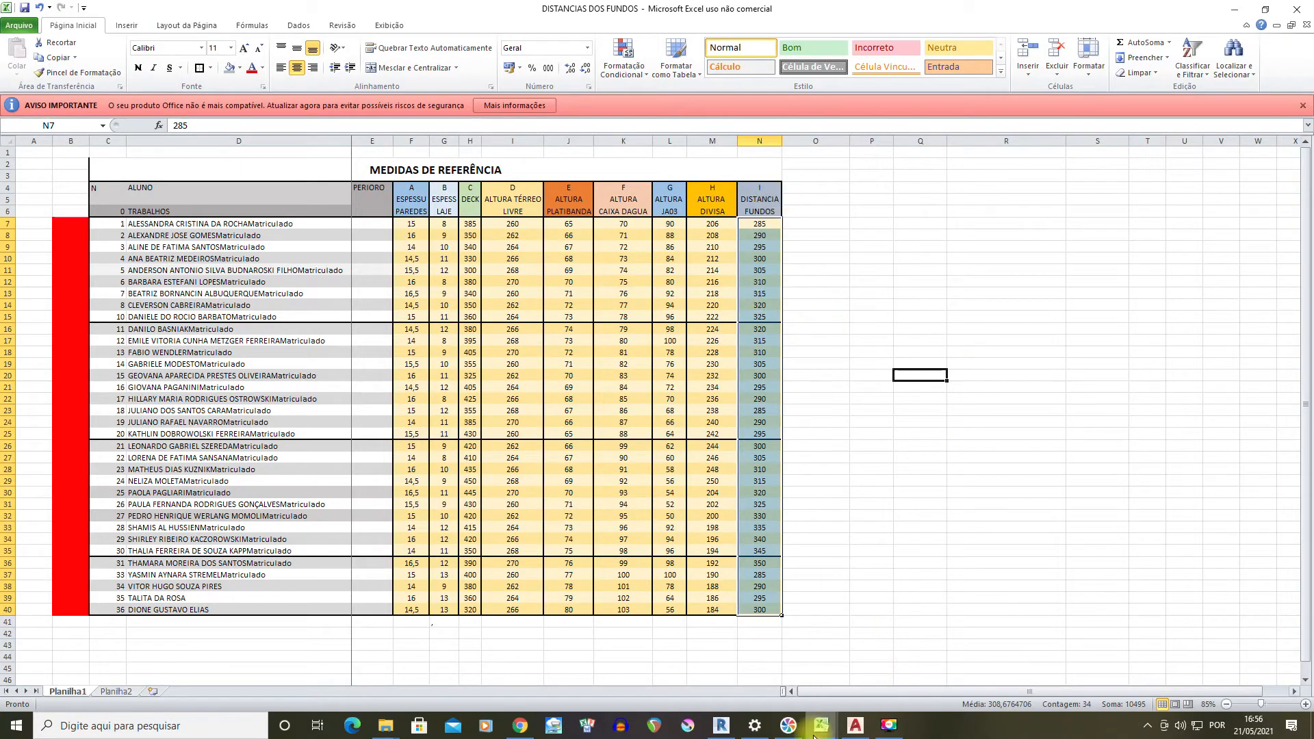
click(855, 725)
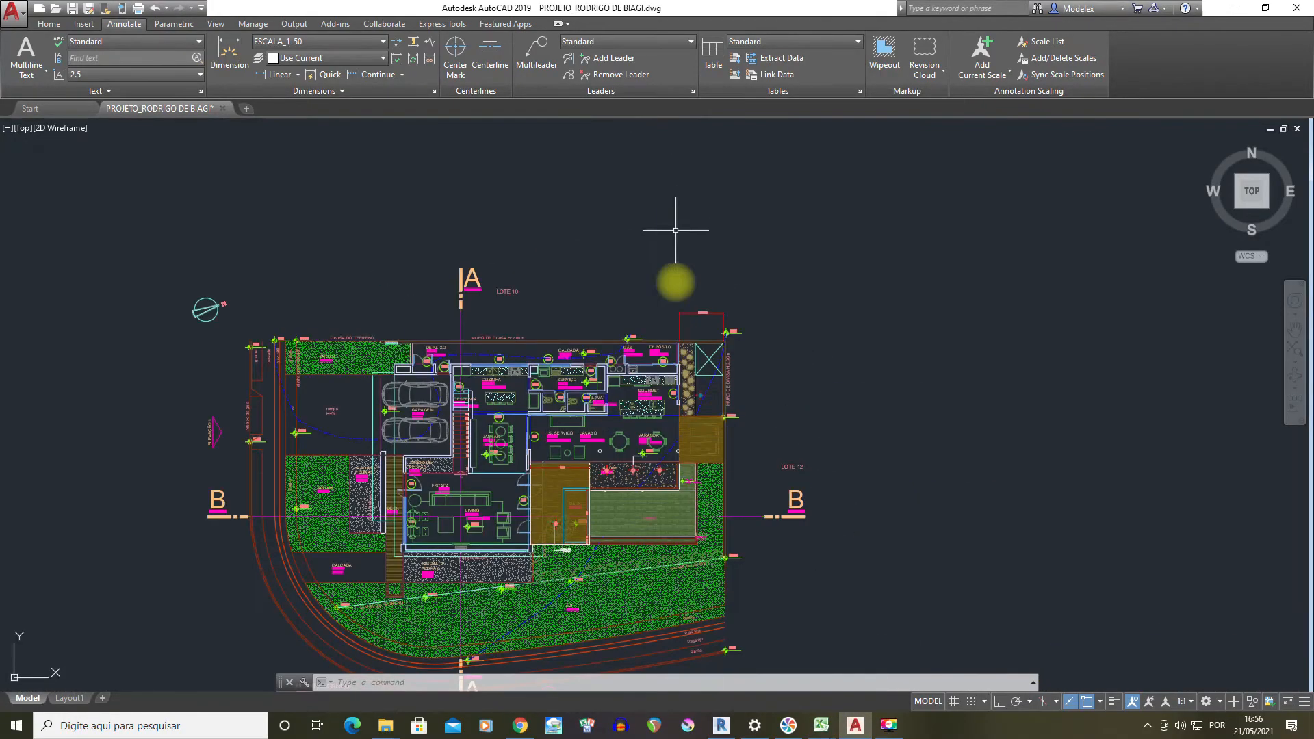
scroll(675, 220, up, 8)
click(651, 301)
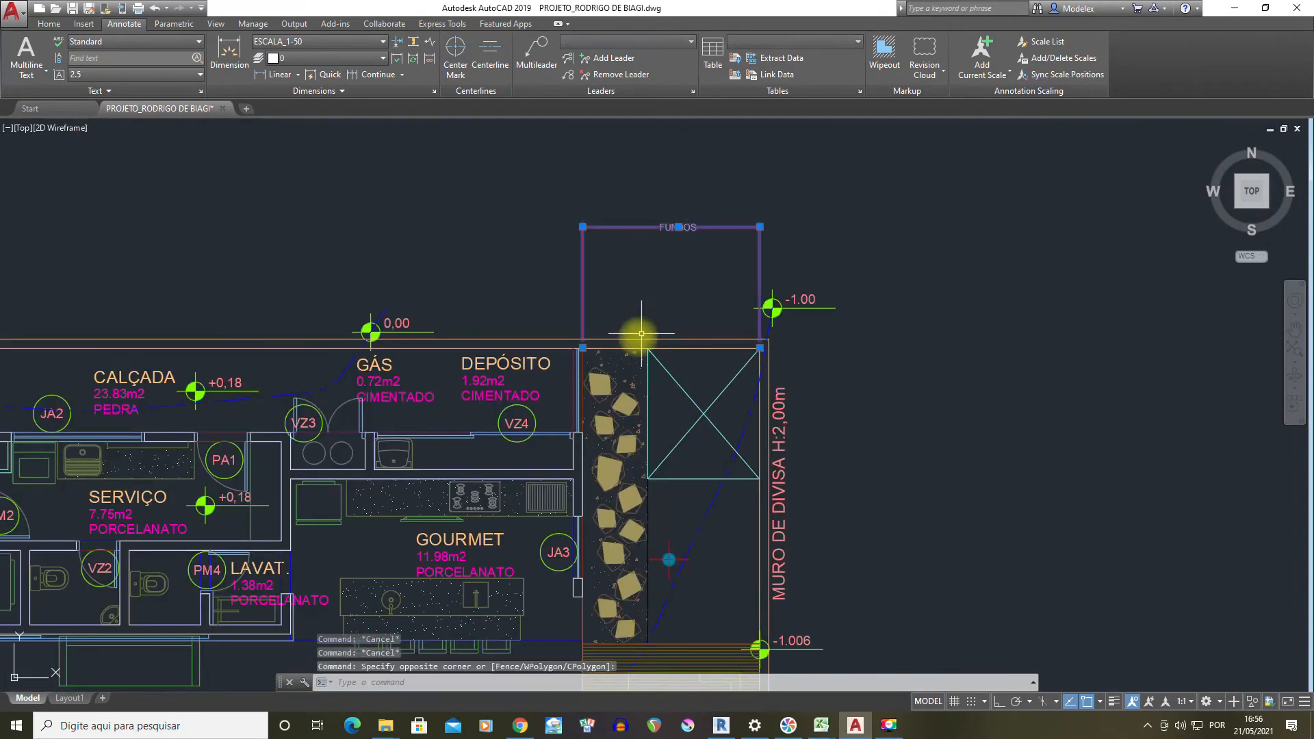
scroll(651, 302, down, 5)
key(Escape)
scroll(596, 415, up, 7)
click(589, 411)
key(Escape)
click(877, 372)
click(862, 372)
scroll(862, 372, down, 5)
key(Escape)
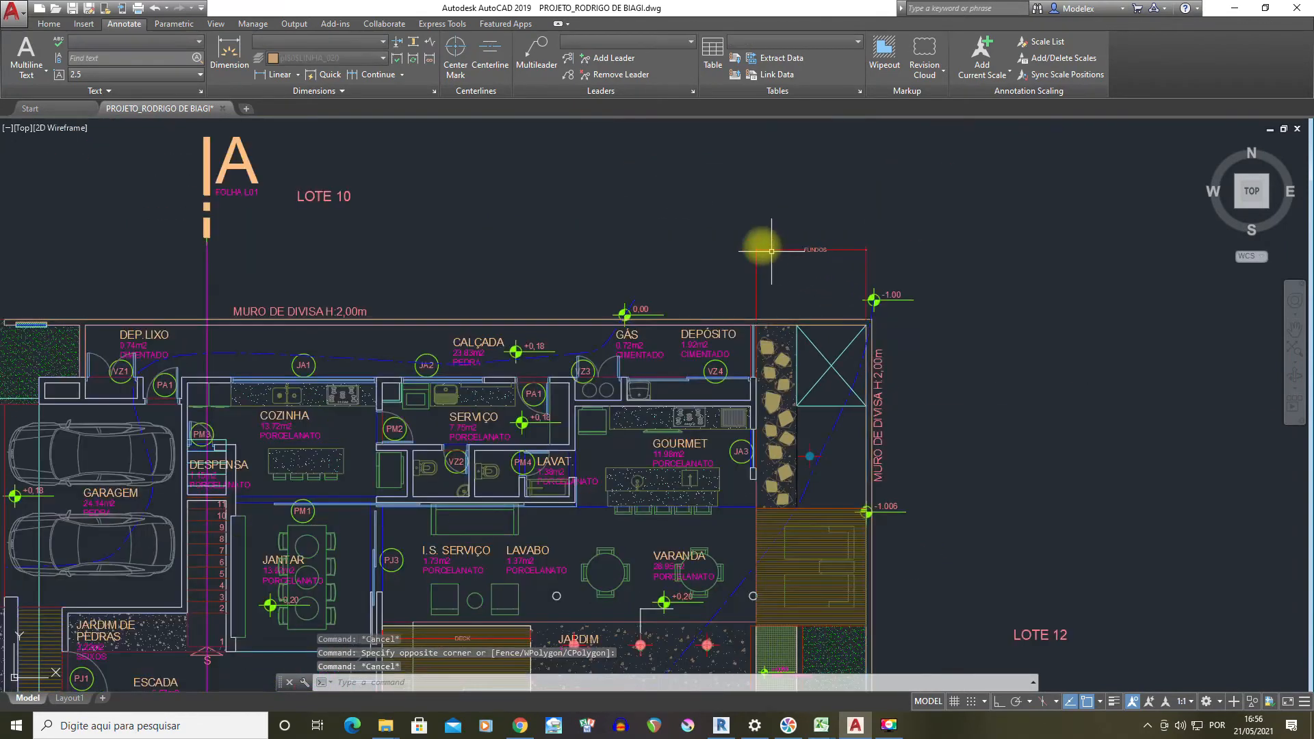
scroll(829, 246, down, 3)
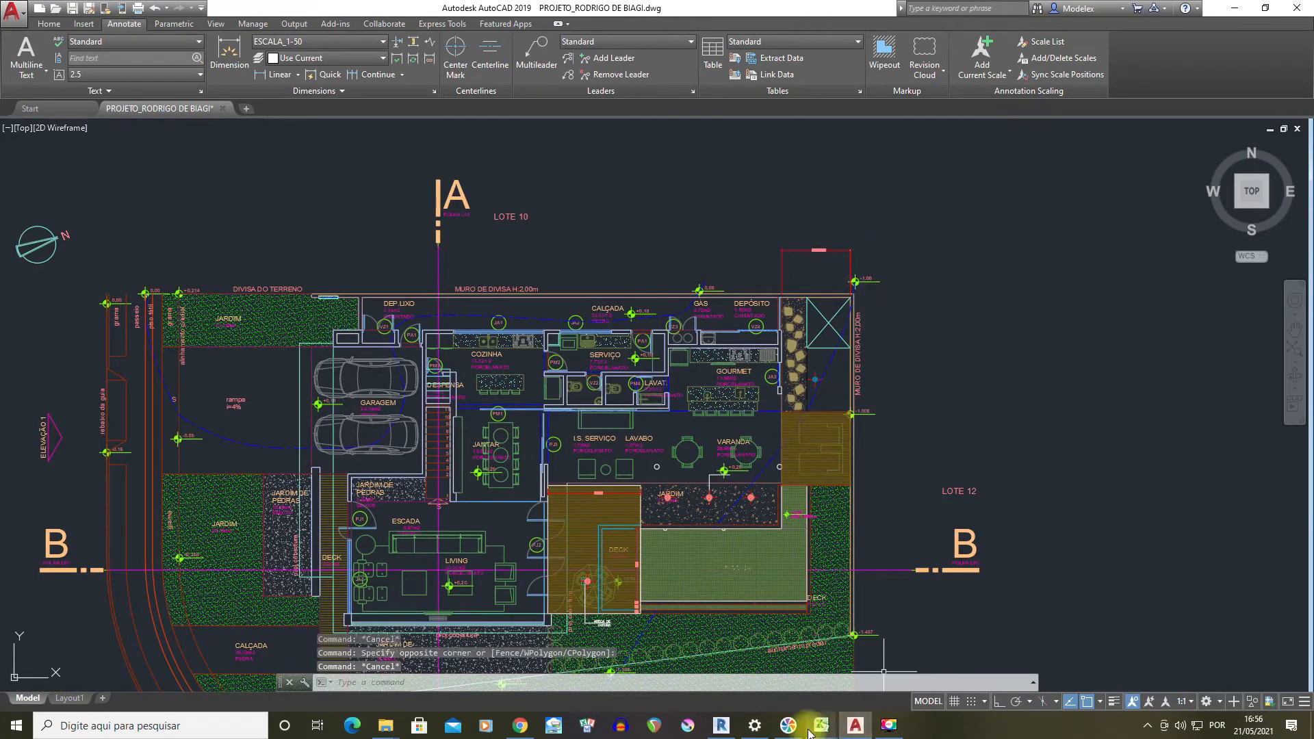
Switch to the Excel reference table and review its column headings and the full range of student measurements
mouse_move(821, 725)
click(852, 667)
click(871, 246)
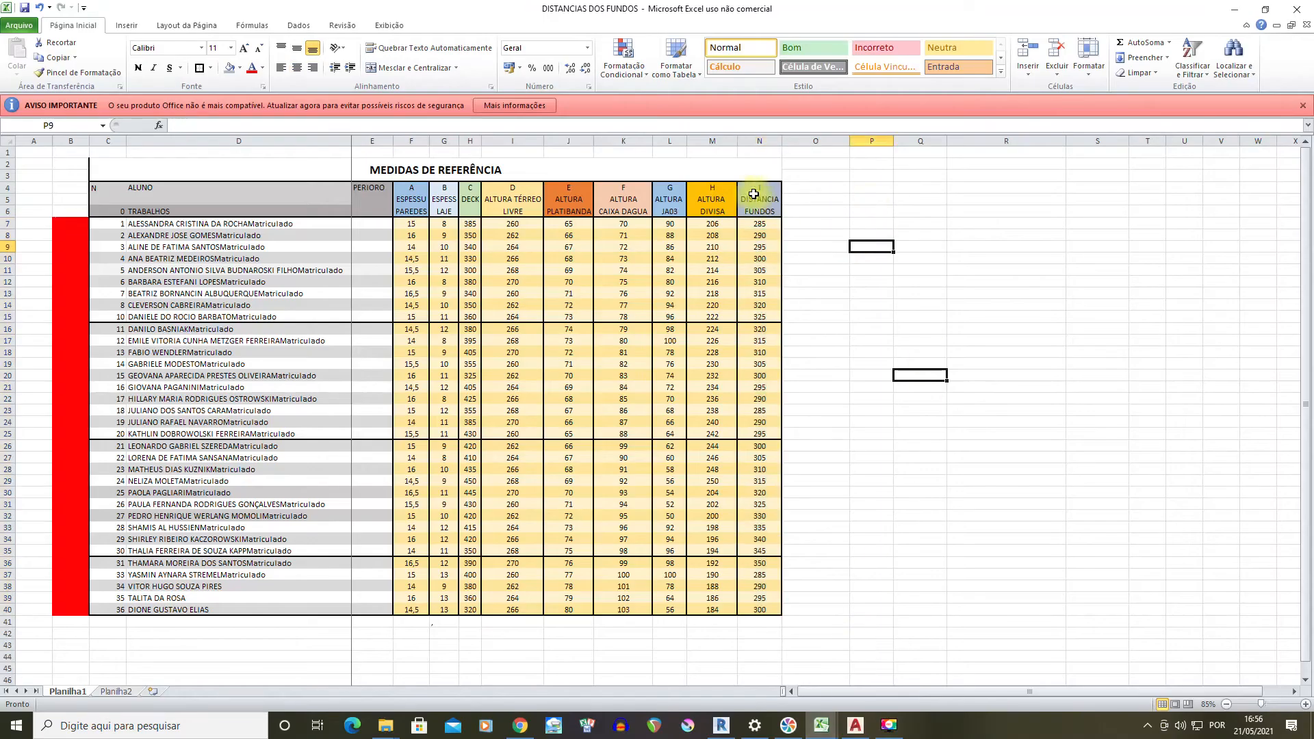
click(667, 198)
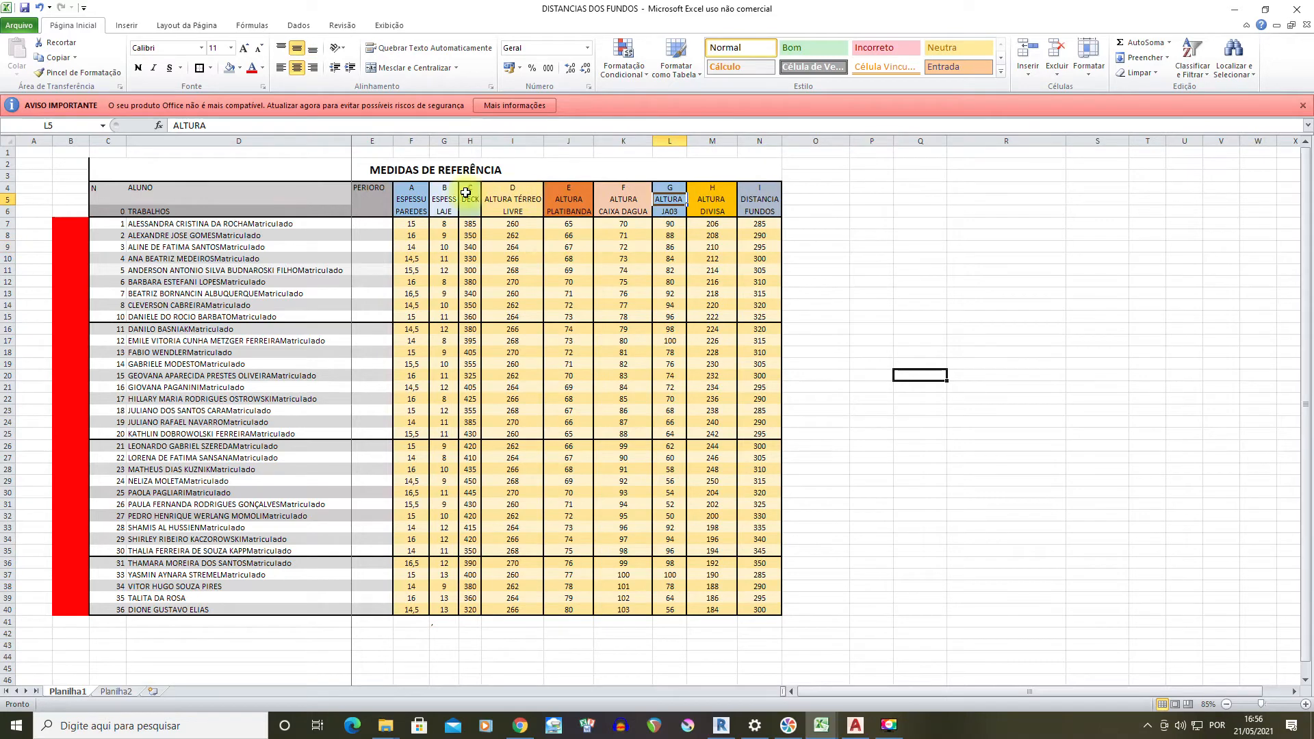
click(808, 214)
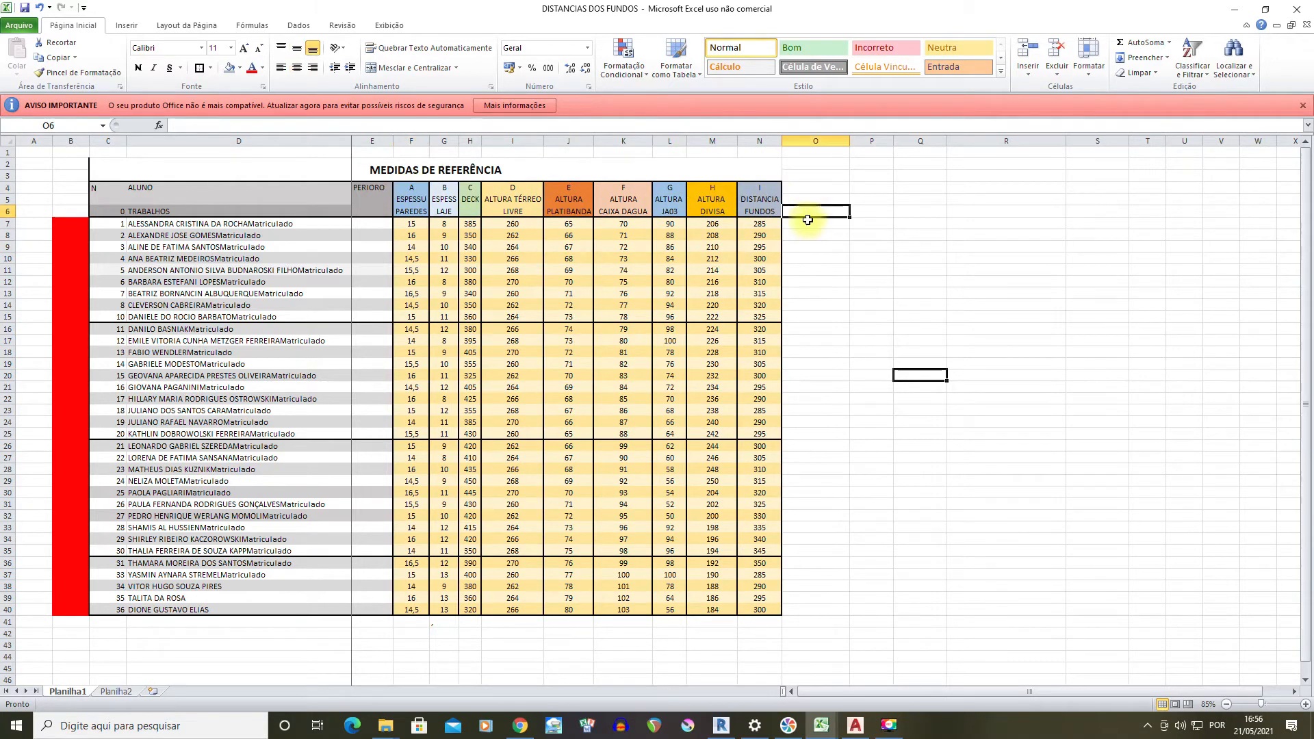
drag(111, 188, 762, 607)
click(871, 480)
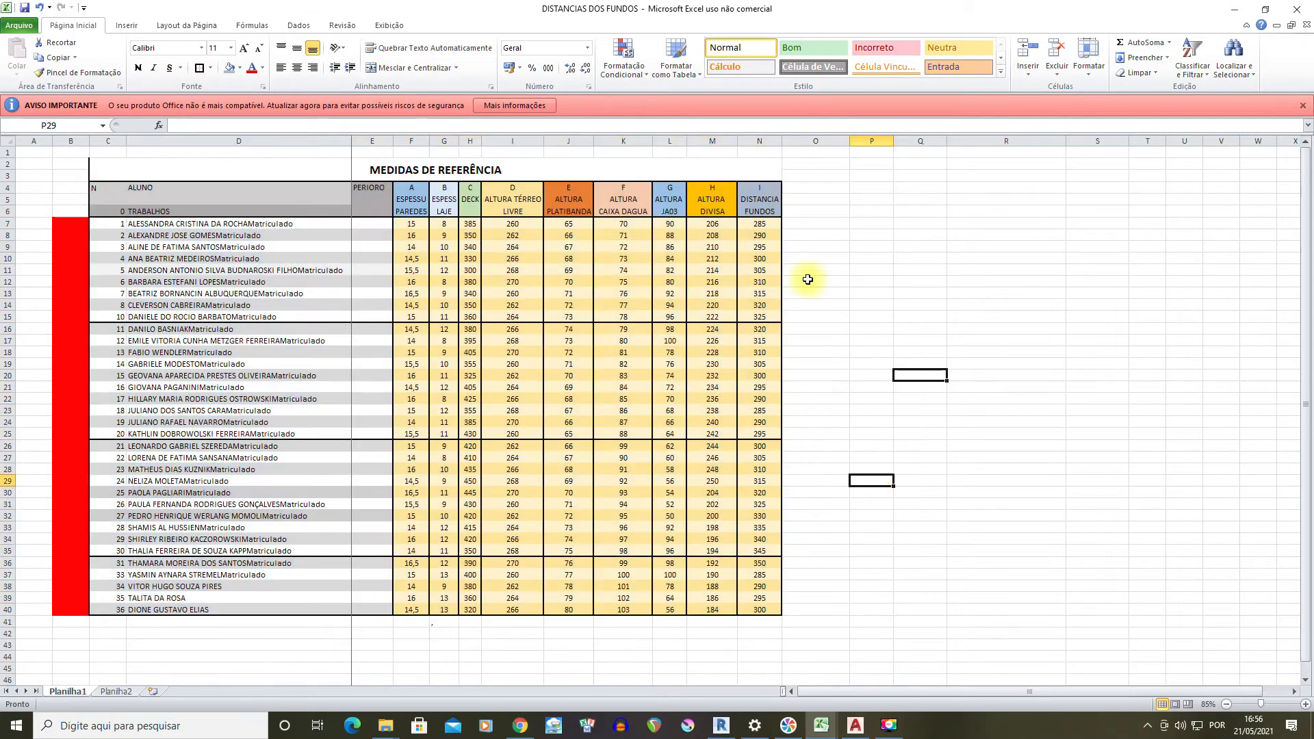
drag(775, 183, 407, 540)
click(921, 399)
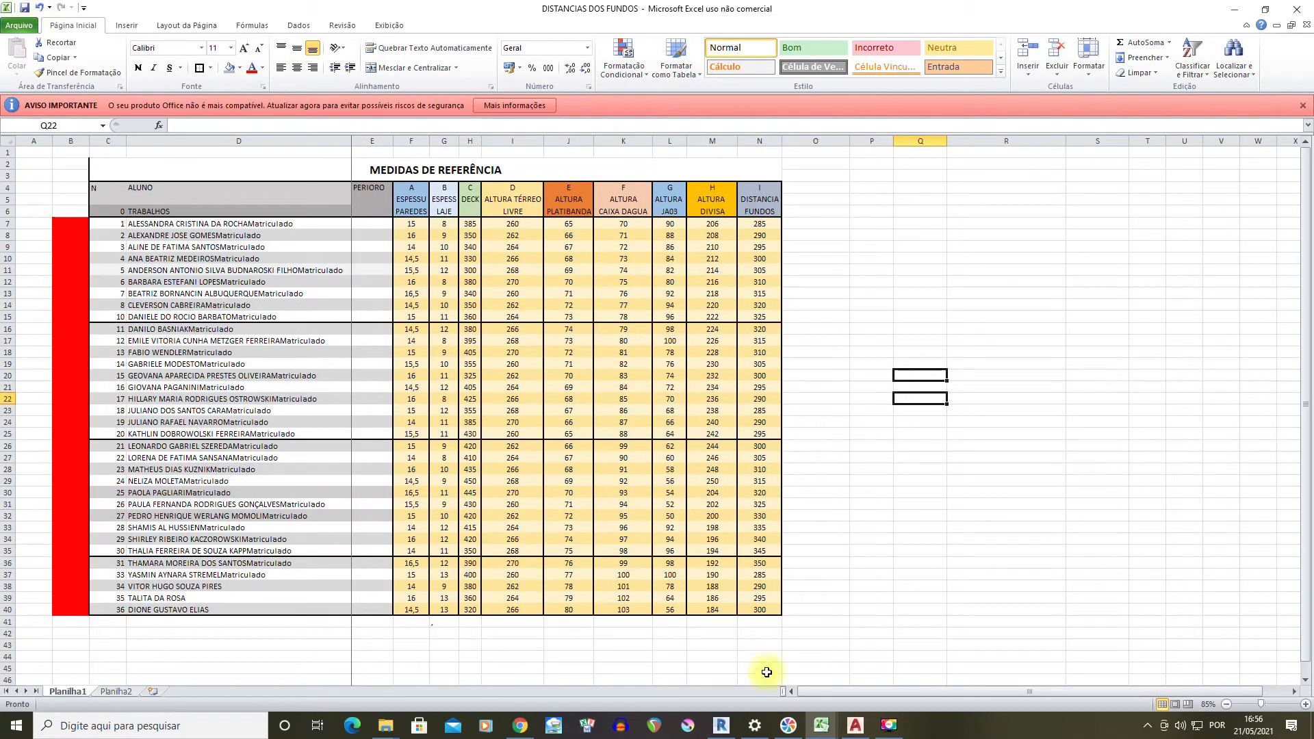
Look over the residence project folder in File Explorer and the complete PLANTA TERREO with its plot boundaries in AutoCAD
mouse_move(385, 725)
click(467, 667)
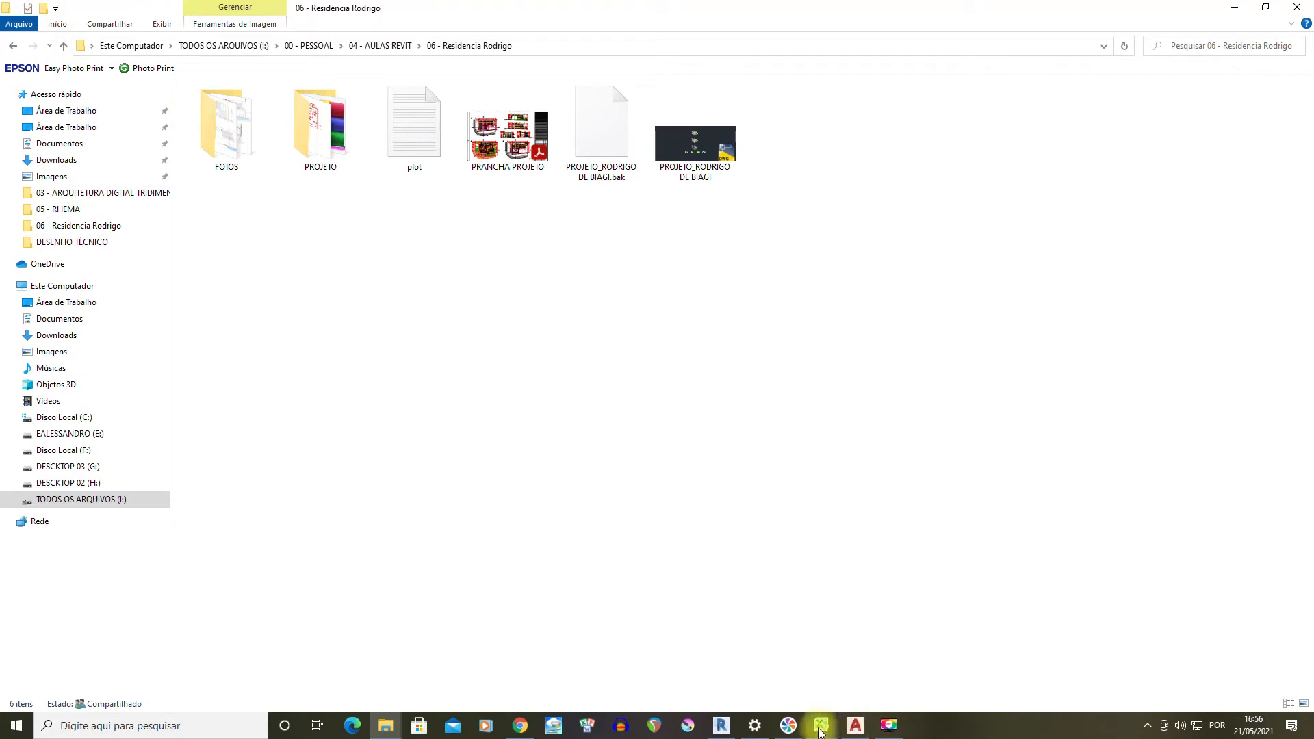
mouse_move(819, 728)
mouse_move(821, 727)
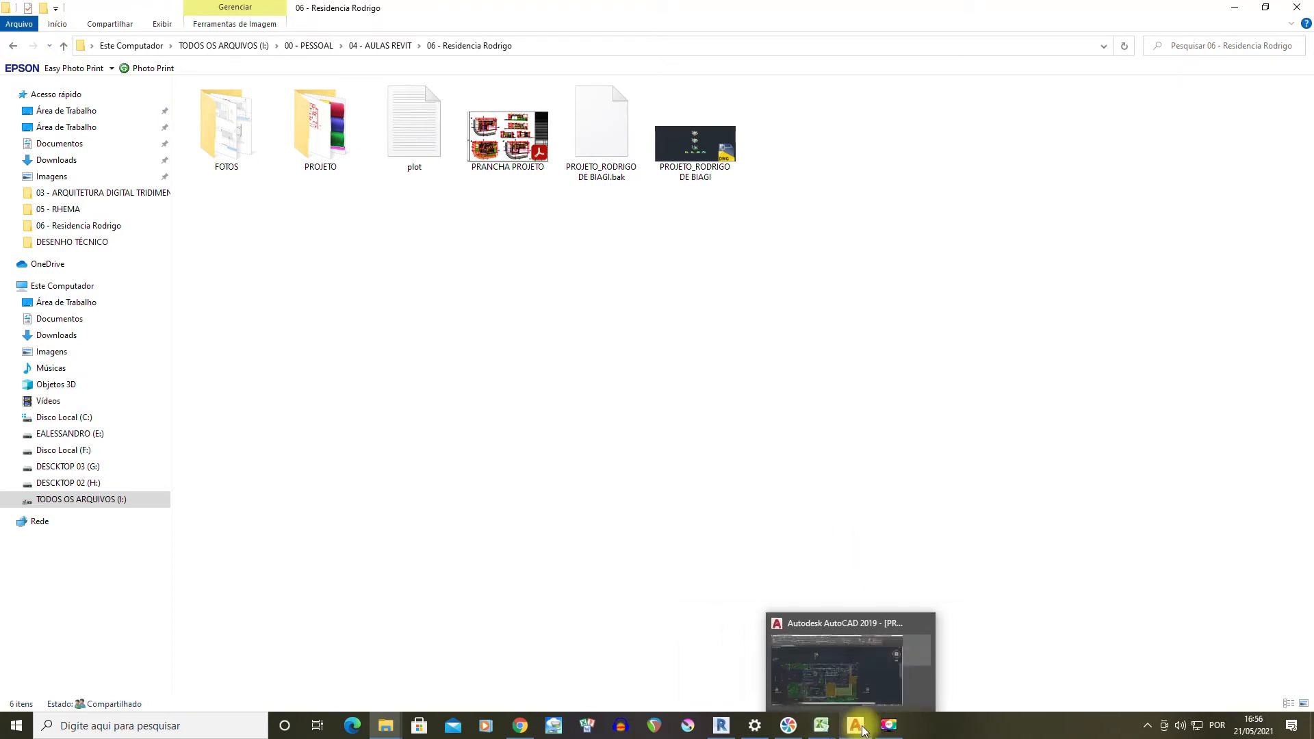
click(828, 726)
click(855, 726)
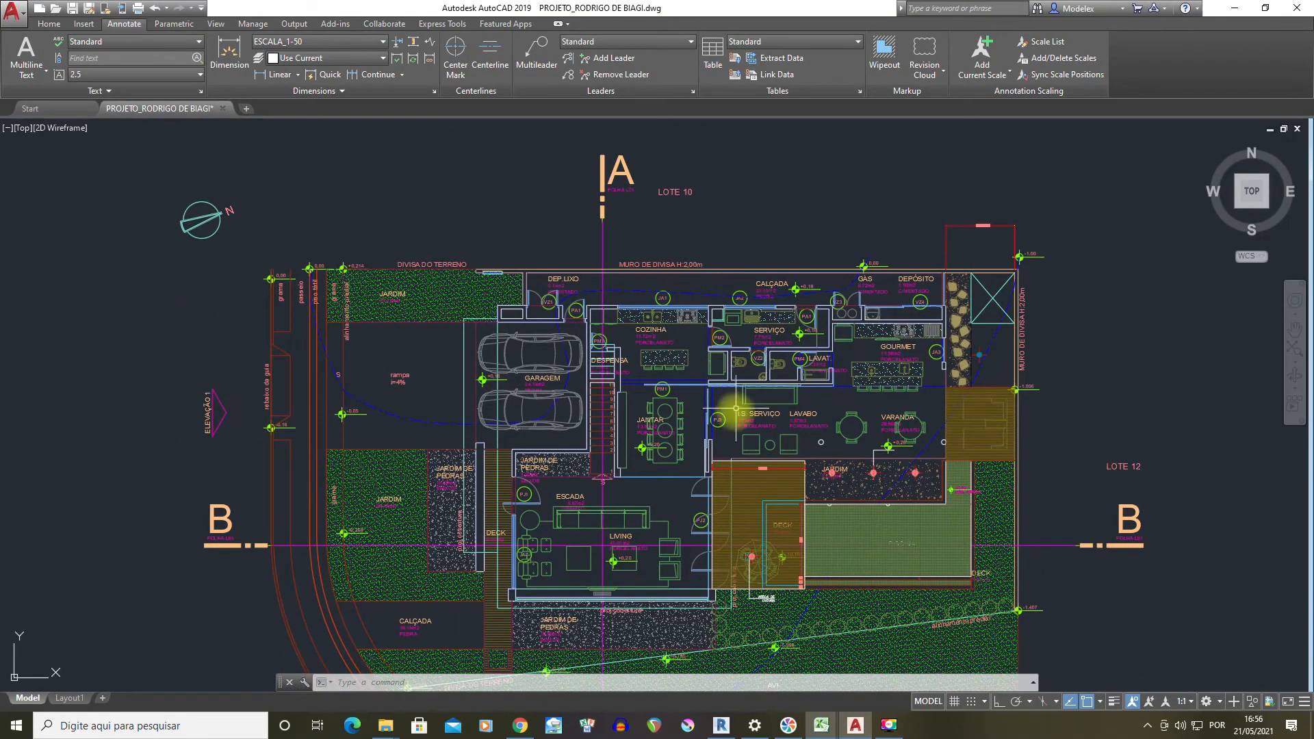
middle_drag(728, 430, 668, 381)
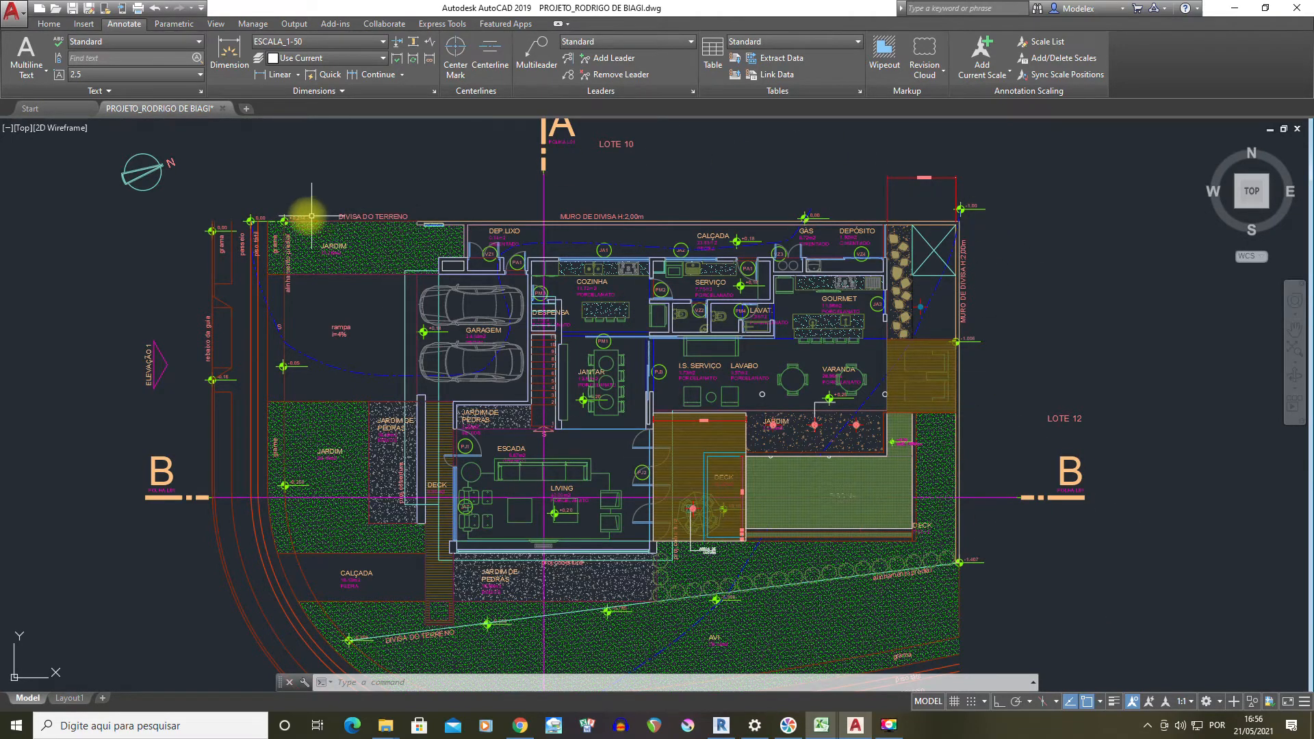
middle_drag(810, 518, 833, 441)
scroll(833, 441, down, 2)
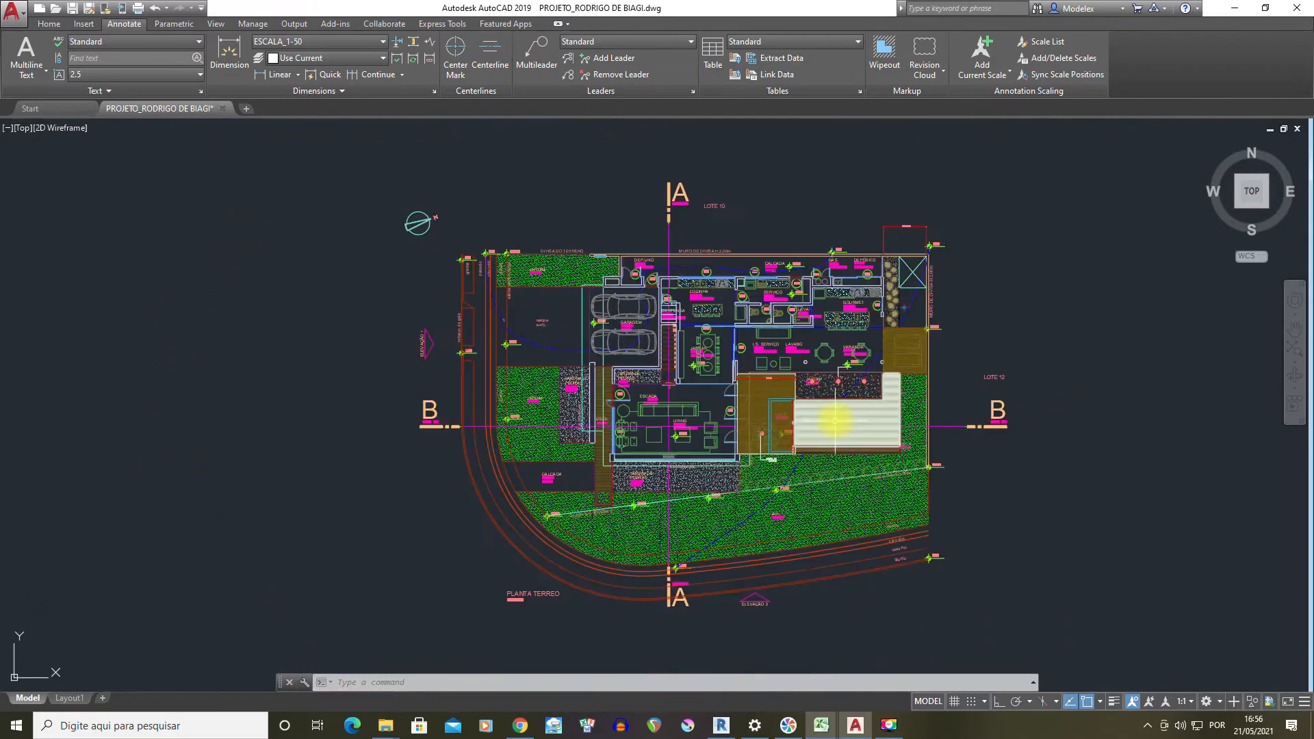
scroll(813, 427, up, 2)
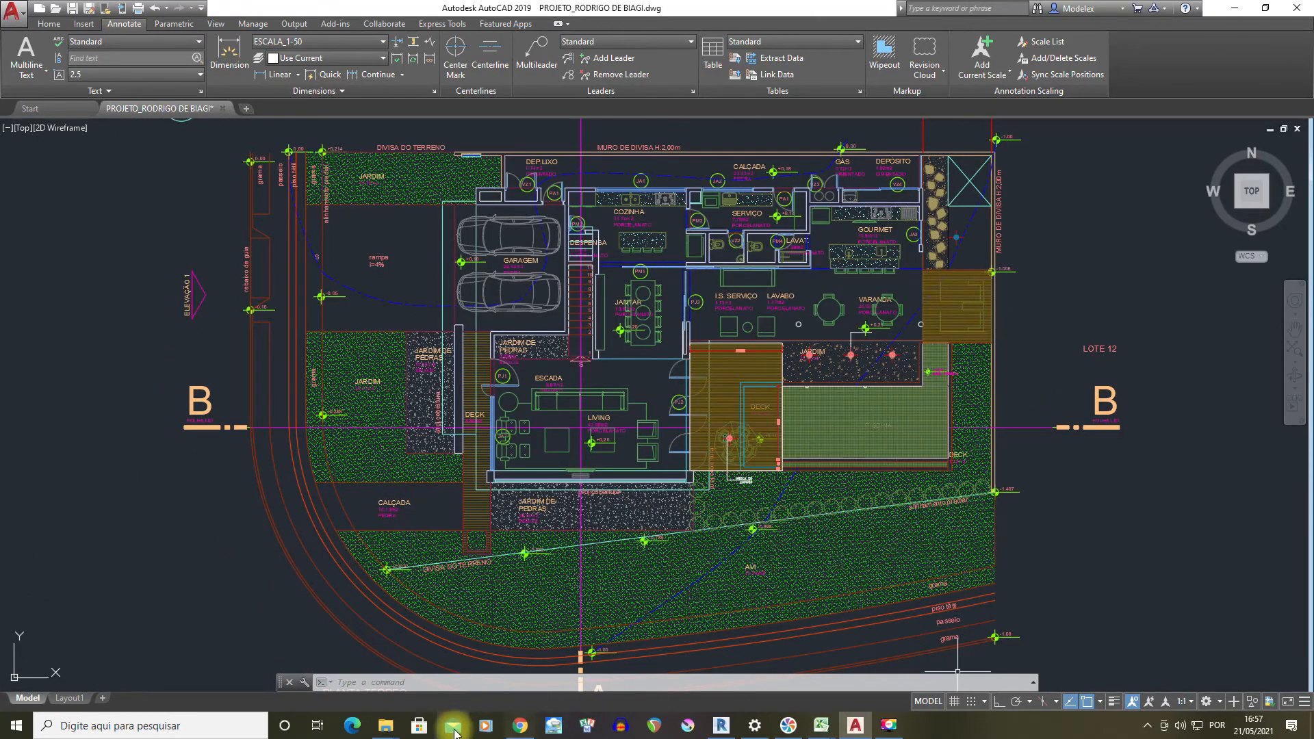
Open the PRANCHA PROJETO PDF from the residence project folder in File Explorer
mouse_move(385, 725)
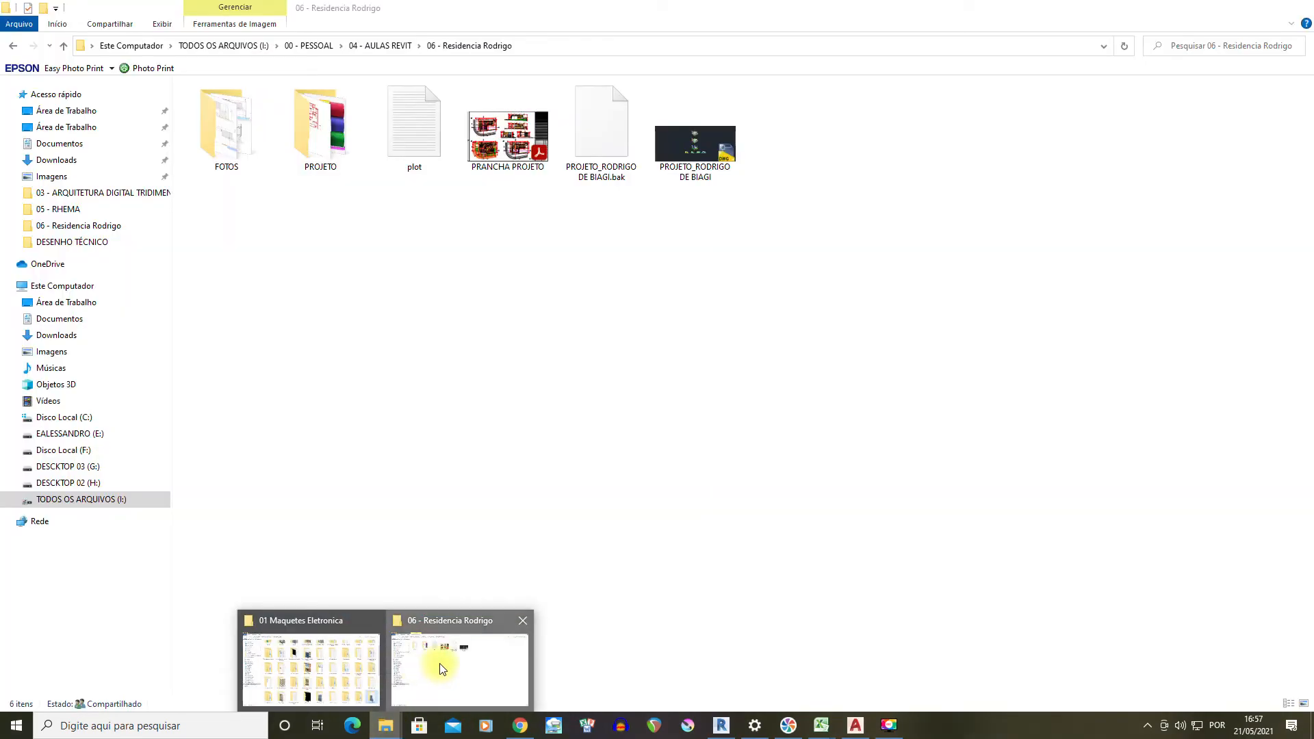
click(441, 670)
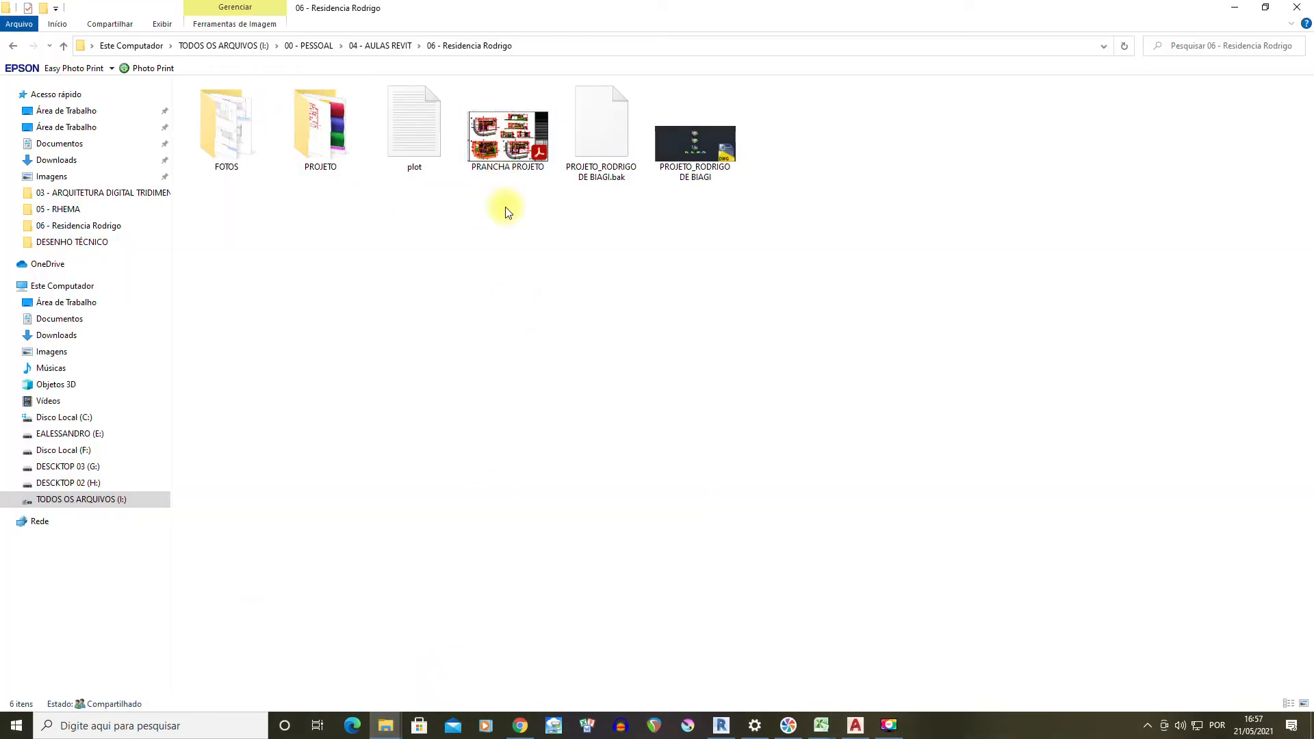
click(507, 137)
double_click(503, 141)
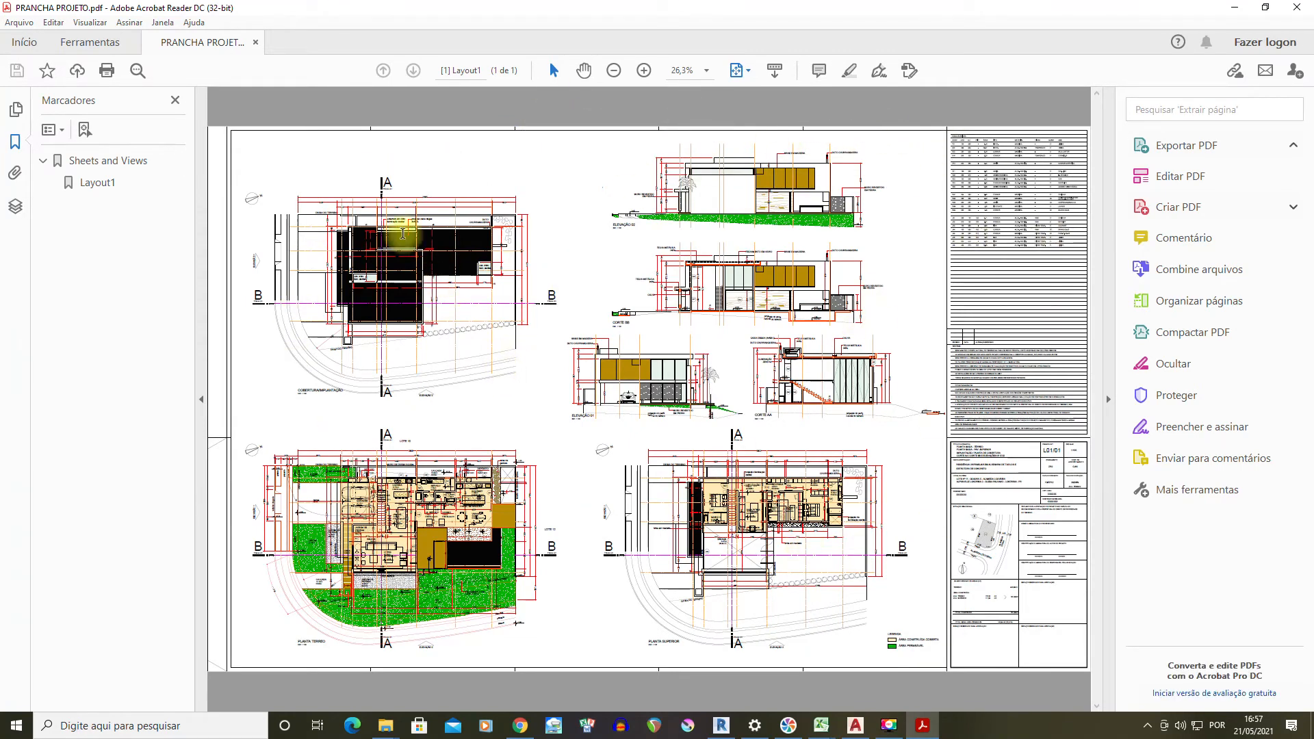
Examine the roof plan, the ground-floor plan and the PLANTA SUPERIOR on the PRANCHA PROJETO sheet at readable size
ctrl+scroll(416, 235, up, 3)
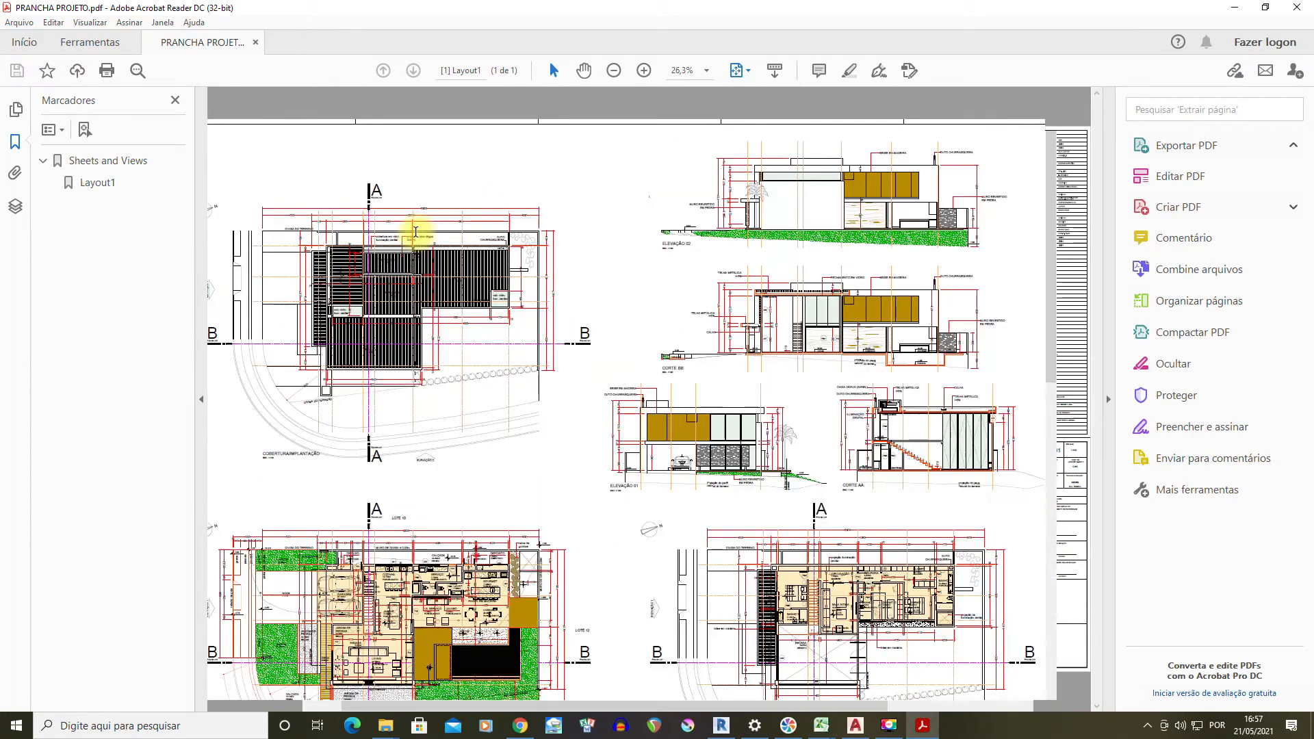
middle_drag(555, 297, 464, 295)
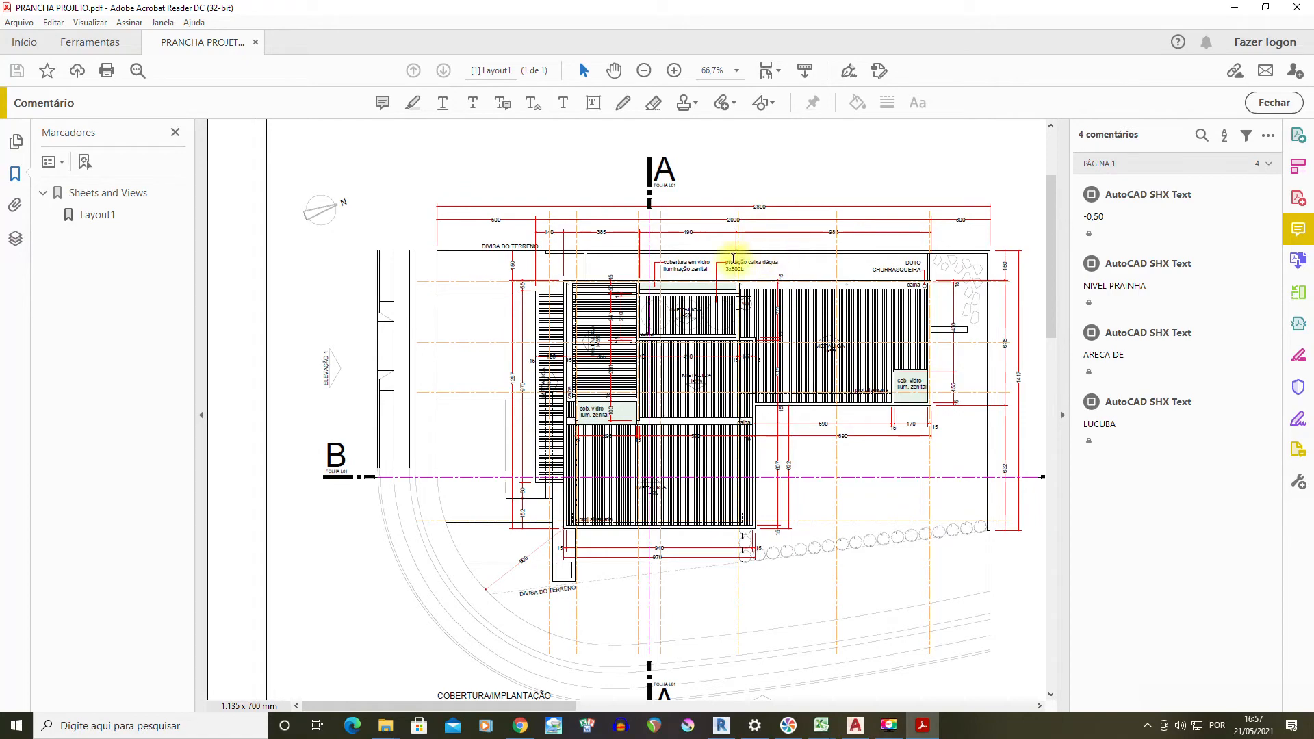
scroll(976, 301, down, 2)
drag(1048, 249, 1049, 518)
ctrl+scroll(667, 352, up, 1)
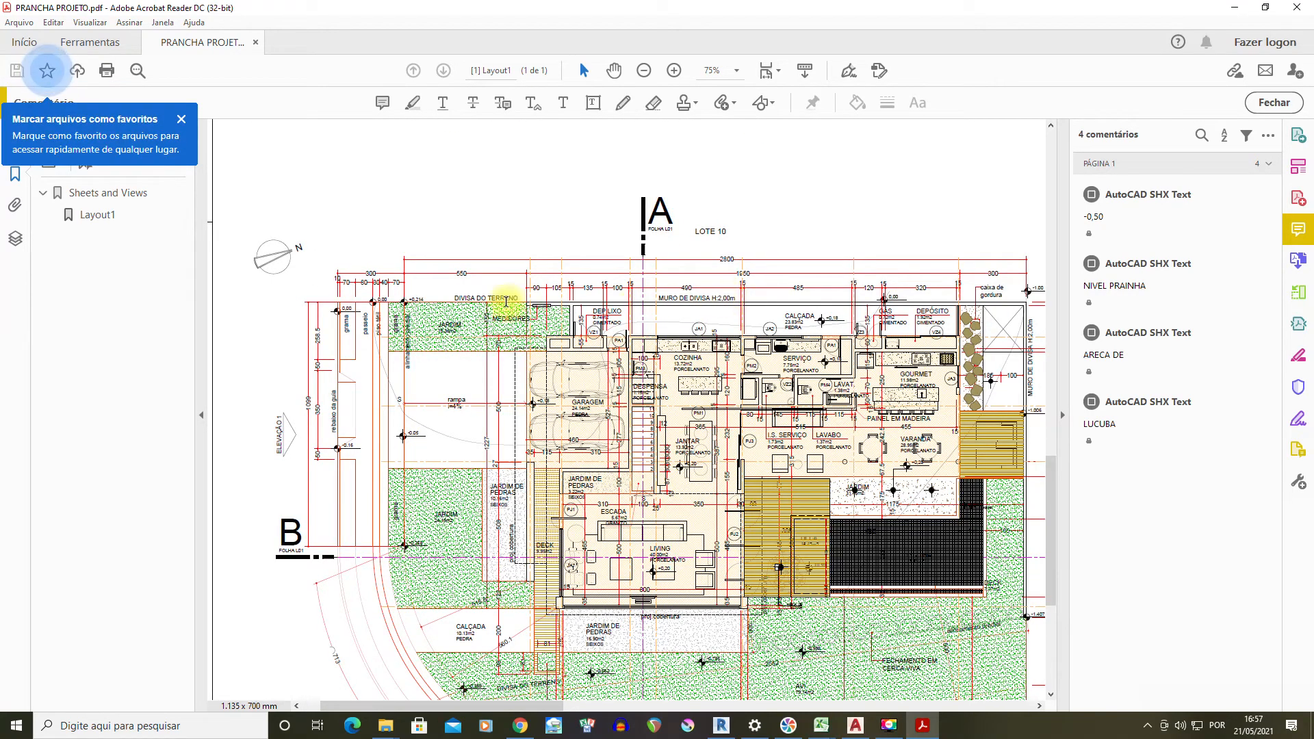
scroll(504, 301, down, 3)
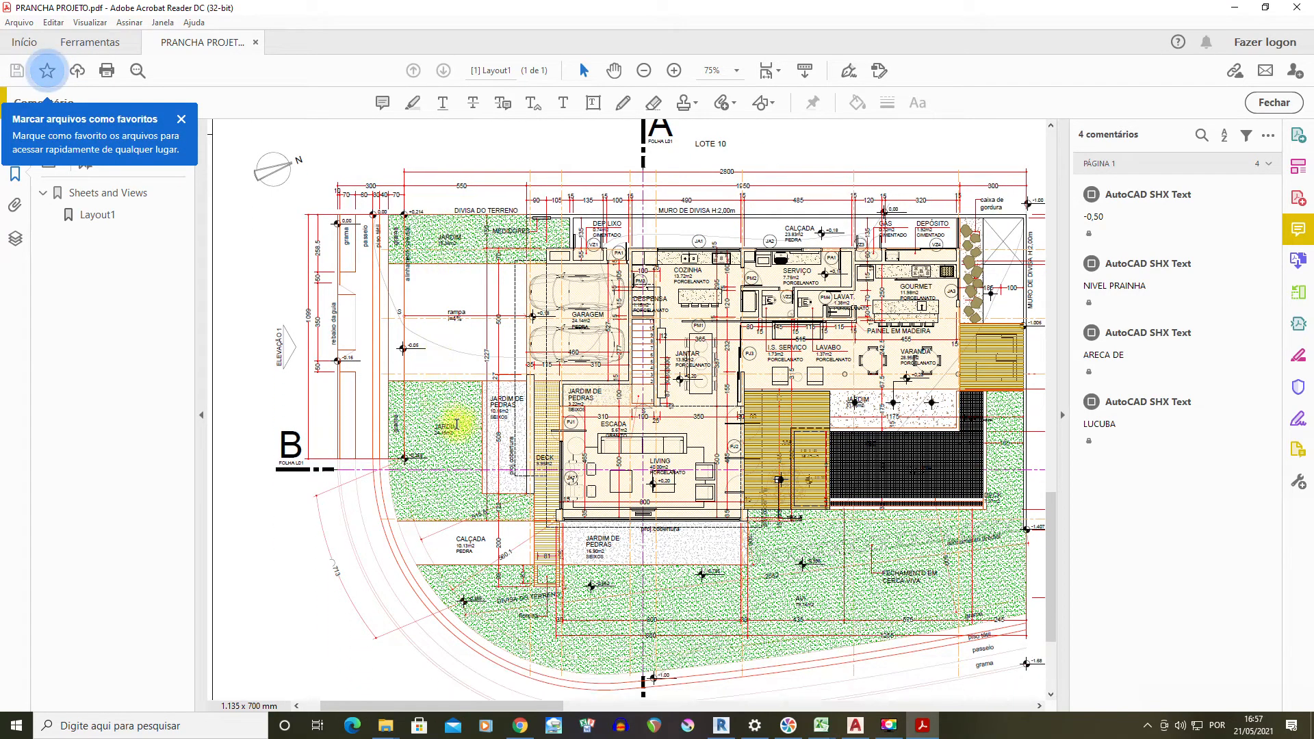
scroll(457, 423, down, 1)
drag(556, 705, 633, 705)
drag(543, 704, 769, 705)
ctrl+scroll(566, 250, down, 3)
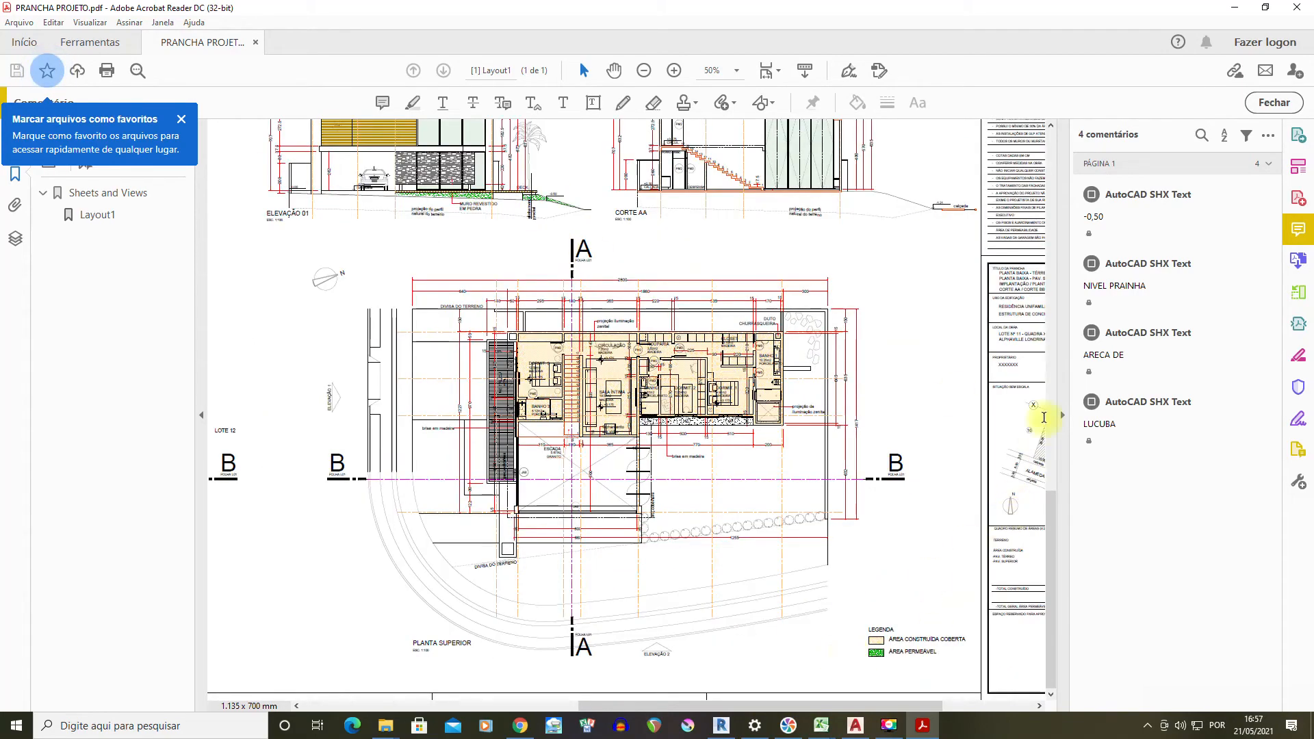
Examine ELEVAÇÃO 02, CORTE BB, ELEVAÇÃO 01 and CORTE AA on the sheet, including their material notes and height dimensions
drag(1051, 506, 1066, 269)
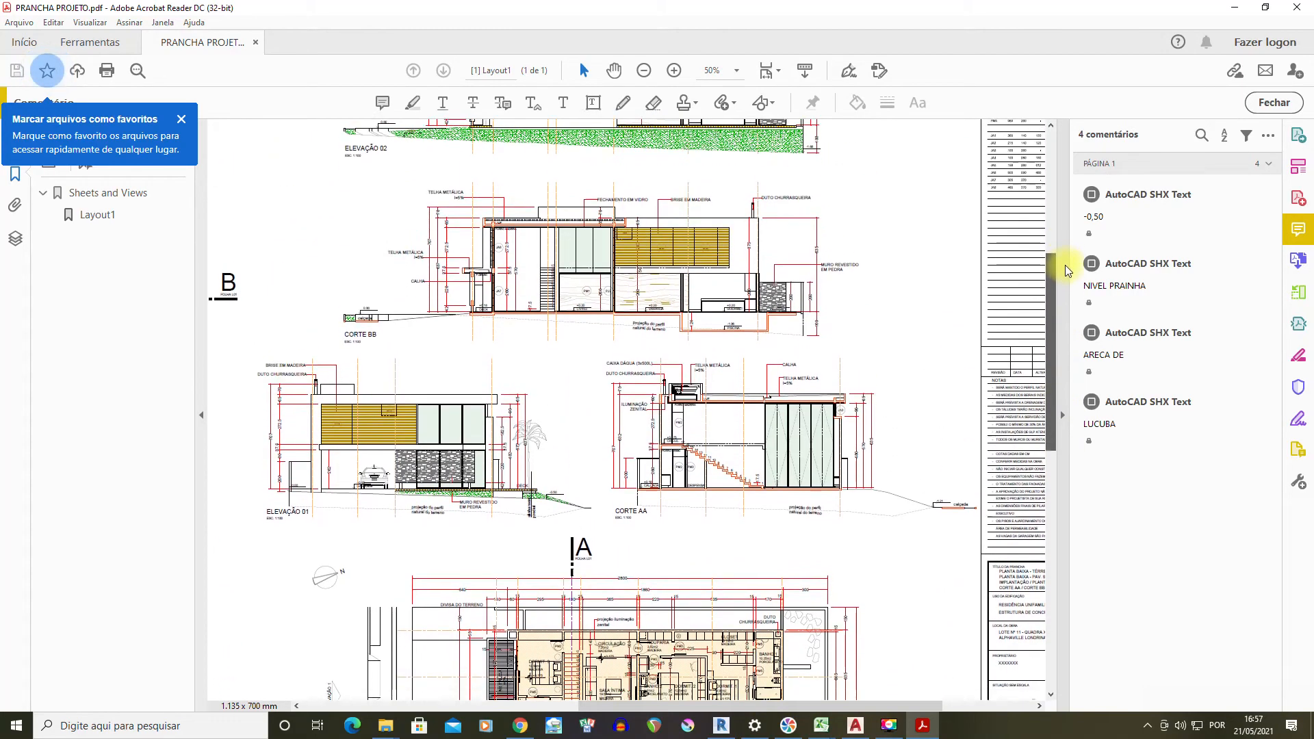
scroll(823, 214, up, 4)
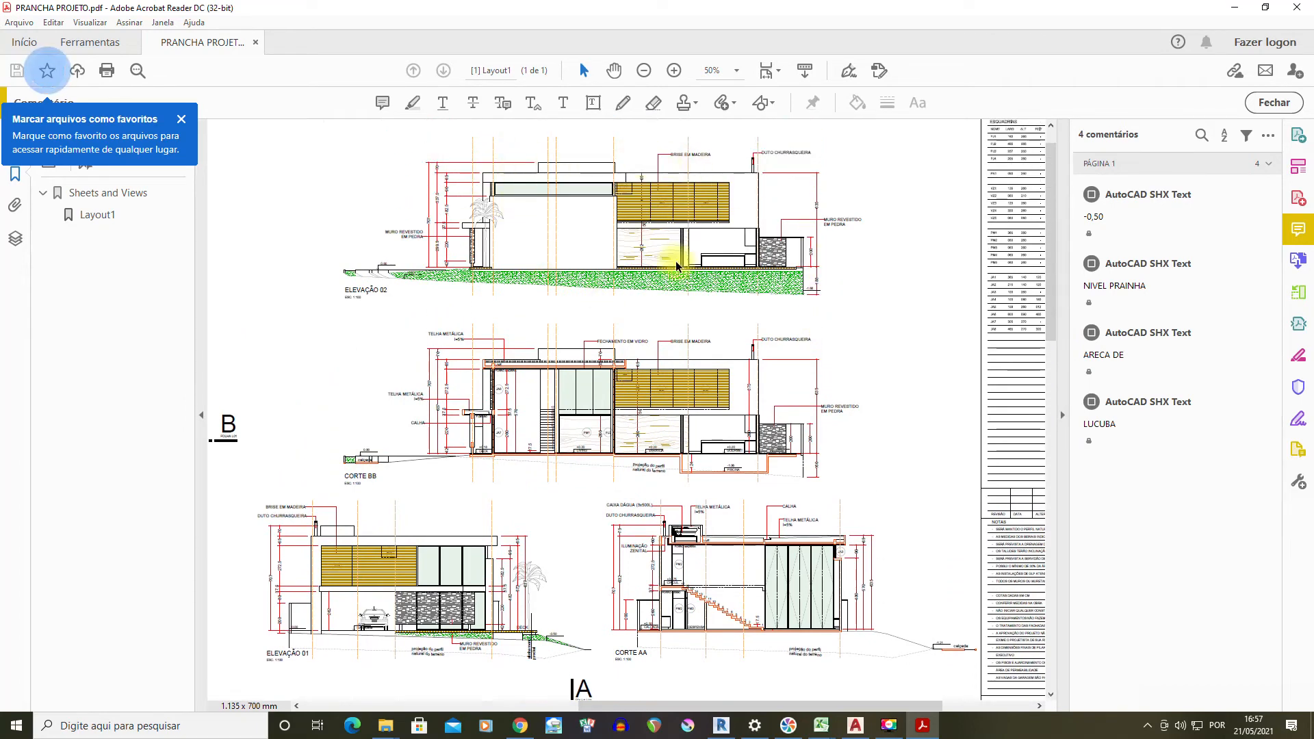
scroll(743, 167, up, 1)
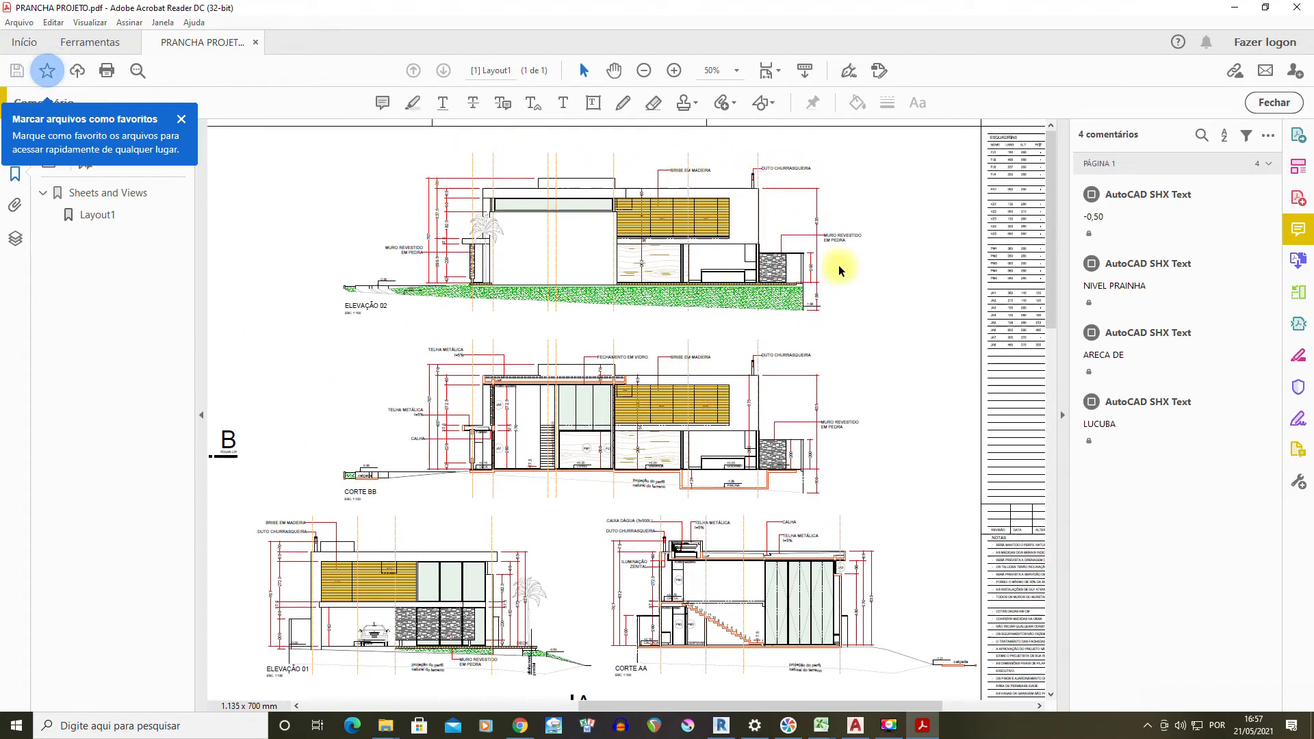
ctrl+scroll(545, 238, up, 2)
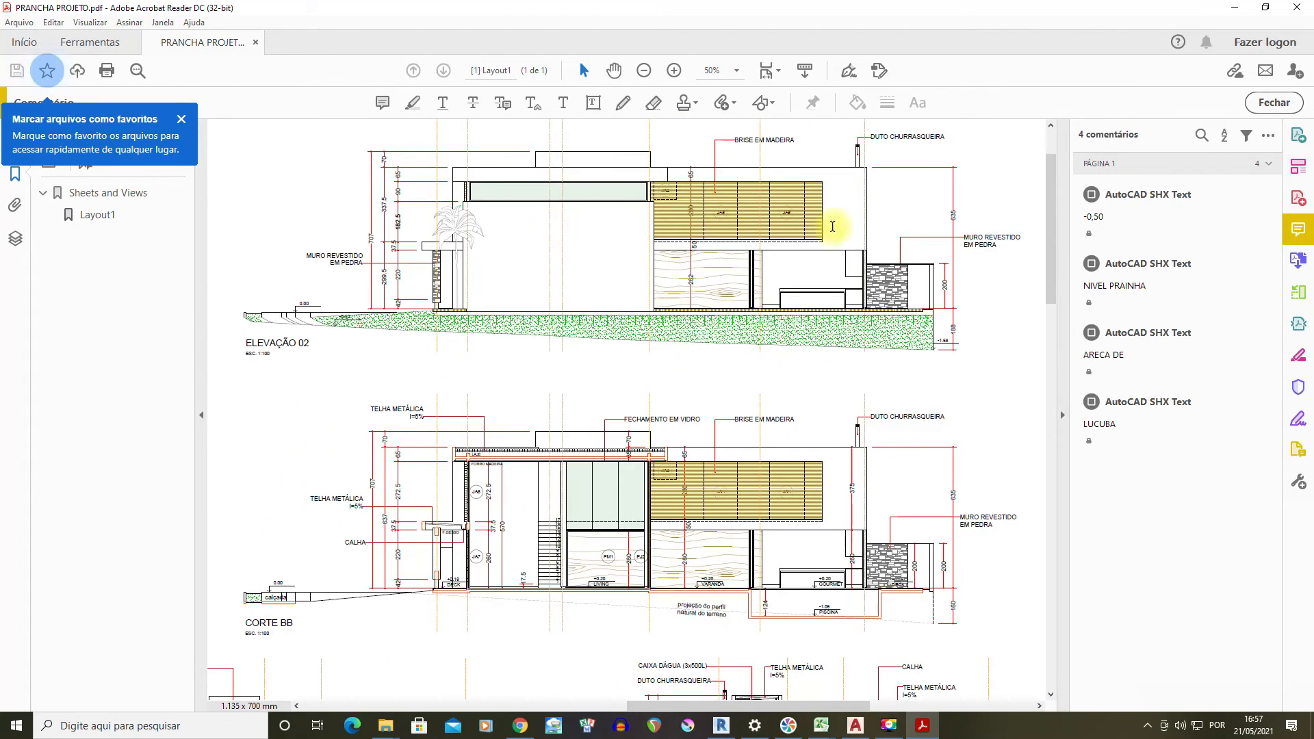
scroll(924, 287, up, 1)
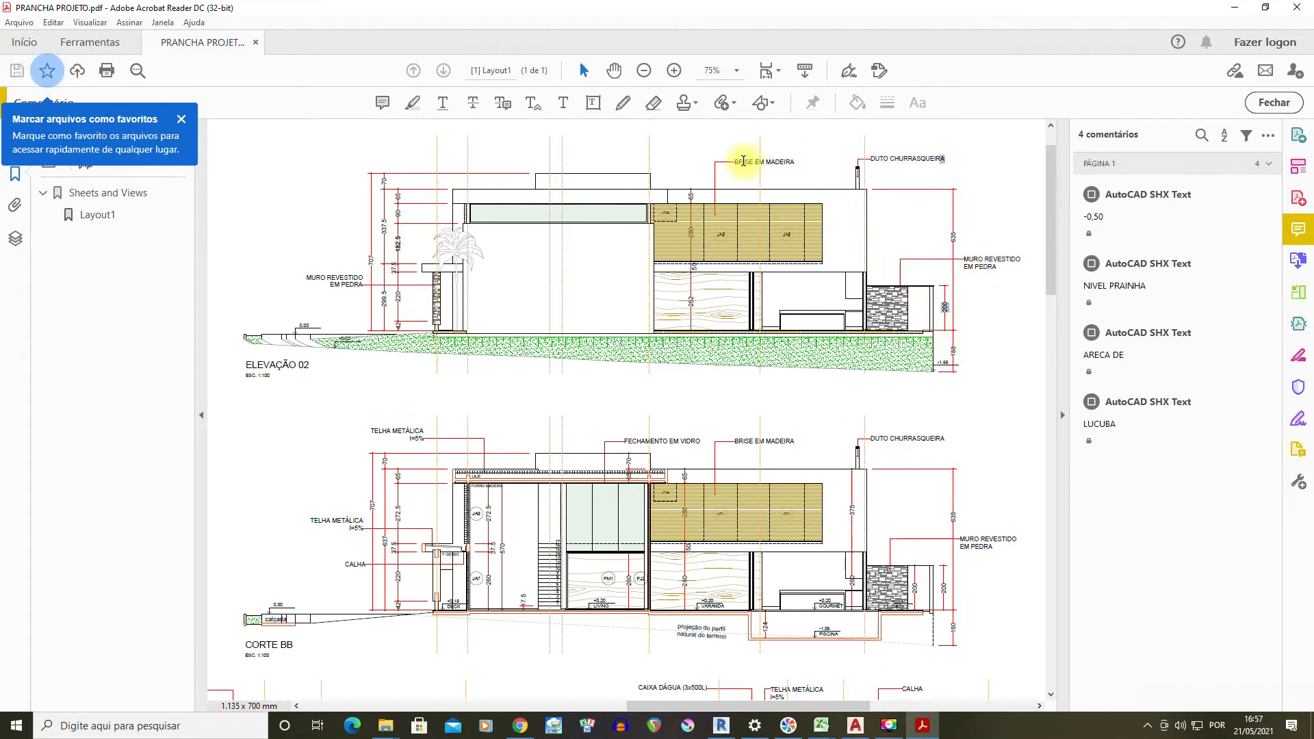
scroll(590, 382, down, 4)
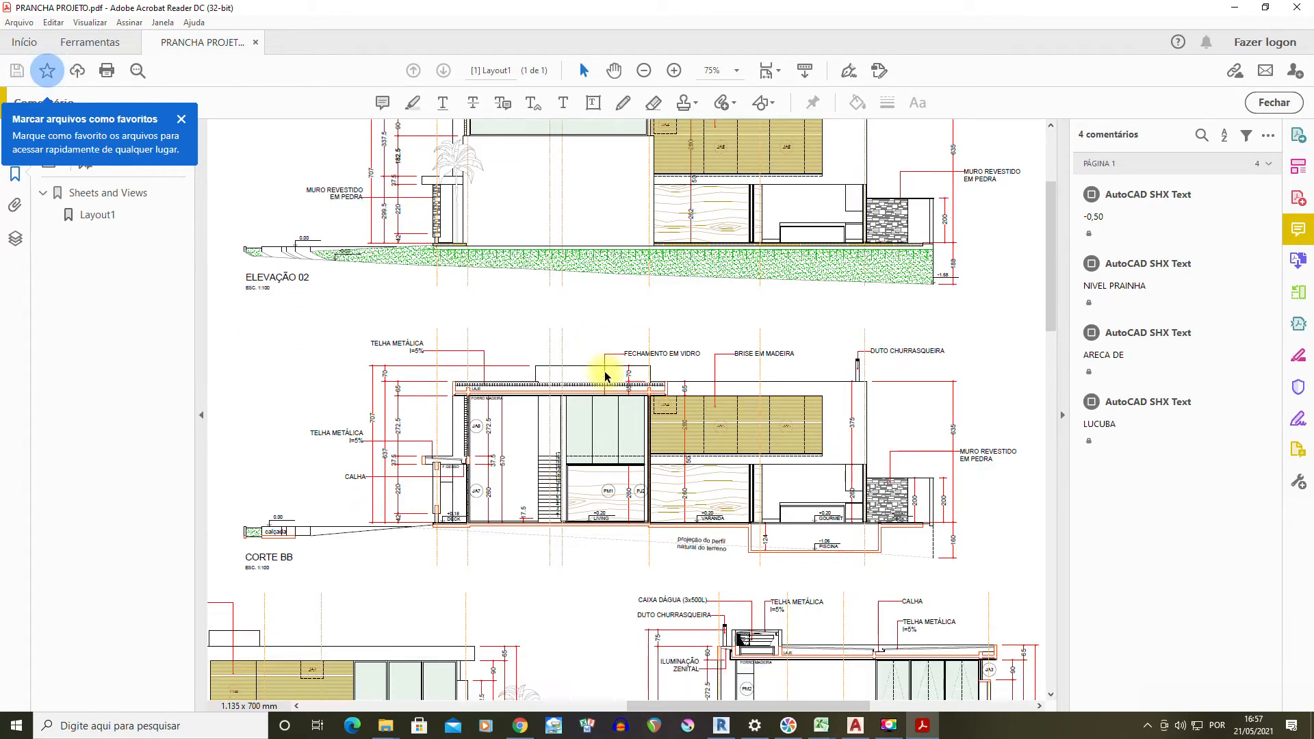
scroll(605, 376, down, 3)
drag(786, 706, 472, 658)
Look over the complete project sheet once more and close the PDF
ctrl+scroll(730, 438, down, 4)
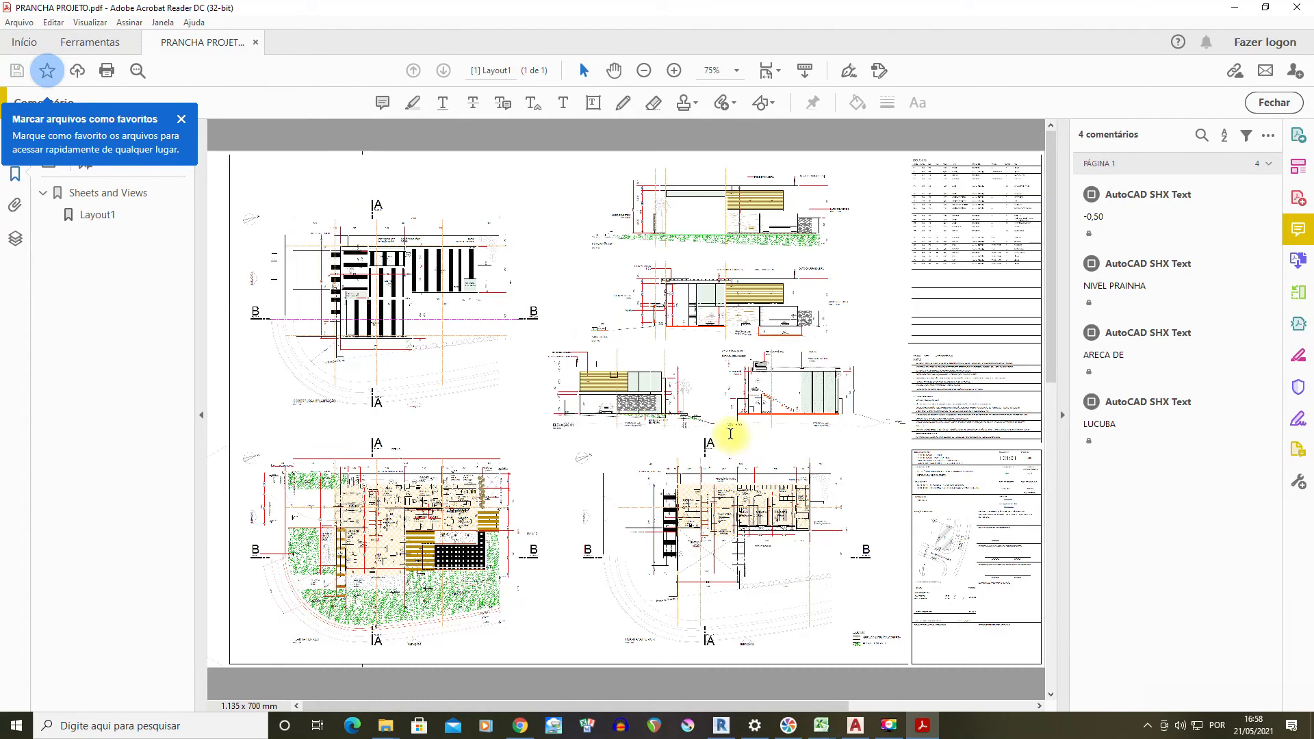
ctrl+scroll(759, 421, down, 1)
ctrl+scroll(626, 466, up, 2)
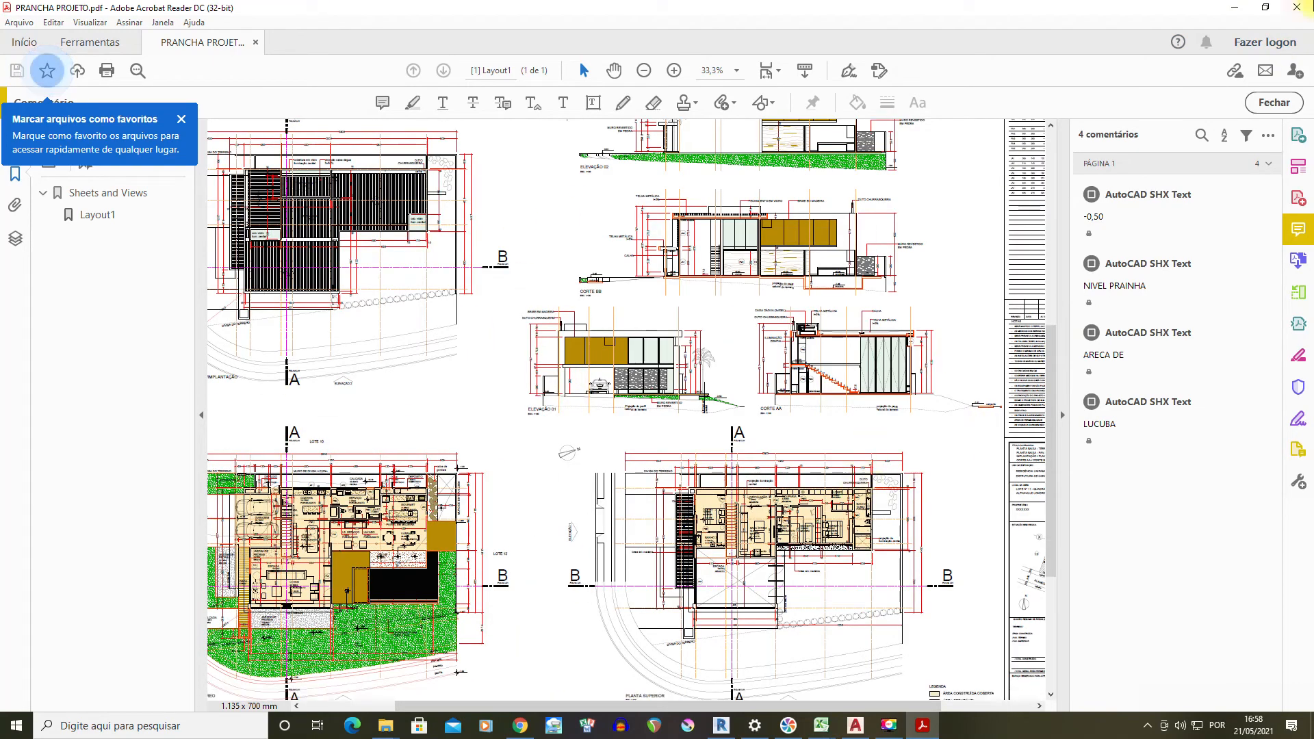
click(1305, 16)
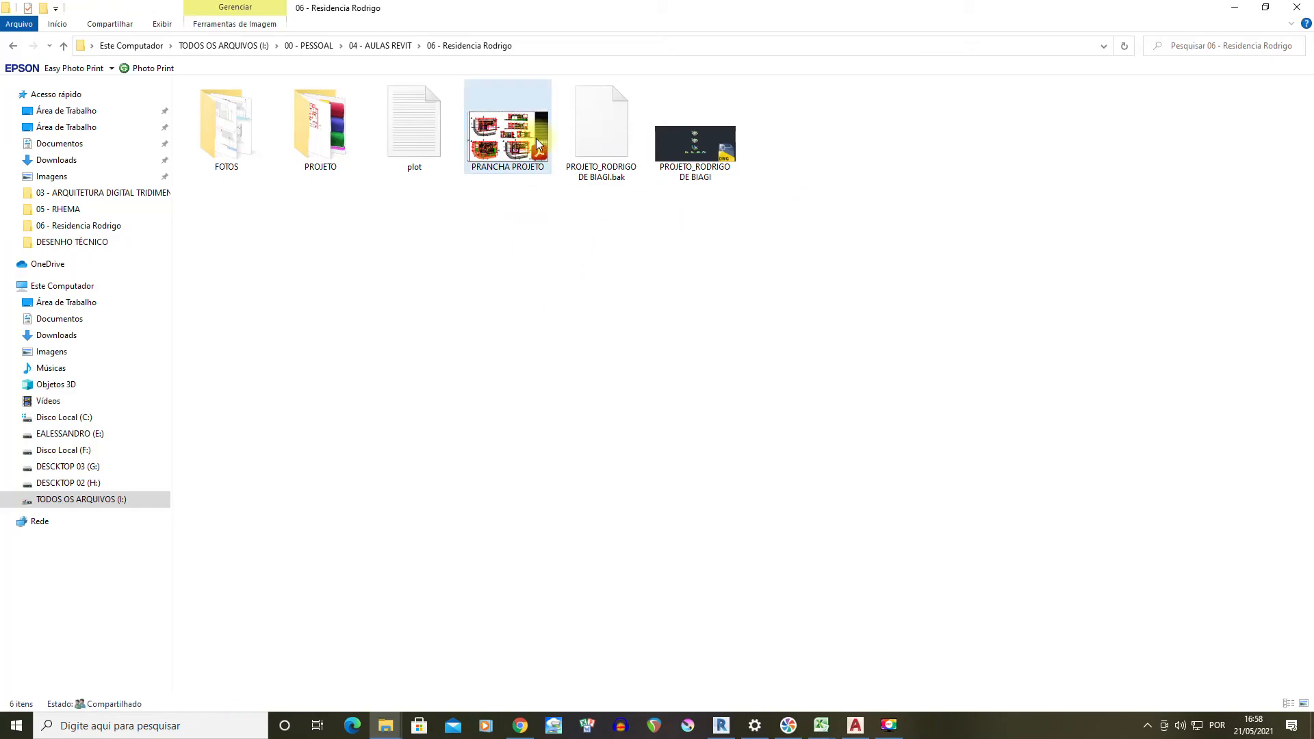
Open the FOTOS folder in File Explorer and look through the residence photos and drawing images
click(520, 134)
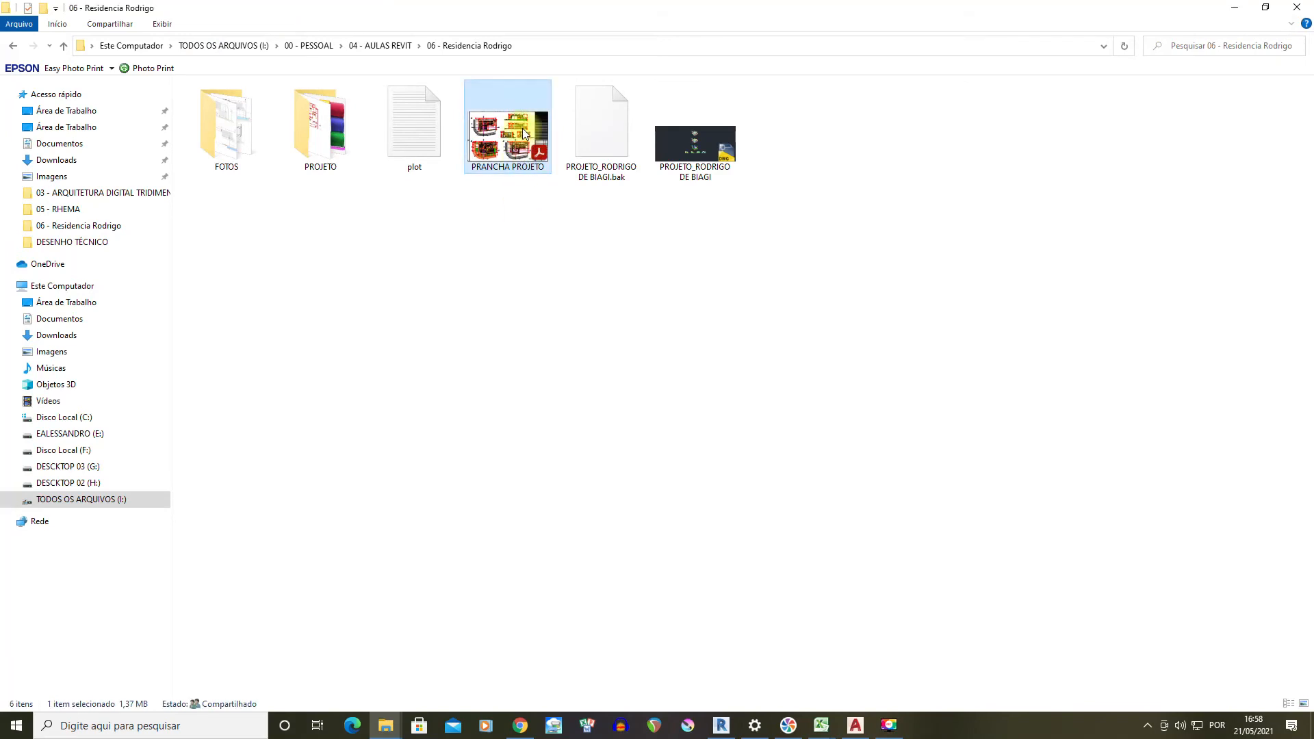
click(514, 226)
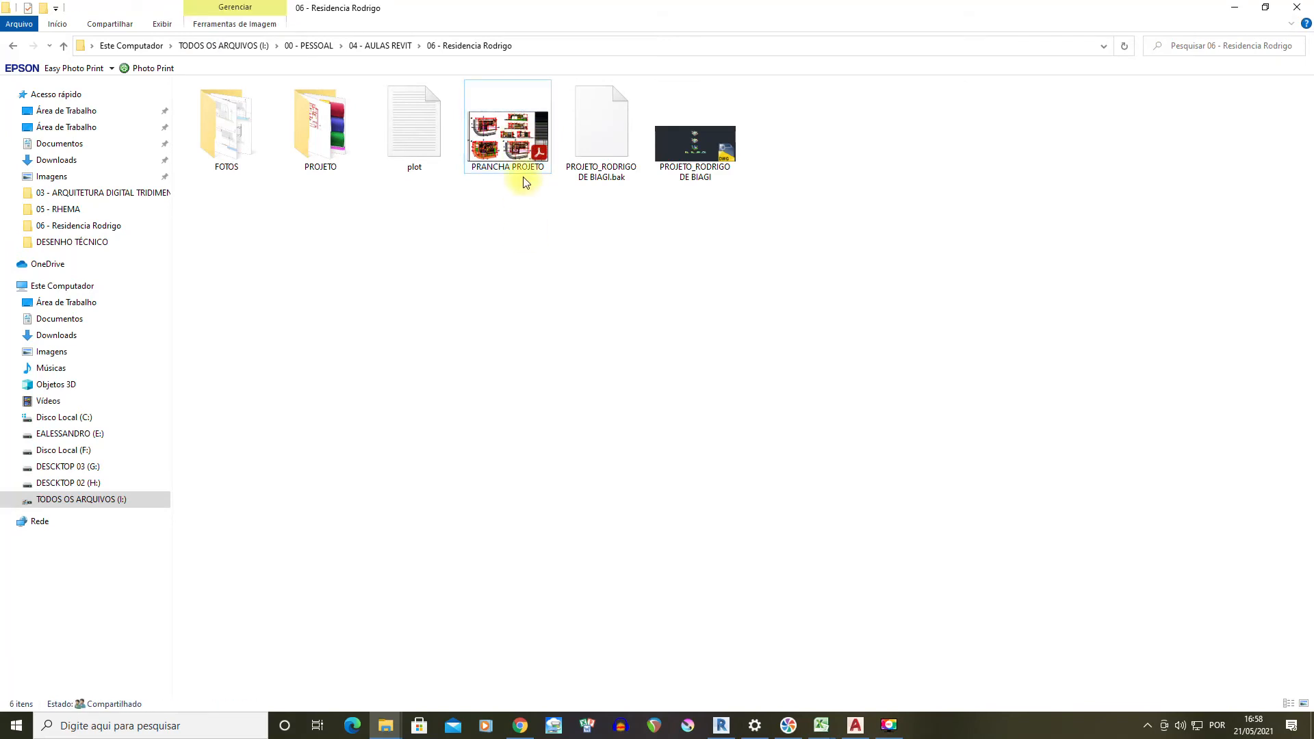
double_click(229, 129)
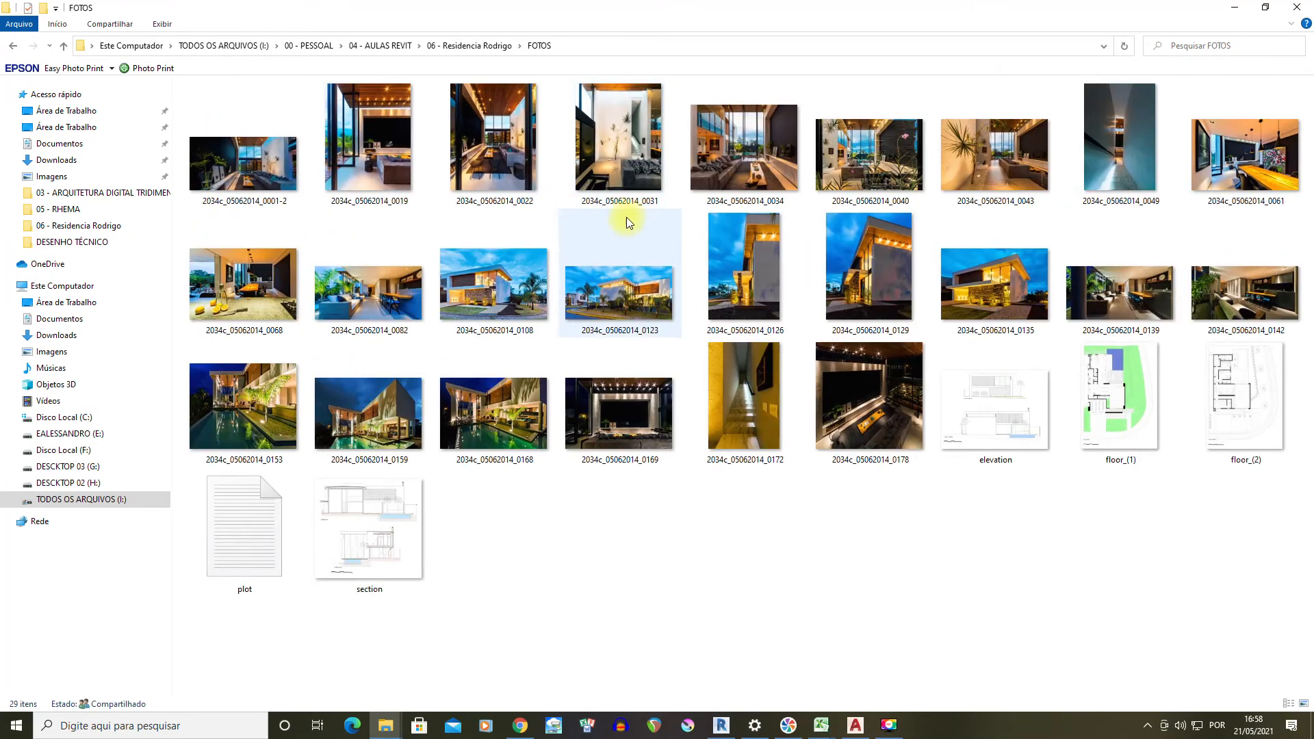
click(409, 518)
drag(1286, 590, 246, 130)
click(771, 568)
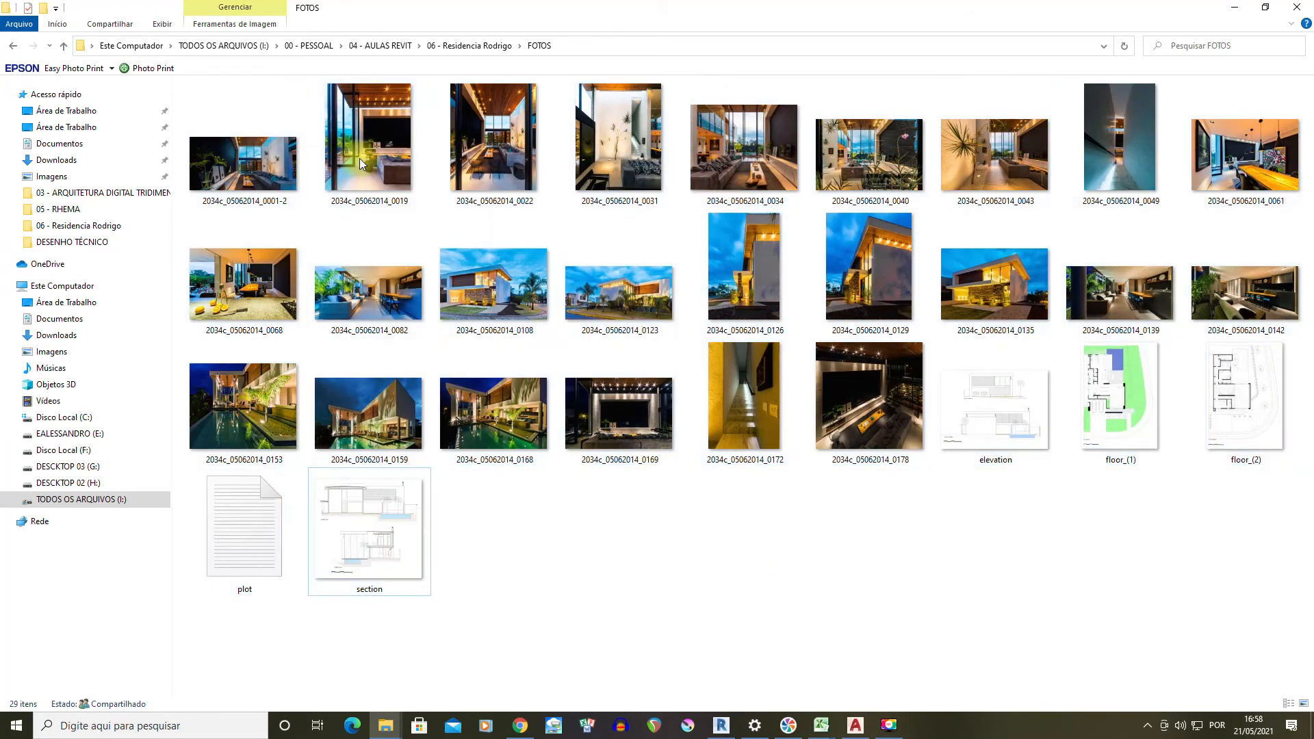
click(490, 142)
click(616, 141)
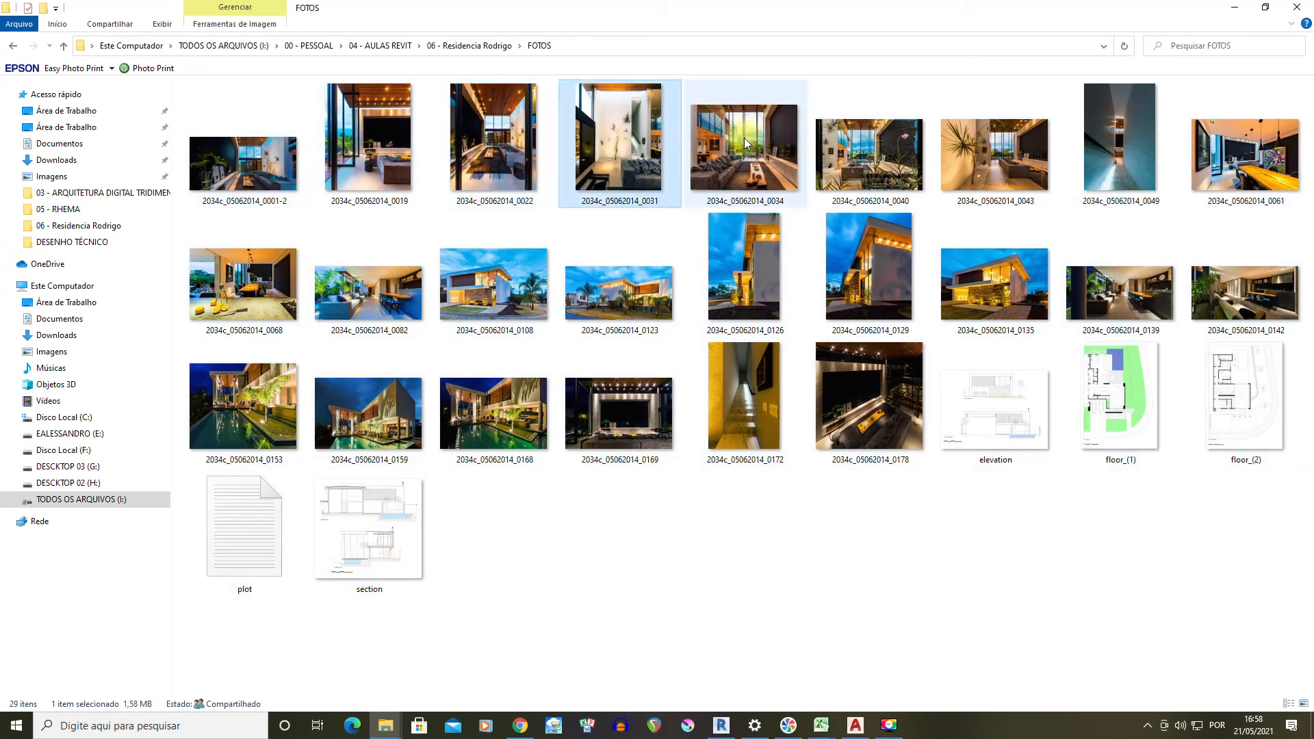
click(775, 152)
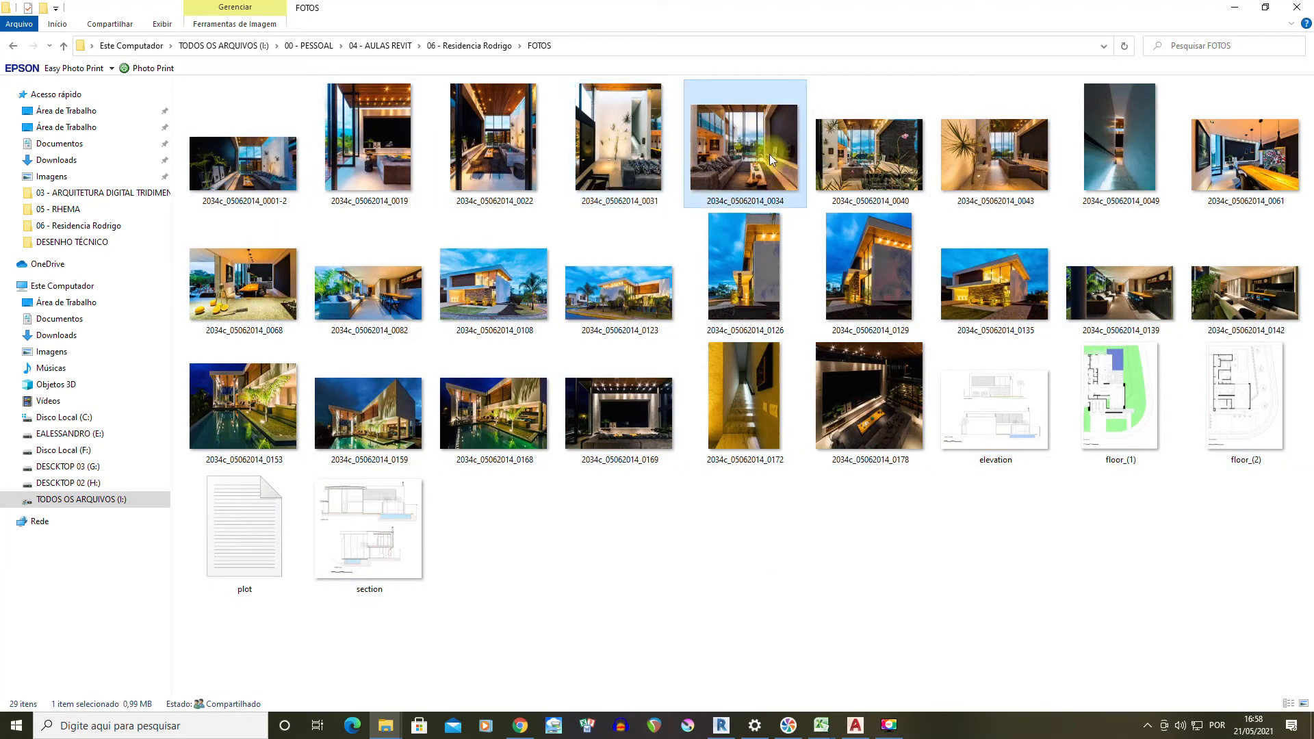
View the photo 2034c_05062014_0142 at full size, close it and return to the residence project folder
double_click(1232, 295)
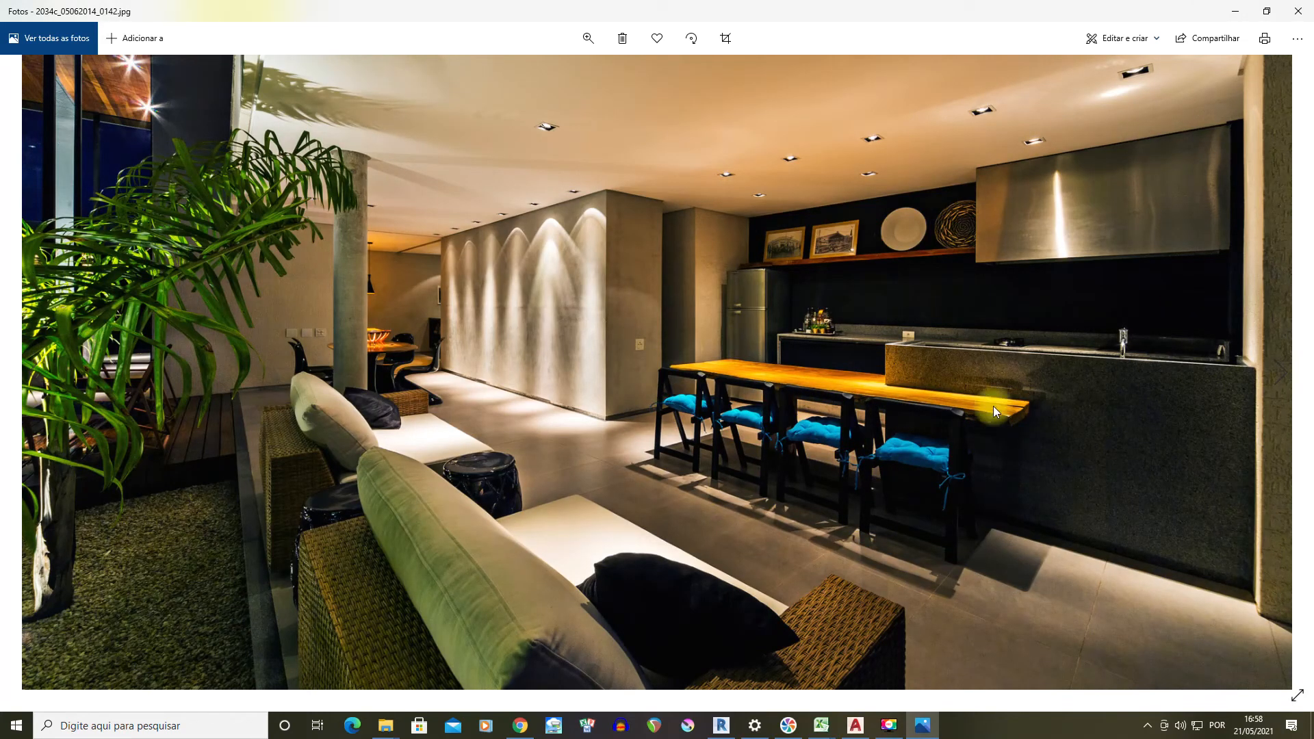
click(1300, 12)
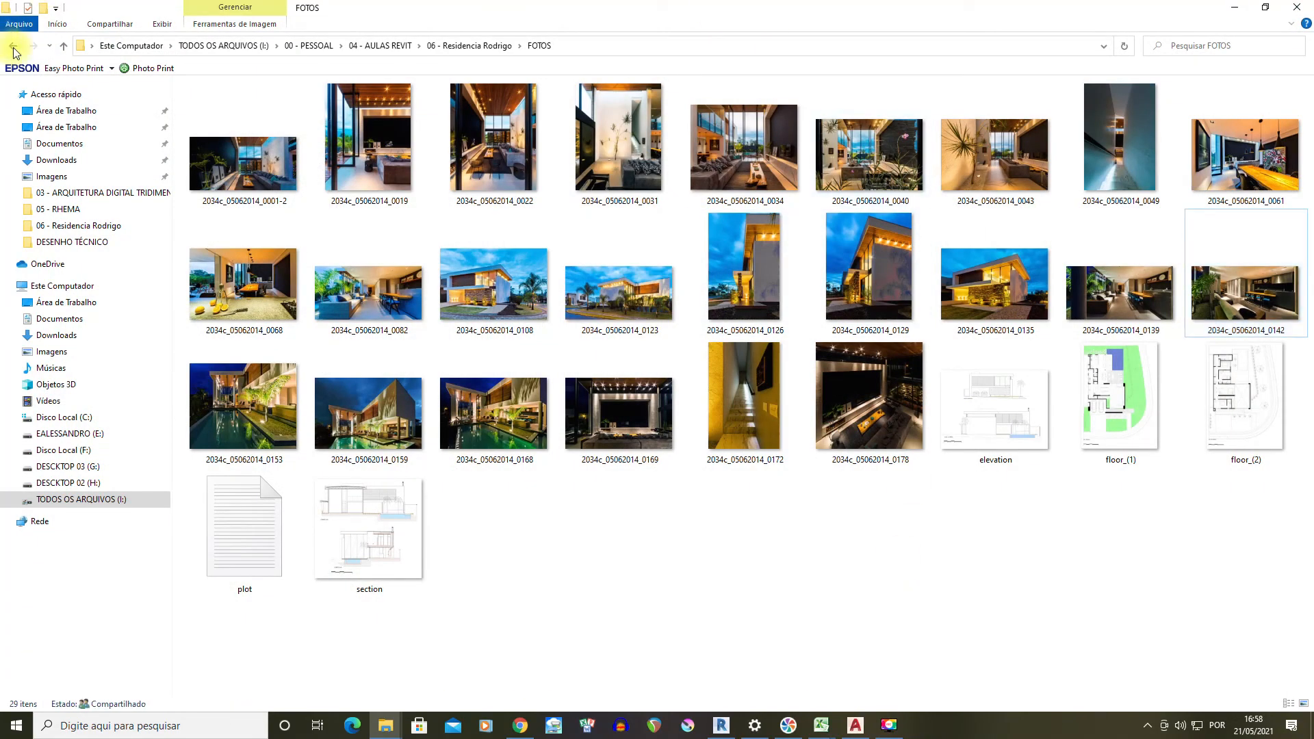
click(13, 48)
click(406, 304)
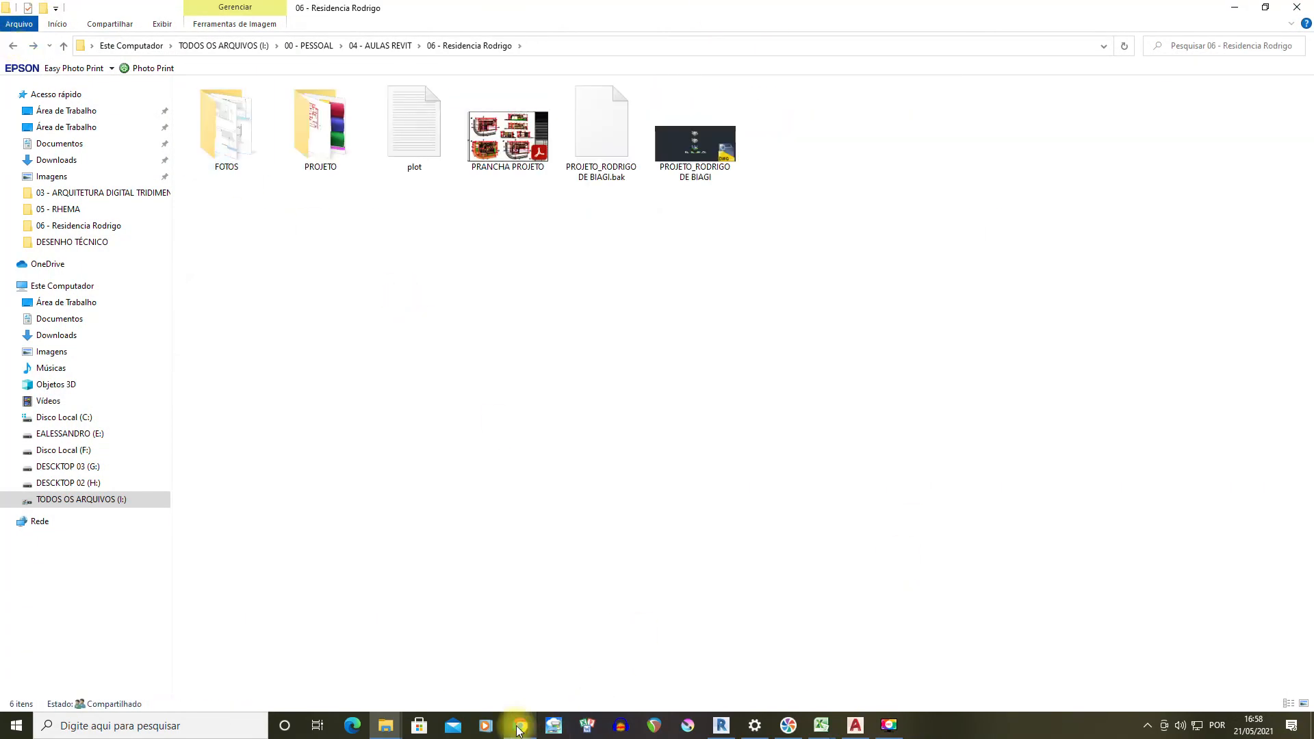
Switch to Chrome and bring up the AULA 12 assignment form with its ETAPA 01 description
click(520, 726)
click(855, 725)
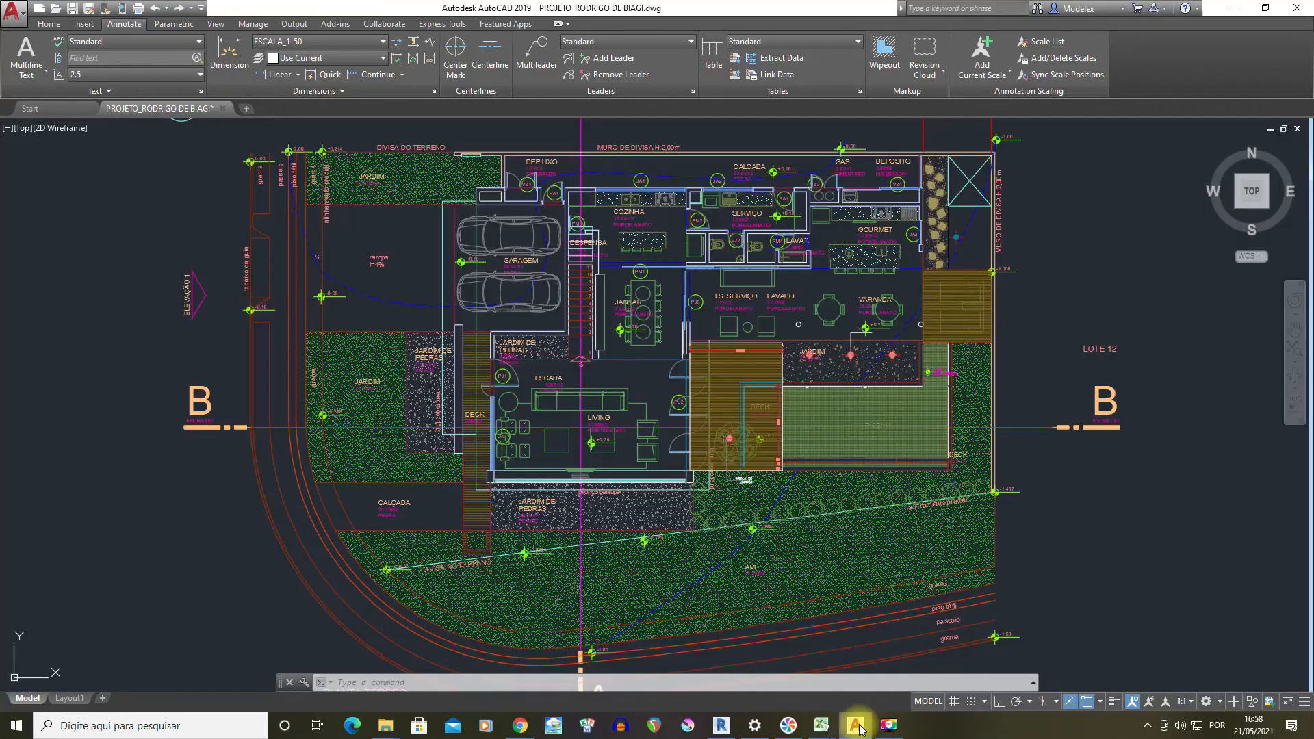
click(520, 725)
click(382, 12)
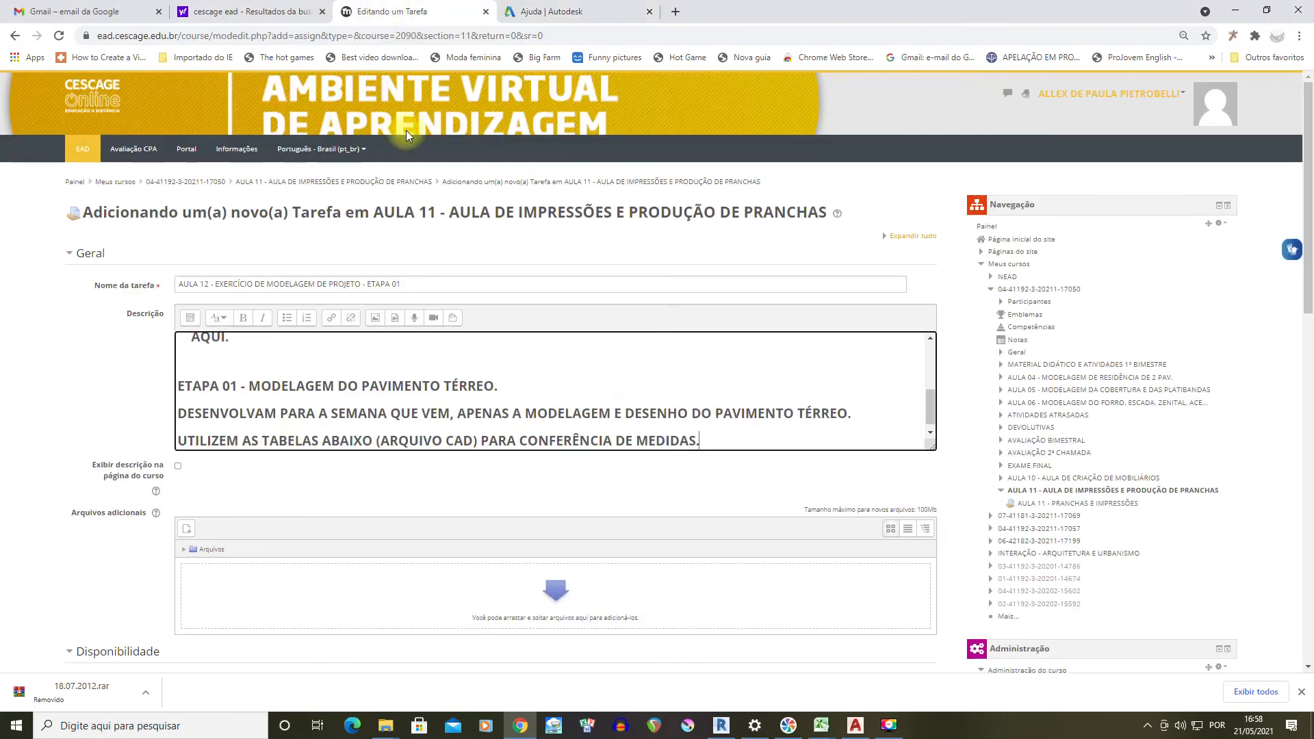
scroll(338, 381, down, 2)
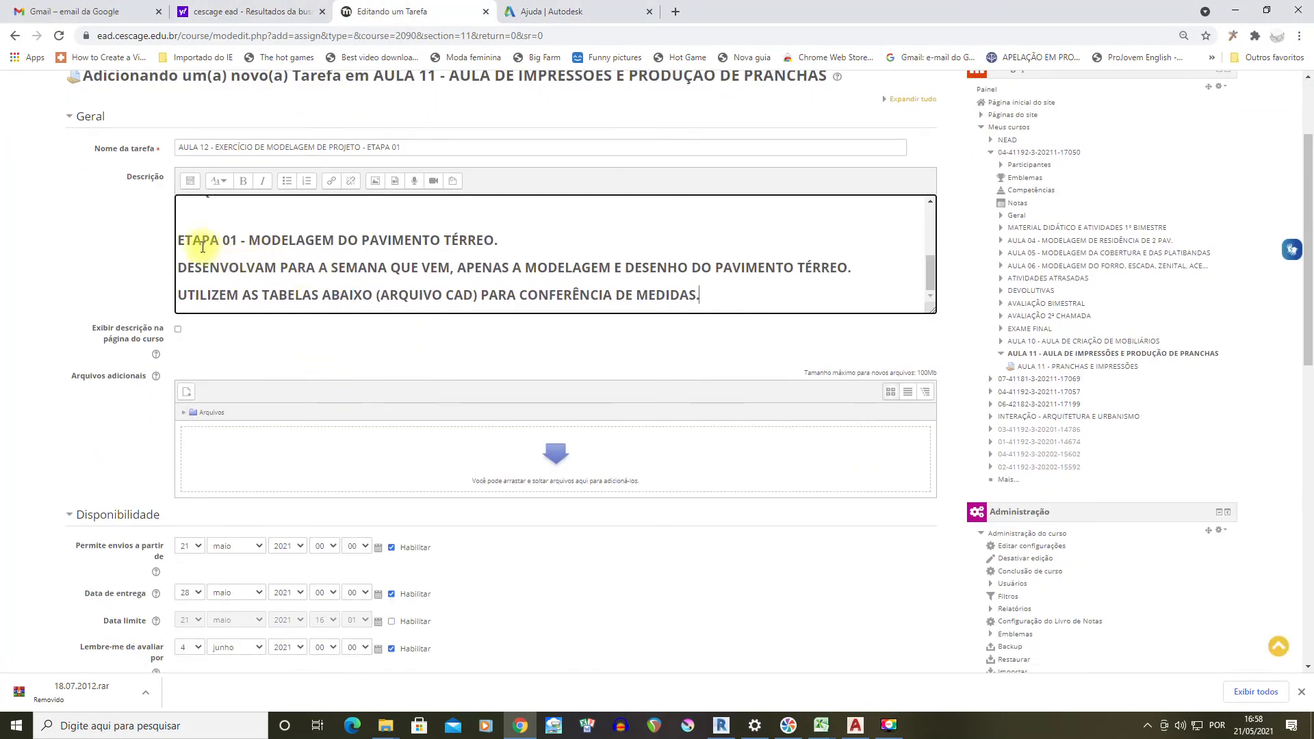
Read through the ETAPA 01 instructions on modelling the ground floor and checking measurements, highlighting each line of the description
mouse_move(211, 238)
mouse_down()
mouse_move(494, 237)
mouse_move(199, 245)
mouse_up()
click(523, 235)
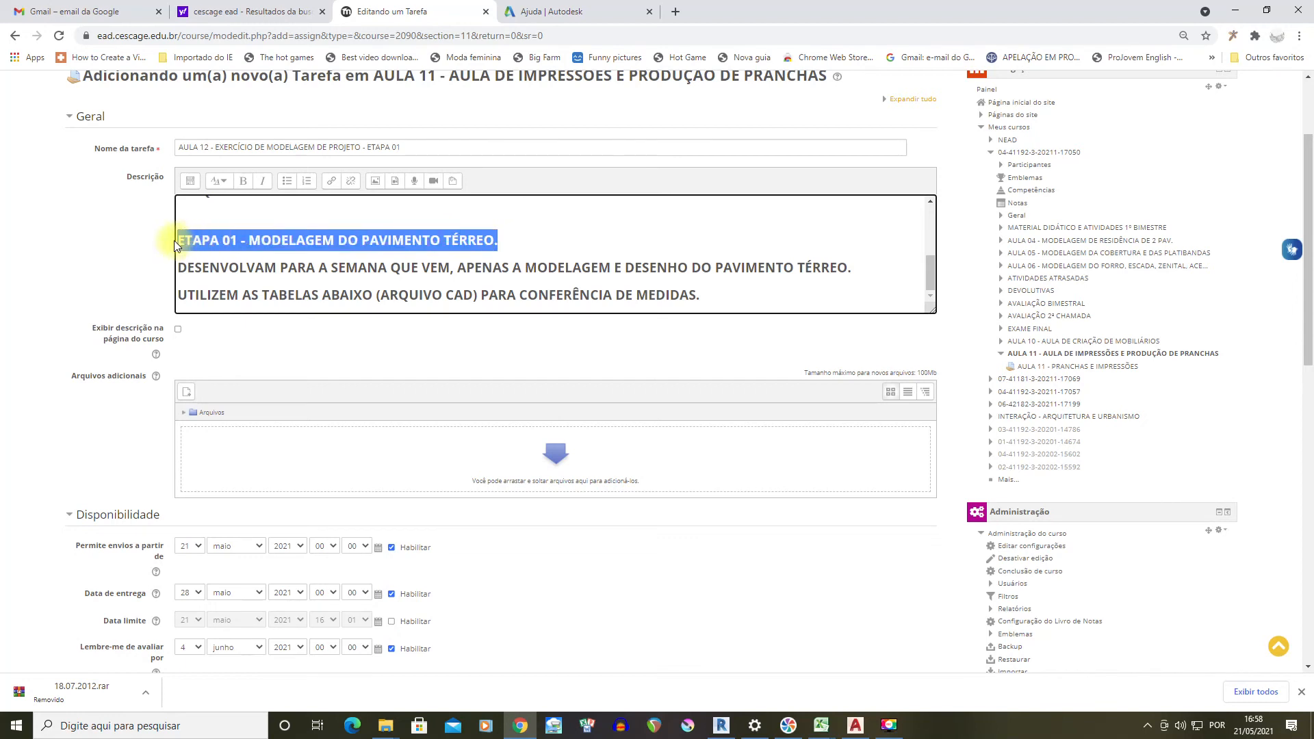
click(338, 270)
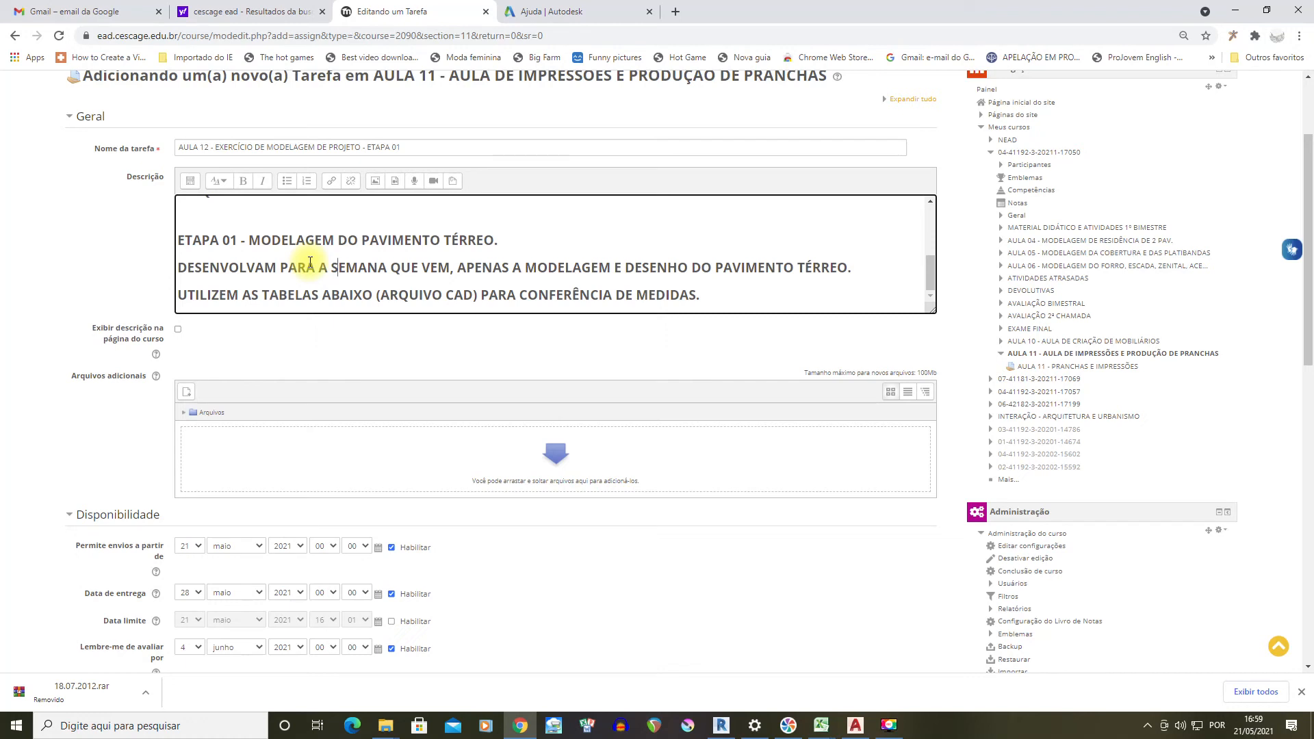
drag(179, 239, 512, 240)
drag(190, 268, 799, 293)
click(784, 285)
drag(333, 302, 705, 298)
click(729, 298)
click(890, 677)
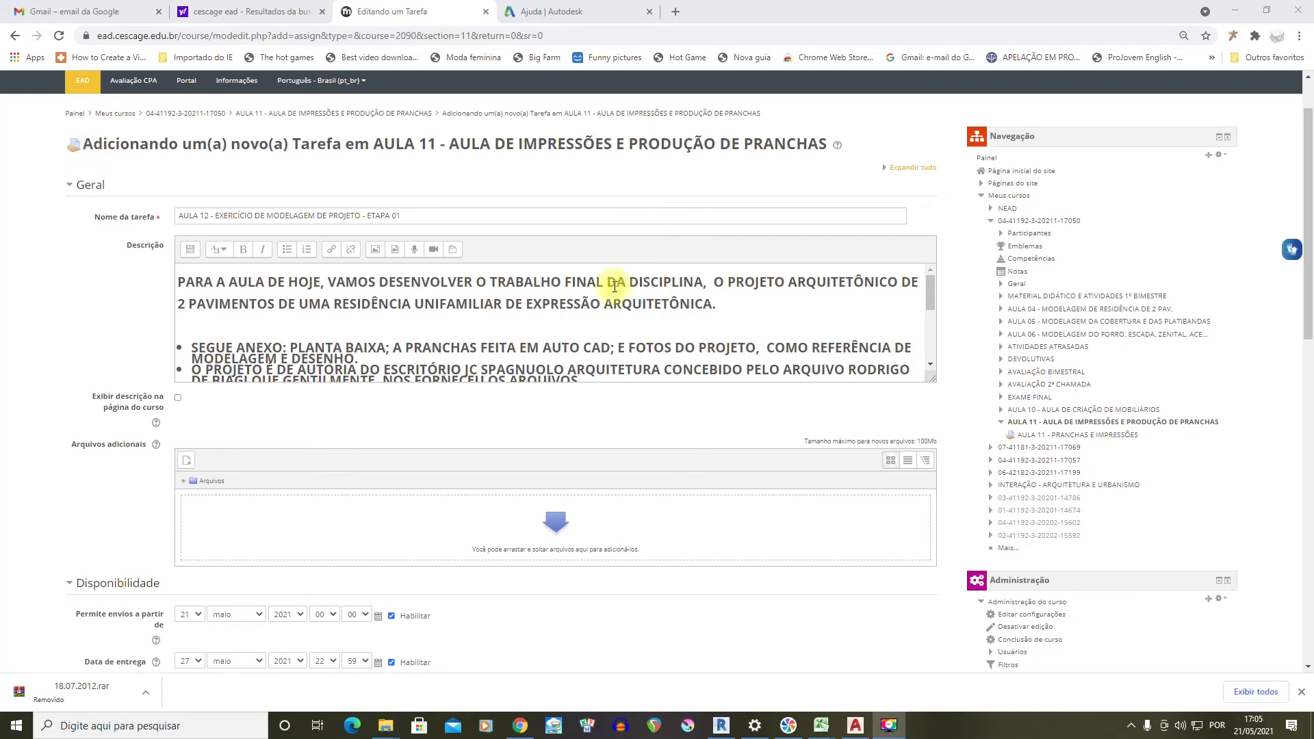
Check 27 May 2021 in the system calendar and set the hour of the assignment's Data de entrega to 23
scroll(292, 274, down, 10)
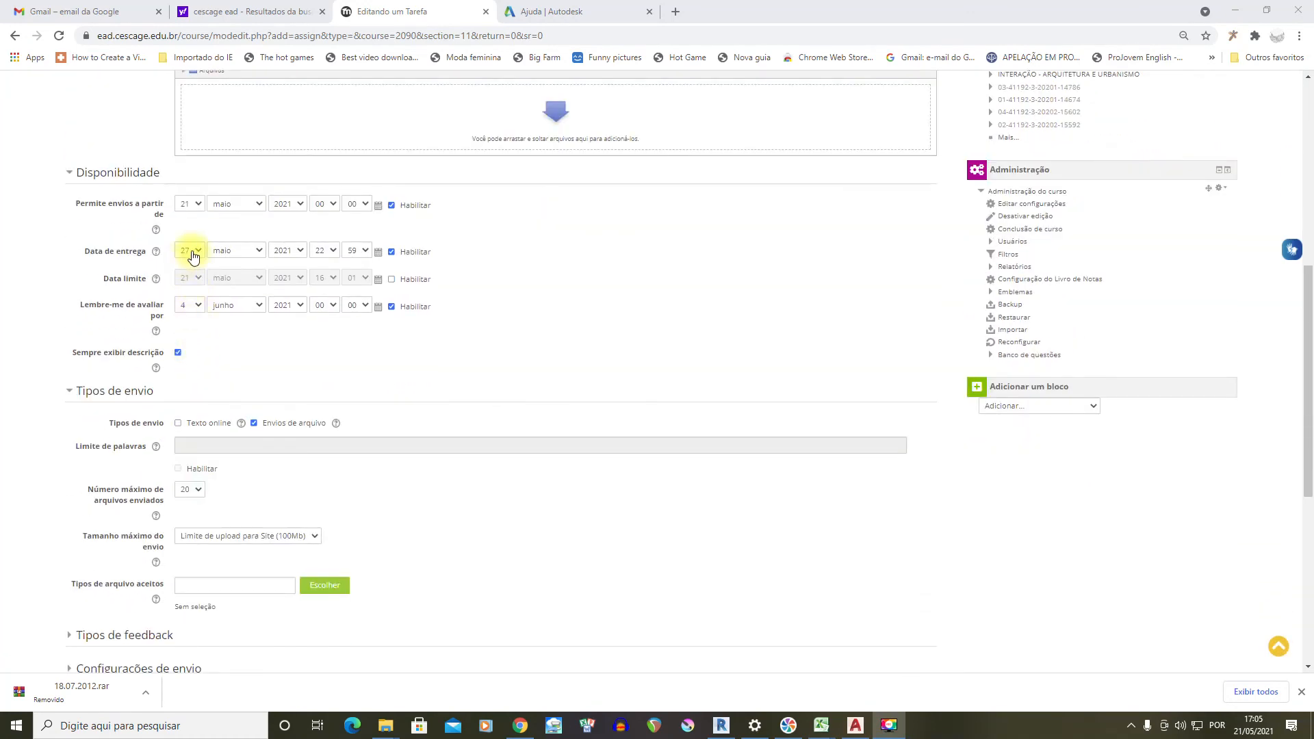
click(1255, 726)
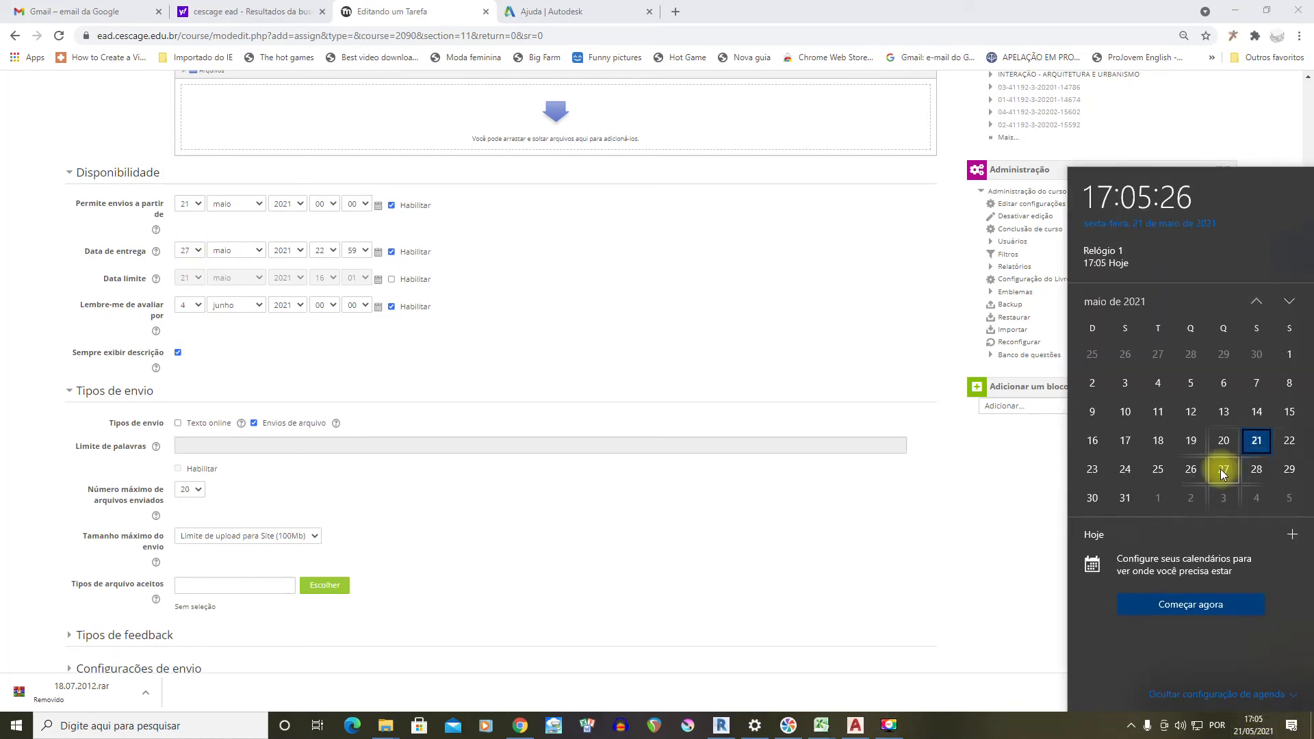
click(313, 320)
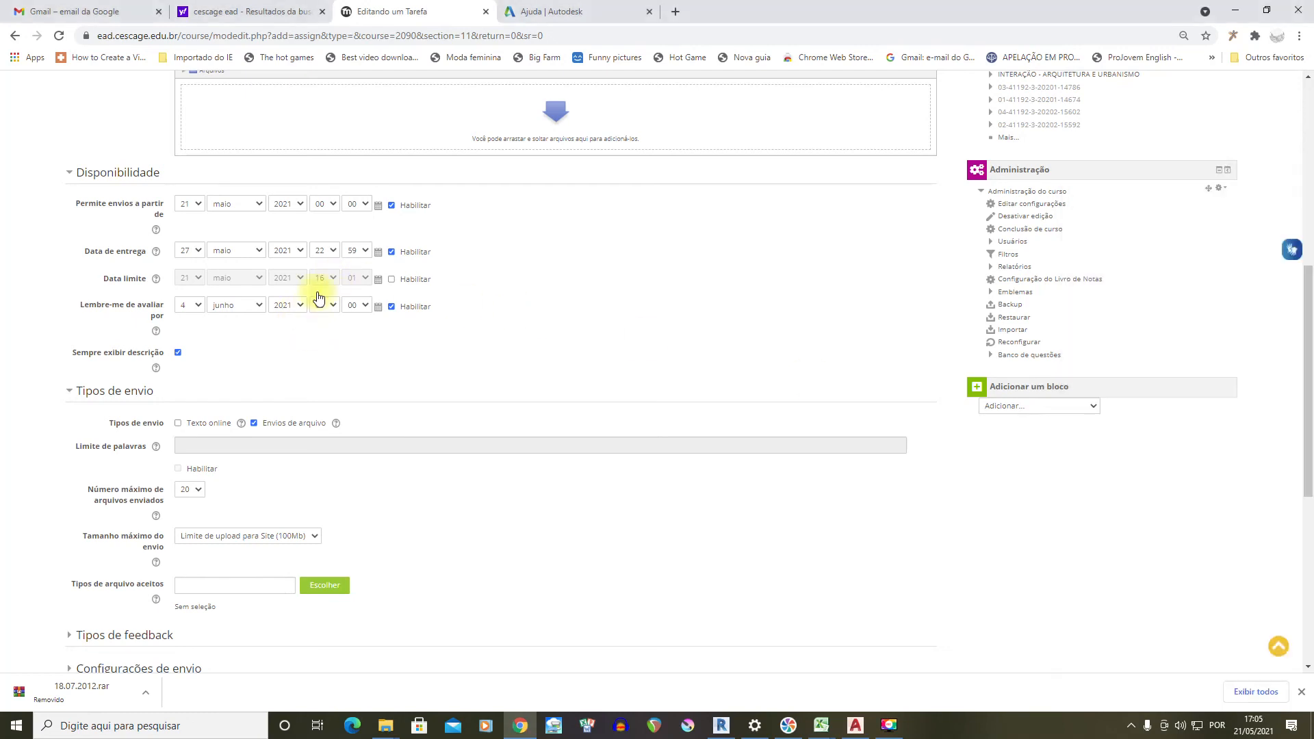
click(324, 250)
click(317, 471)
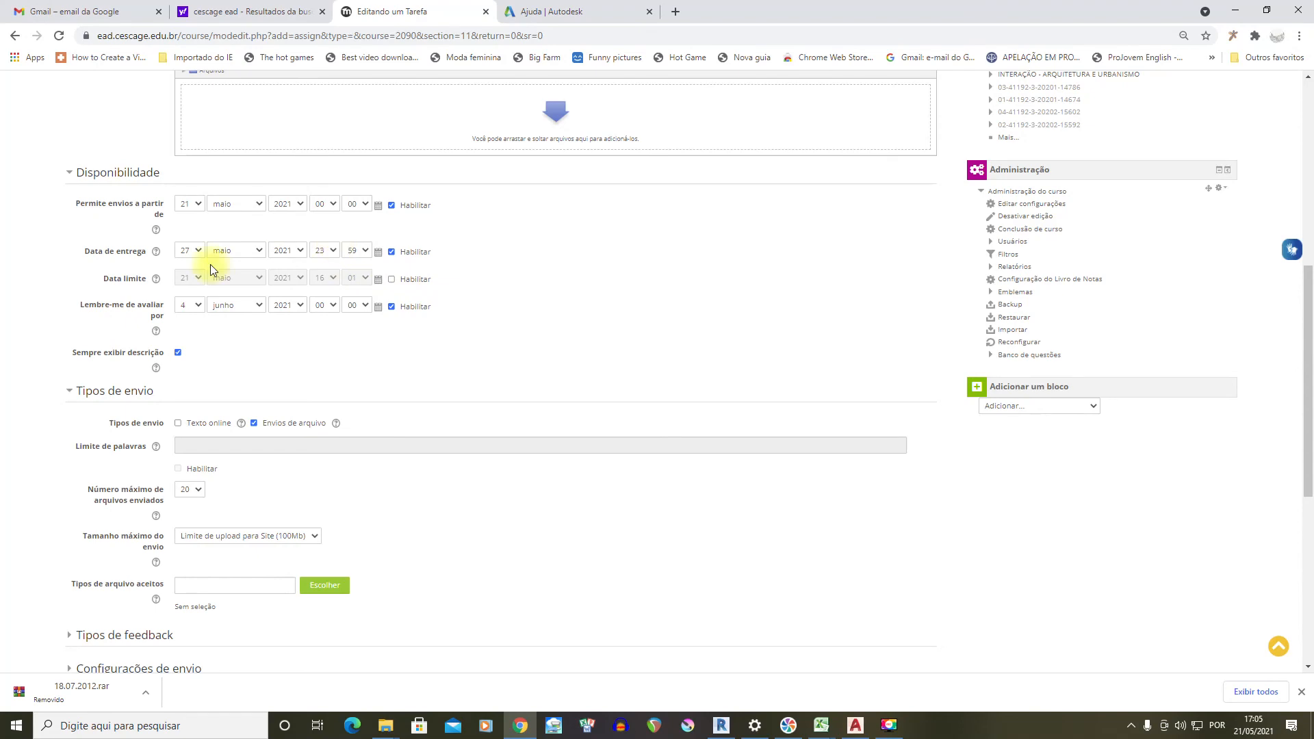
scroll(287, 306, down, 6)
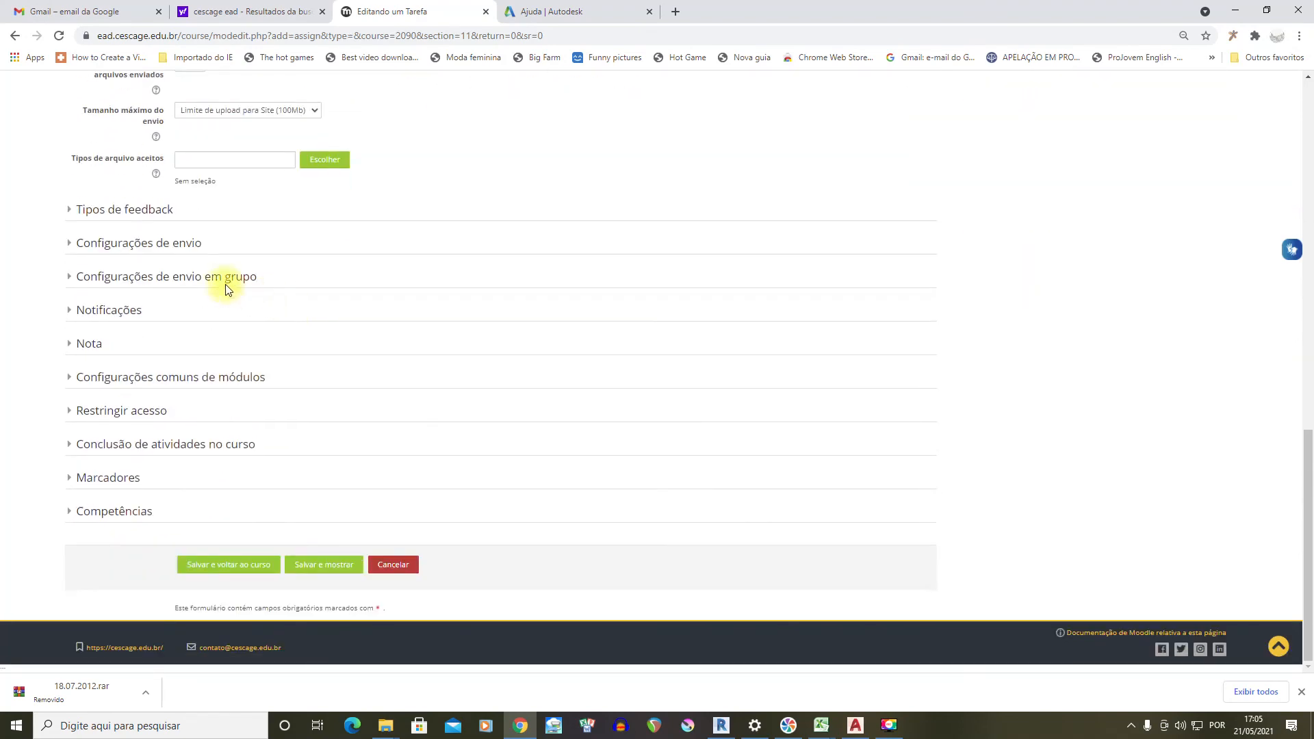
scroll(579, 551, up, 1)
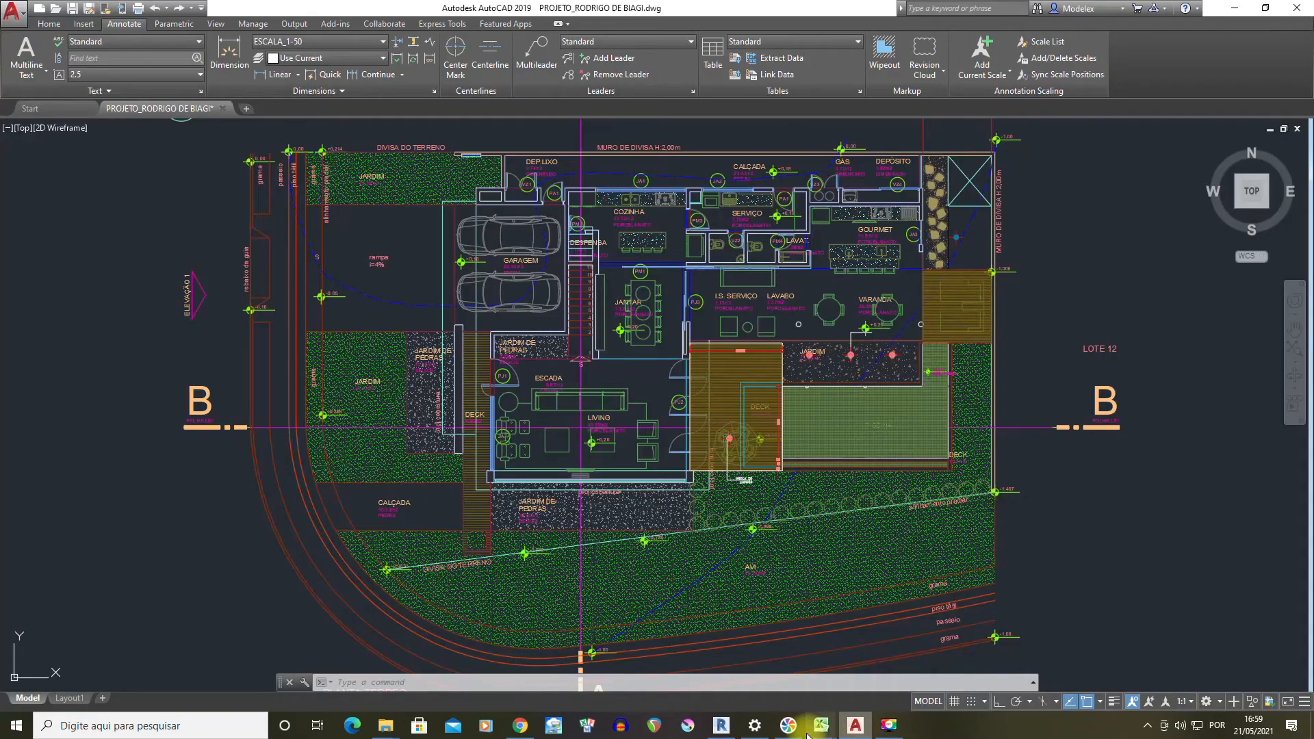
Examine the house drawing's ground-floor, upper-floor and roof plans, along with the row of sections and elevations
scroll(739, 336, down, 10)
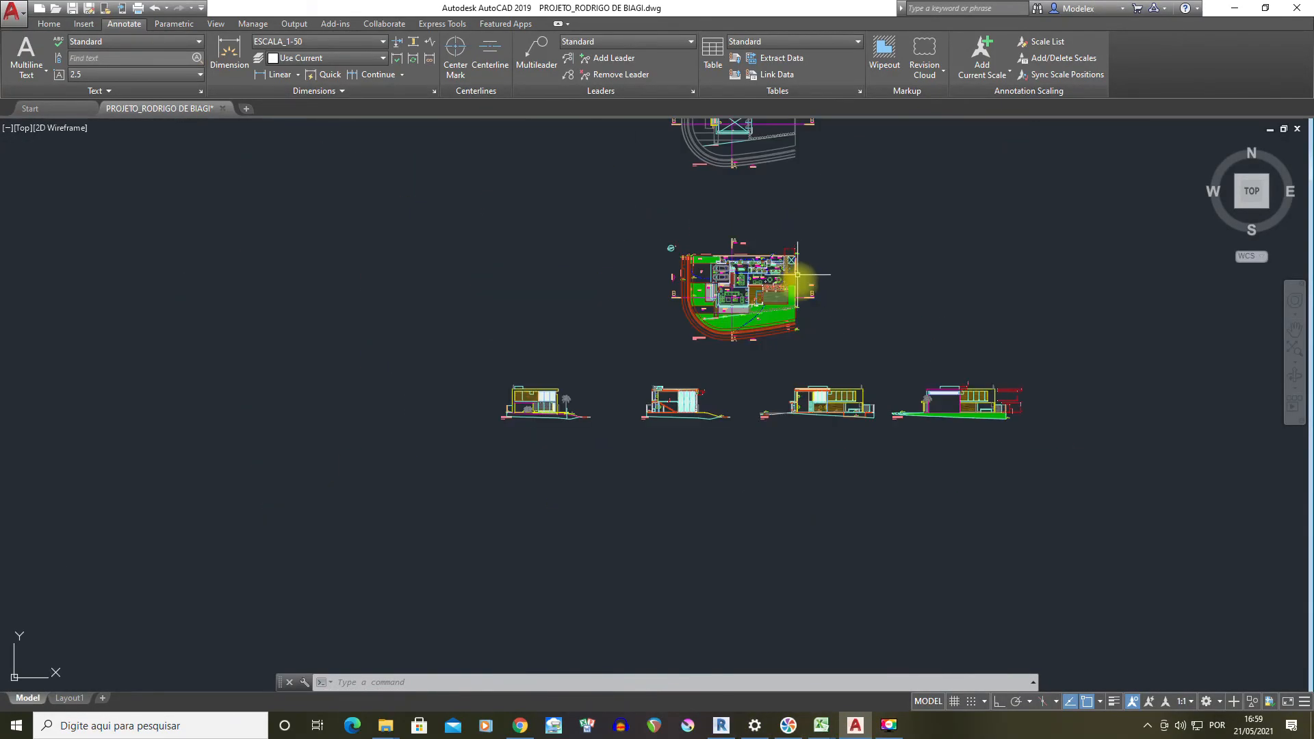
scroll(780, 390, up, 2)
mouse_move(790, 406)
middle_down()
mouse_move(735, 501)
mouse_move(797, 486)
middle_up()
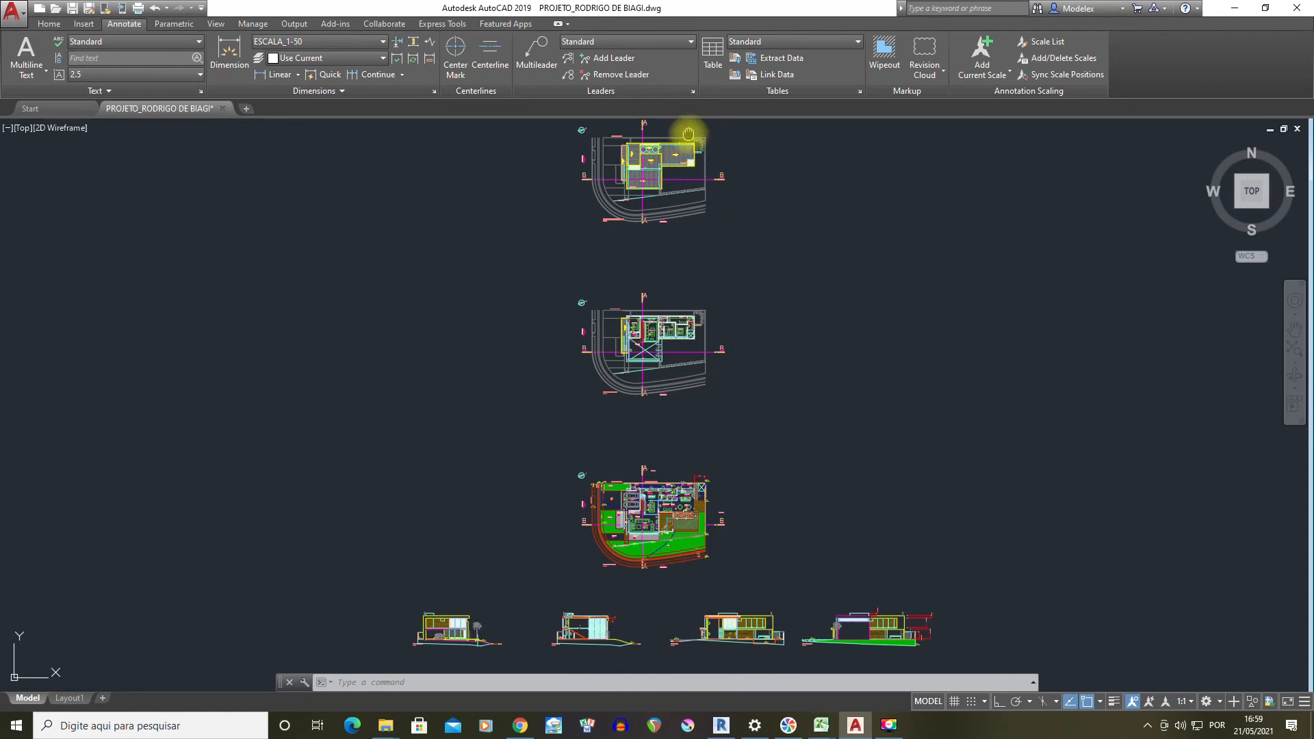
middle_drag(692, 130, 684, 137)
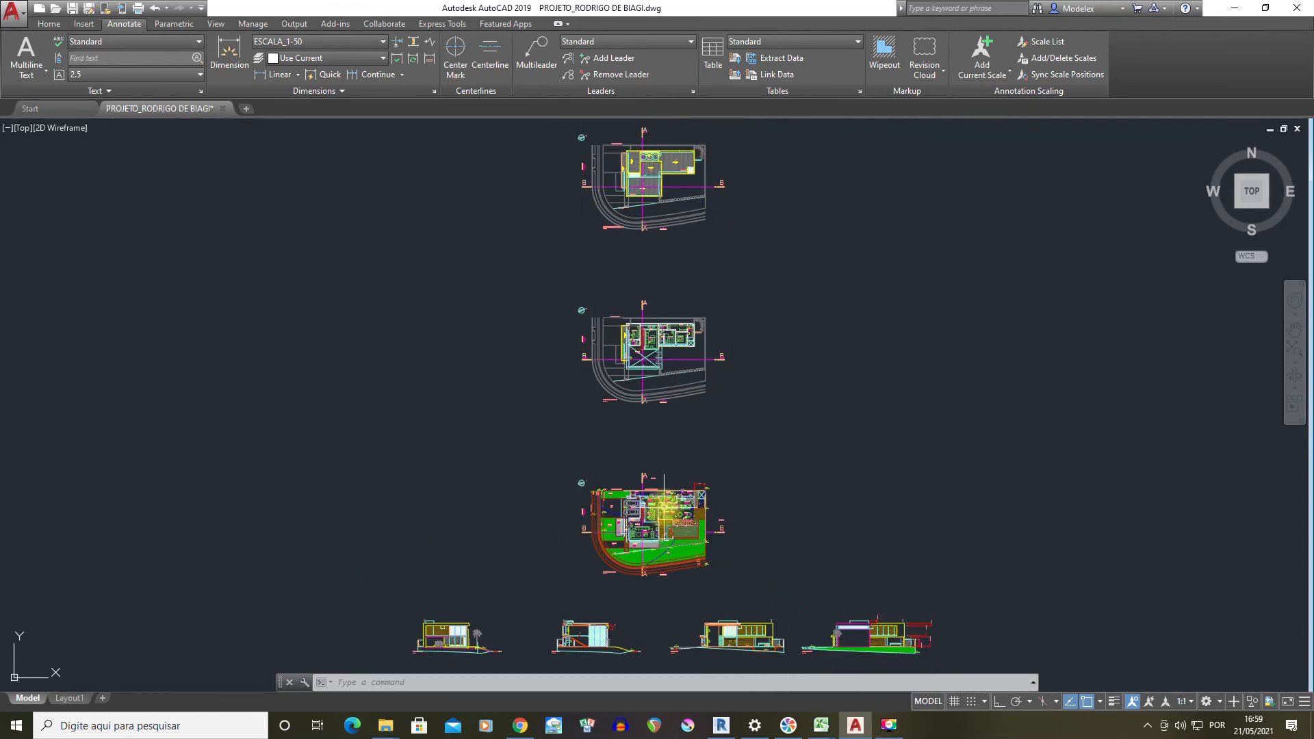
scroll(663, 493, up, 8)
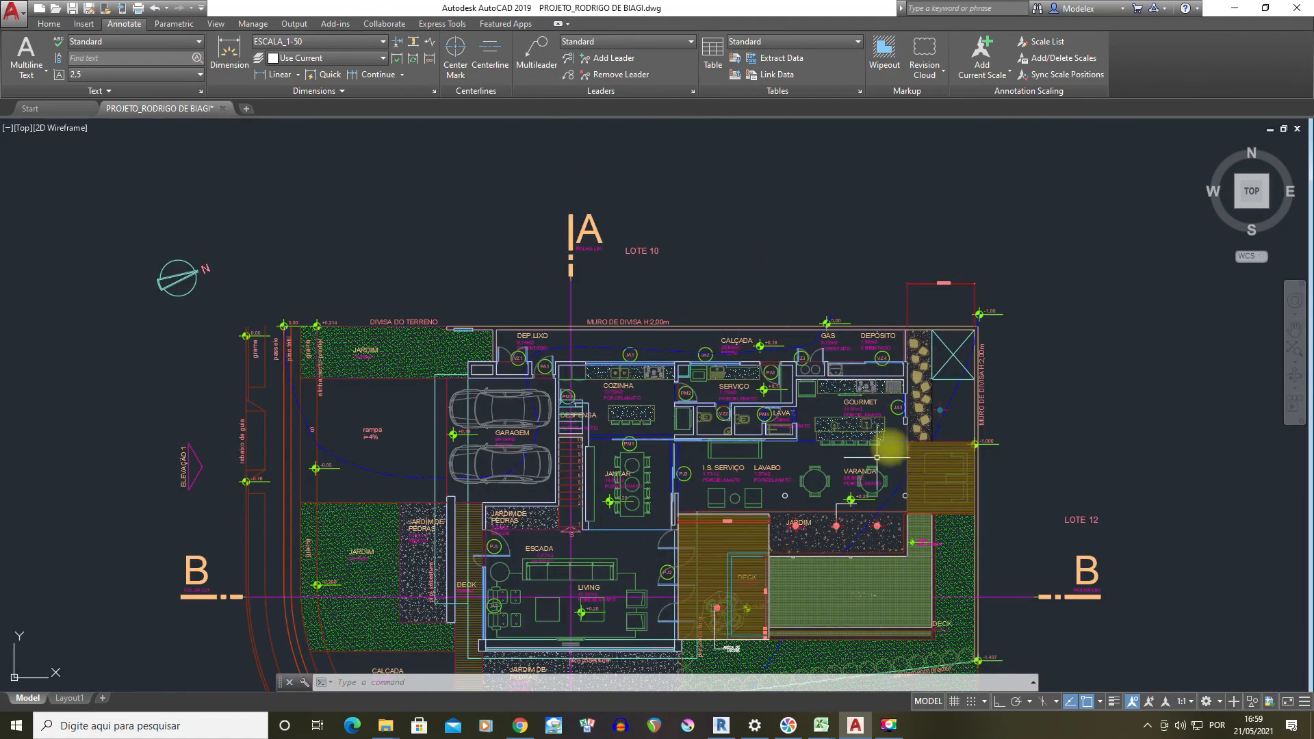
scroll(597, 467, down, 8)
middle_drag(623, 393, 645, 564)
scroll(649, 306, up, 8)
scroll(695, 346, down, 10)
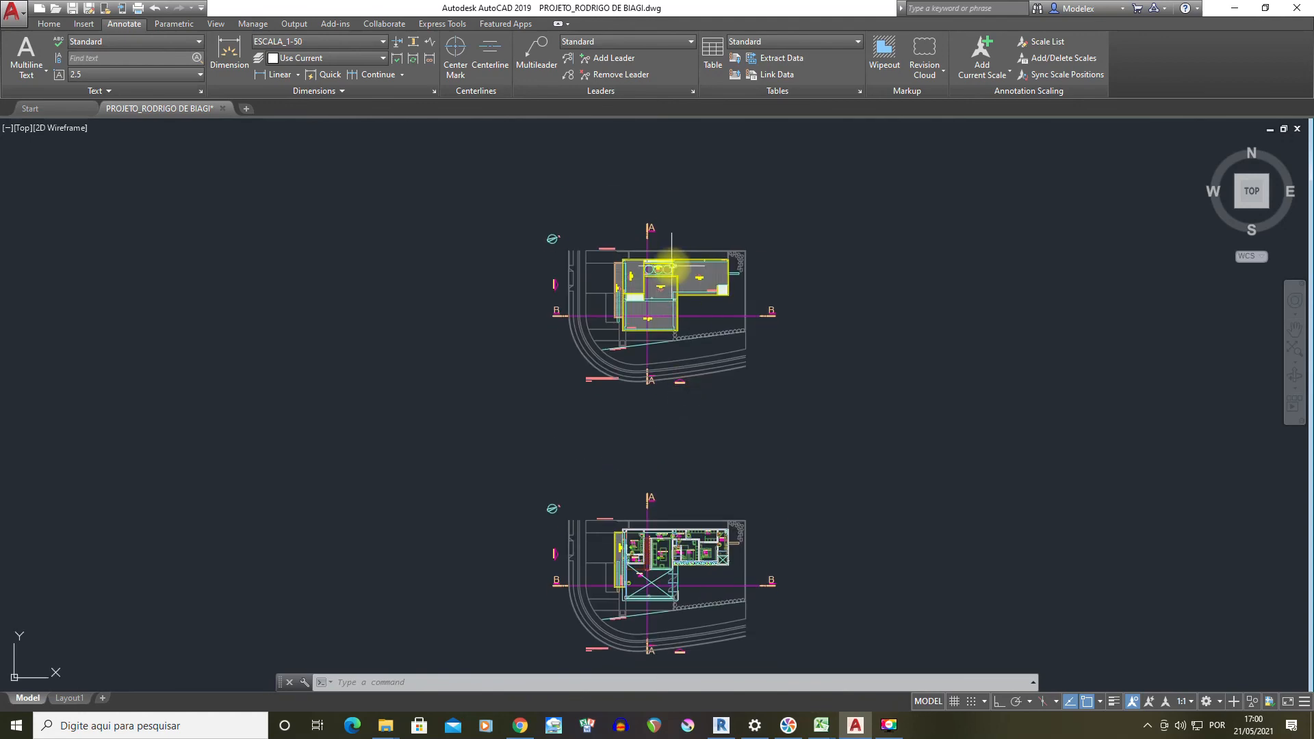
scroll(722, 353, up, 8)
scroll(722, 353, down, 7)
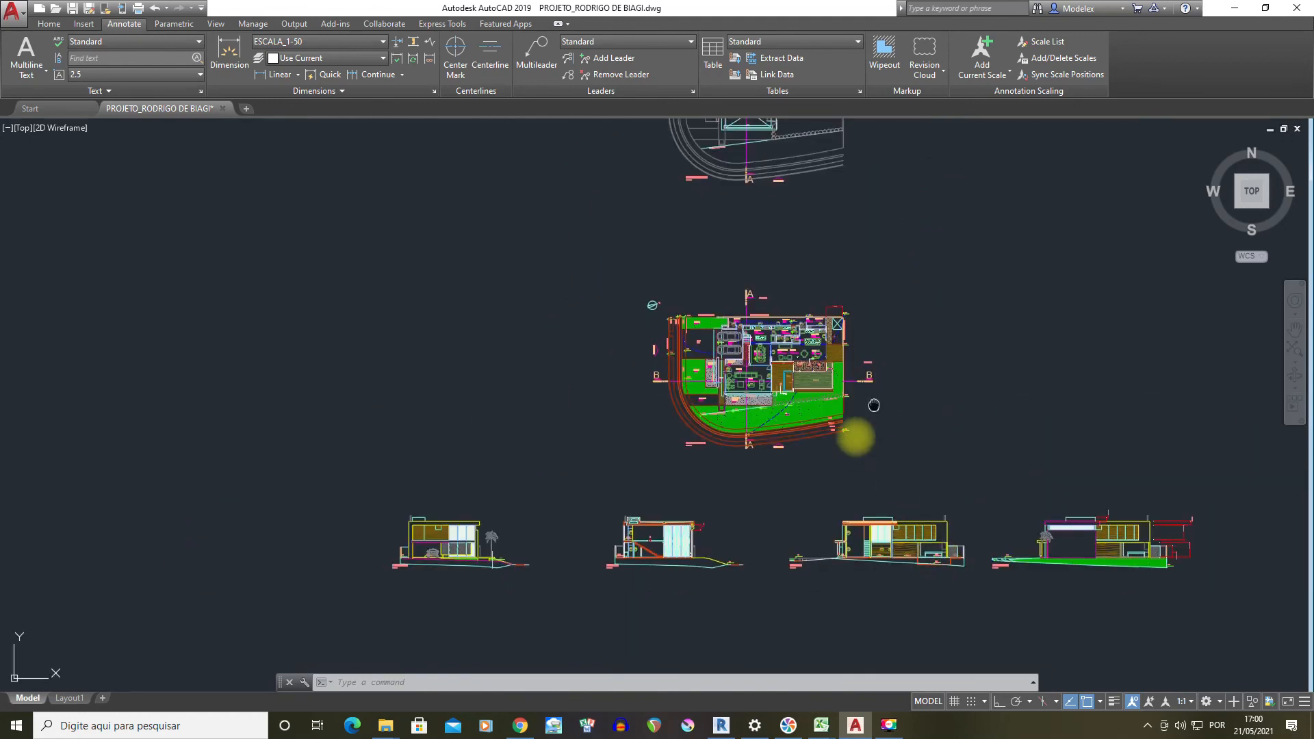